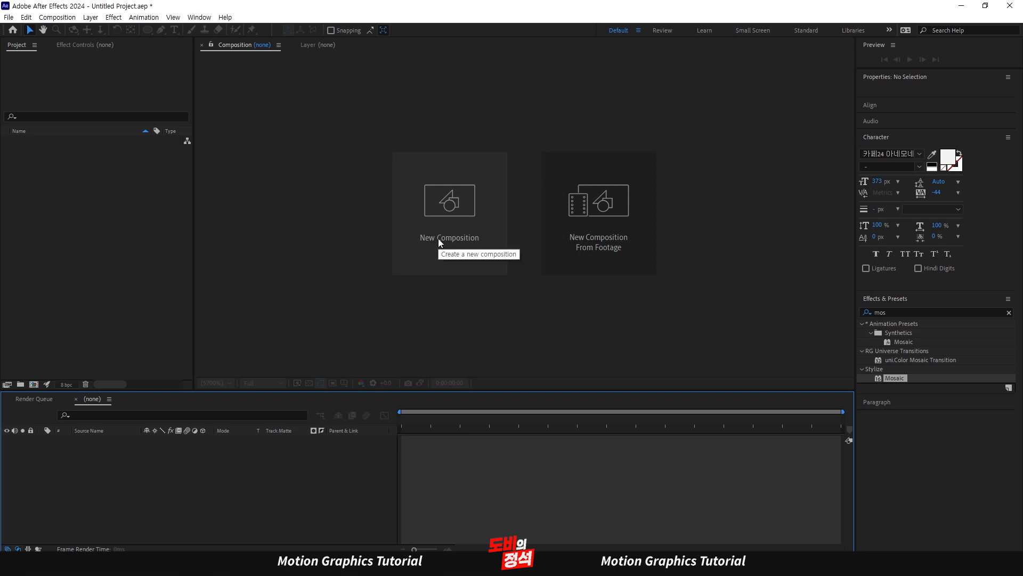
Create an HD 1920x1080, 29.97 fps composition named "마스크" with a 30-second duration
{"action": "left_click", "coordinate": [439, 238]}
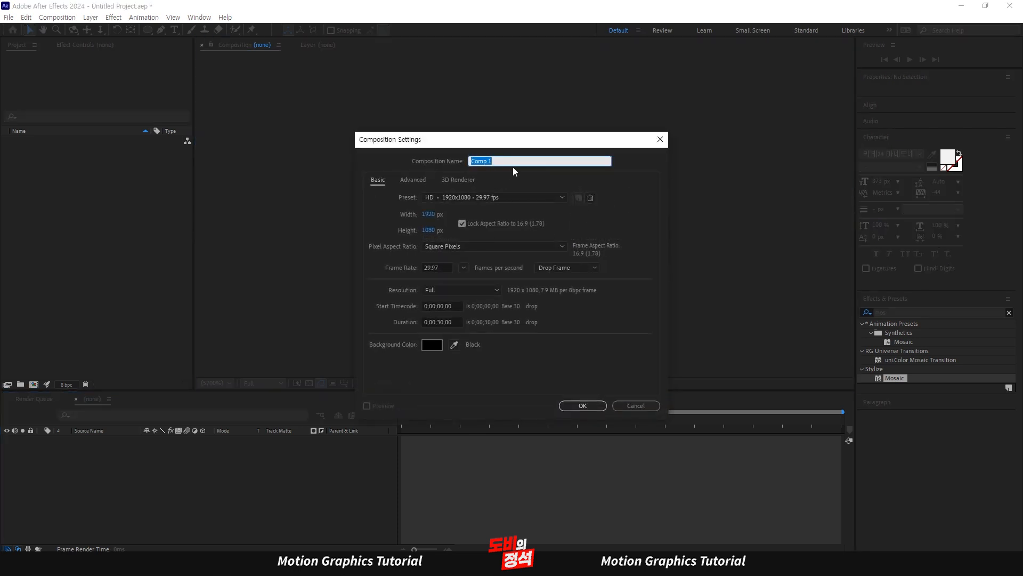
{"action": "left_click", "coordinate": [525, 162]}
{"action": "left_click_drag", "start_coordinate": [526, 162], "coordinate": [368, 160]}
{"action": "type", "text": "마스크"}
{"action": "left_click", "coordinate": [583, 407]}
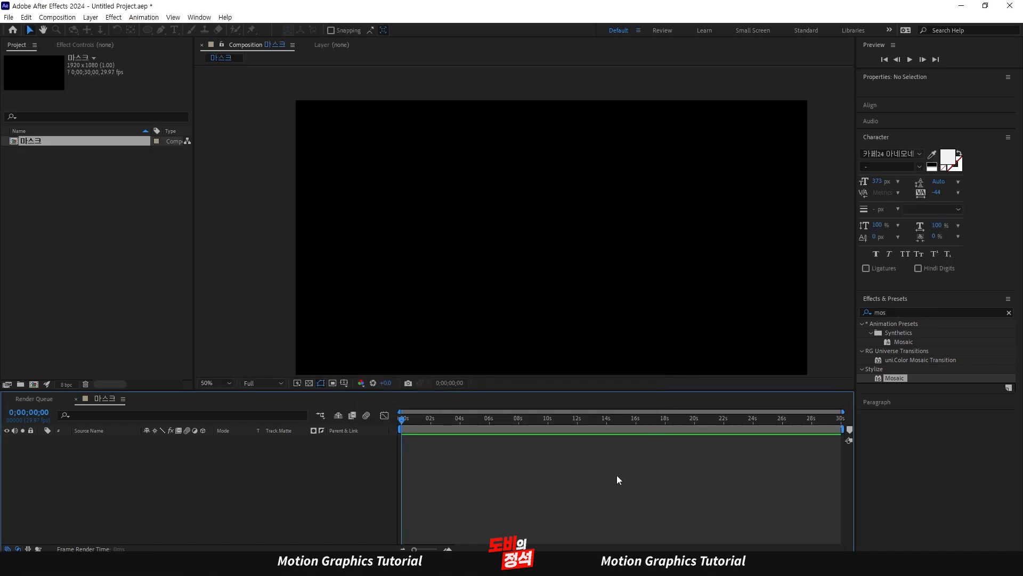
Import 강아지영상.mp4 into the project and add it to the 마스크 composition as a layer
{"action": "double_click", "coordinate": [72, 196]}
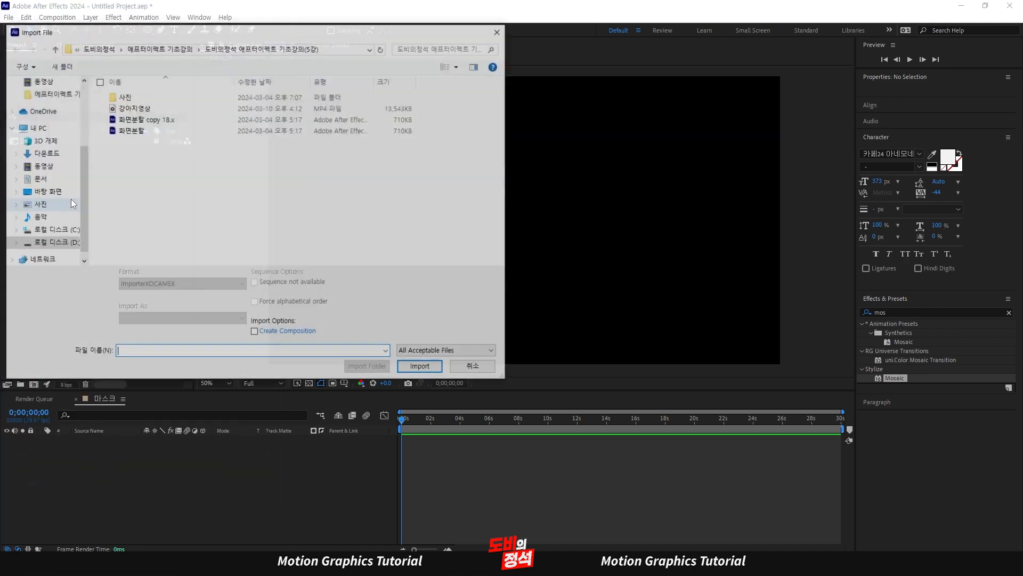
{"action": "double_click", "coordinate": [125, 109]}
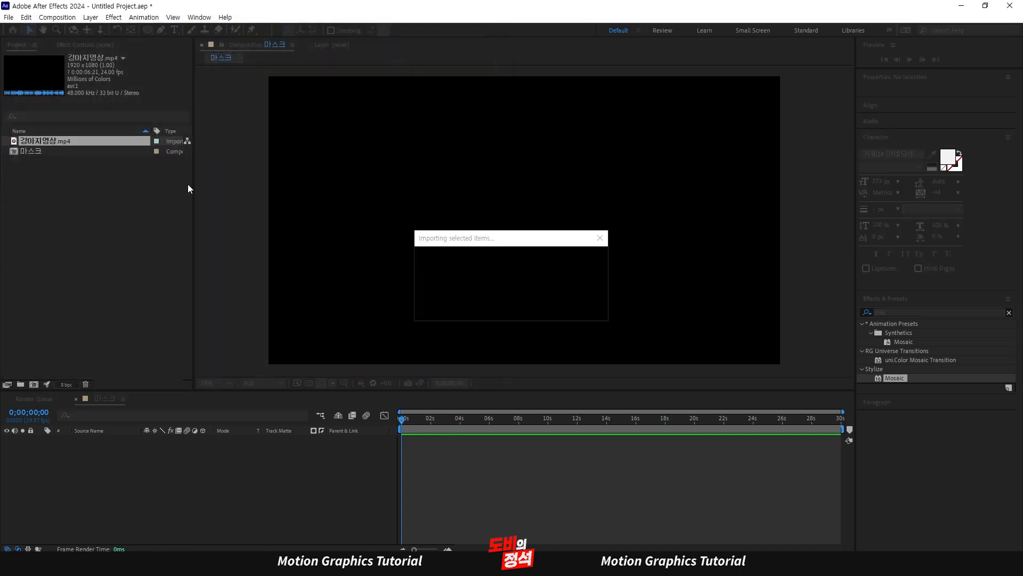
{"action": "left_click", "coordinate": [125, 221]}
{"action": "left_click_drag", "start_coordinate": [53, 140], "coordinate": [163, 472]}
{"action": "left_click", "coordinate": [418, 448]}
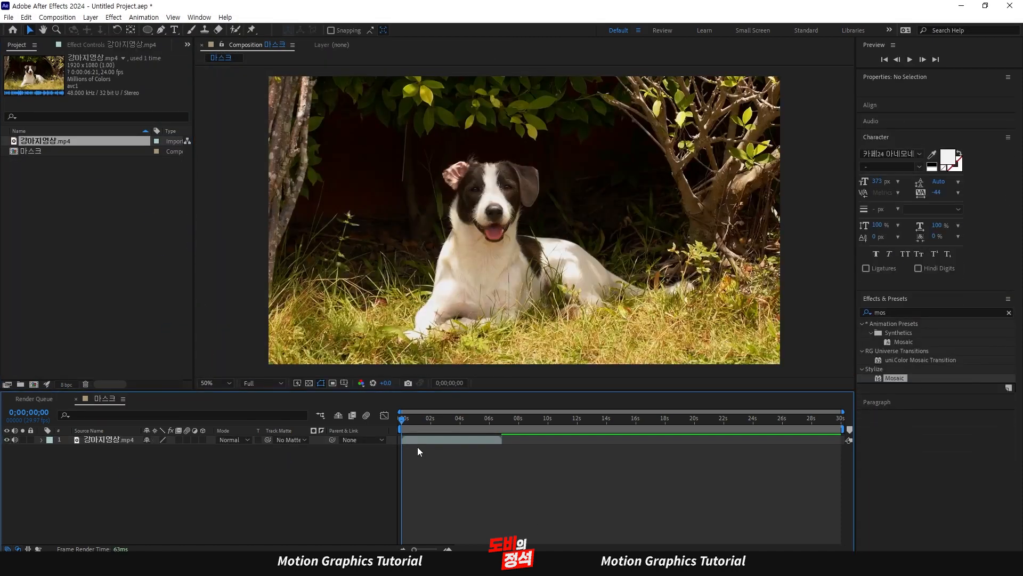
Draw a circle with the Ellipse tool beside the dog's head while no layer is selected, and delete the resulting shape layer
{"action": "left_click", "coordinate": [149, 31]}
{"action": "mouse_move", "coordinate": [378, 161]}
{"action": "left_mouse_down"}
{"action": "mouse_move", "coordinate": [491, 286]}
{"action": "mouse_move", "coordinate": [451, 235]}
{"action": "left_mouse_up"}
{"action": "left_click", "coordinate": [564, 465]}
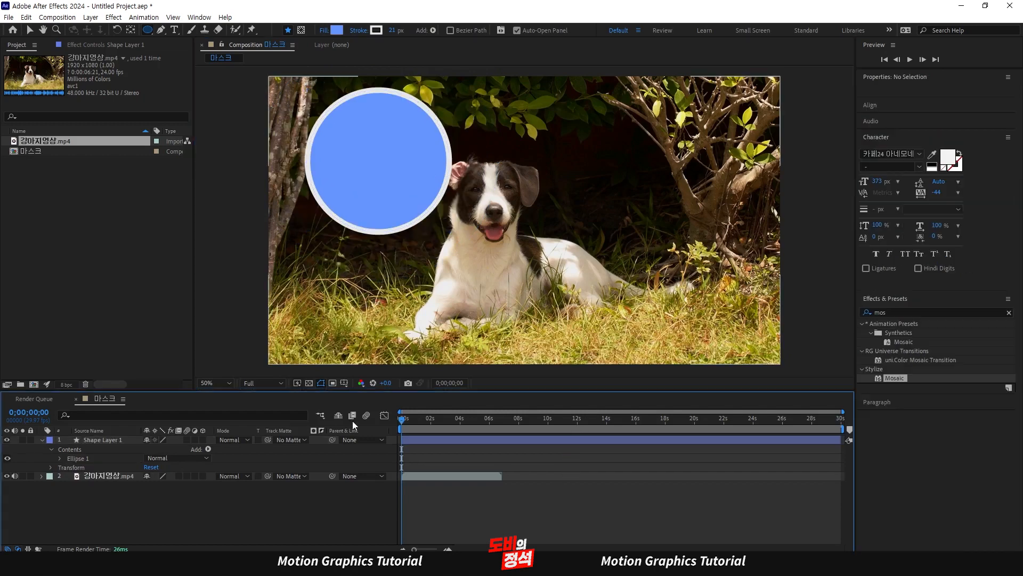
{"action": "key", "text": "Delete"}
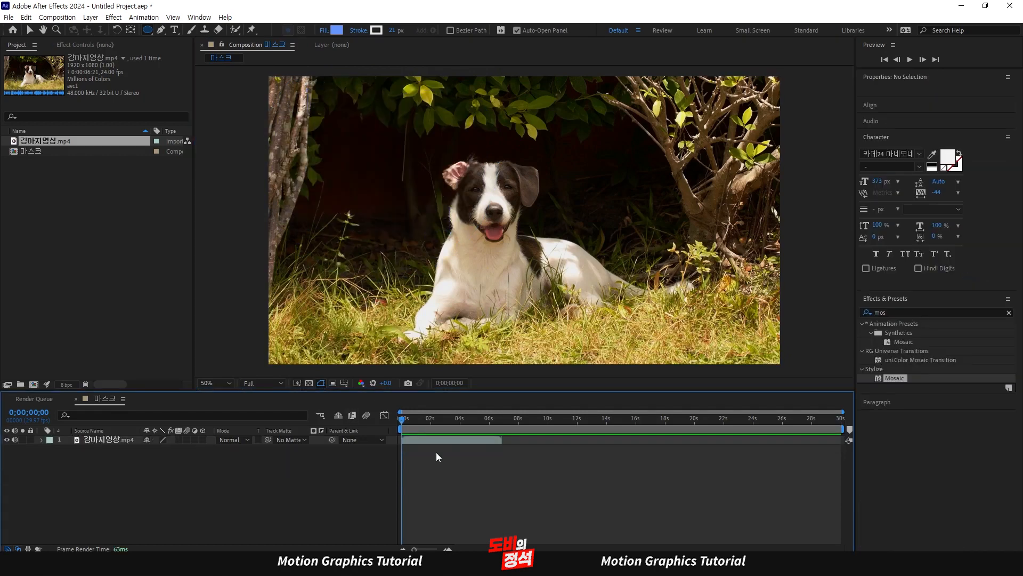
Draw a circular mask around the dog's head on the 강아지영상.mp4 layer with the Ellipse tool
{"action": "left_click", "coordinate": [105, 439]}
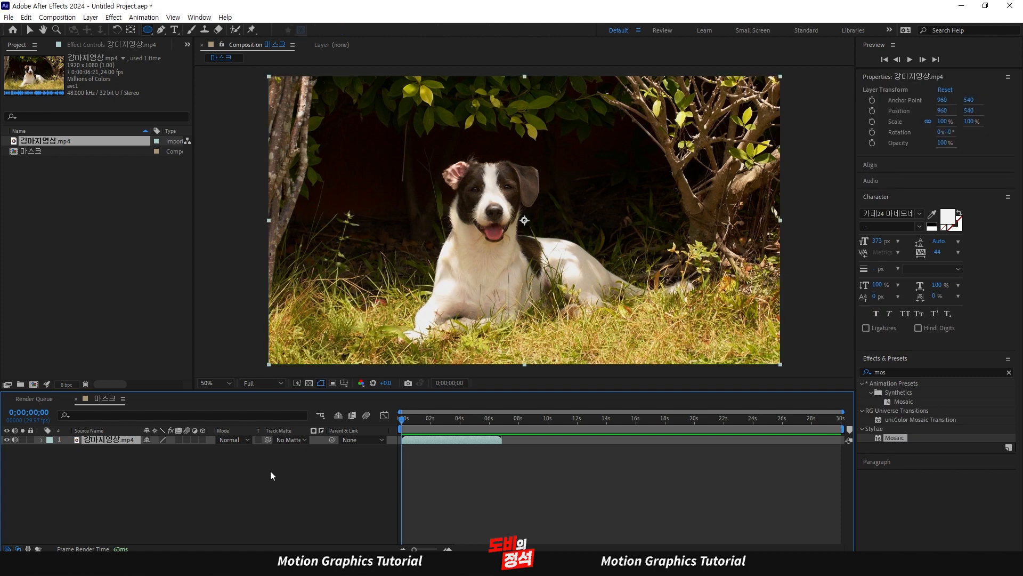
{"action": "left_click_drag", "start_coordinate": [144, 32], "coordinate": [181, 53]}
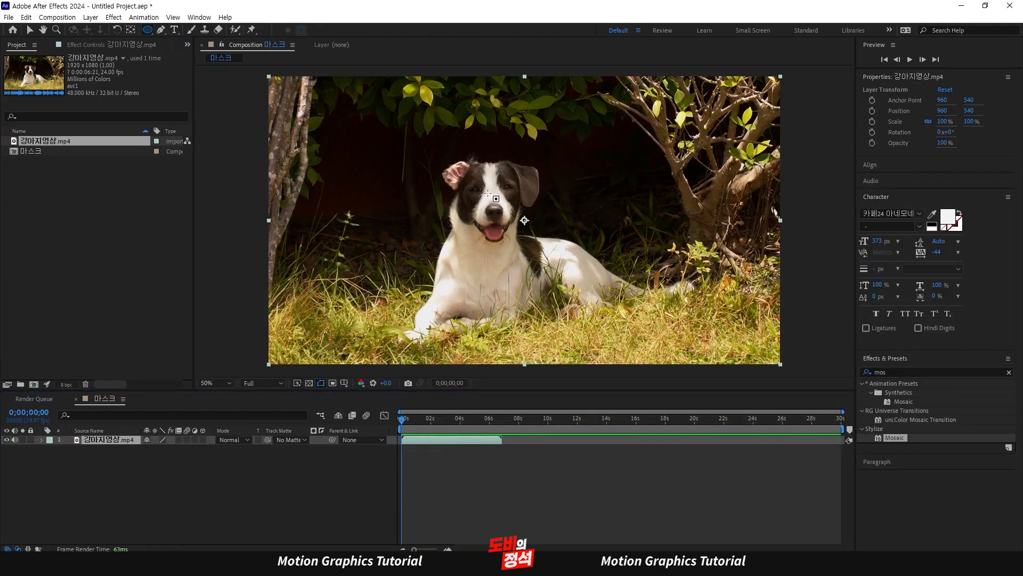
{"action": "left_click_drag", "start_coordinate": [485, 192], "coordinate": [565, 250]}
{"action": "key", "text": "ctrl+space"}
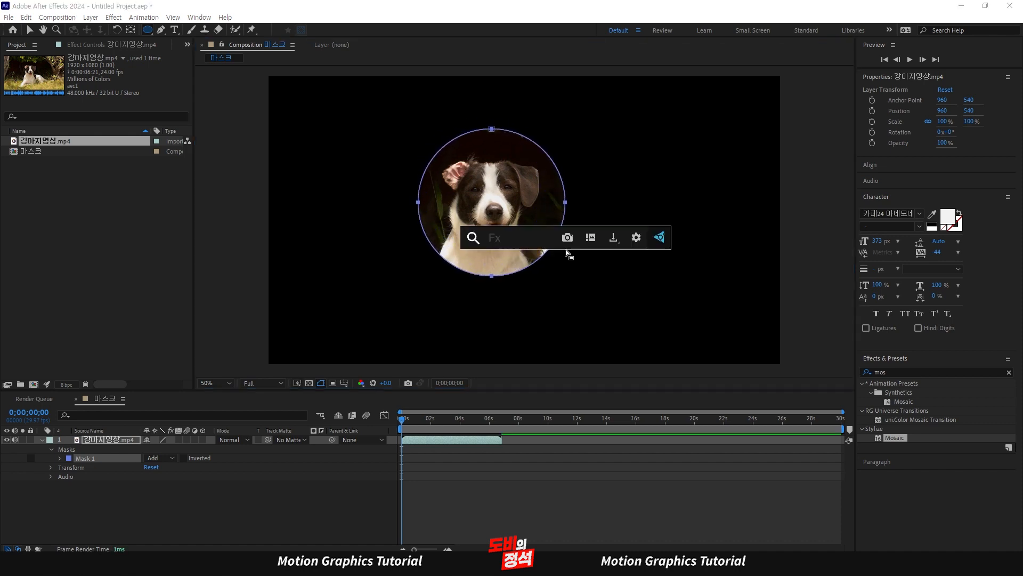
{"action": "left_click", "coordinate": [588, 464]}
{"action": "left_click", "coordinate": [465, 474]}
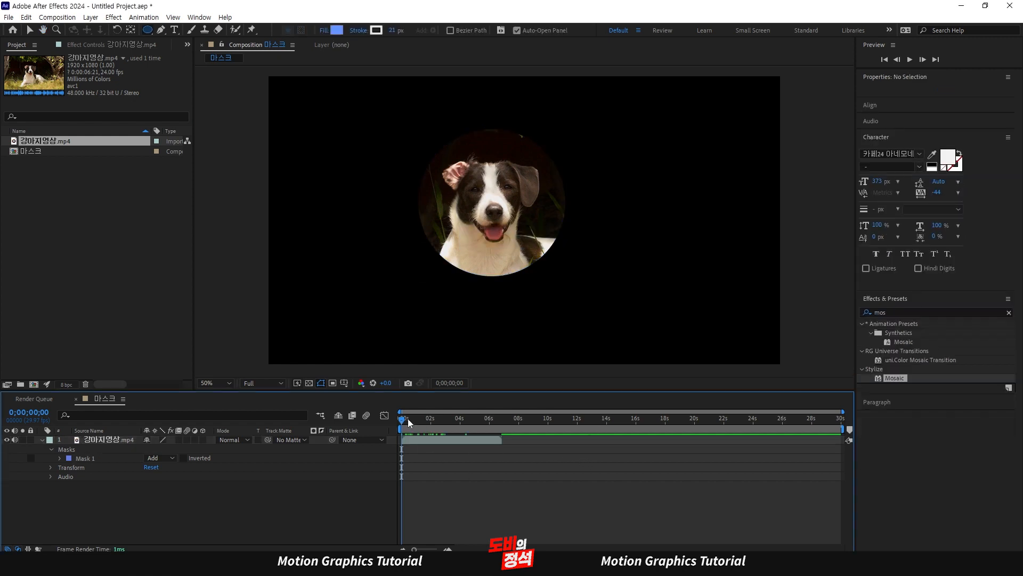
{"action": "left_click_drag", "start_coordinate": [408, 420], "coordinate": [366, 429]}
Draw six smaller elliptical masks around the dog on the 강아지영상.mp4 layer
{"action": "left_click", "coordinate": [430, 439]}
{"action": "left_click", "coordinate": [433, 443]}
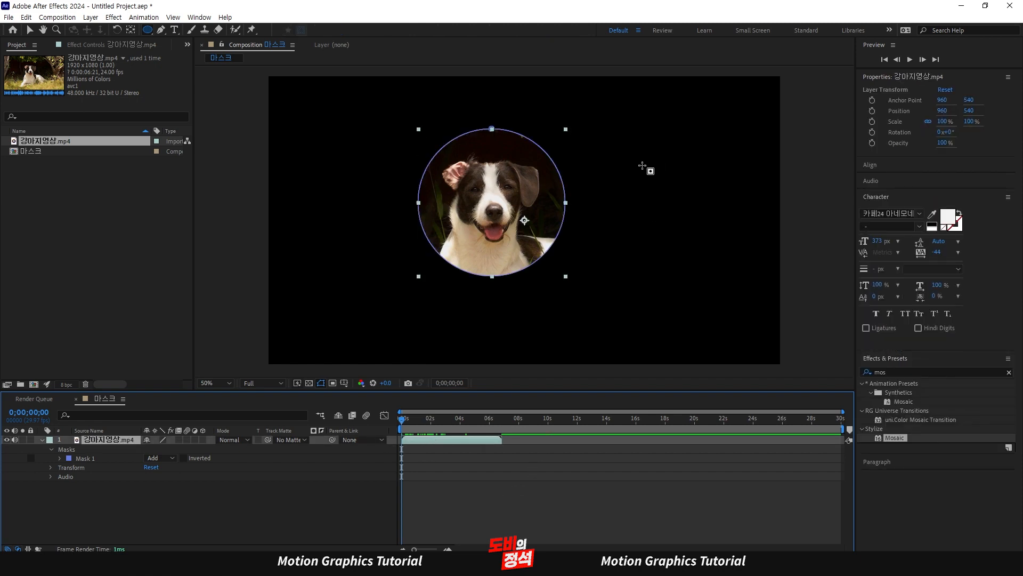
{"action": "left_click_drag", "start_coordinate": [642, 164], "coordinate": [714, 235]}
{"action": "left_click_drag", "start_coordinate": [601, 274], "coordinate": [659, 321]}
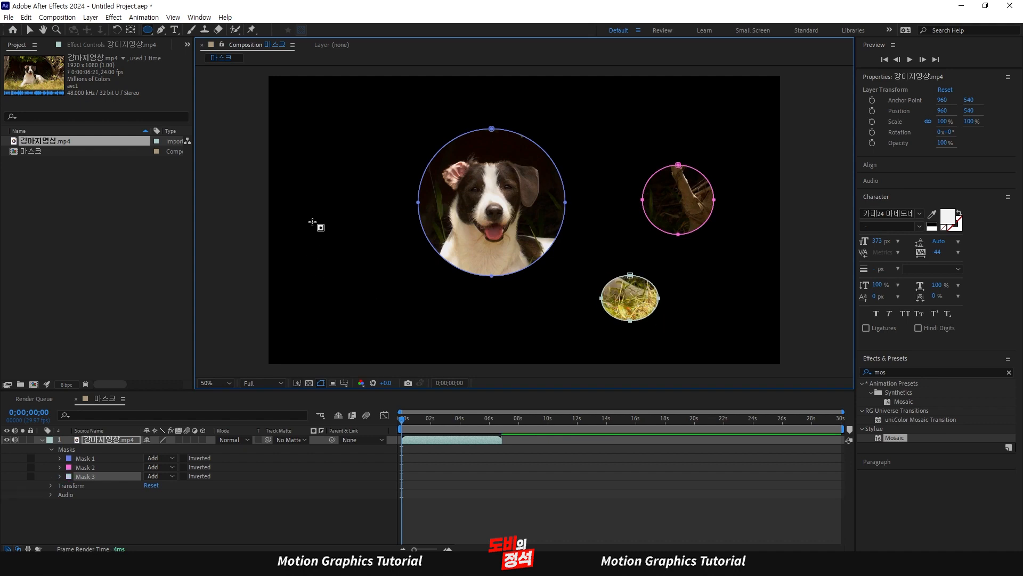
{"action": "mouse_move", "coordinate": [309, 218]}
{"action": "left_mouse_down"}
{"action": "mouse_move", "coordinate": [380, 283]}
{"action": "mouse_move", "coordinate": [423, 302]}
{"action": "left_mouse_up"}
{"action": "left_click_drag", "start_coordinate": [423, 303], "coordinate": [470, 342]}
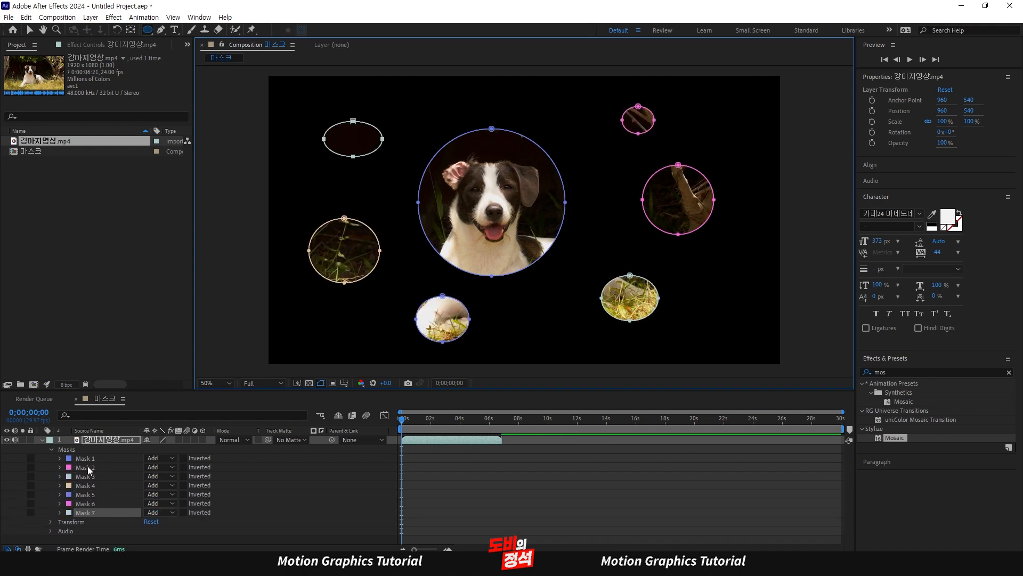
Delete Masks 2 through 7 from the video layer, keeping only the circular mask around the dog's head
{"action": "left_click", "coordinate": [85, 466]}
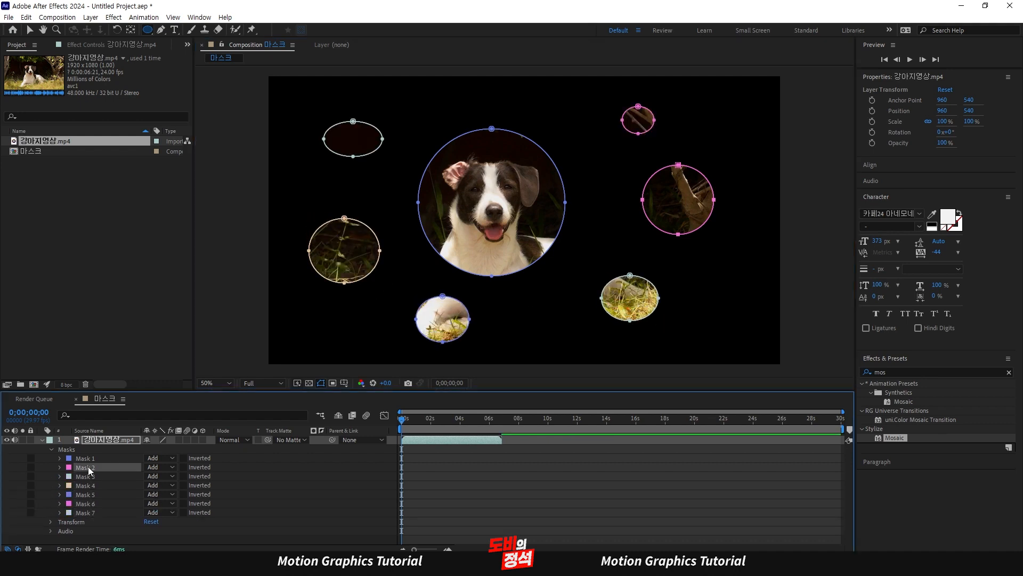
{"action": "key", "text": "Delete"}
{"action": "left_click", "coordinate": [81, 467]}
{"action": "key", "text": "Delete"}
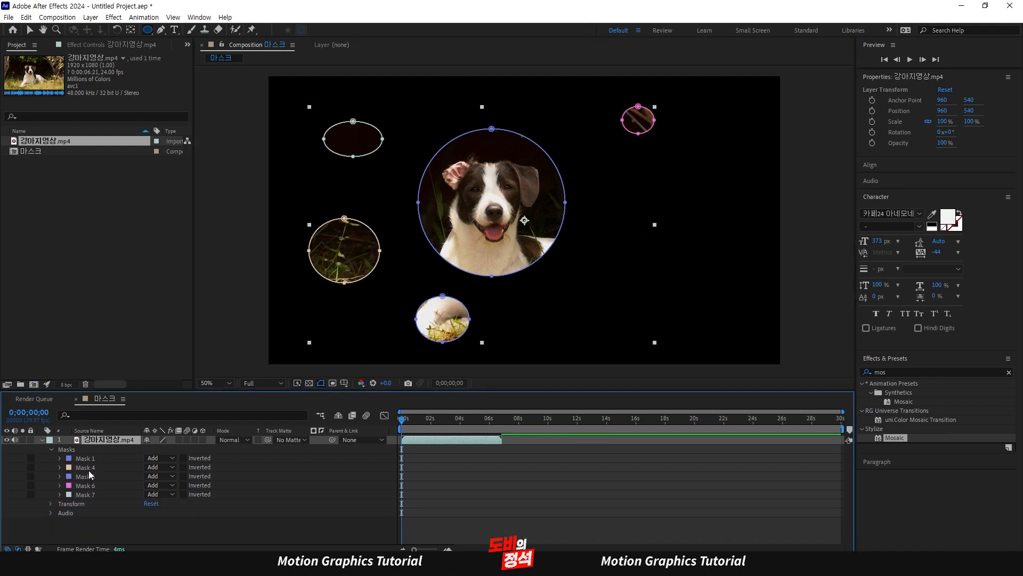
{"action": "left_click", "coordinate": [93, 468]}
{"action": "left_click", "coordinate": [92, 494], "text": "shift"}
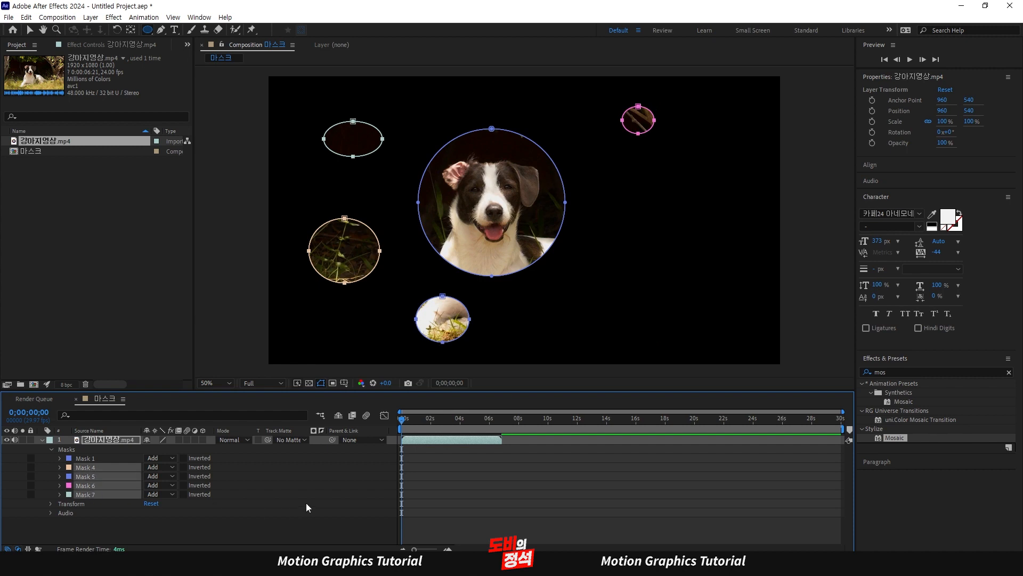
{"action": "key", "text": "Delete"}
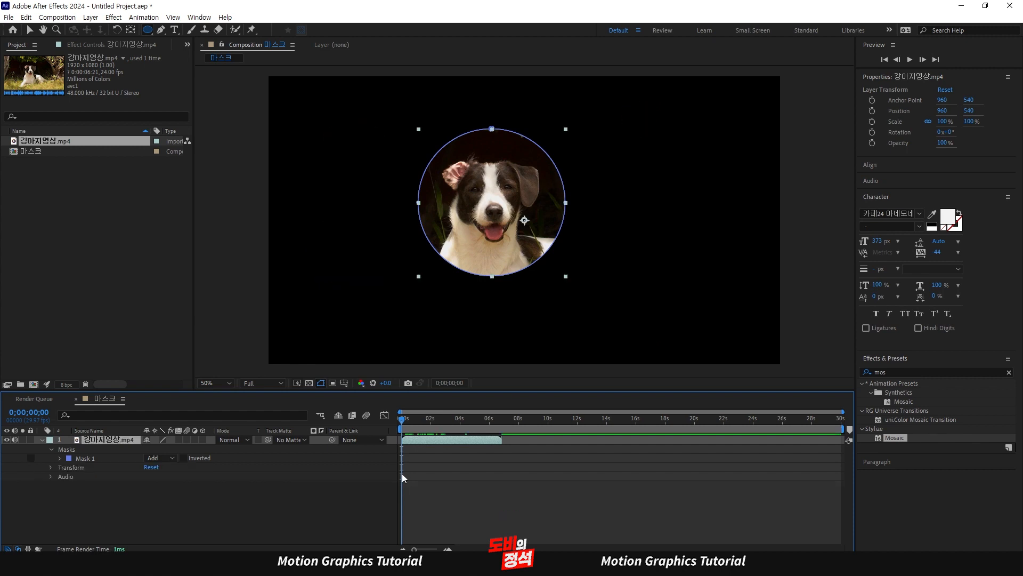
Deselect the layer, then turn Mask 1's Inverted option on and off again
{"action": "left_click", "coordinate": [458, 478]}
{"action": "left_click_drag", "start_coordinate": [403, 420], "coordinate": [398, 444]}
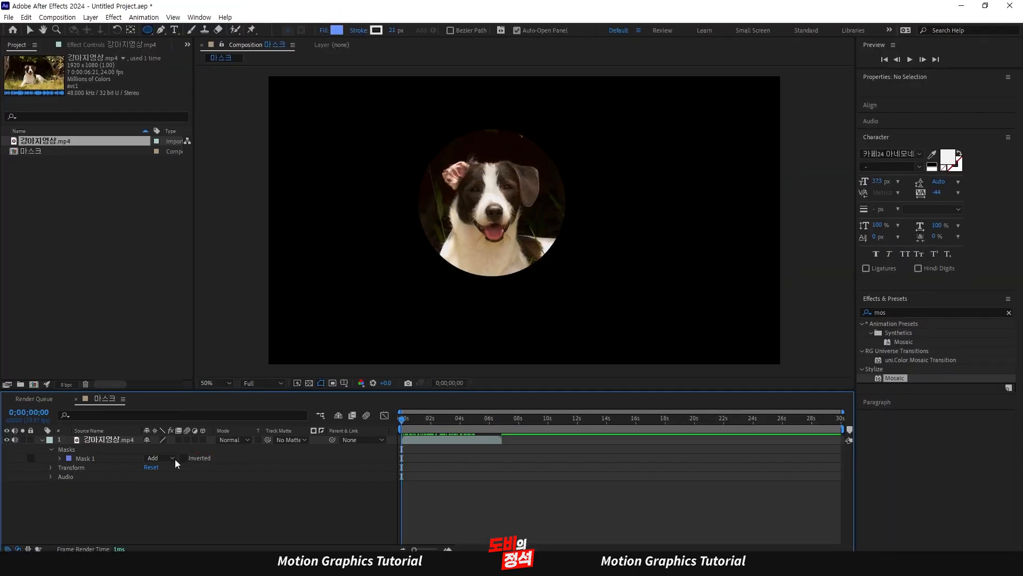
{"action": "left_click", "coordinate": [184, 458]}
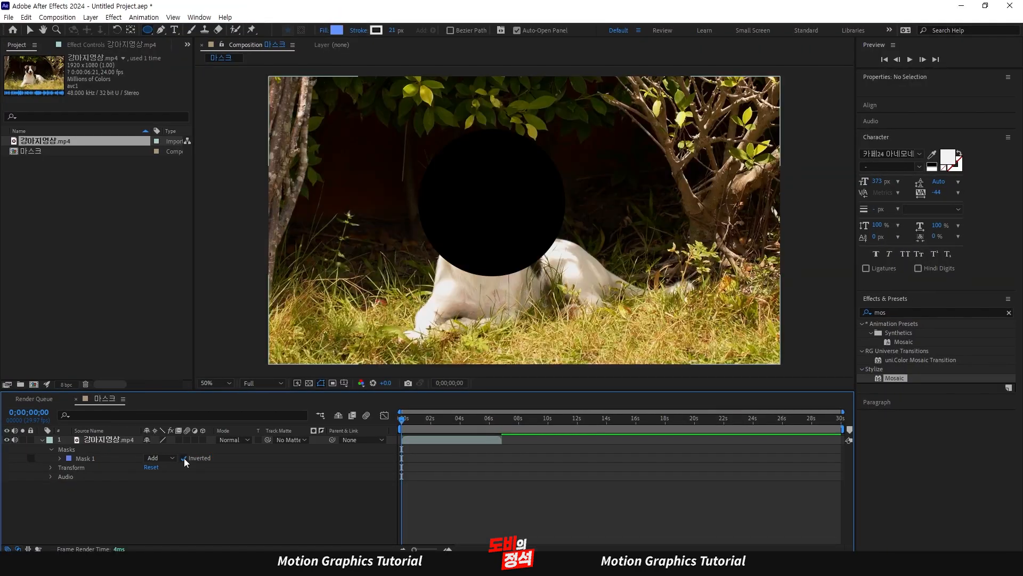
{"action": "left_click", "coordinate": [184, 457]}
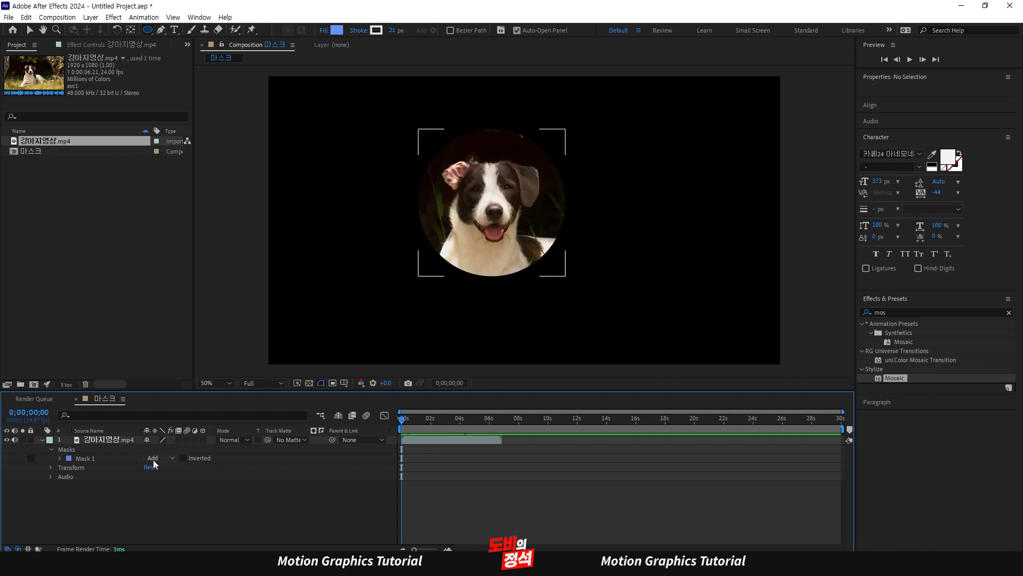
Try other mask modes on Mask 1, including Lighten, Darken and Difference, and set it back to Add
{"action": "left_click", "coordinate": [160, 458]}
{"action": "left_click", "coordinate": [187, 491]}
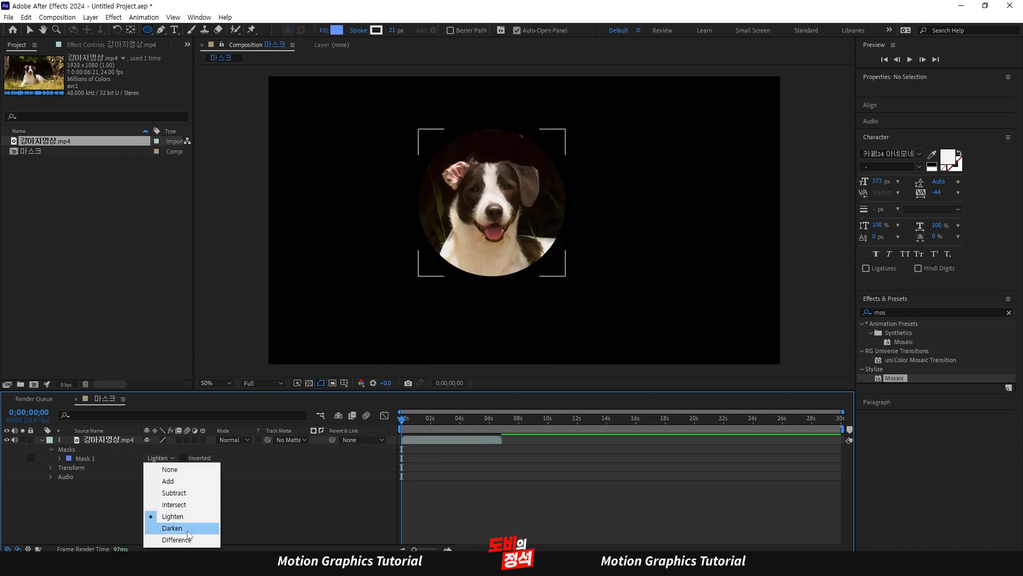
{"action": "left_click", "coordinate": [188, 534]}
{"action": "left_click", "coordinate": [165, 457]}
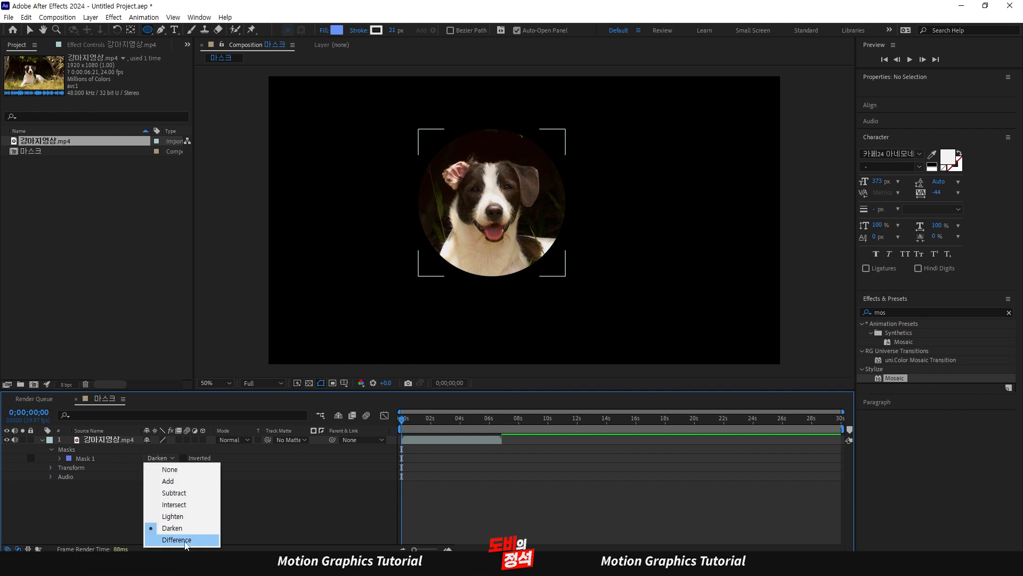
{"action": "left_click", "coordinate": [184, 539]}
{"action": "left_click", "coordinate": [165, 458]}
{"action": "left_click", "coordinate": [184, 483]}
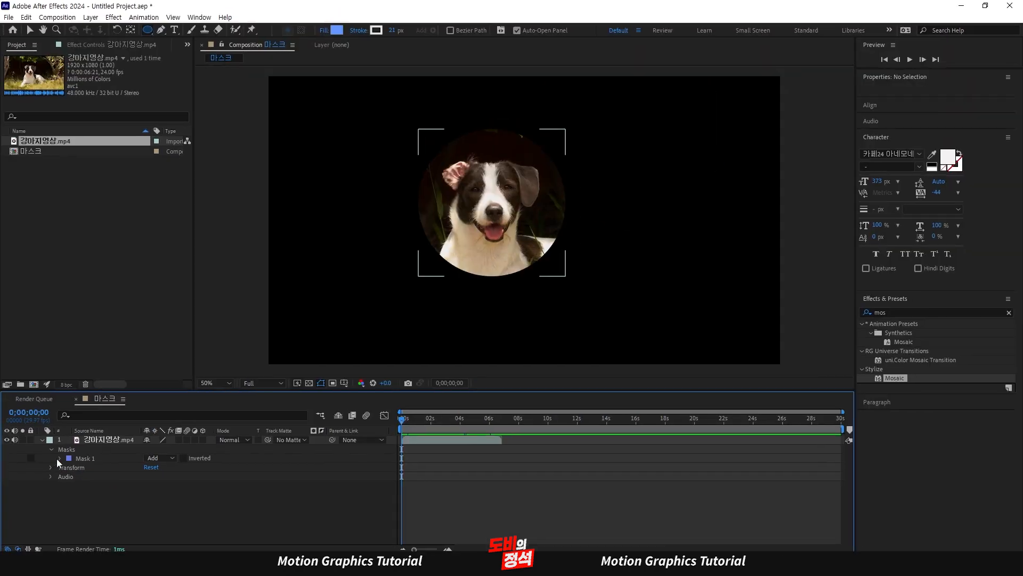
Expand Mask 1 to show its Mask Path, Mask Feather, Mask Opacity and Mask Expansion properties
{"action": "left_click", "coordinate": [119, 456]}
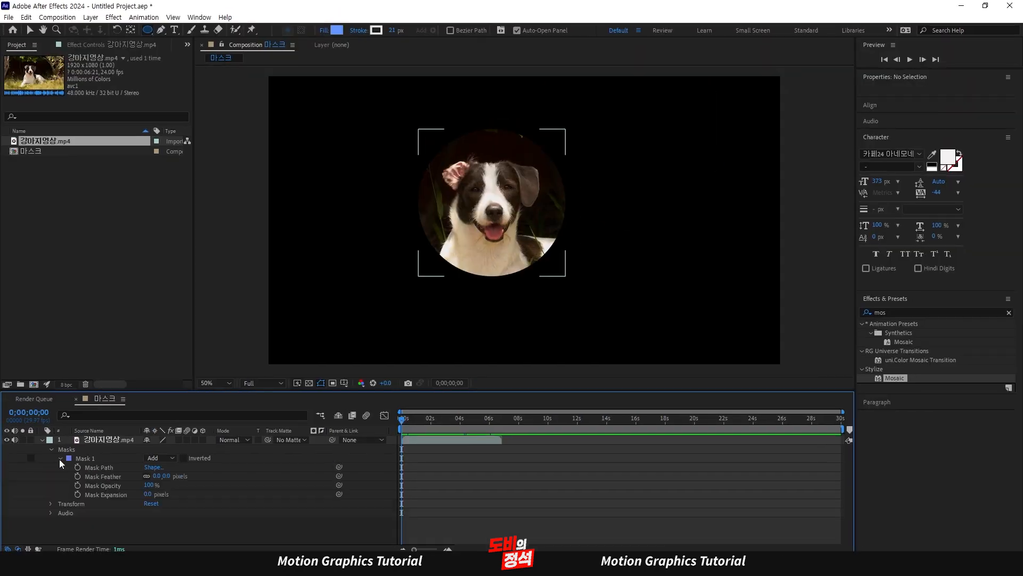
{"action": "left_click", "coordinate": [95, 465]}
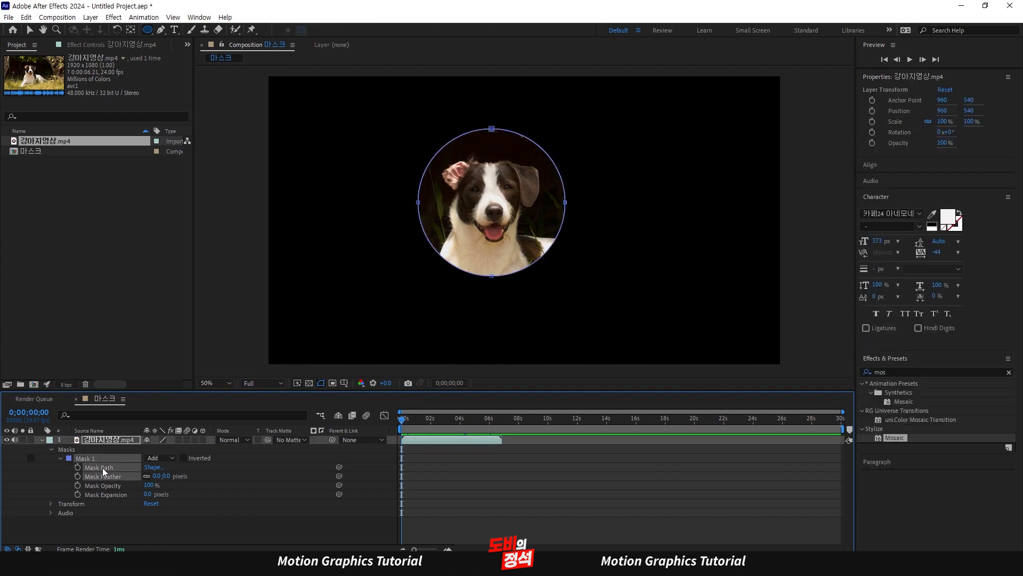
{"action": "left_click", "coordinate": [118, 495]}
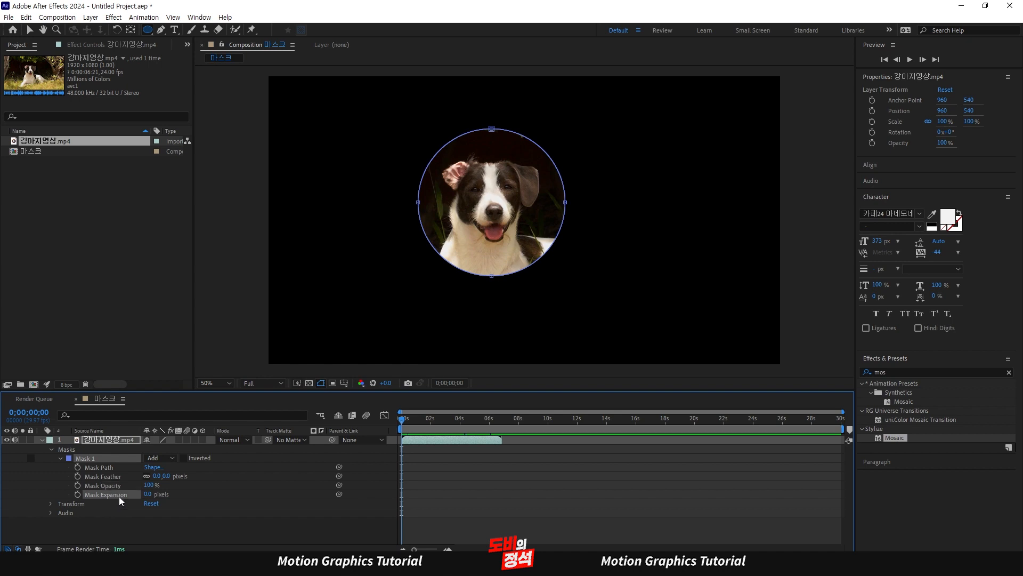
{"action": "left_click", "coordinate": [94, 456]}
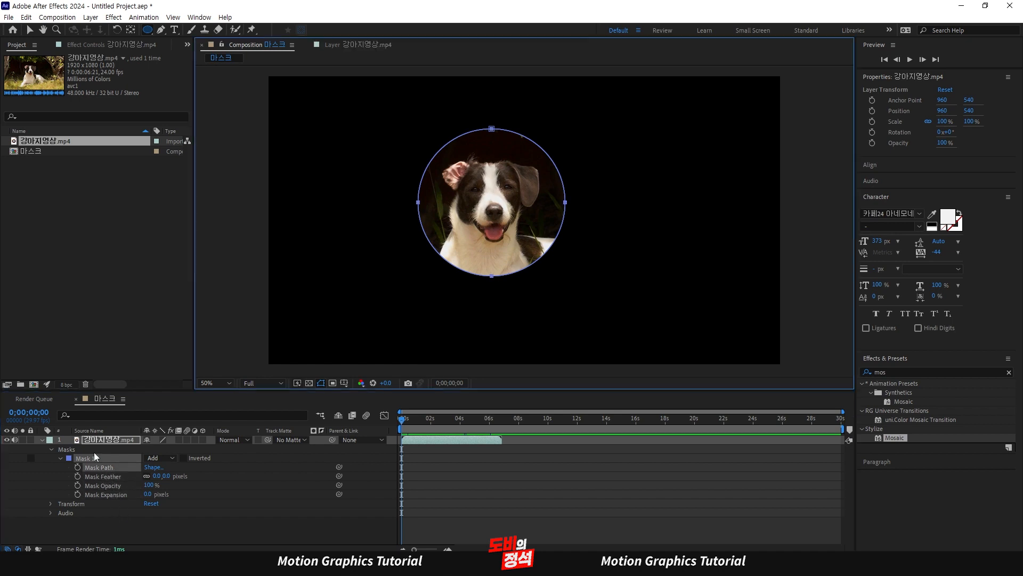
Pull the right-hand vertex of Mask 1's circular path outward with the Selection tool
{"action": "left_click", "coordinate": [30, 30]}
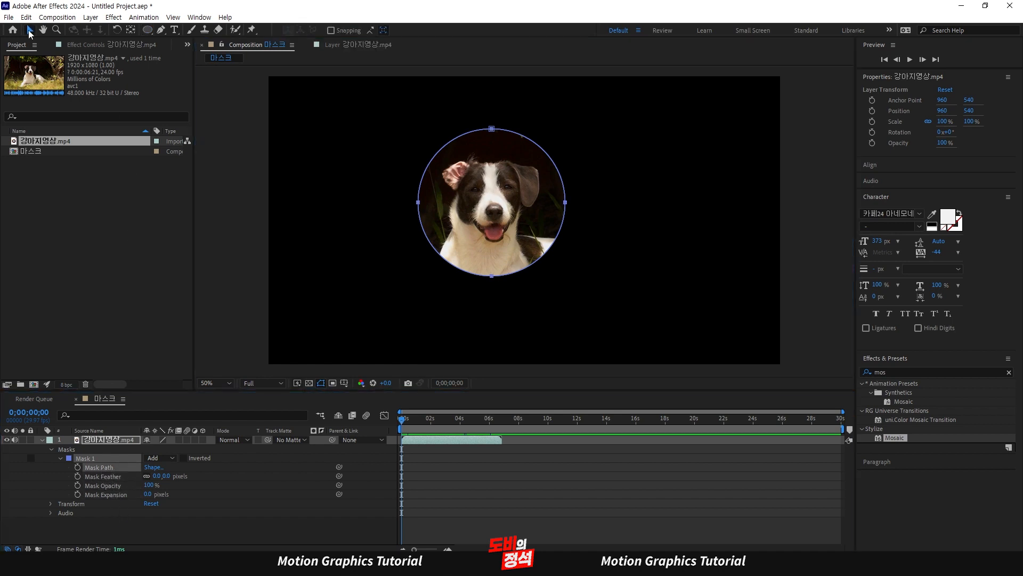
{"action": "double_click", "coordinate": [524, 220]}
{"action": "left_click", "coordinate": [106, 466]}
{"action": "left_click_drag", "start_coordinate": [593, 184], "coordinate": [633, 202]}
{"action": "left_click", "coordinate": [505, 307]}
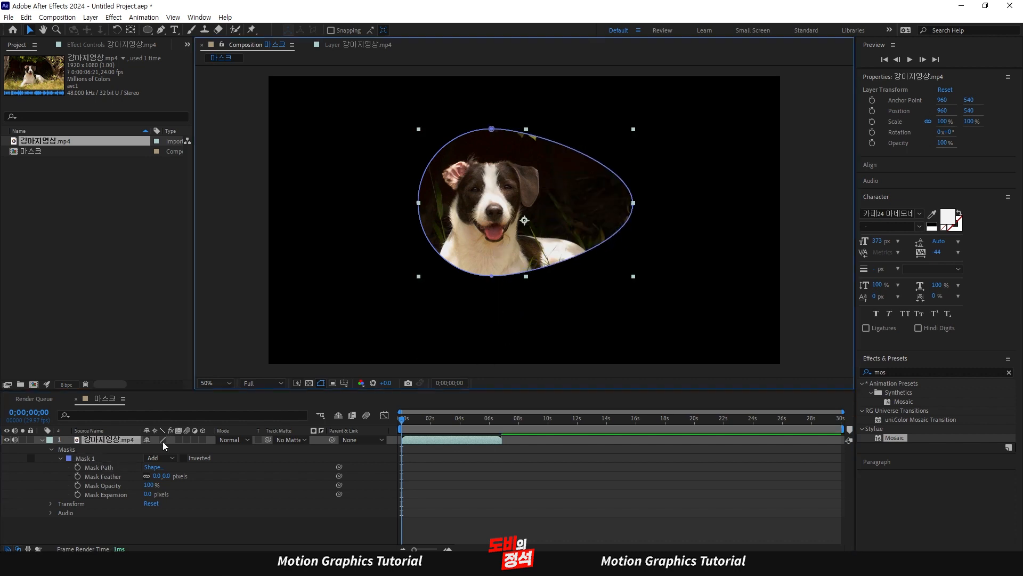
Select Mask 1 and pull its path's bottom, left and top vertices outward to enlarge the visible area
{"action": "left_click", "coordinate": [89, 457]}
{"action": "left_click_drag", "start_coordinate": [492, 276], "coordinate": [485, 318]}
{"action": "left_click_drag", "start_coordinate": [364, 185], "coordinate": [464, 237]}
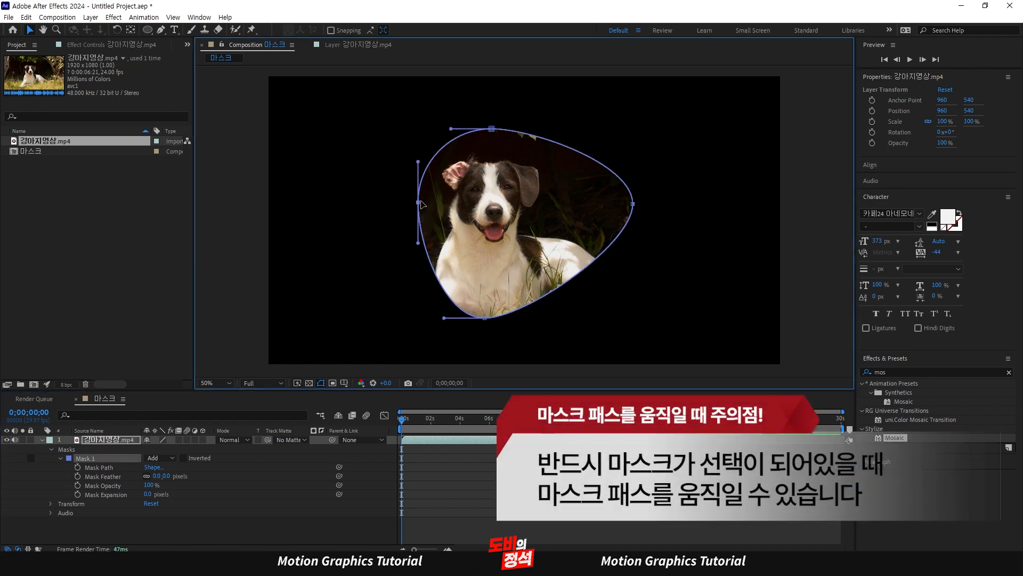
{"action": "left_click_drag", "start_coordinate": [418, 202], "coordinate": [358, 199]}
{"action": "left_click", "coordinate": [491, 129]}
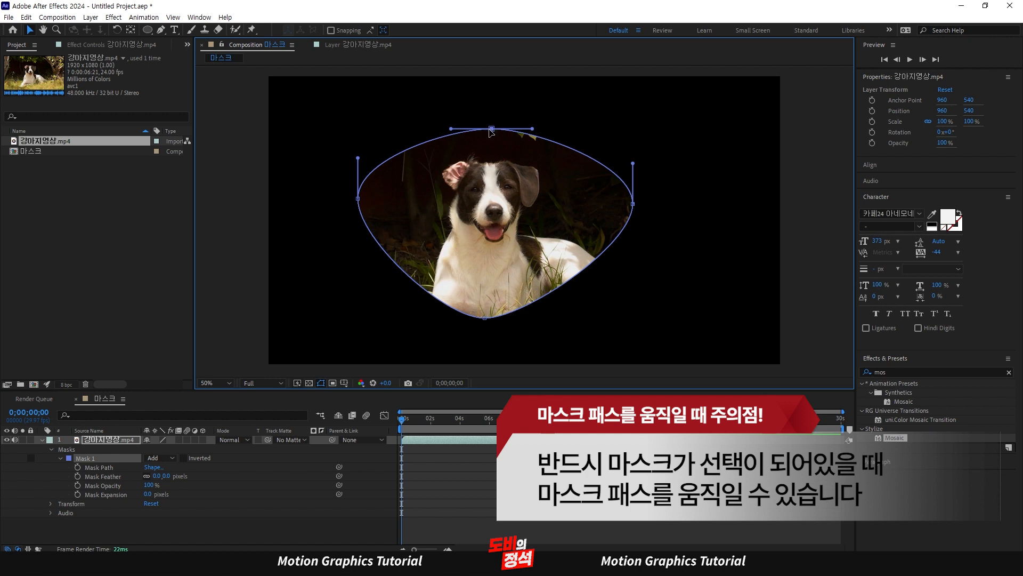
{"action": "left_click_drag", "start_coordinate": [490, 130], "coordinate": [493, 98]}
Undo all the vertex moves on Mask 1's path to restore the circle
{"action": "key", "text": "ctrl+z"}
{"action": "key", "text": "ctrl+z"}
{"action": "key", "text": "ctrl+z"}
{"action": "key", "text": "ctrl+z"}
{"action": "key", "text": "ctrl+z"}
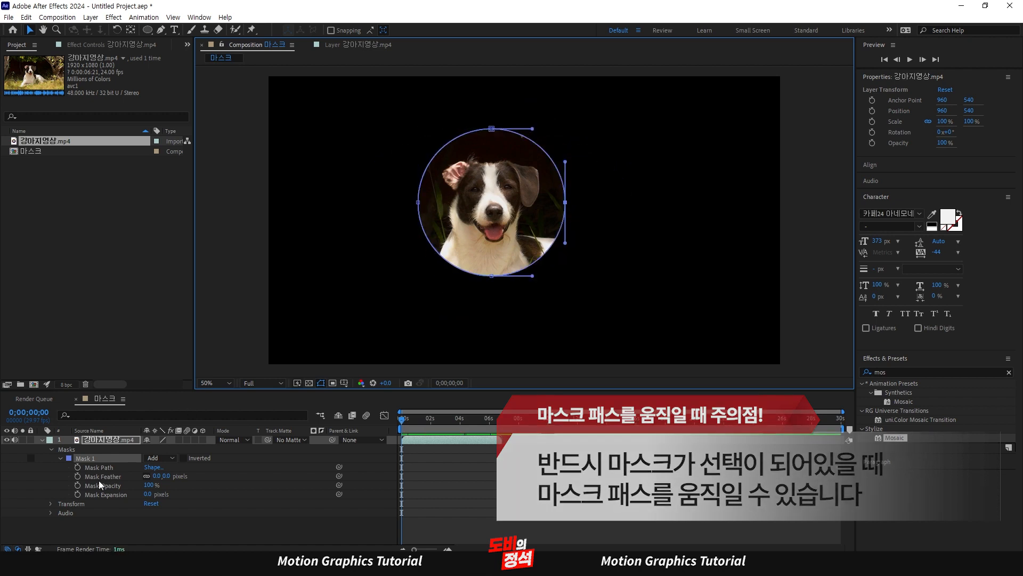
Animate Mask 1's path from the first frame to 0;00;01;00 by pulling its right vertex outward, and preview the motion
{"action": "left_click", "coordinate": [82, 469]}
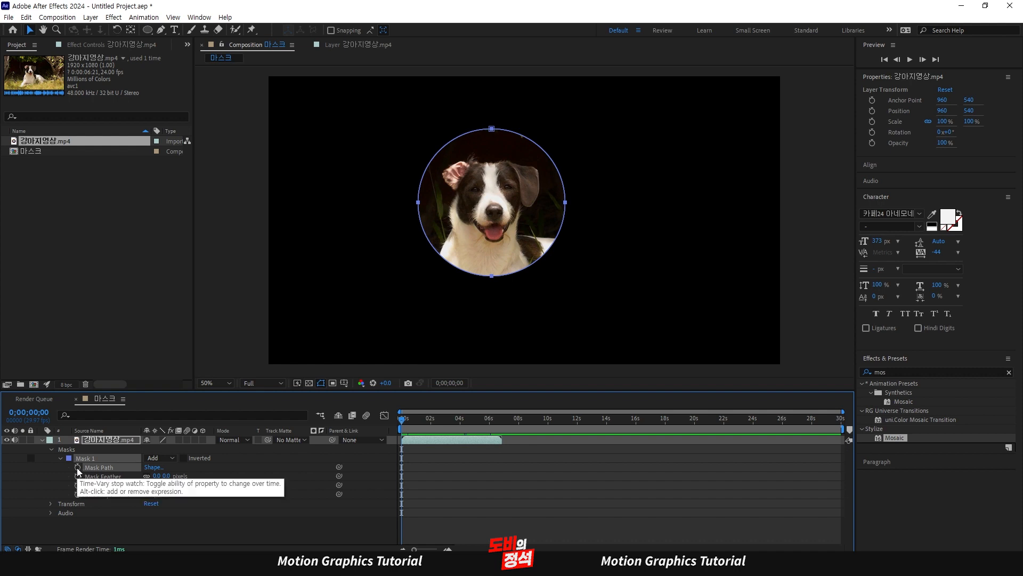
{"action": "left_click", "coordinate": [77, 467]}
{"action": "key", "text": "shift+Page_Down"}
{"action": "key", "text": "shift+Page_Down"}
{"action": "key", "text": "shift+Page_Down"}
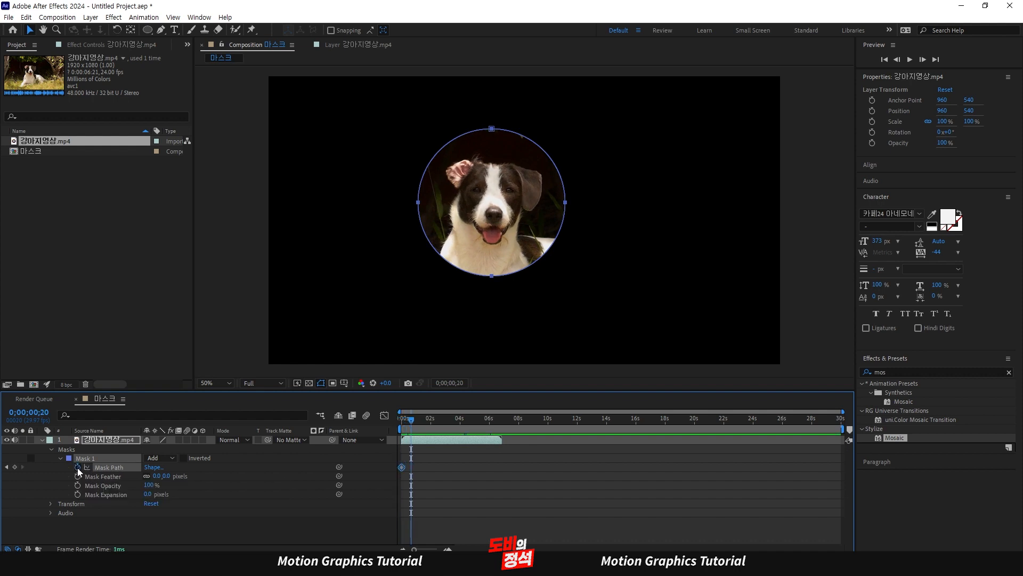
{"action": "left_click", "coordinate": [552, 233]}
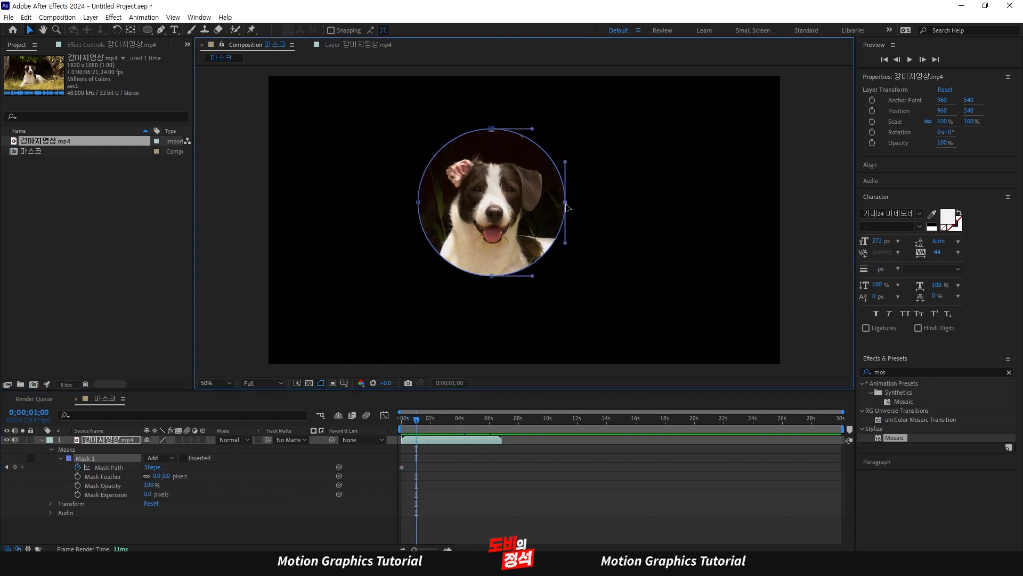
{"action": "left_click_drag", "start_coordinate": [565, 202], "coordinate": [705, 200]}
{"action": "left_click_drag", "start_coordinate": [416, 422], "coordinate": [390, 430]}
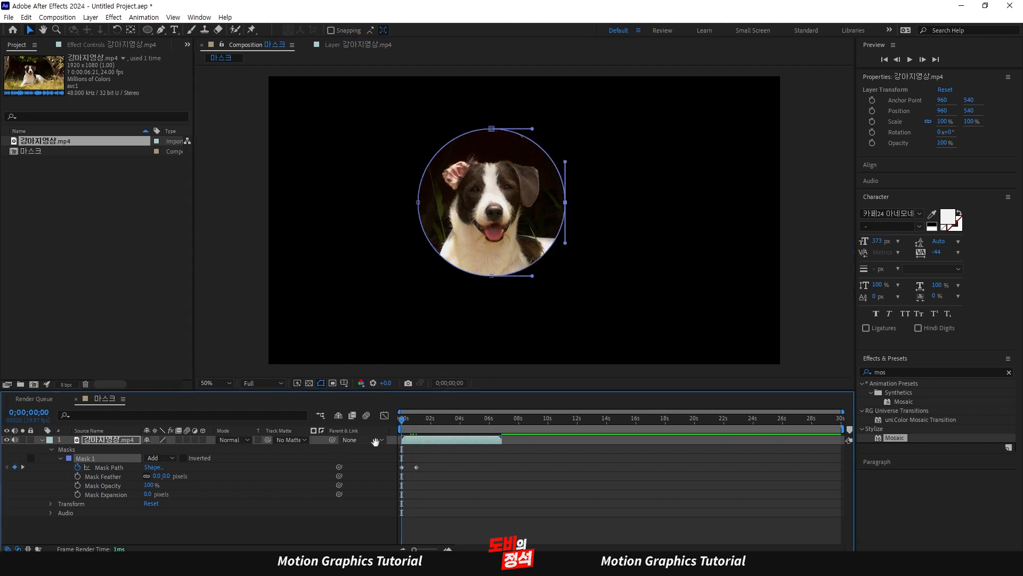
{"action": "key", "text": "space"}
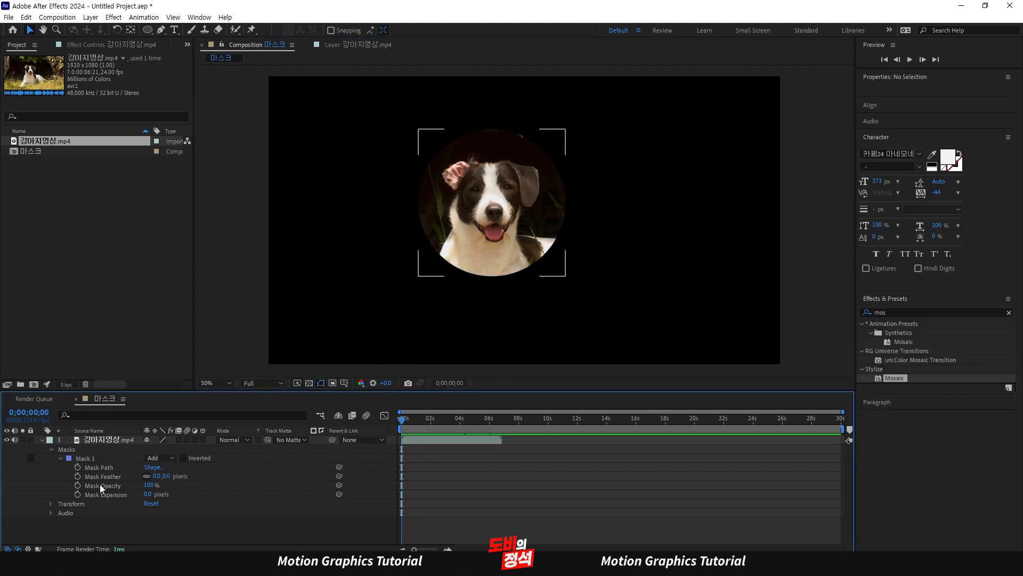
Try a softer Mask Feather on Mask 1, reset it to 0, and try out different Mask Opacity values
{"action": "left_click", "coordinate": [105, 476]}
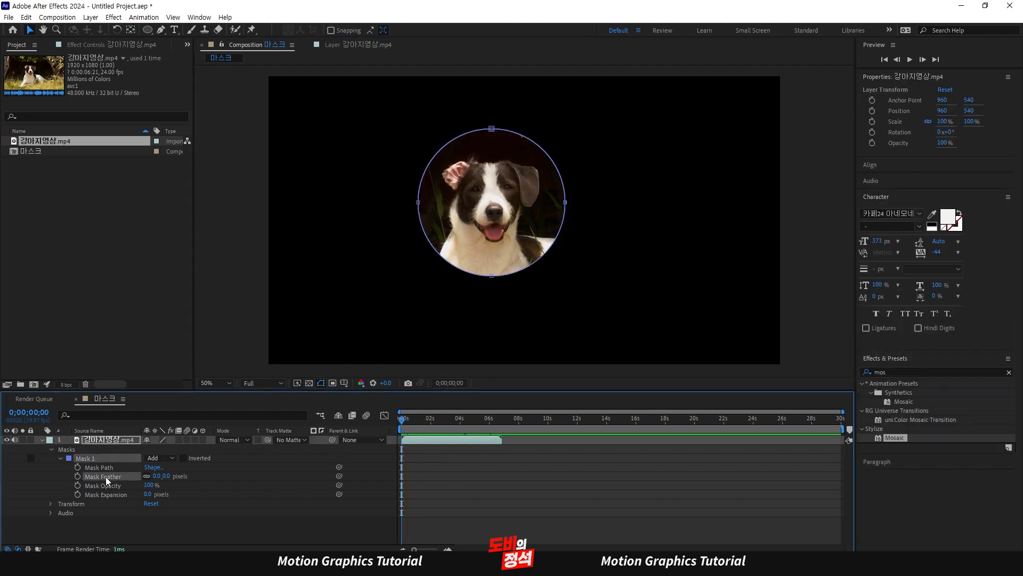
{"action": "left_click_drag", "start_coordinate": [159, 475], "coordinate": [241, 482]}
{"action": "left_click", "coordinate": [161, 476]}
{"action": "type", "text": "0"}
{"action": "key", "text": "Return"}
{"action": "left_click", "coordinate": [242, 499]}
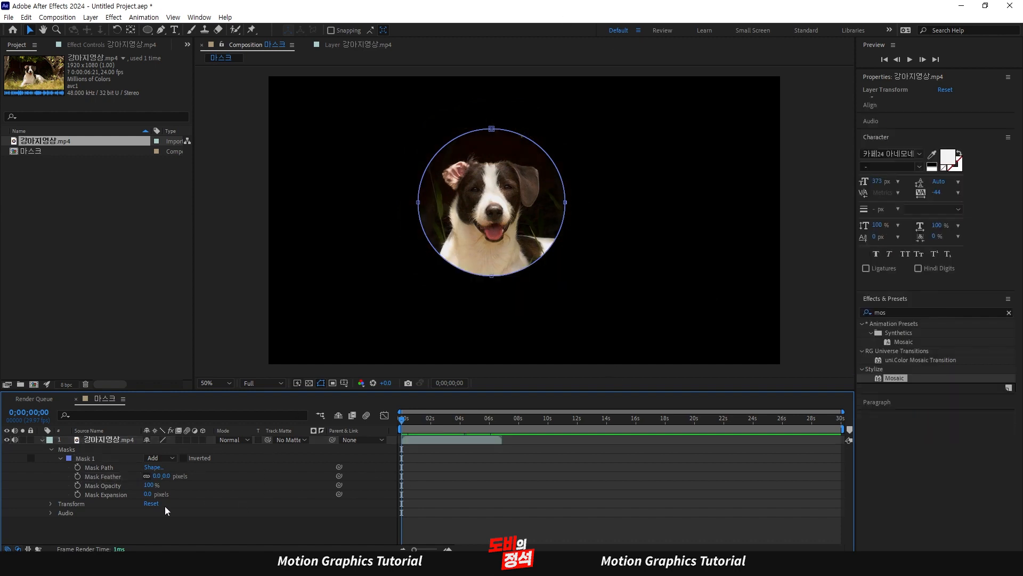
{"action": "left_click", "coordinate": [149, 485]}
{"action": "left_click_drag", "start_coordinate": [148, 485], "coordinate": [208, 487]}
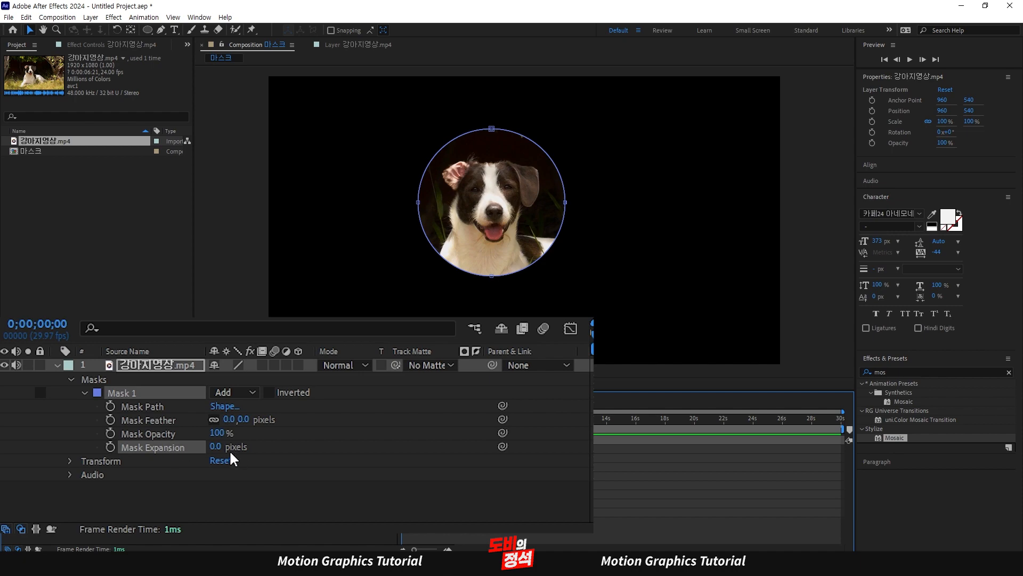
Animate Mask 1's Mask Expansion from -303 pixels at the first frame to 1247 pixels at 0;00;01;00, and preview the reveal
{"action": "left_click_drag", "start_coordinate": [151, 494], "coordinate": [7, 514]}
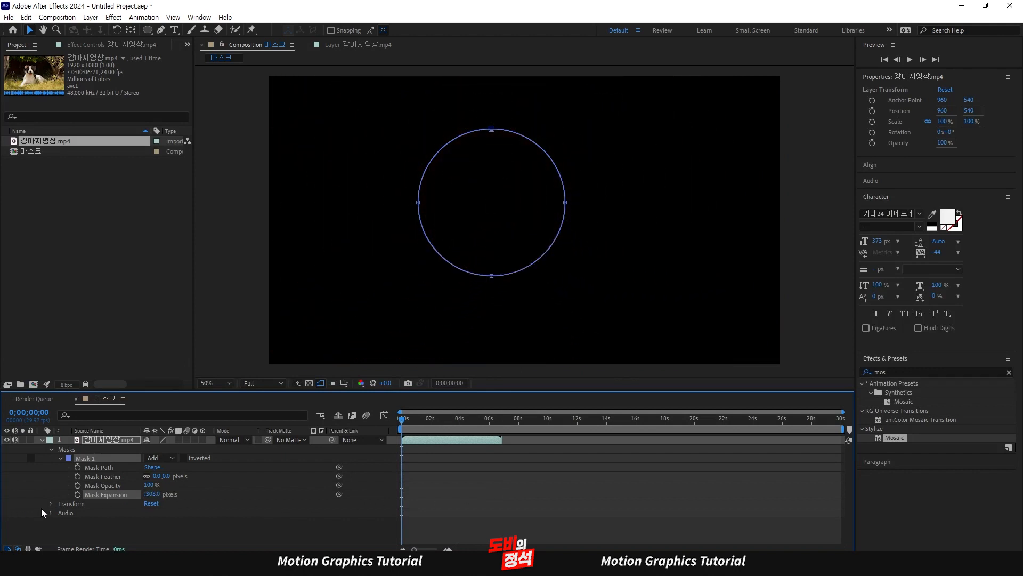
{"action": "left_click", "coordinate": [77, 494]}
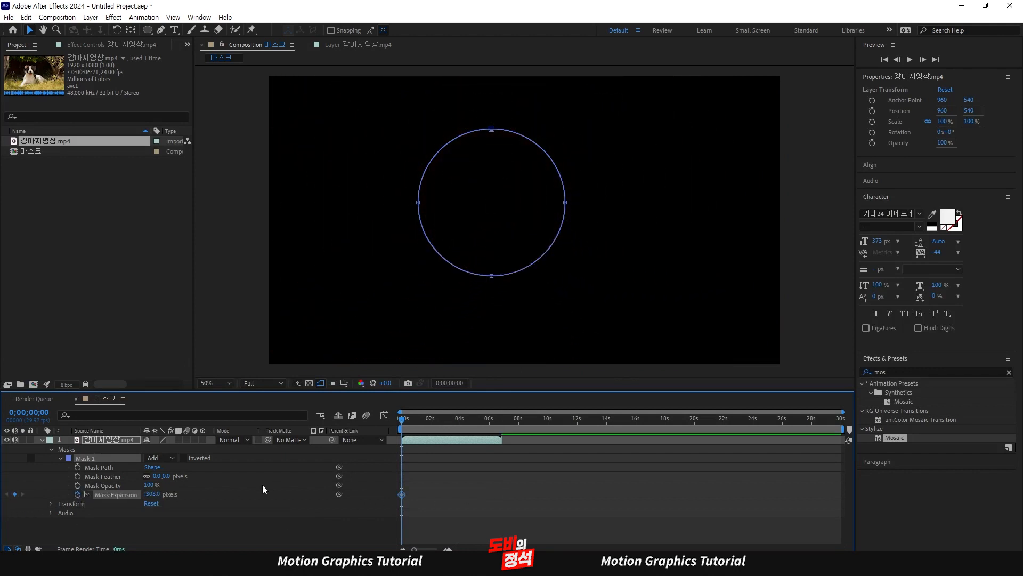
{"action": "key", "text": "shift+Page_Down"}
{"action": "key", "text": "shift+Page_Down"}
{"action": "key", "text": "shift+Page_Down"}
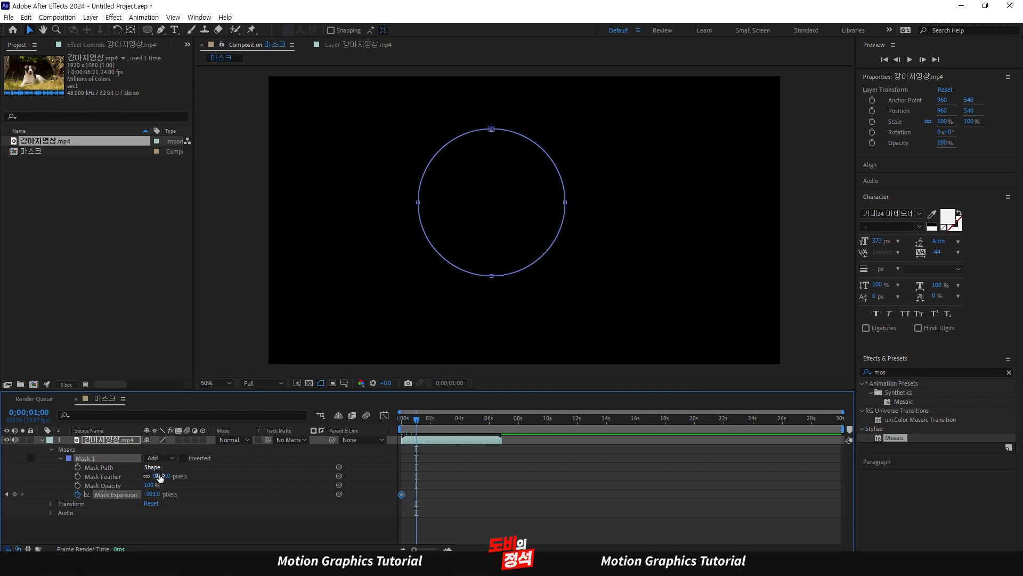
{"action": "left_click_drag", "start_coordinate": [153, 496], "coordinate": [909, 425]}
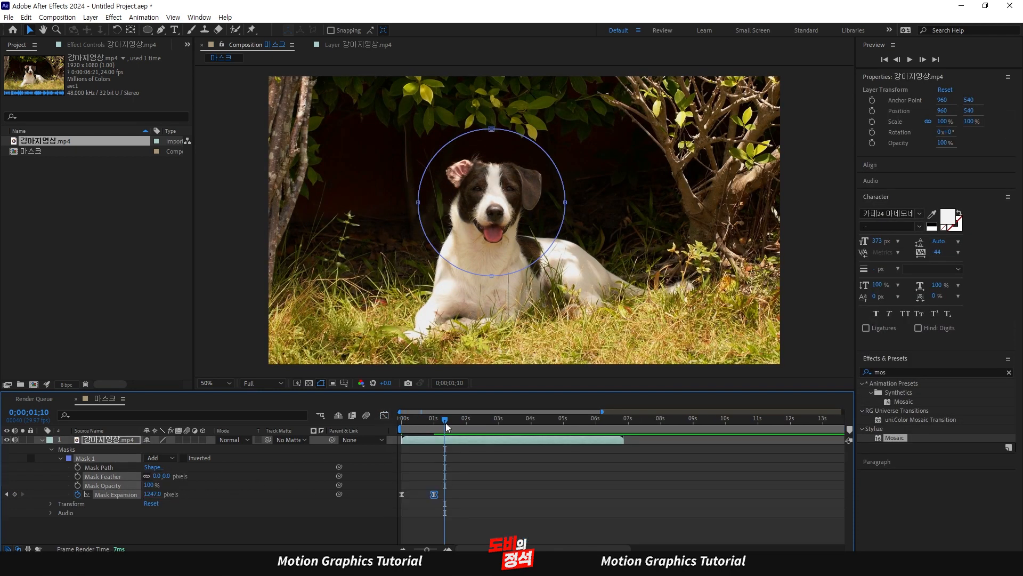
{"action": "left_click_drag", "start_coordinate": [445, 421], "coordinate": [300, 439]}
{"action": "key", "text": "space"}
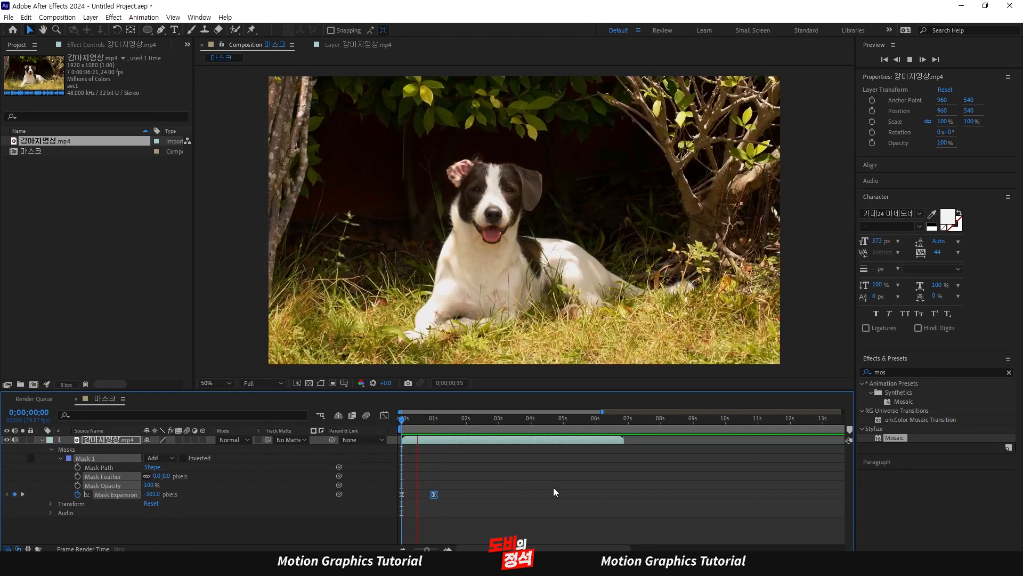
{"action": "left_click", "coordinate": [553, 487]}
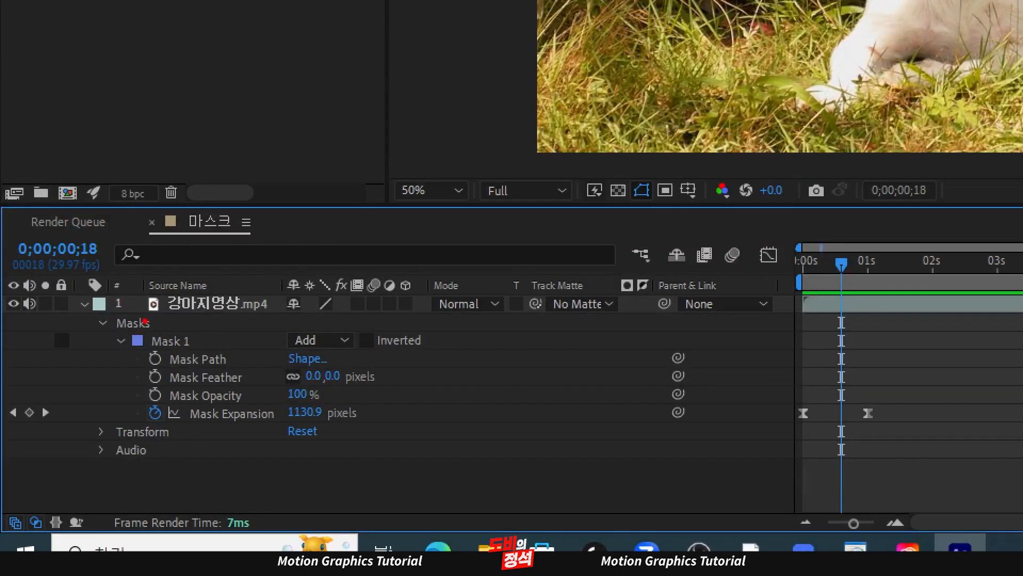
{"action": "mouse_move", "coordinate": [140, 348]}
{"action": "left_mouse_down"}
{"action": "mouse_move", "coordinate": [133, 413]}
{"action": "mouse_move", "coordinate": [144, 438]}
{"action": "mouse_move", "coordinate": [191, 404]}
{"action": "mouse_move", "coordinate": [178, 345]}
{"action": "mouse_move", "coordinate": [150, 339]}
{"action": "mouse_move", "coordinate": [111, 352]}
{"action": "left_mouse_up"}
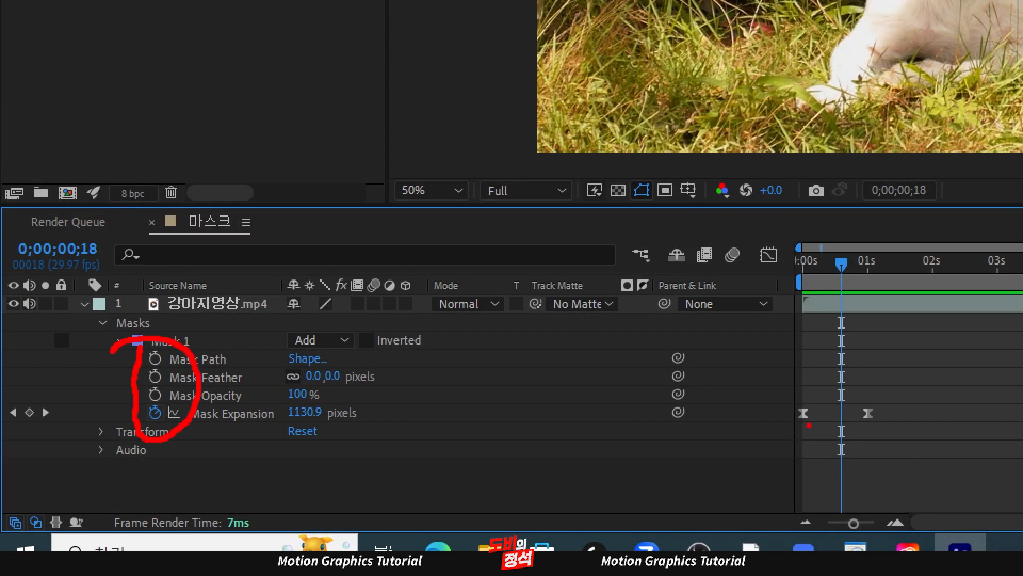
{"action": "left_click_drag", "start_coordinate": [787, 425], "coordinate": [911, 434]}
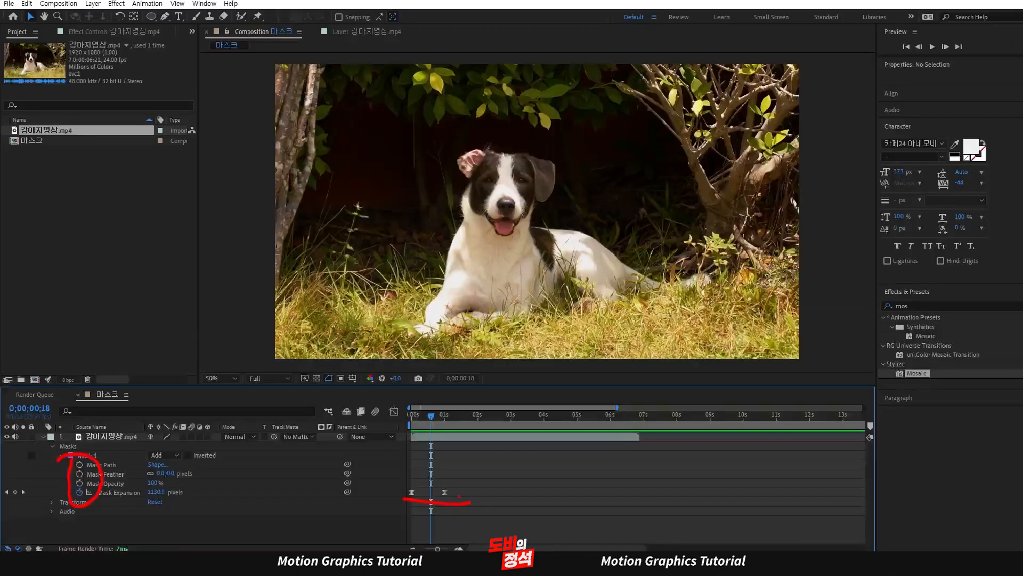
{"action": "key", "text": "Escape"}
{"action": "left_click_drag", "start_coordinate": [868, 261], "coordinate": [798, 327]}
{"action": "left_click_drag", "start_coordinate": [402, 454], "coordinate": [415, 461]}
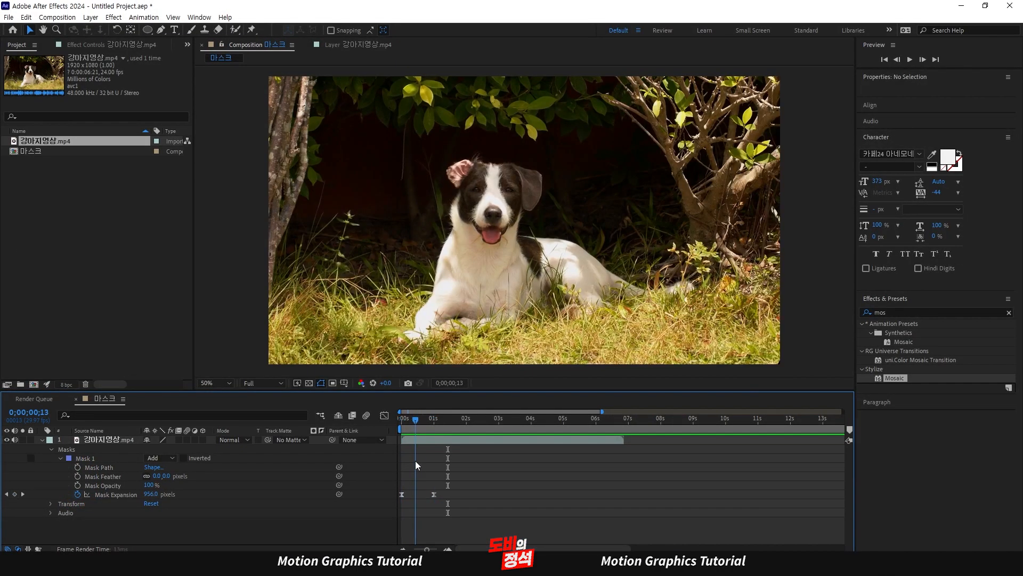
Remove the Mask Expansion keyframes, set Mask Expansion to 0 pixels, and return to the first frame
{"action": "left_click", "coordinate": [78, 493]}
{"action": "left_click", "coordinate": [206, 515]}
{"action": "left_click", "coordinate": [151, 494]}
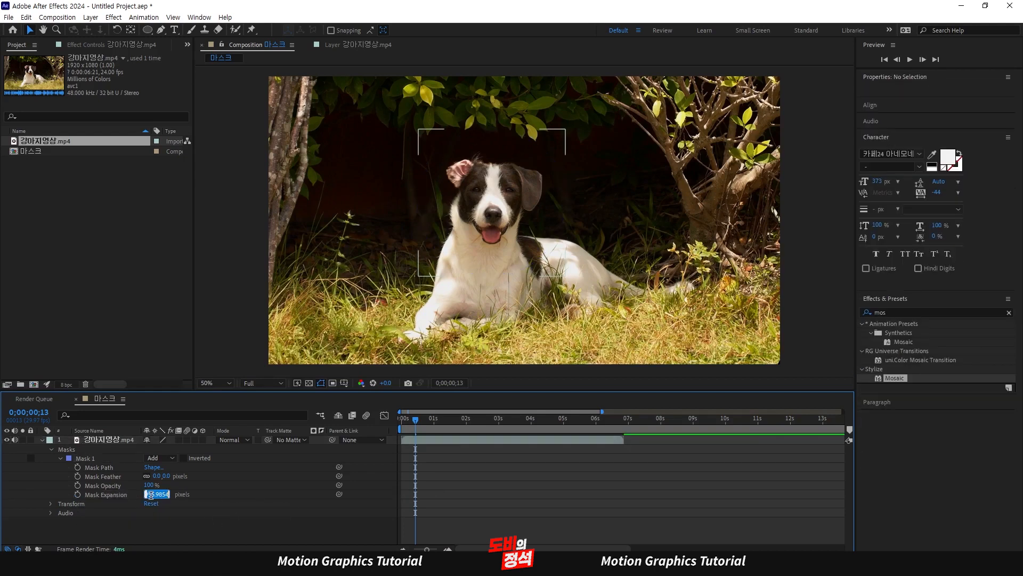
{"action": "type", "text": "0"}
{"action": "key", "text": "Return"}
{"action": "left_click", "coordinate": [476, 454]}
{"action": "key", "text": "Home"}
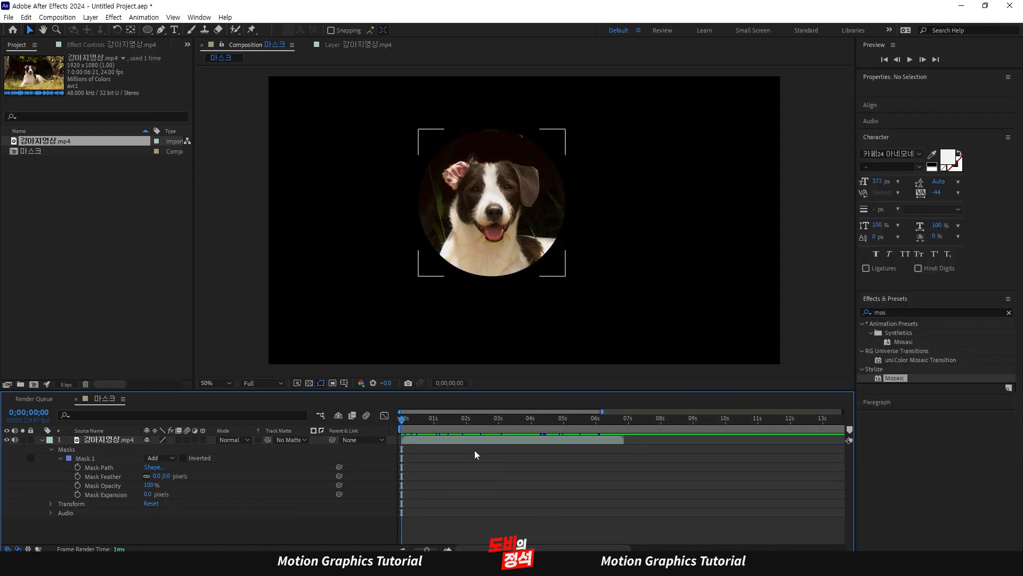
Collapse the properties of the masked dog video layer and duplicate the layer
{"action": "left_click", "coordinate": [42, 440]}
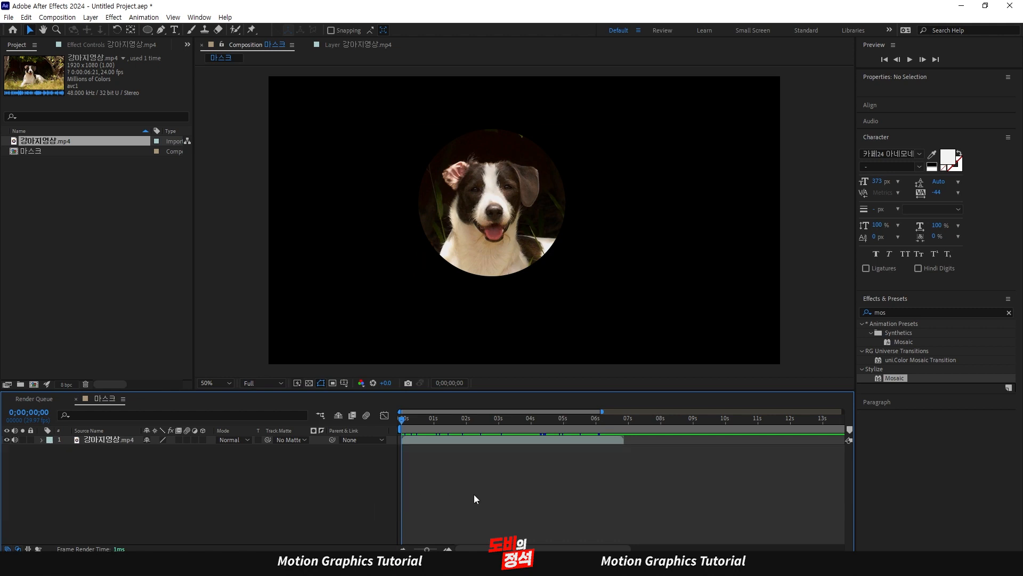
{"action": "left_click", "coordinate": [467, 442]}
{"action": "left_click", "coordinate": [475, 472]}
{"action": "left_click", "coordinate": [469, 440]}
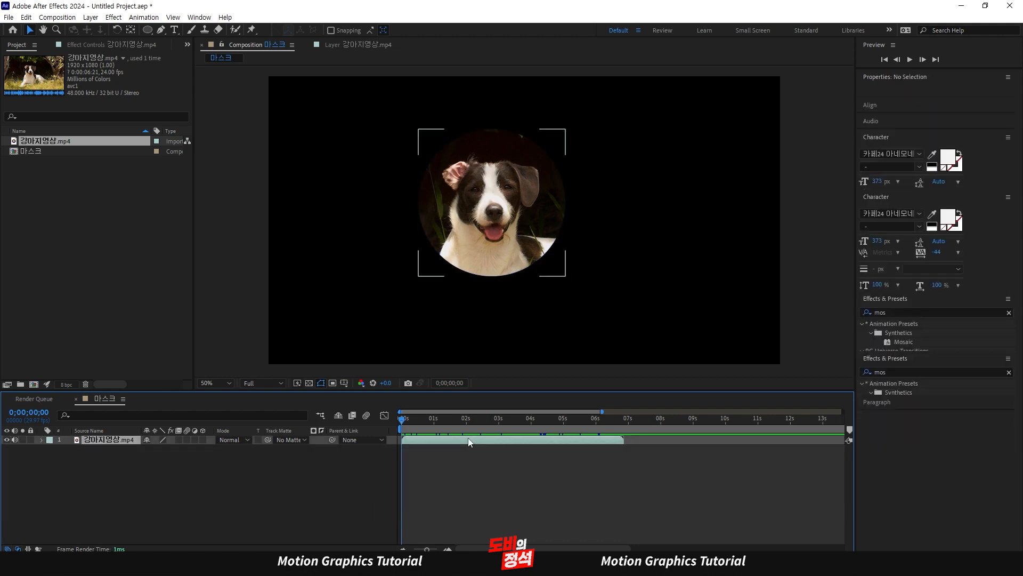
{"action": "key", "text": "ctrl+d"}
{"action": "left_click", "coordinate": [505, 489]}
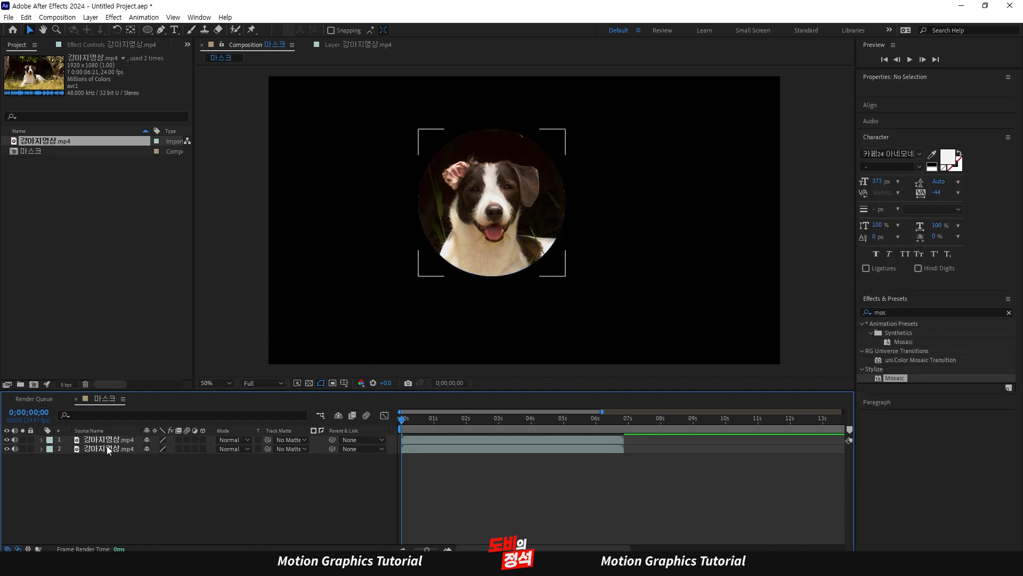
Reveal the mask of the lower dog video layer and delete Mask 1 to show its full frame
{"action": "left_click", "coordinate": [108, 449]}
{"action": "key", "text": "m"}
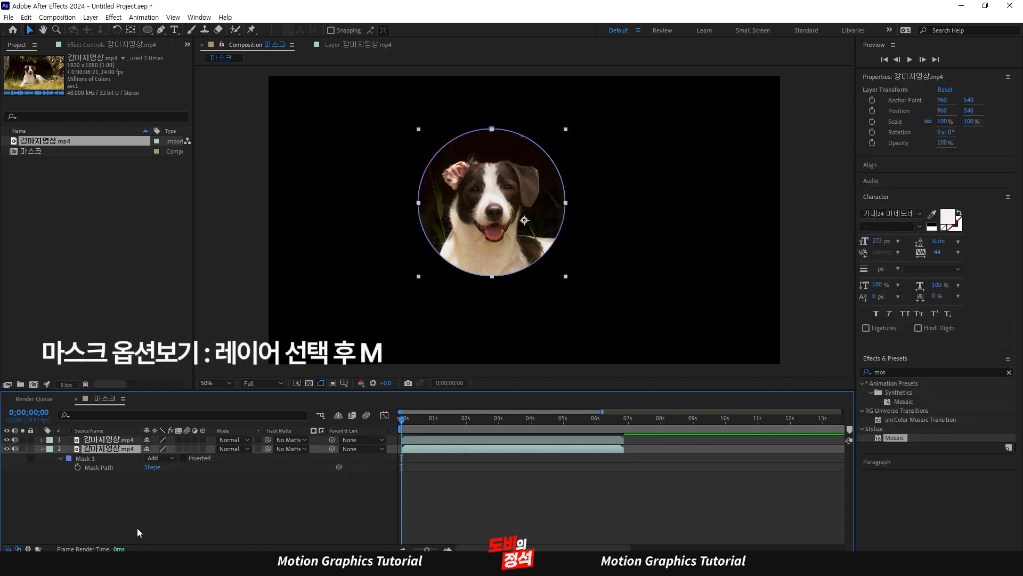
{"action": "left_click", "coordinate": [86, 457]}
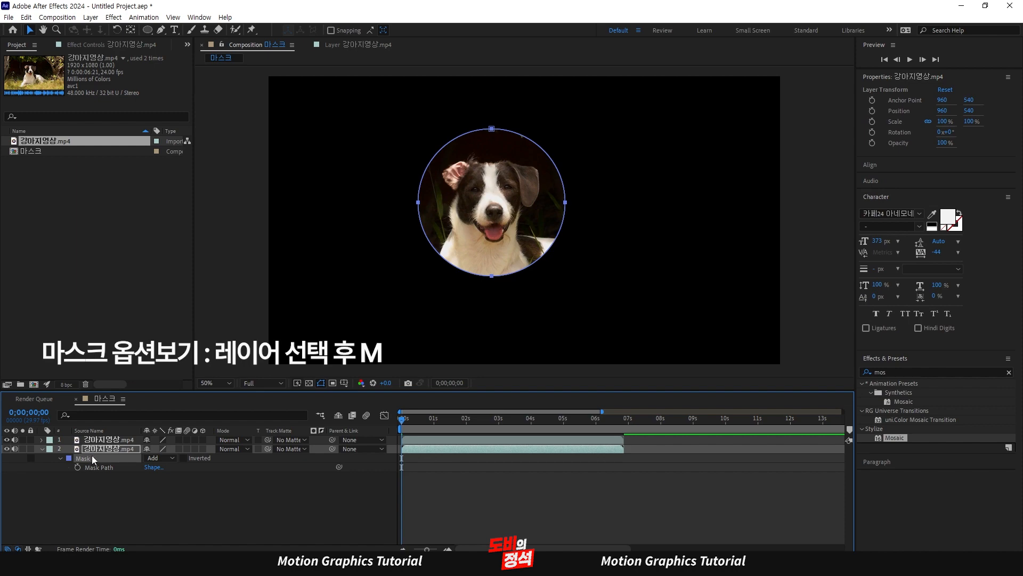
{"action": "key", "text": "Delete"}
{"action": "left_click", "coordinate": [136, 484]}
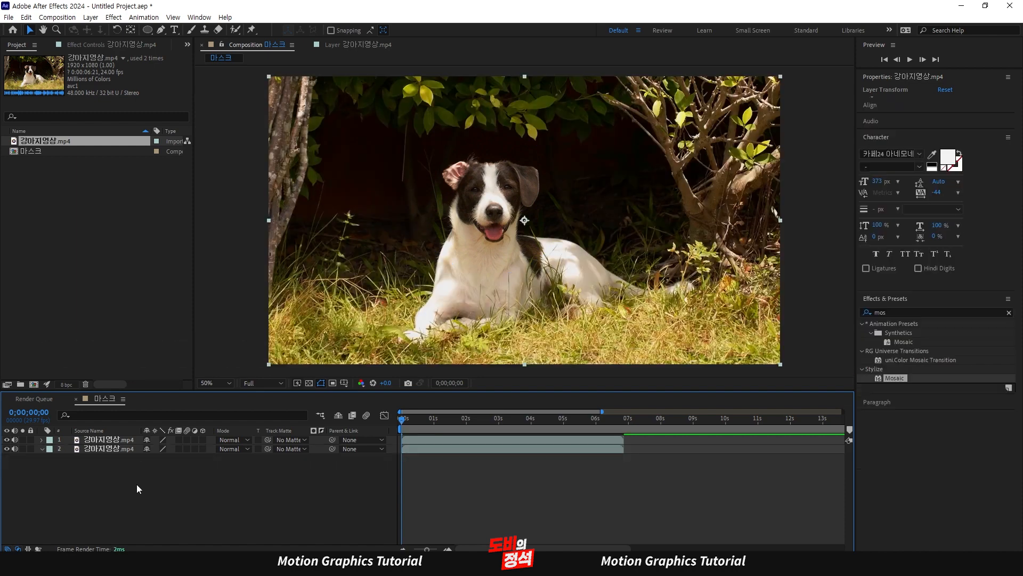
Move the upper masked layer's anchor point onto the dog's chest at 822, 704 with the Pan Behind tool
{"action": "left_click", "coordinate": [108, 442]}
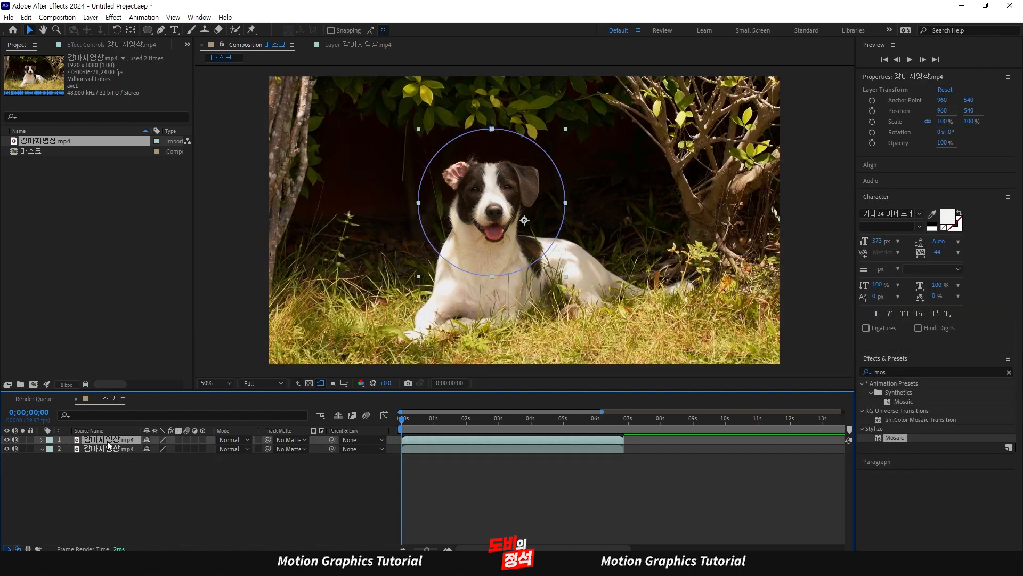
{"action": "left_click", "coordinate": [105, 449]}
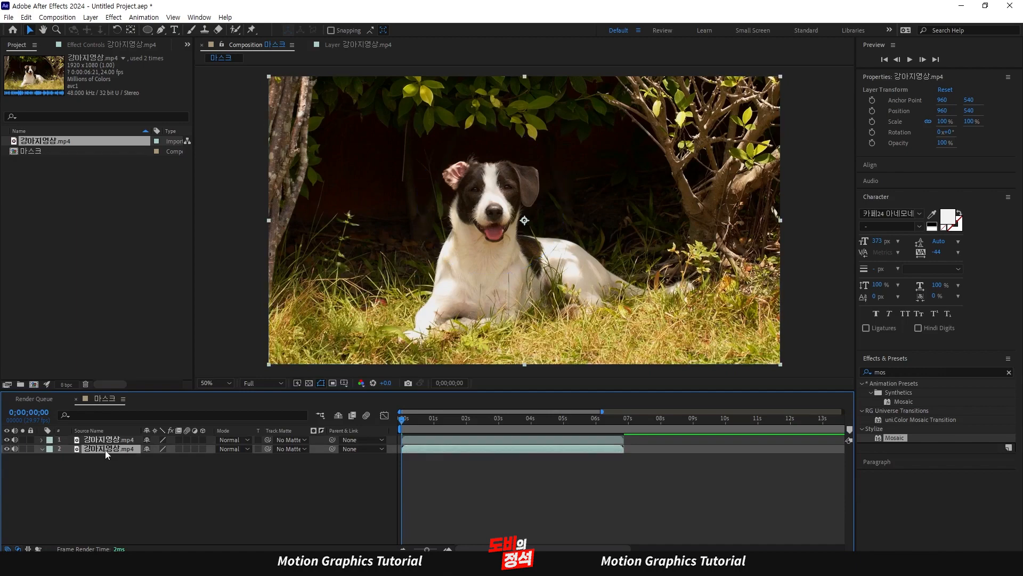
{"action": "left_click", "coordinate": [115, 442]}
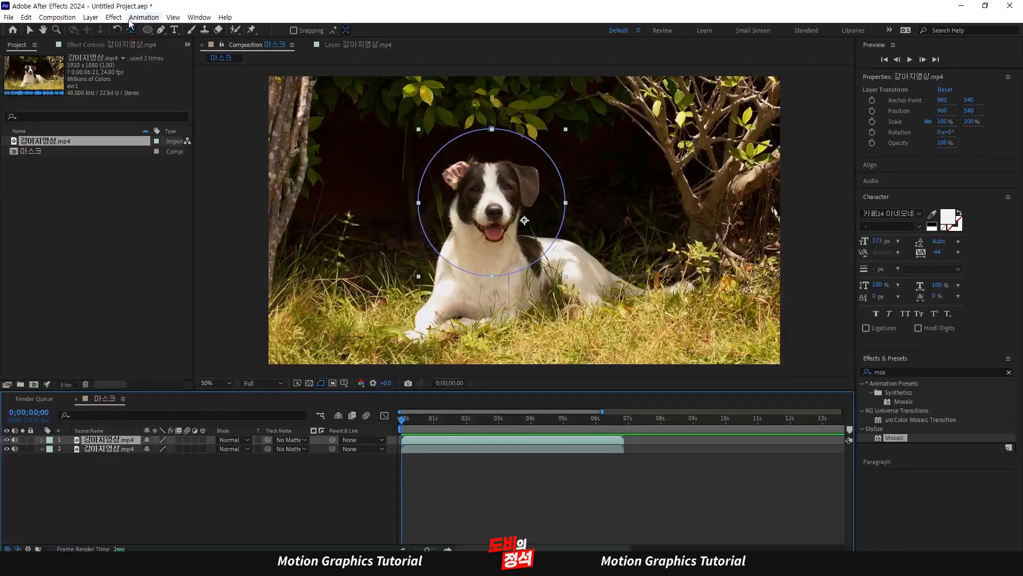
{"action": "left_click_drag", "start_coordinate": [525, 220], "coordinate": [485, 264]}
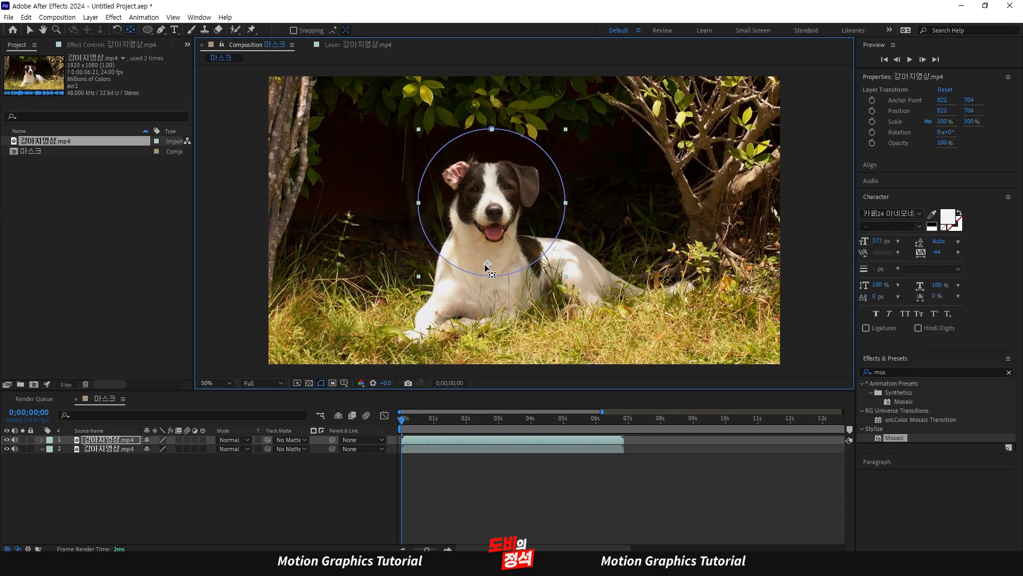
{"action": "left_click", "coordinate": [459, 494]}
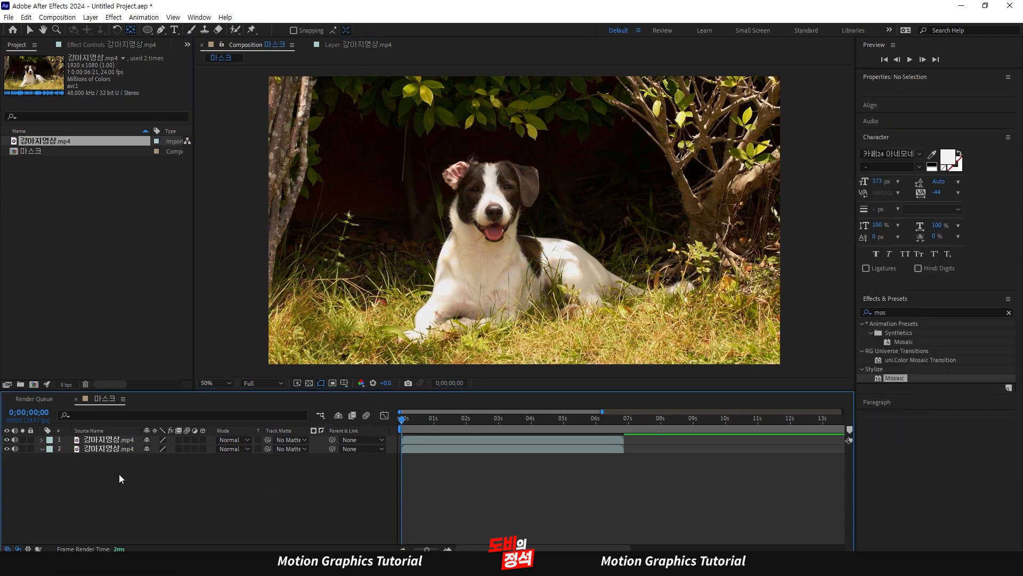
Animate the upper masked layer's Scale from 100% at the first frame to a larger size at 0;00;01;00, and preview it
{"action": "left_click", "coordinate": [111, 442]}
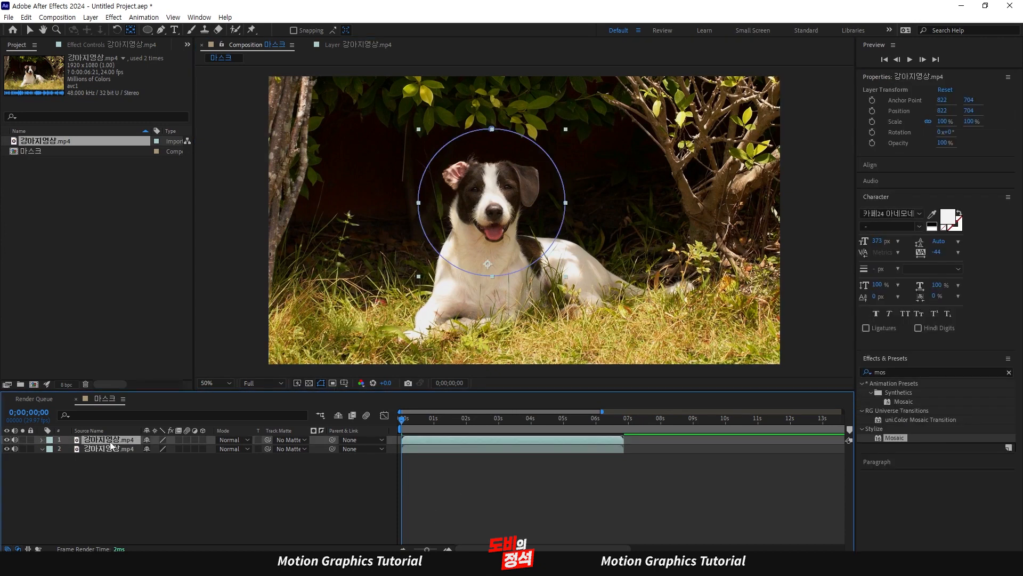
{"action": "key", "text": "alt+shift+s"}
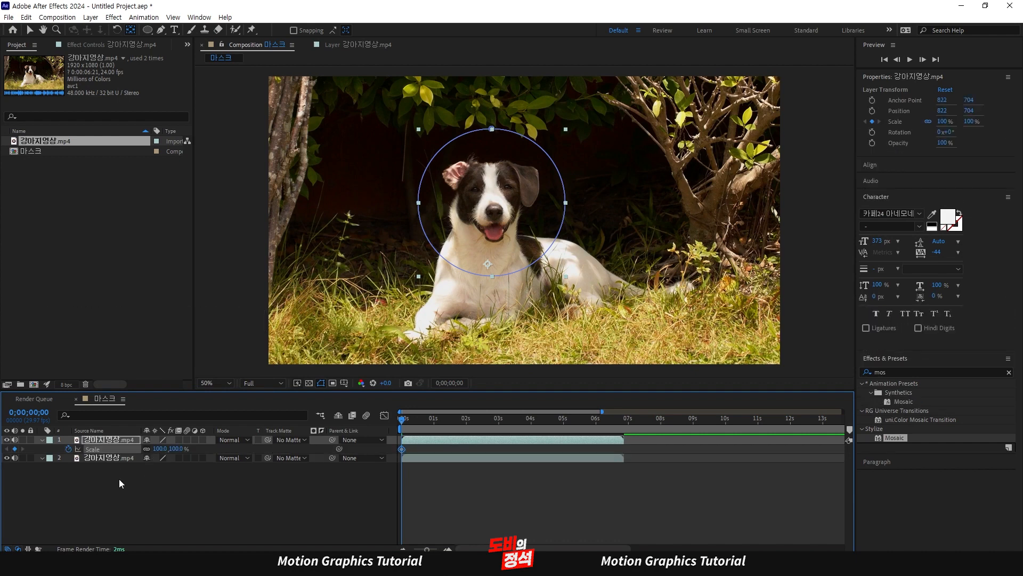
{"action": "key", "text": "shift+Page_Down"}
{"action": "key", "text": "shift+Page_Down"}
{"action": "key", "text": "shift+Page_Down"}
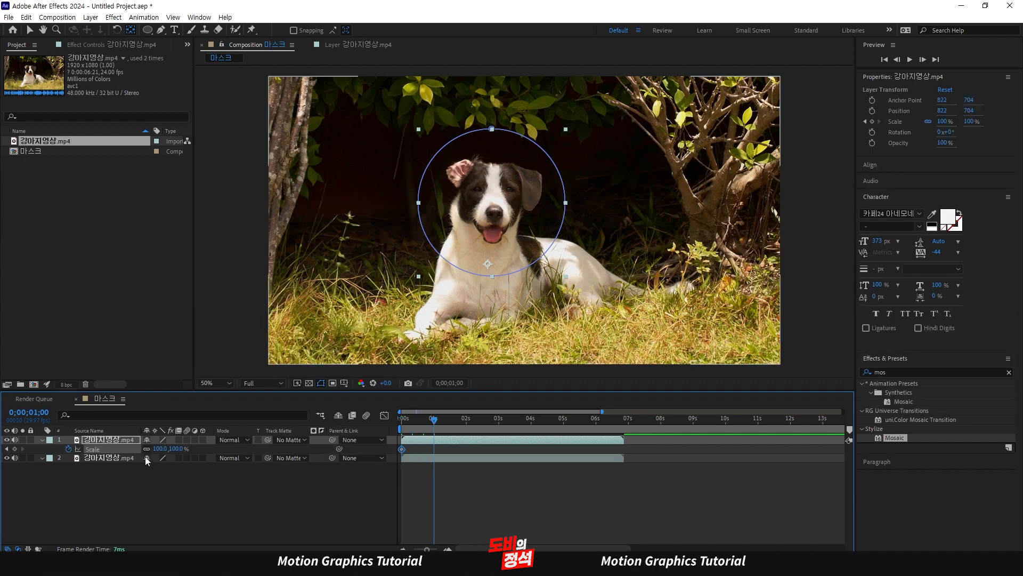
{"action": "left_click_drag", "start_coordinate": [158, 449], "coordinate": [181, 449]}
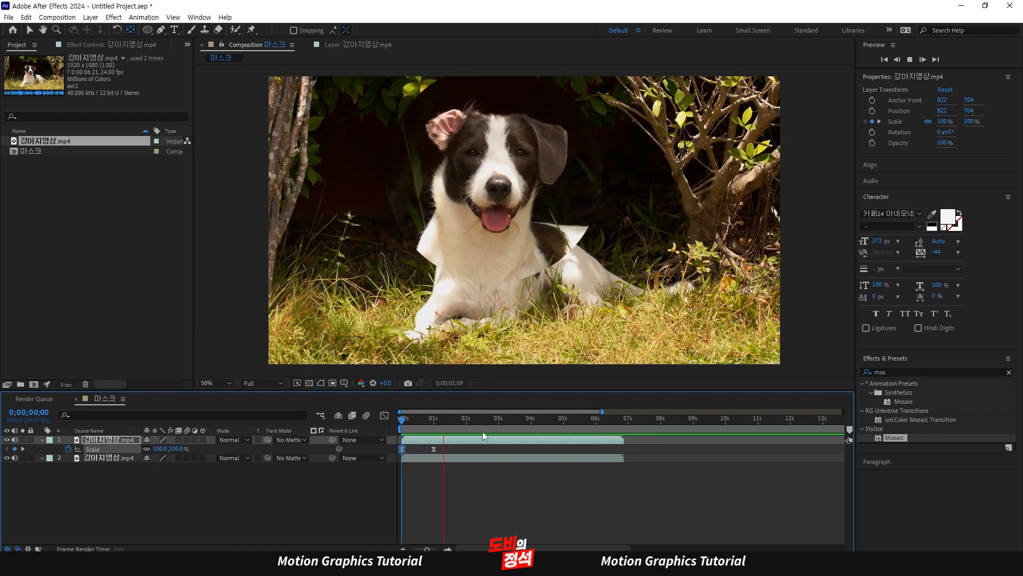
{"action": "key", "text": "space"}
{"action": "left_click_drag", "start_coordinate": [450, 420], "coordinate": [399, 421]}
{"action": "key", "text": "space"}
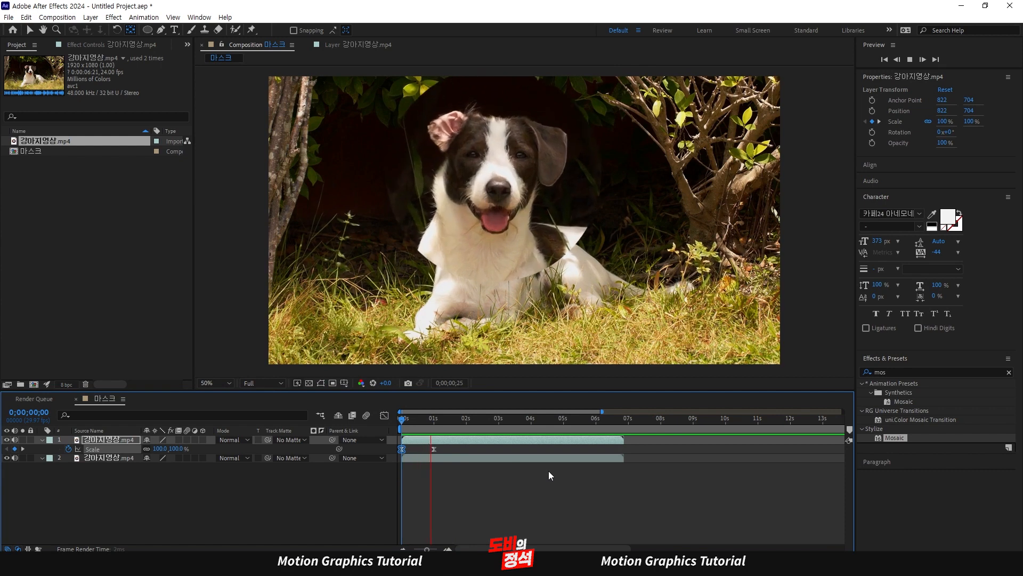
Apply the Stylize Mosaic effect to the upper masked dog layer and adjust its Horizontal and Vertical Blocks
{"action": "left_click_drag", "start_coordinate": [897, 372], "coordinate": [797, 368]}
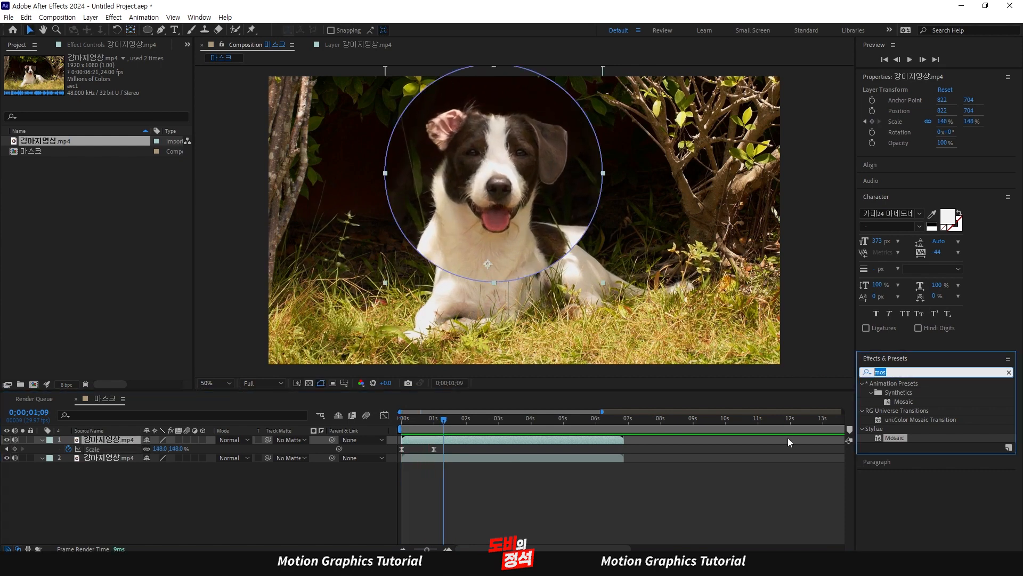
{"action": "key", "text": "BackSpace"}
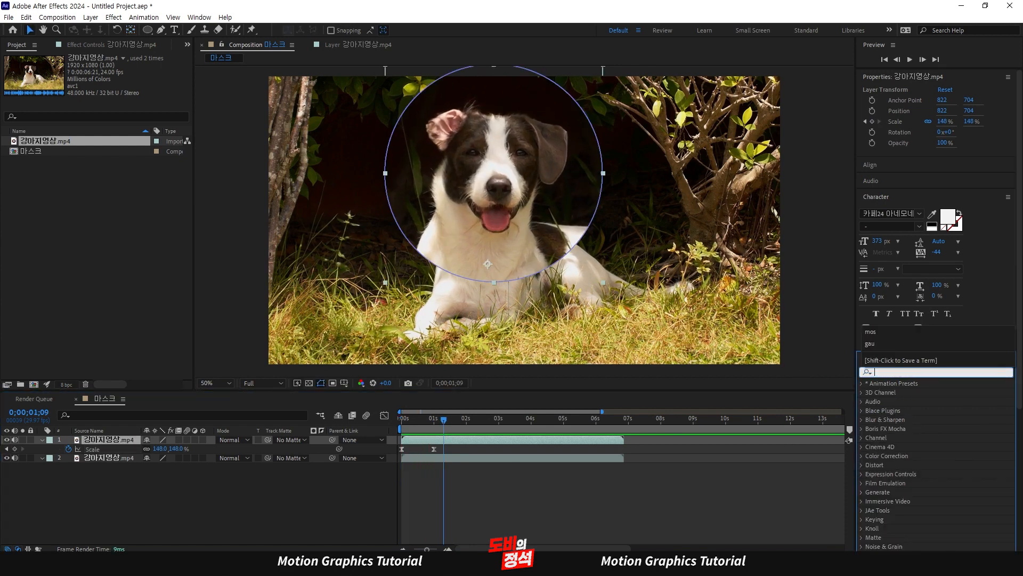
{"action": "type", "text": "mos"}
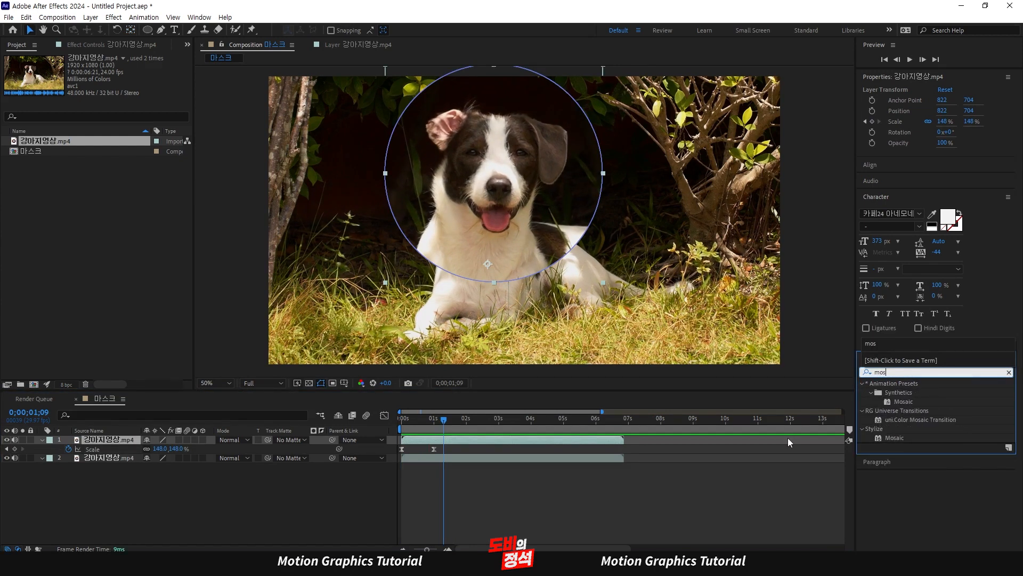
{"action": "left_click", "coordinate": [913, 437]}
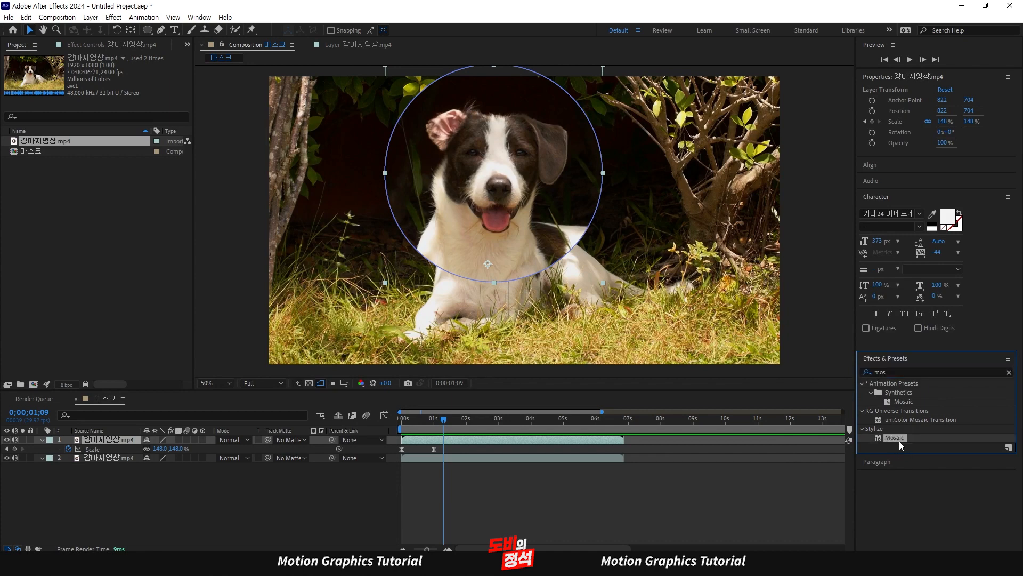
{"action": "left_click_drag", "start_coordinate": [901, 438], "coordinate": [457, 446]}
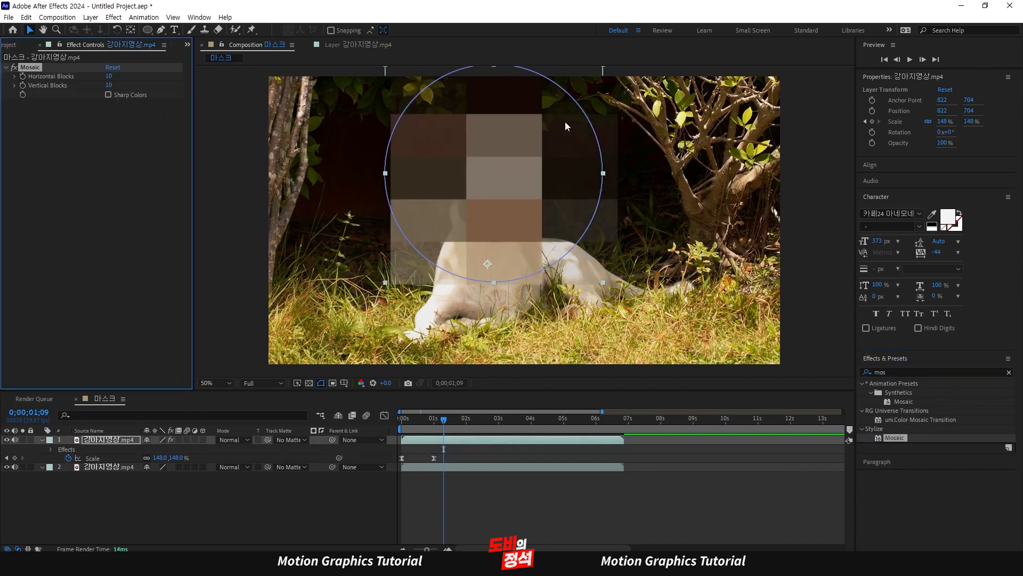
{"action": "left_click_drag", "start_coordinate": [108, 76], "coordinate": [203, 97]}
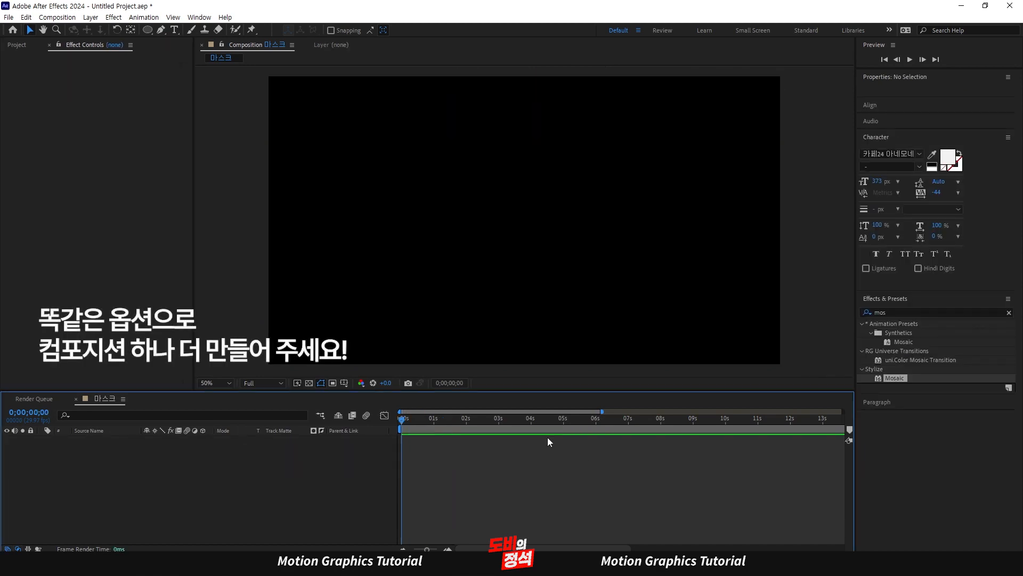
Create a text layer reading "Mask", centre its anchor point, and centre the layer in the composition
{"action": "left_click", "coordinate": [174, 31]}
{"action": "left_click", "coordinate": [478, 239]}
{"action": "type", "text": "Mask"}
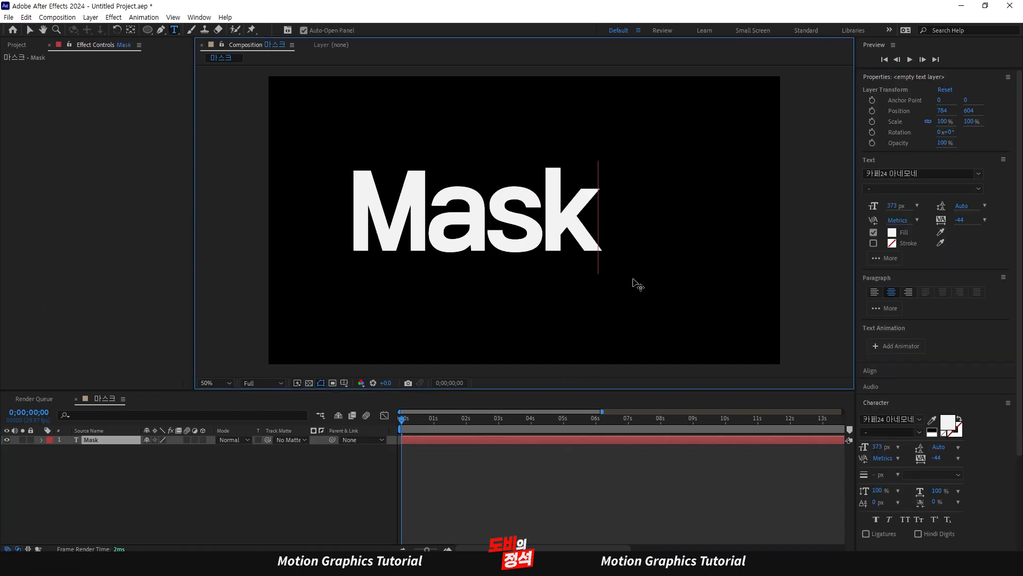
{"action": "key", "text": "ctrl+alt+Home"}
{"action": "key", "text": "ctrl+Home"}
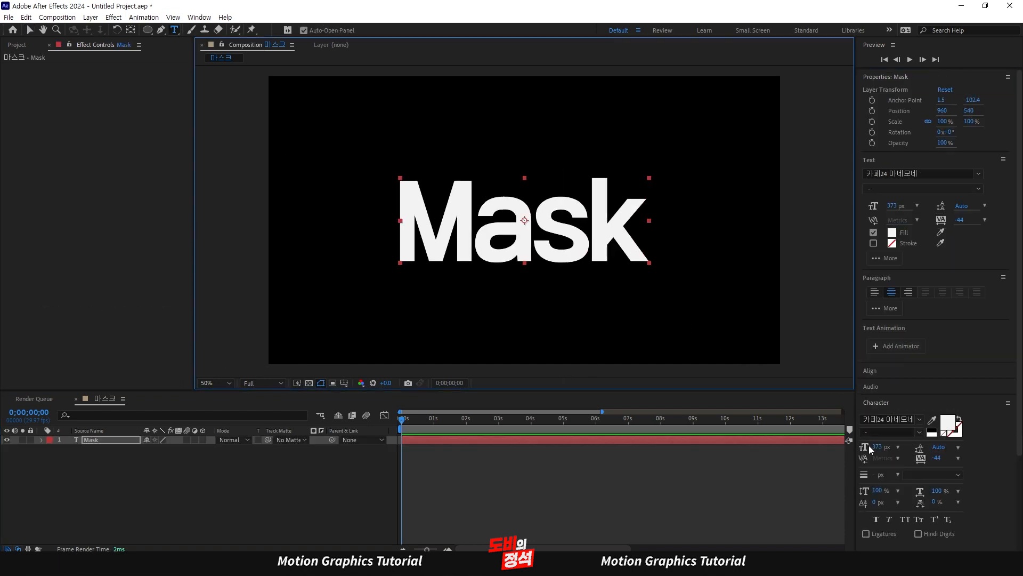
Reduce the "Mask" text to 239 px and recentre its anchor point and the layer in the composition
{"action": "left_click_drag", "start_coordinate": [879, 448], "coordinate": [866, 454]}
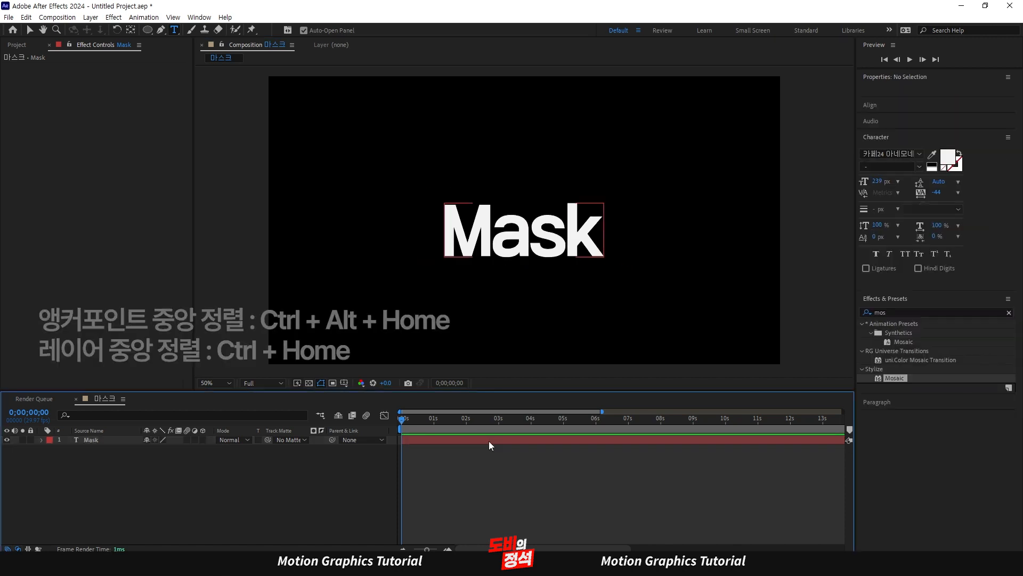
{"action": "left_click", "coordinate": [489, 442]}
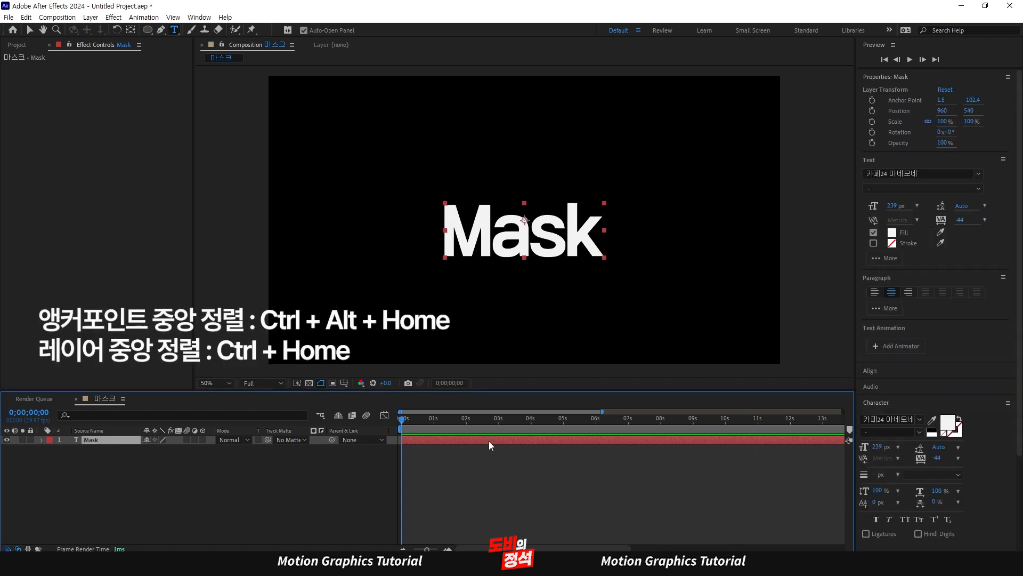
{"action": "key", "text": "ctrl+alt+Home"}
{"action": "key", "text": "ctrl+Home"}
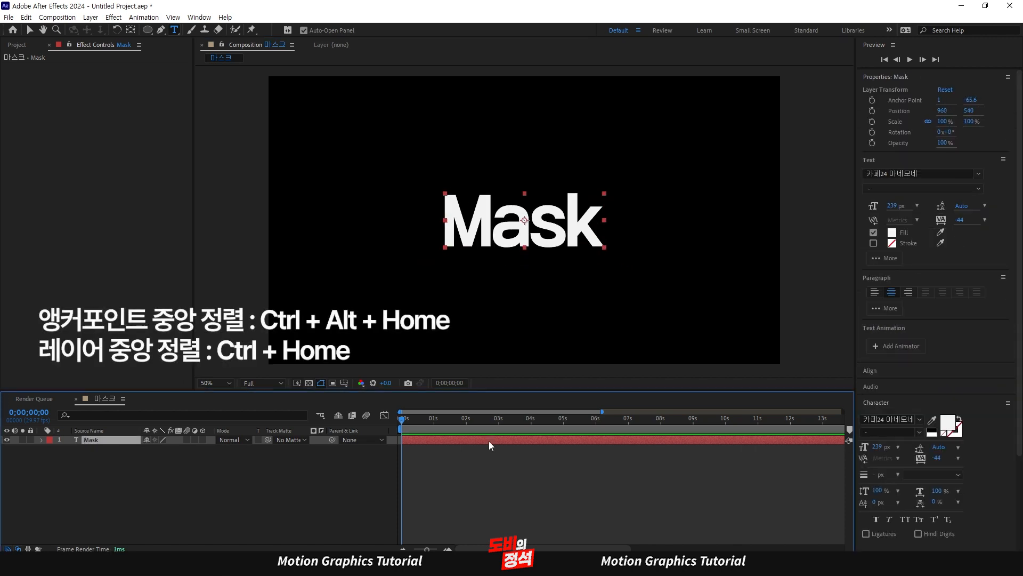
Draw an open wavy mask path across the "Mask" text layer with the Pen tool, extending past the frame's right edge
{"action": "left_click", "coordinate": [30, 31]}
{"action": "left_click", "coordinate": [417, 459]}
{"action": "left_click", "coordinate": [431, 439]}
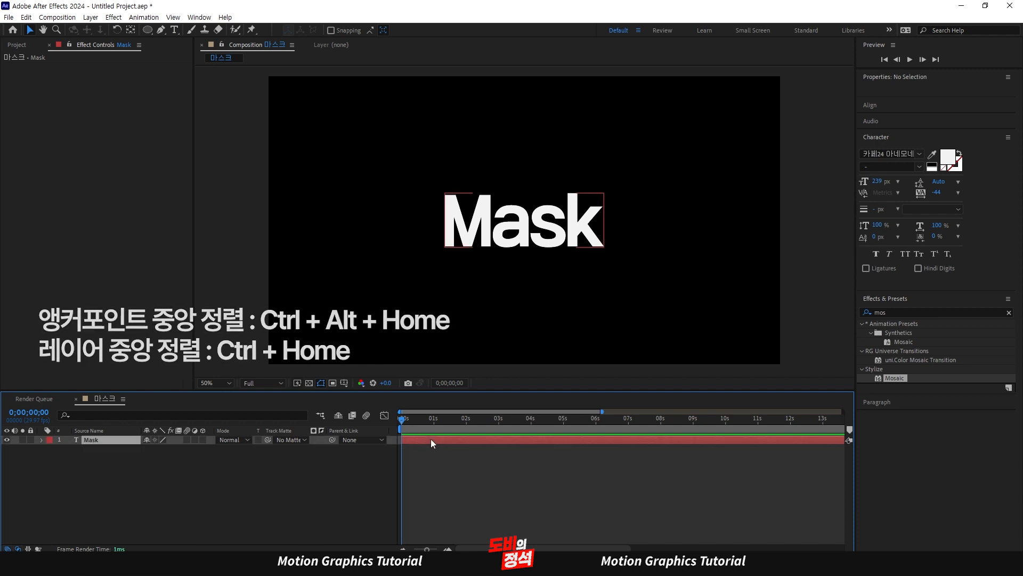
{"action": "left_click", "coordinate": [160, 30]}
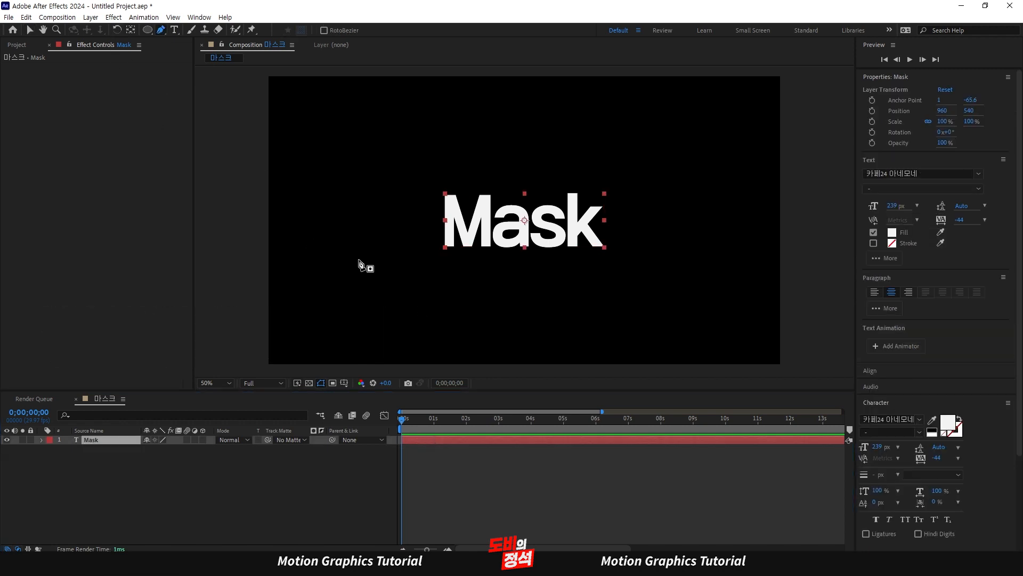
{"action": "left_click", "coordinate": [348, 220]}
{"action": "left_click_drag", "start_coordinate": [494, 233], "coordinate": [701, 251]}
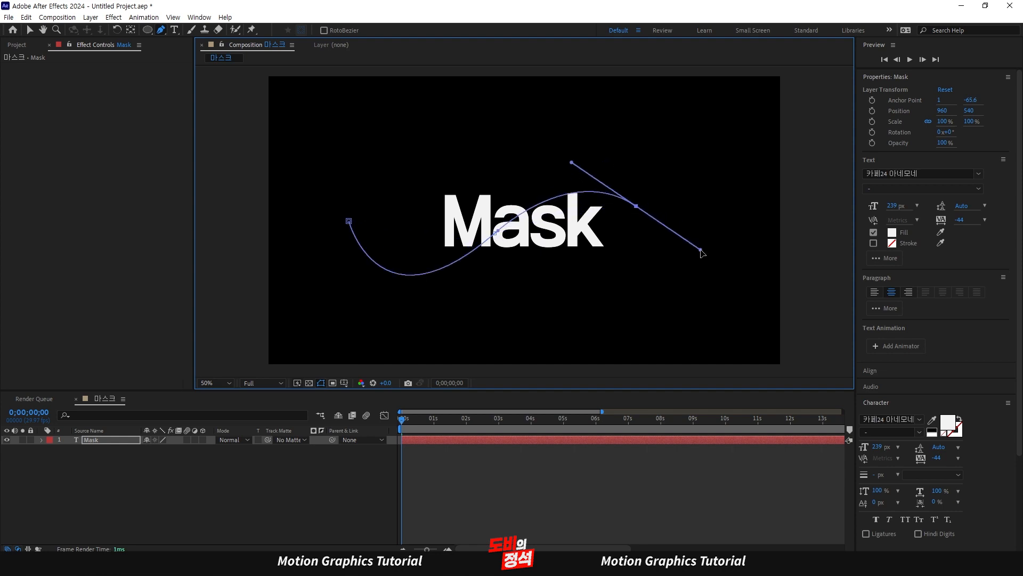
{"action": "left_click_drag", "start_coordinate": [813, 235], "coordinate": [853, 206]}
{"action": "left_click", "coordinate": [484, 476]}
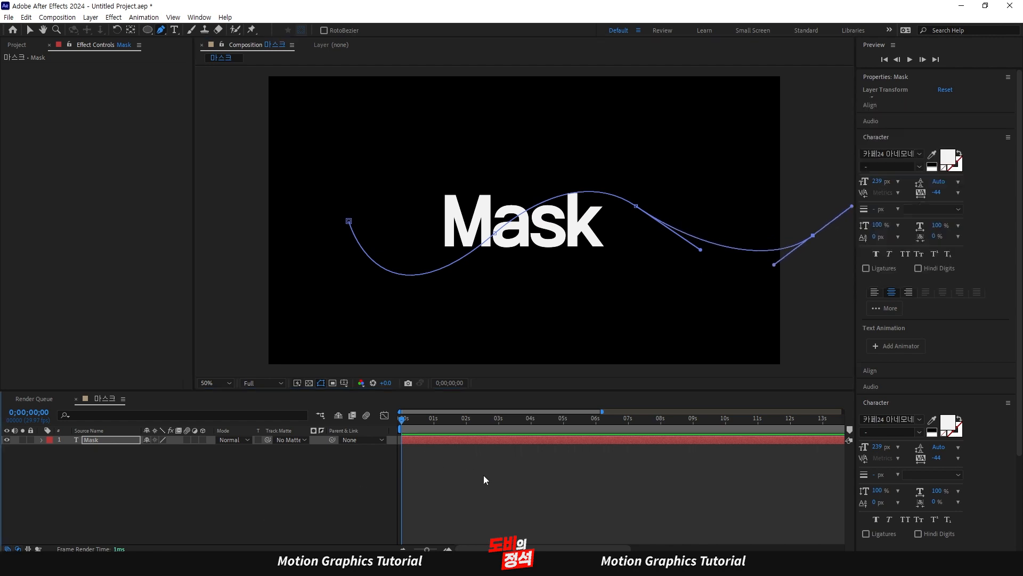
Expand the text layer's Path Options and set Path to Mask 1 so the text follows the curve
{"action": "left_click", "coordinate": [421, 440]}
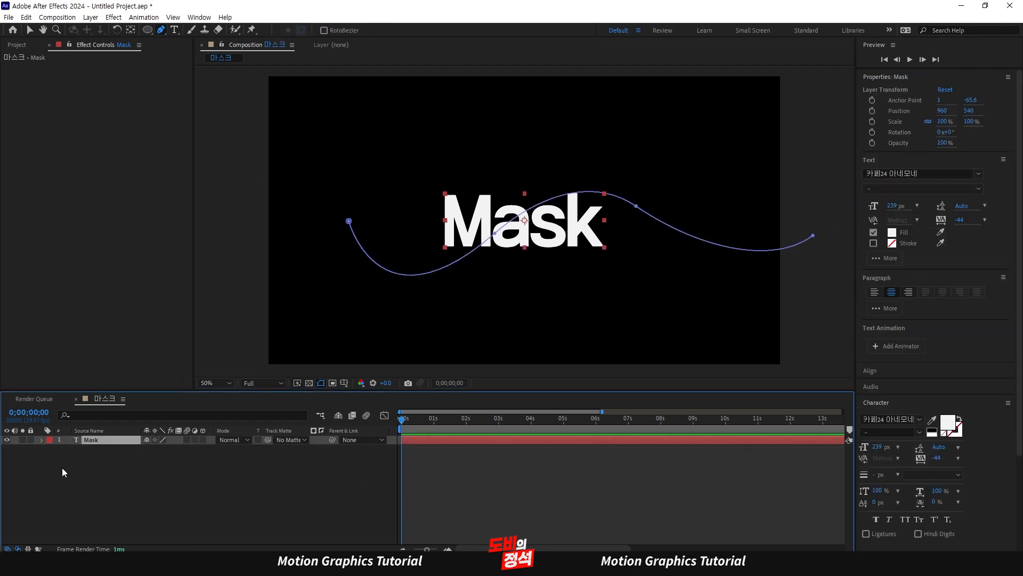
{"action": "left_click", "coordinate": [73, 480]}
{"action": "left_click", "coordinate": [93, 440]}
{"action": "left_click", "coordinate": [41, 439]}
{"action": "left_click", "coordinate": [63, 449]}
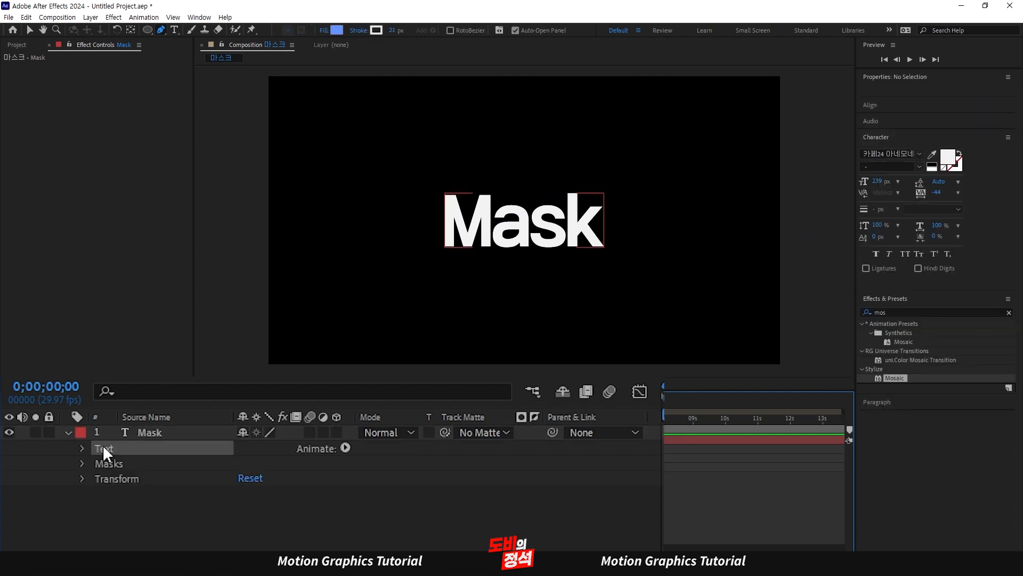
{"action": "left_click", "coordinate": [82, 448]}
{"action": "left_click", "coordinate": [86, 468]}
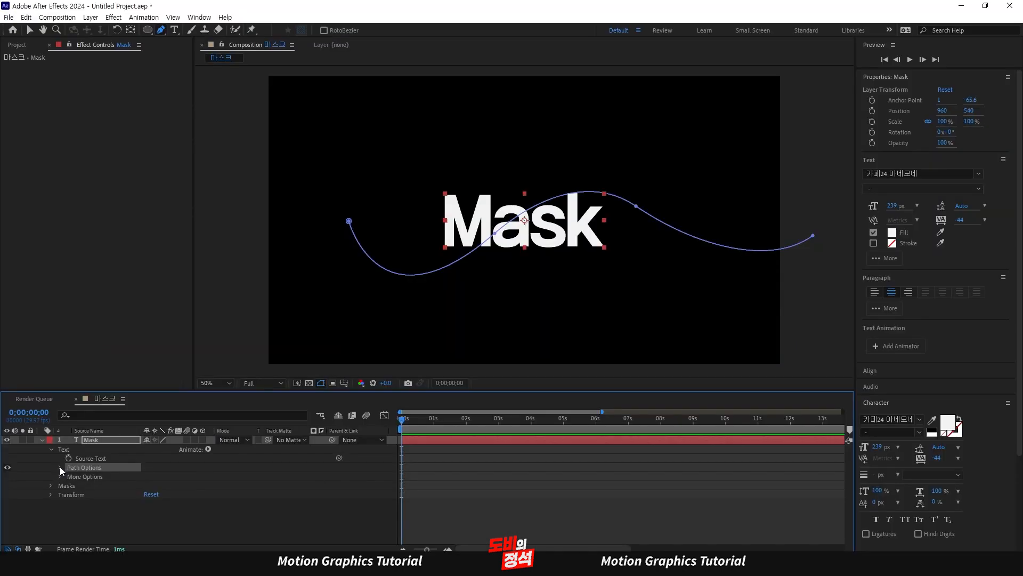
{"action": "left_click", "coordinate": [118, 459]}
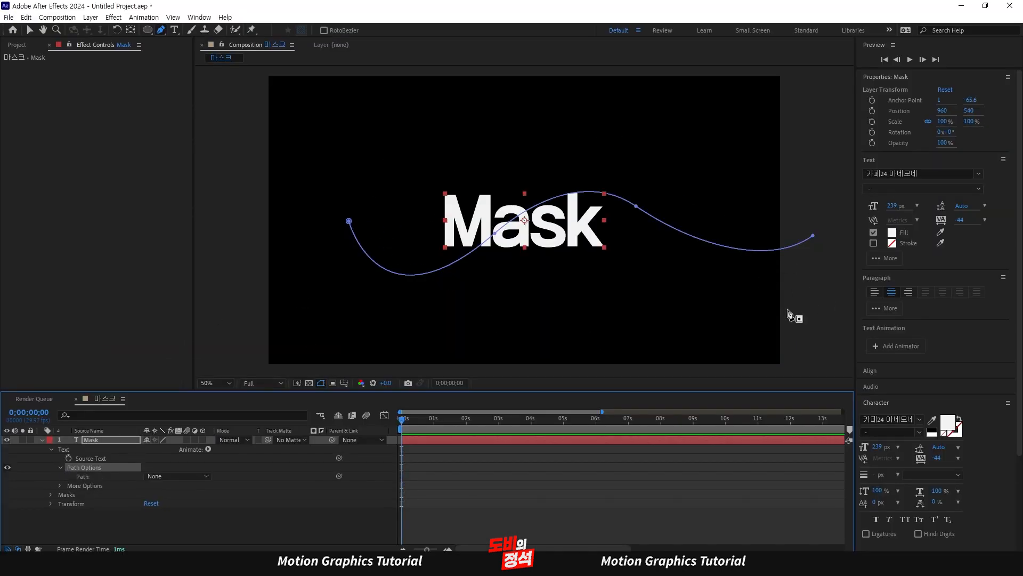
{"action": "left_click", "coordinate": [83, 476]}
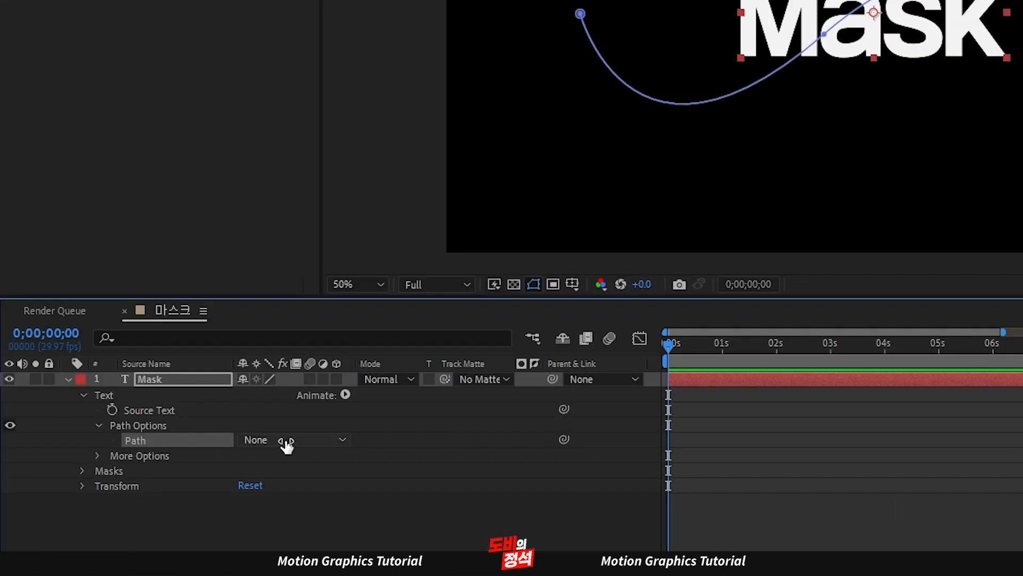
{"action": "left_click", "coordinate": [319, 443]}
{"action": "left_click", "coordinate": [299, 489]}
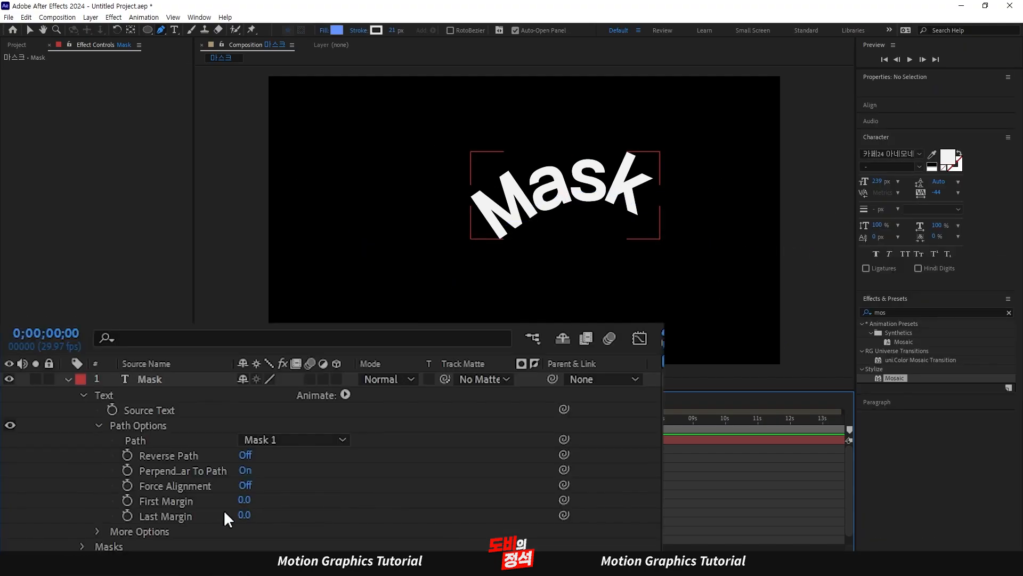
Scrub First Margin to slide the text along the path, and switch Reverse Path on and back off
{"action": "left_click", "coordinate": [101, 513]}
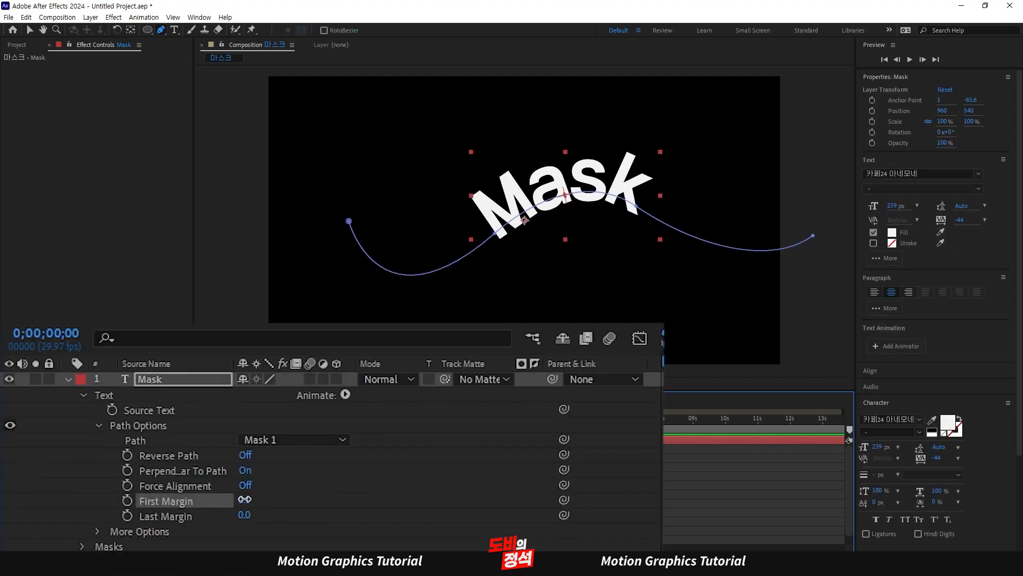
{"action": "left_click_drag", "start_coordinate": [243, 502], "coordinate": [613, 472]}
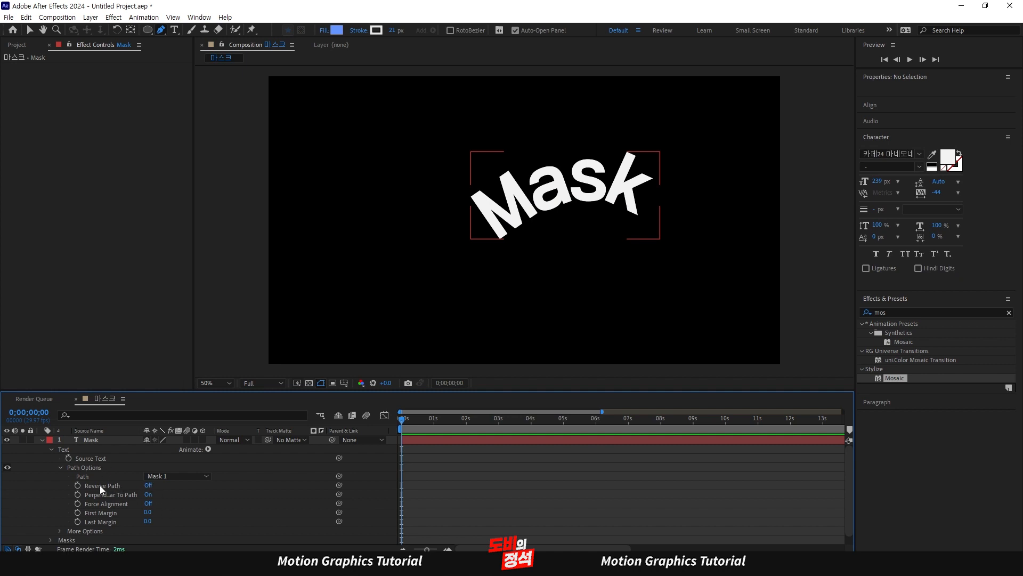
{"action": "left_click", "coordinate": [104, 485]}
{"action": "left_click", "coordinate": [149, 485]}
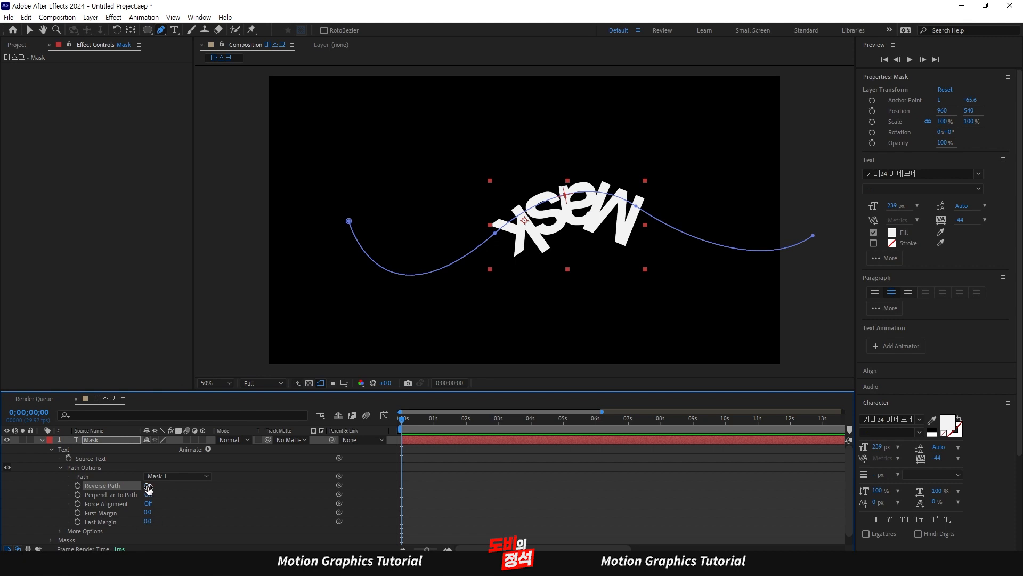
{"action": "left_click", "coordinate": [149, 485]}
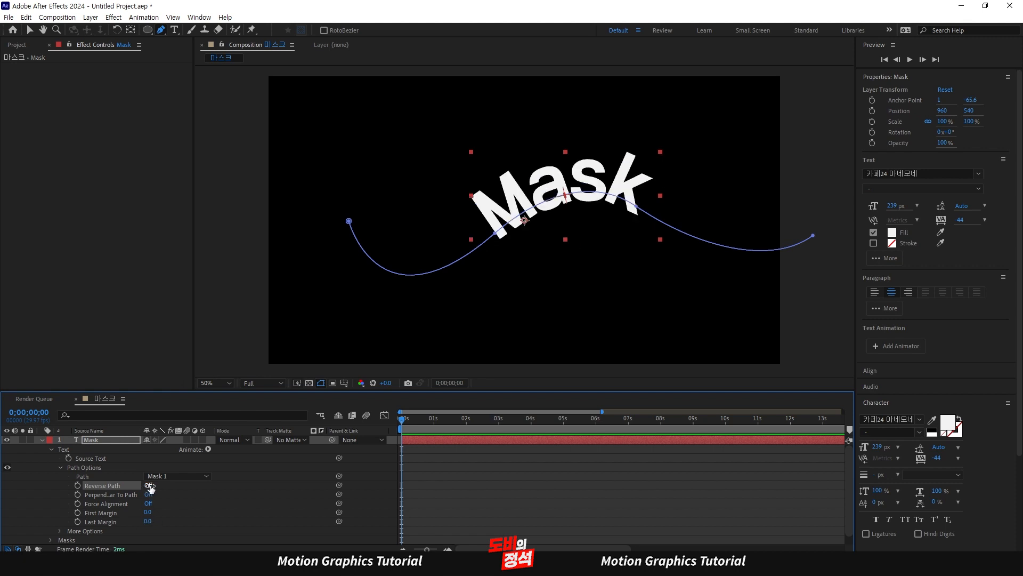
Toggle Perpendicular To Path off and on several times to compare the letter orientation, leaving it on
{"action": "left_click", "coordinate": [111, 494]}
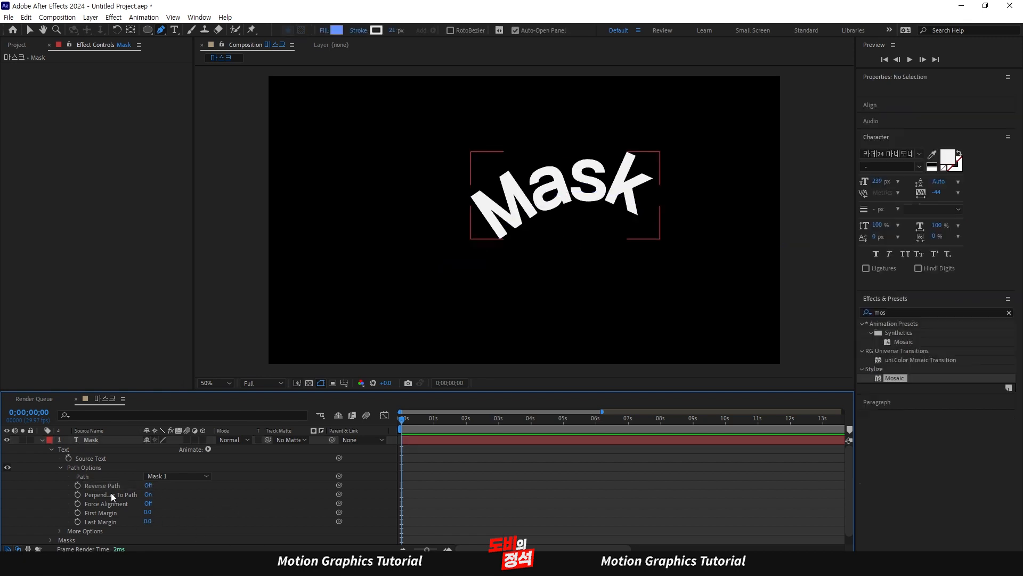
{"action": "left_click", "coordinate": [149, 494]}
{"action": "left_click", "coordinate": [149, 494]}
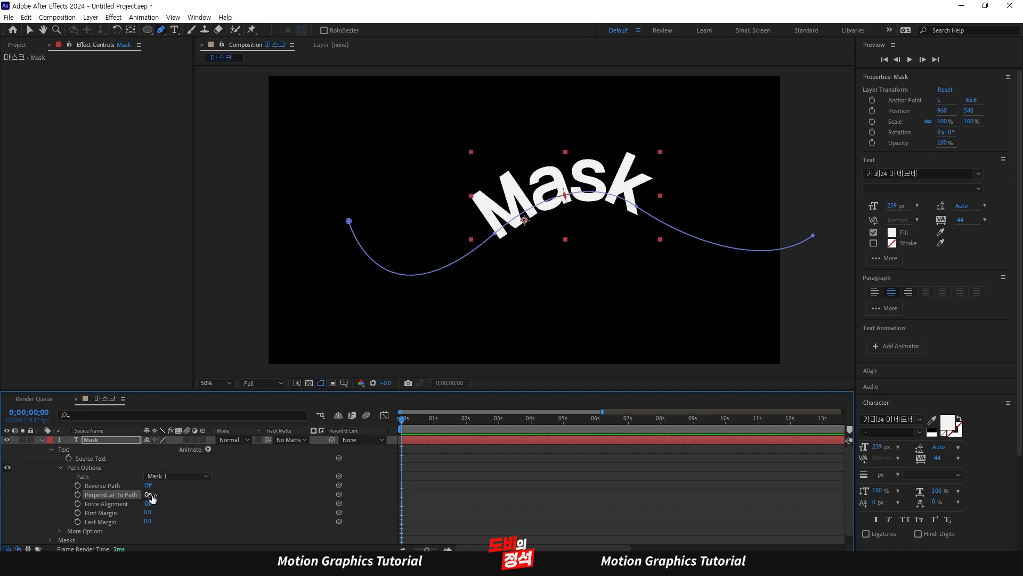
{"action": "left_click", "coordinate": [149, 494]}
{"action": "left_click", "coordinate": [149, 494]}
{"action": "left_click", "coordinate": [149, 494]}
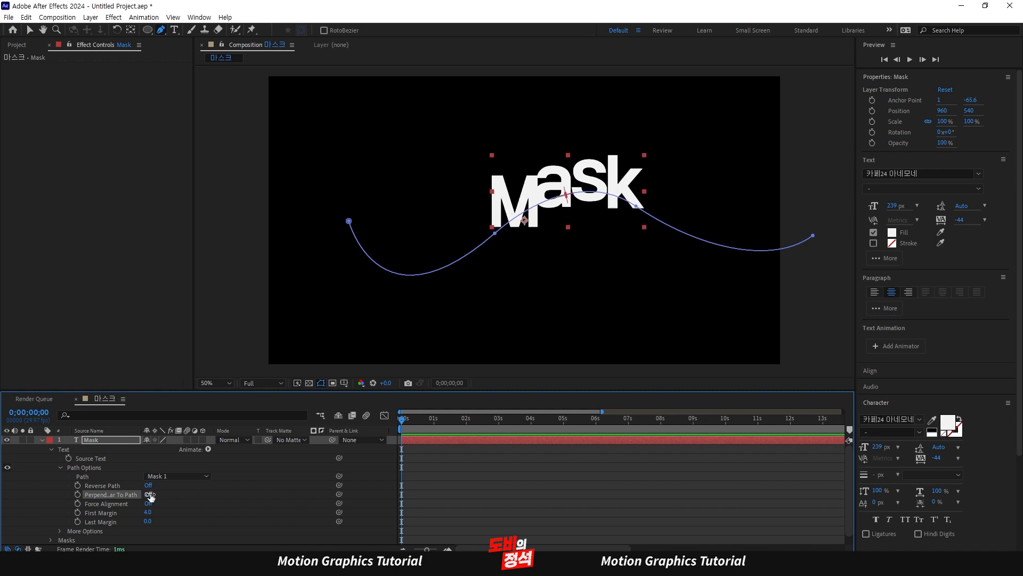
{"action": "left_click", "coordinate": [149, 494]}
Toggle Force Alignment on and off repeatedly to compare the letter spread, and scrub First Margin along the path
{"action": "left_click", "coordinate": [149, 503]}
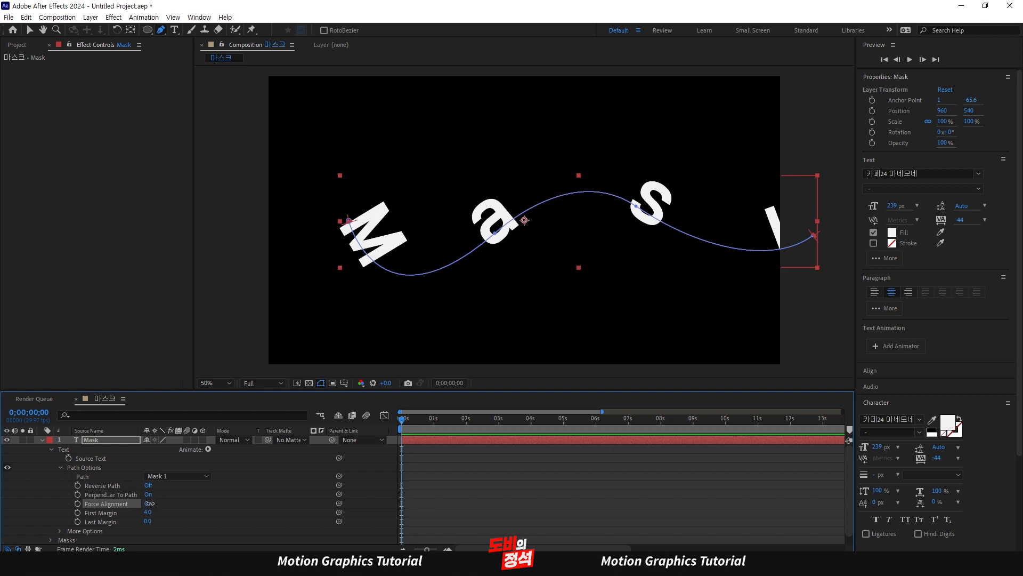
{"action": "left_click", "coordinate": [149, 503]}
{"action": "left_click", "coordinate": [149, 503]}
{"action": "left_click", "coordinate": [150, 503]}
{"action": "left_click", "coordinate": [151, 504]}
{"action": "left_click", "coordinate": [150, 503]}
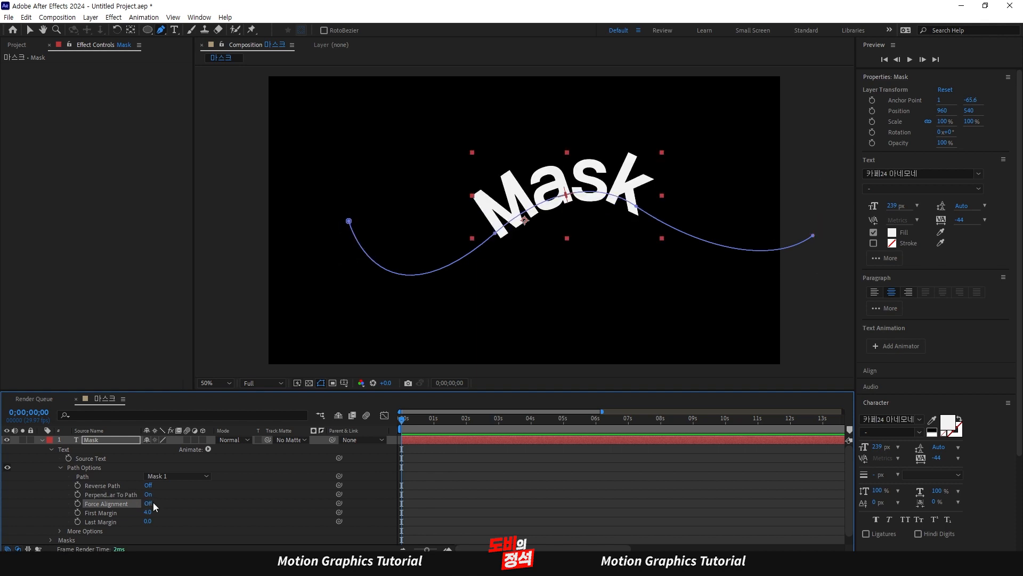
{"action": "left_click", "coordinate": [150, 504]}
{"action": "left_click", "coordinate": [150, 503]}
{"action": "left_click", "coordinate": [150, 503]}
{"action": "left_click", "coordinate": [150, 503]}
{"action": "left_click", "coordinate": [150, 504]}
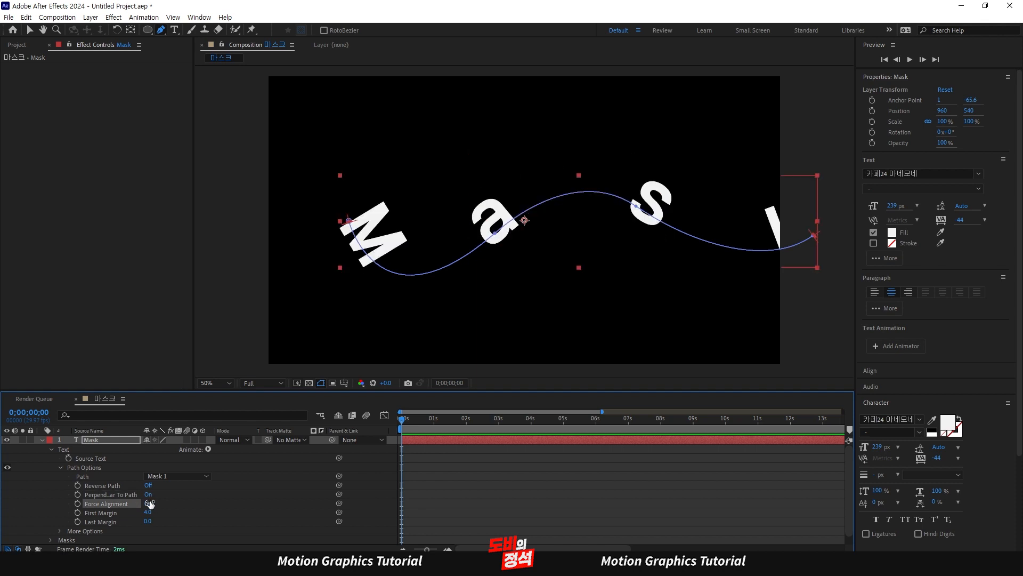
{"action": "left_click", "coordinate": [150, 503]}
{"action": "left_click", "coordinate": [149, 504]}
{"action": "left_click_drag", "start_coordinate": [148, 512], "coordinate": [107, 512]}
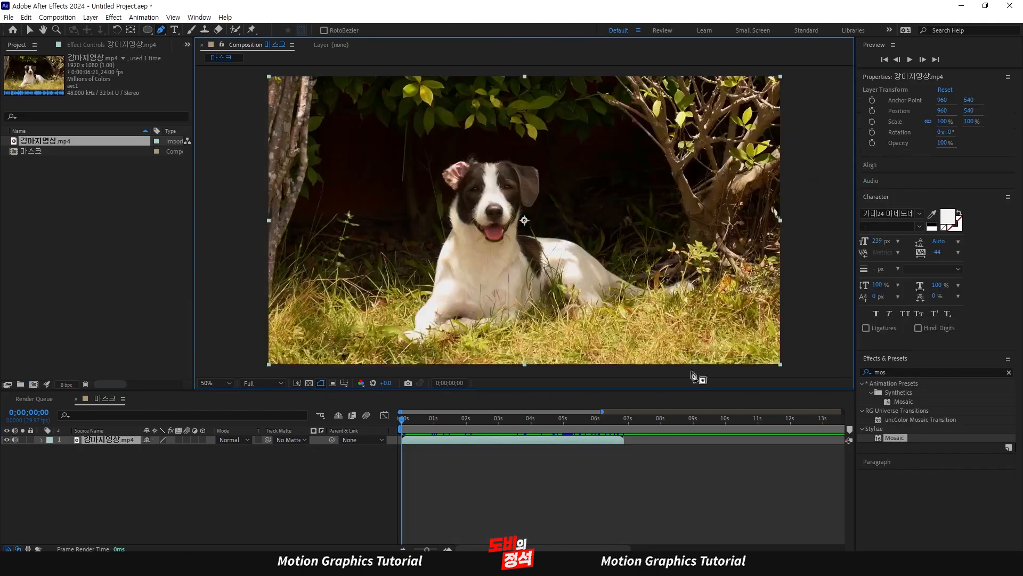
Start a Pen mask on the dog video layer, tracing the top of the dog's head toward the hanging dark ear
{"action": "left_click", "coordinate": [479, 488]}
{"action": "left_click", "coordinate": [430, 440]}
{"action": "scroll", "coordinate": [486, 163], "scroll_direction": "up", "scroll_amount": 2}
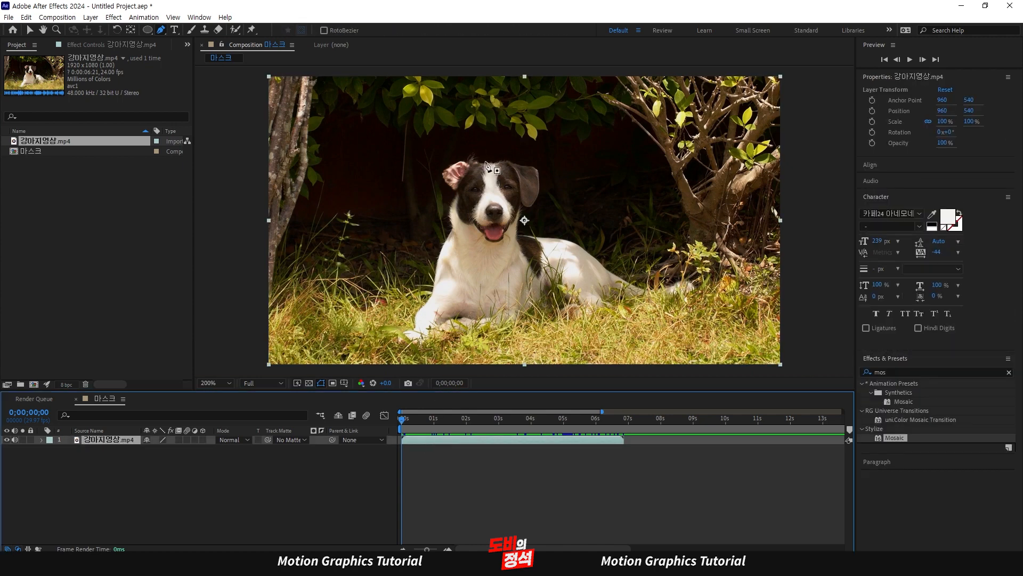
{"action": "left_click", "coordinate": [506, 162]}
{"action": "left_click", "coordinate": [529, 161]}
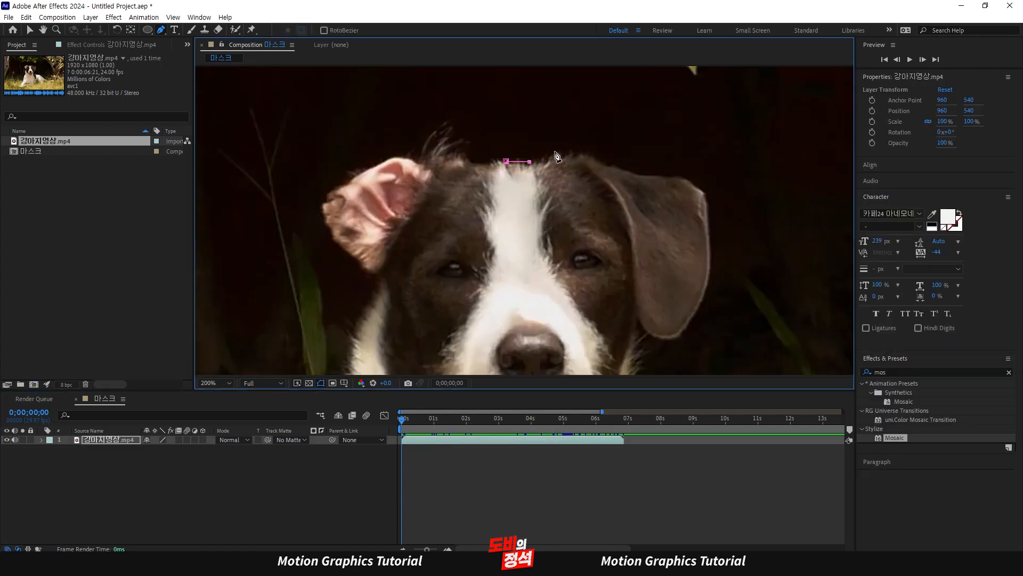
{"action": "left_click", "coordinate": [555, 152]}
{"action": "left_click", "coordinate": [572, 153]}
{"action": "left_click", "coordinate": [595, 158]}
Extend the mask path around the dark hanging ear, curving it down the outer edge and around the ear tip
{"action": "left_click", "coordinate": [619, 169]}
{"action": "left_click", "coordinate": [677, 176]}
{"action": "left_click", "coordinate": [692, 176]}
{"action": "mouse_move", "coordinate": [702, 293]}
{"action": "left_mouse_down"}
{"action": "mouse_move", "coordinate": [667, 337]}
{"action": "mouse_move", "coordinate": [675, 355]}
{"action": "mouse_move", "coordinate": [706, 296]}
{"action": "left_mouse_up"}
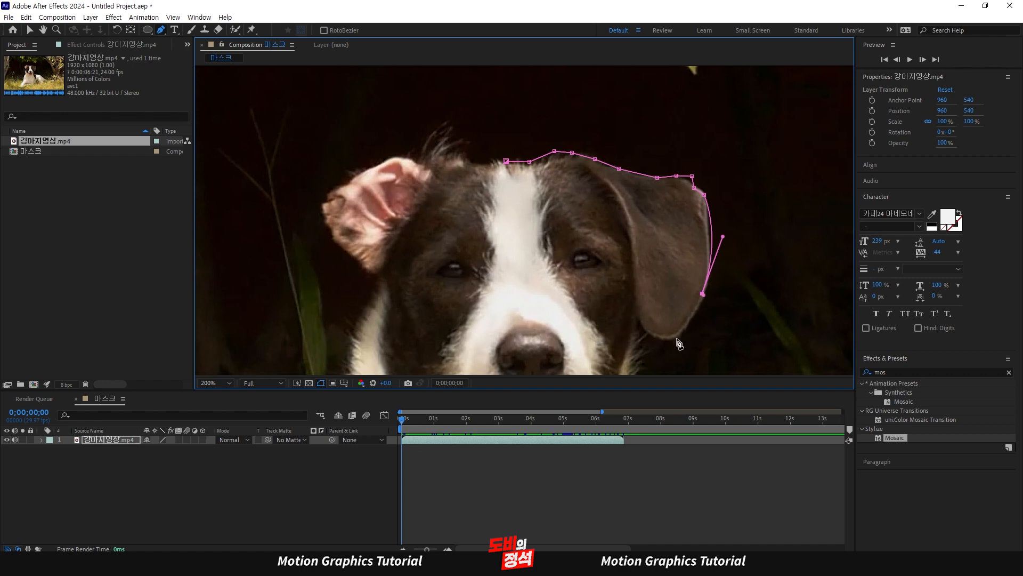
{"action": "left_click_drag", "start_coordinate": [677, 338], "coordinate": [641, 329]}
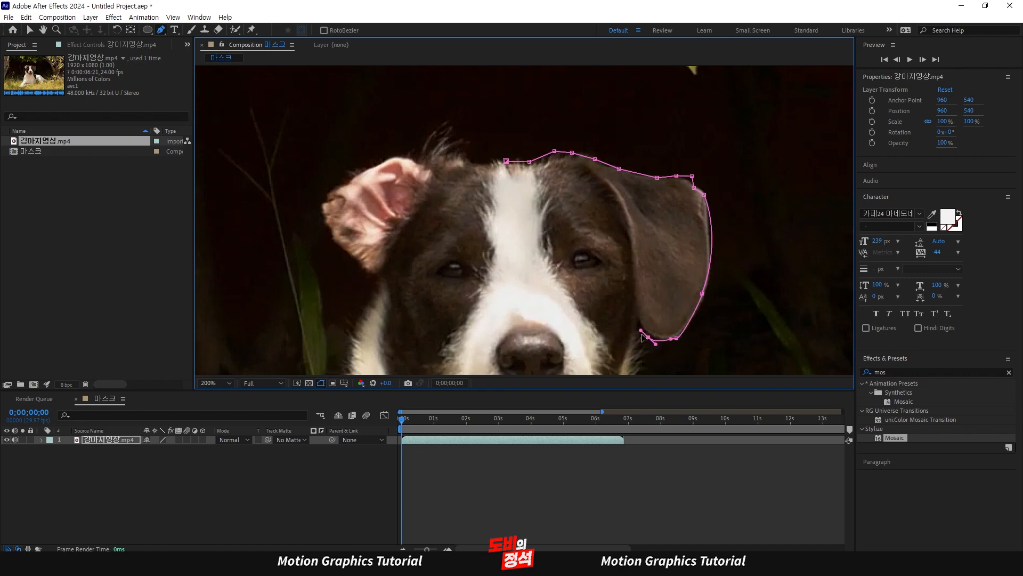
Trace the dog's neck, back, tail, paws and folded ear, and close the mask path at its starting point on the head
{"action": "scroll", "coordinate": [637, 319], "scroll_direction": "down", "scroll_amount": 2}
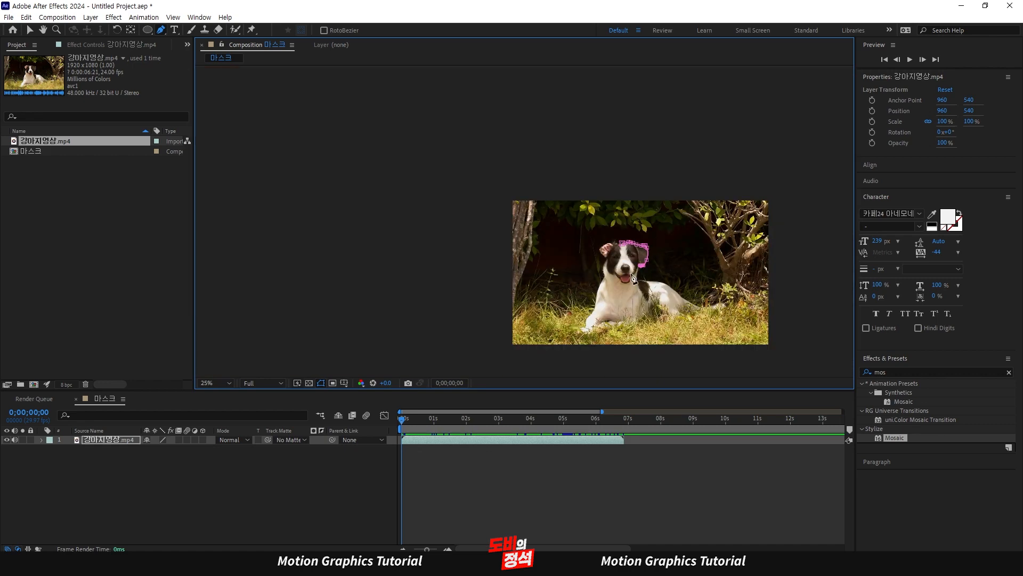
{"action": "scroll", "coordinate": [648, 277], "scroll_direction": "up", "scroll_amount": 4}
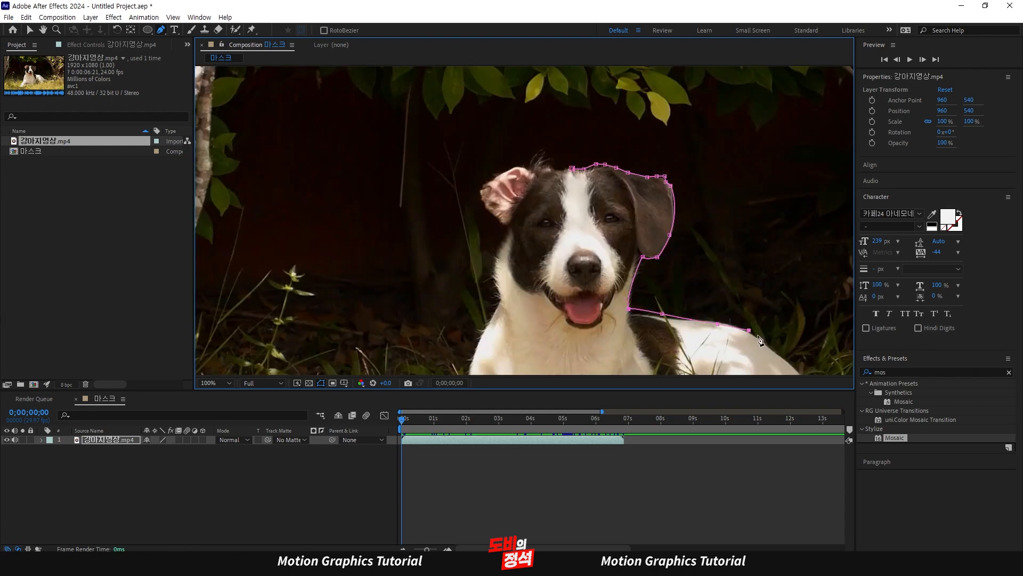
{"action": "scroll", "coordinate": [634, 313], "scroll_direction": "down", "scroll_amount": 2}
{"action": "left_click", "coordinate": [557, 337]}
{"action": "left_click", "coordinate": [543, 334]}
{"action": "left_click", "coordinate": [529, 342]}
{"action": "left_click", "coordinate": [515, 331]}
{"action": "left_click", "coordinate": [560, 178]}
{"action": "left_click", "coordinate": [585, 160]}
{"action": "left_click", "coordinate": [595, 163]}
{"action": "left_click", "coordinate": [607, 164]}
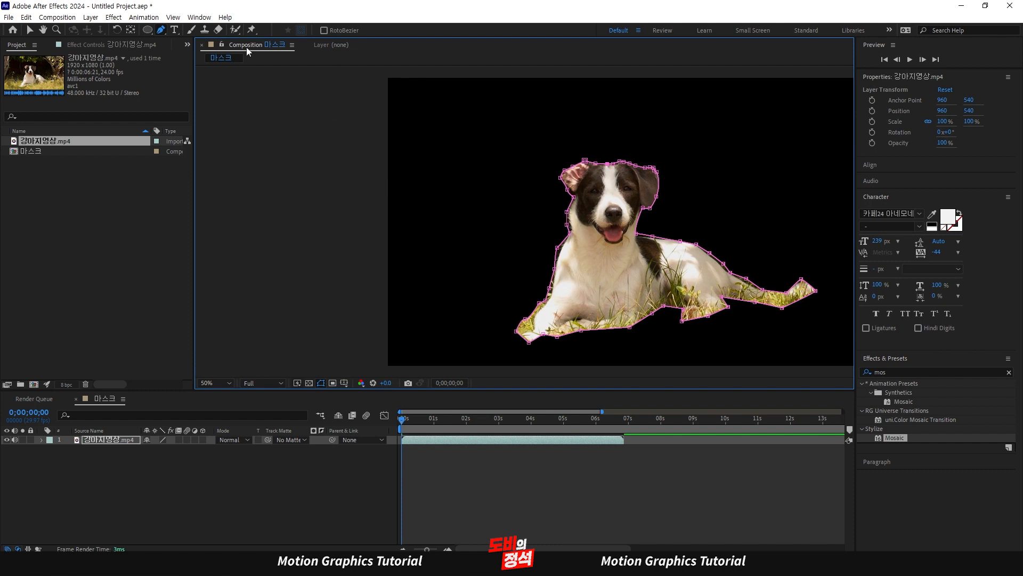
Remove the dog video from the 마스크 composition and the project, and recentre the empty composition
{"action": "left_click", "coordinate": [403, 425]}
{"action": "left_click_drag", "start_coordinate": [403, 425], "coordinate": [320, 431]}
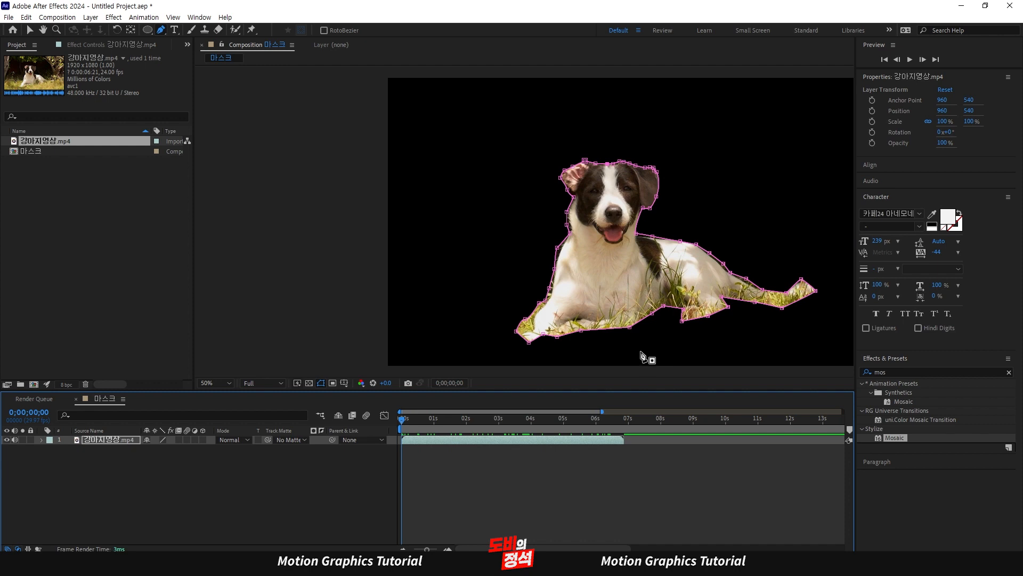
{"action": "left_click", "coordinate": [28, 31]}
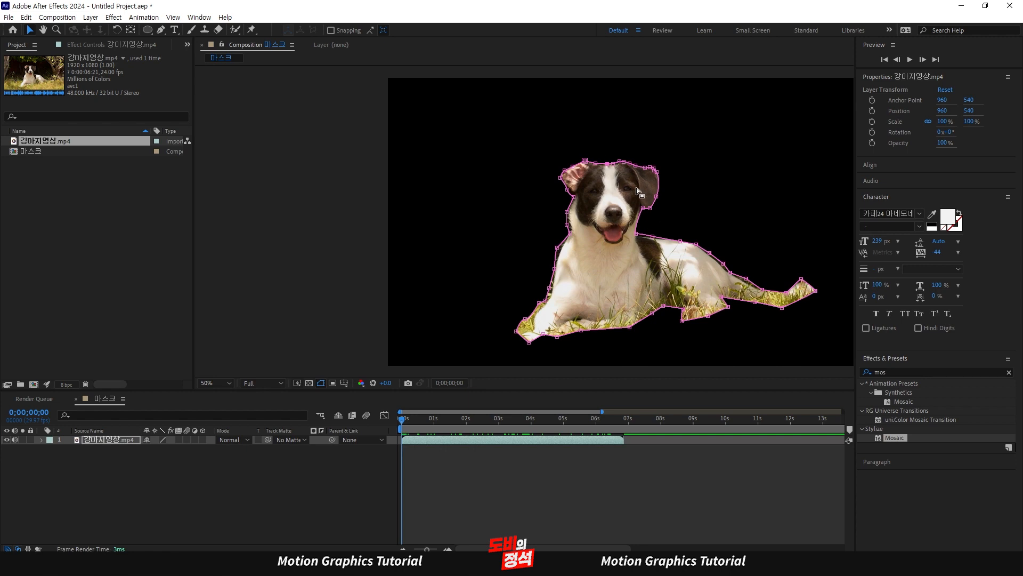
{"action": "left_click", "coordinate": [110, 443]}
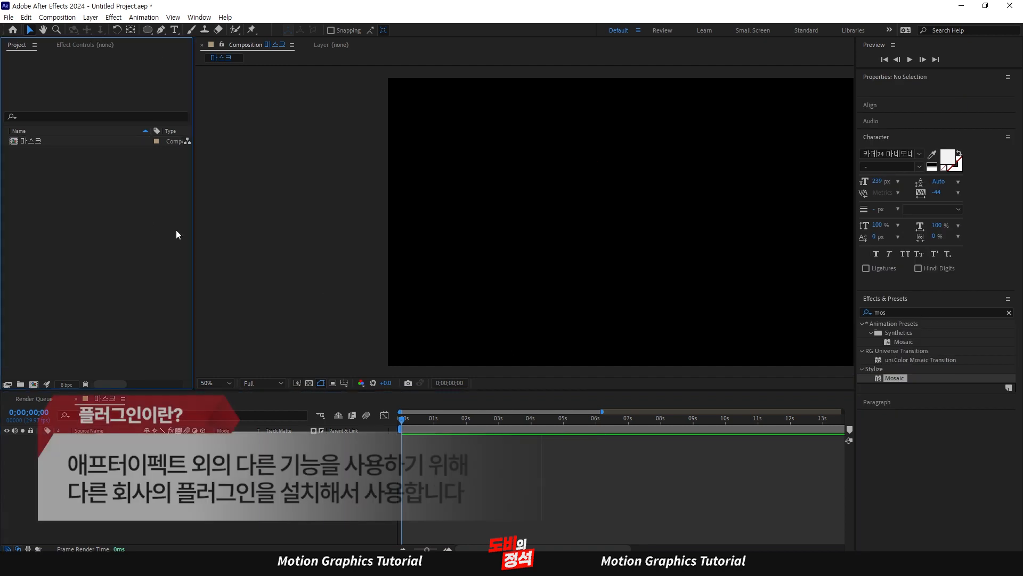
{"action": "scroll", "coordinate": [454, 257], "scroll_direction": "down", "scroll_amount": 3}
{"action": "scroll", "coordinate": [449, 268], "scroll_direction": "up", "scroll_amount": 3}
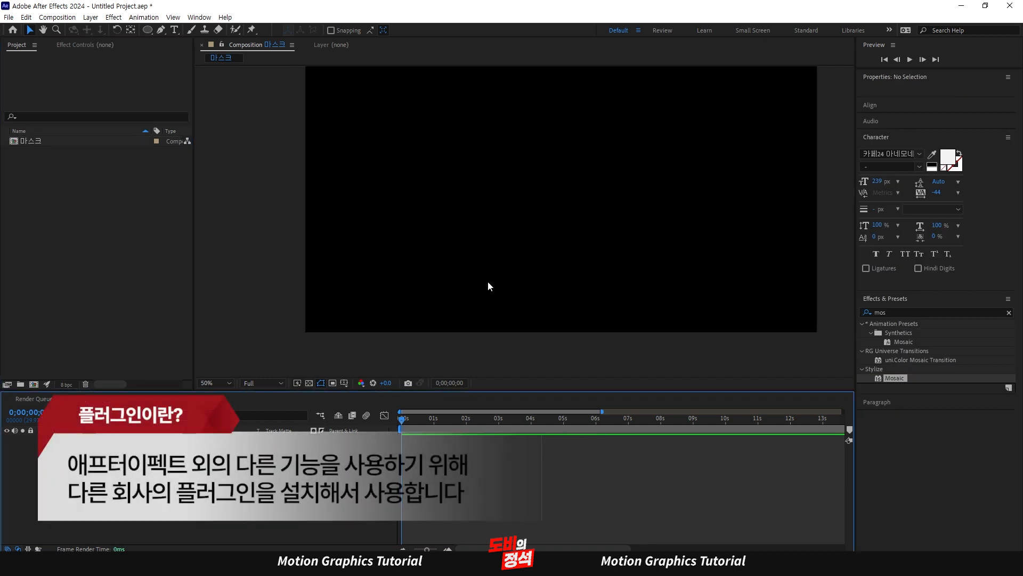
{"action": "key", "text": "space"}
{"action": "left_click_drag", "start_coordinate": [516, 268], "coordinate": [499, 305]}
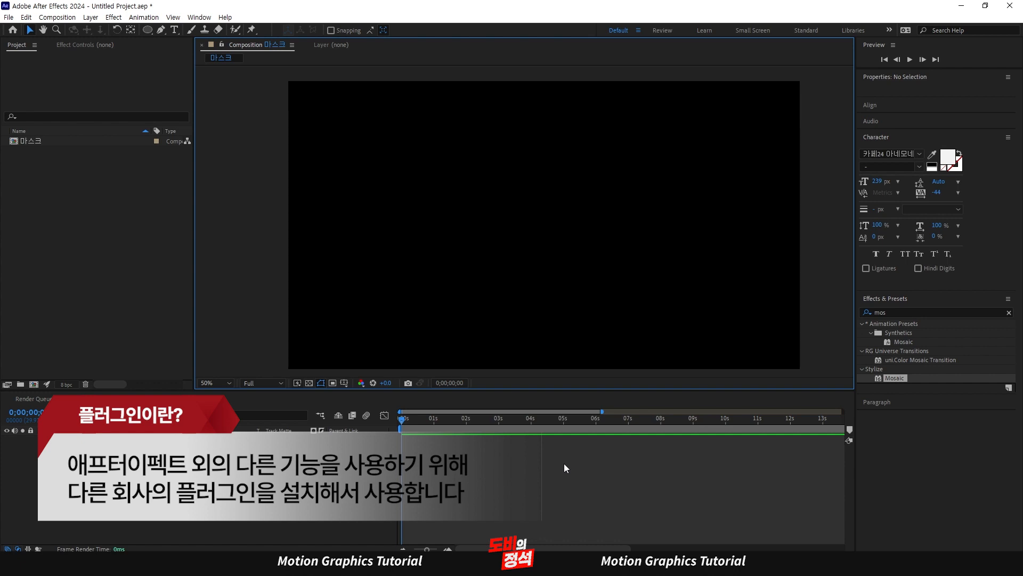
Switch to the web browser and search Google for 비디오코파일럿
{"action": "left_click", "coordinate": [569, 487]}
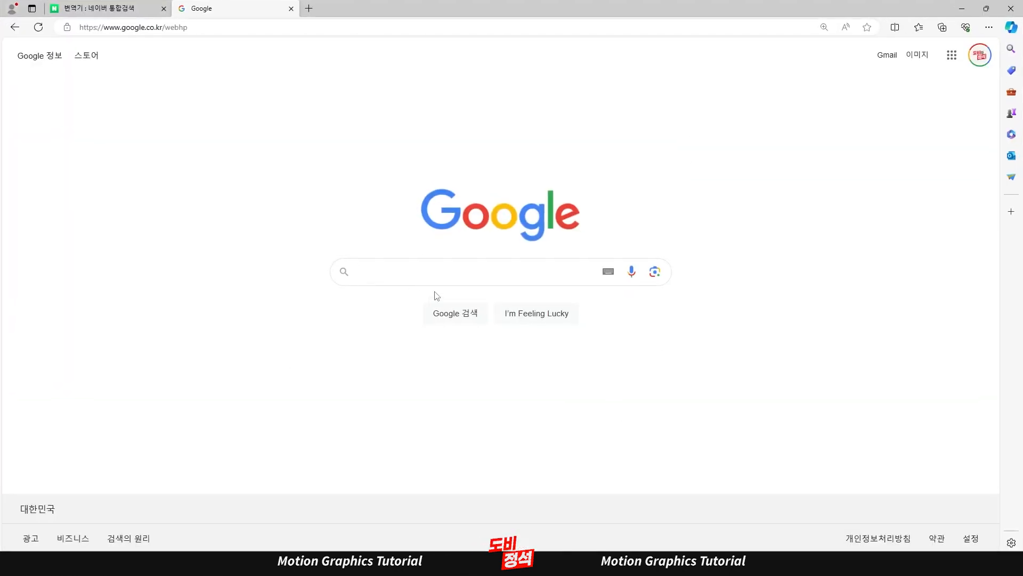
{"action": "left_click", "coordinate": [487, 270]}
{"action": "type", "text": "d"}
{"action": "key", "text": "BackSpace"}
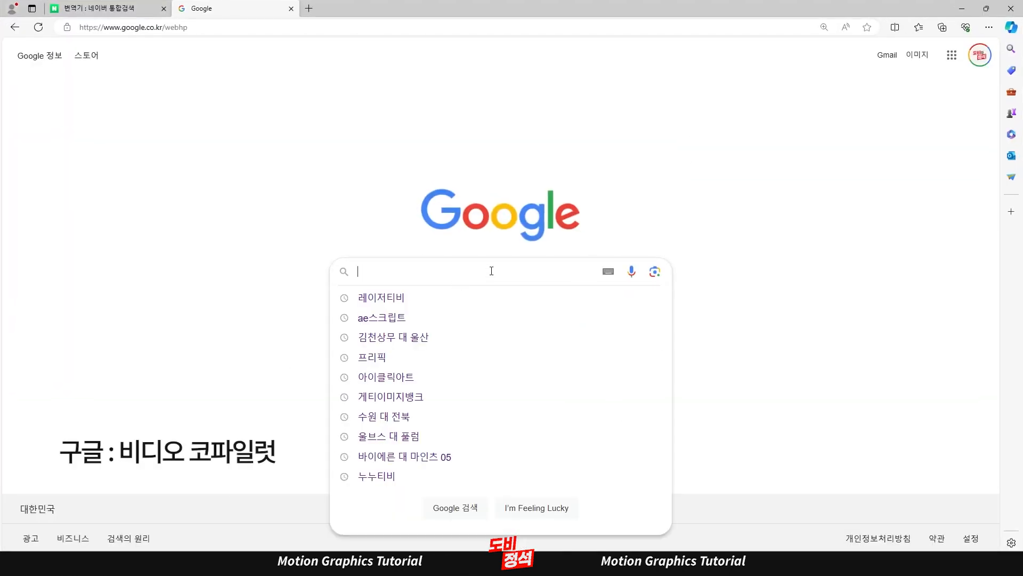
{"action": "type", "text": "비디오코파일"}
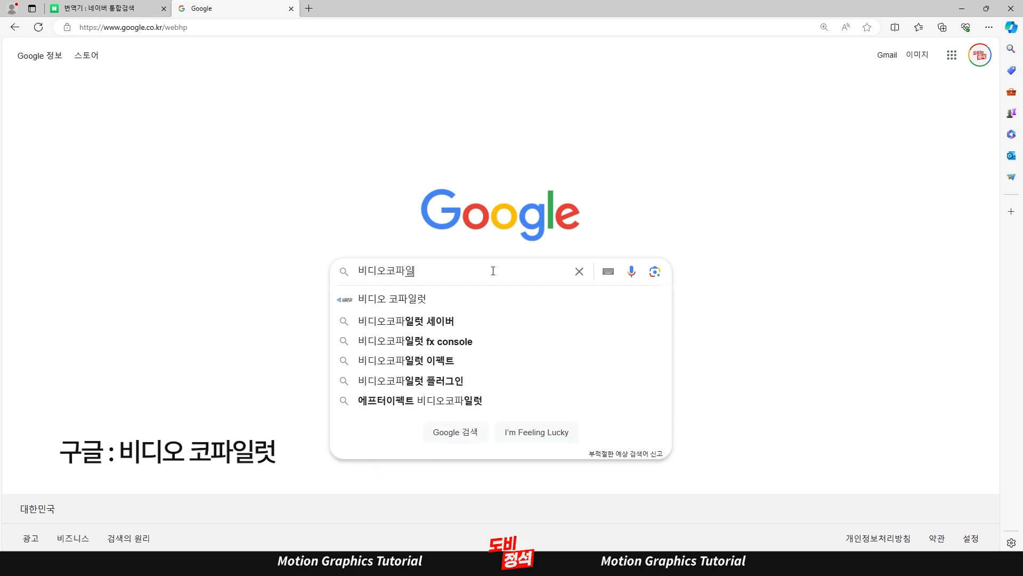
{"action": "type", "text": "럿"}
{"action": "key", "text": "Return"}
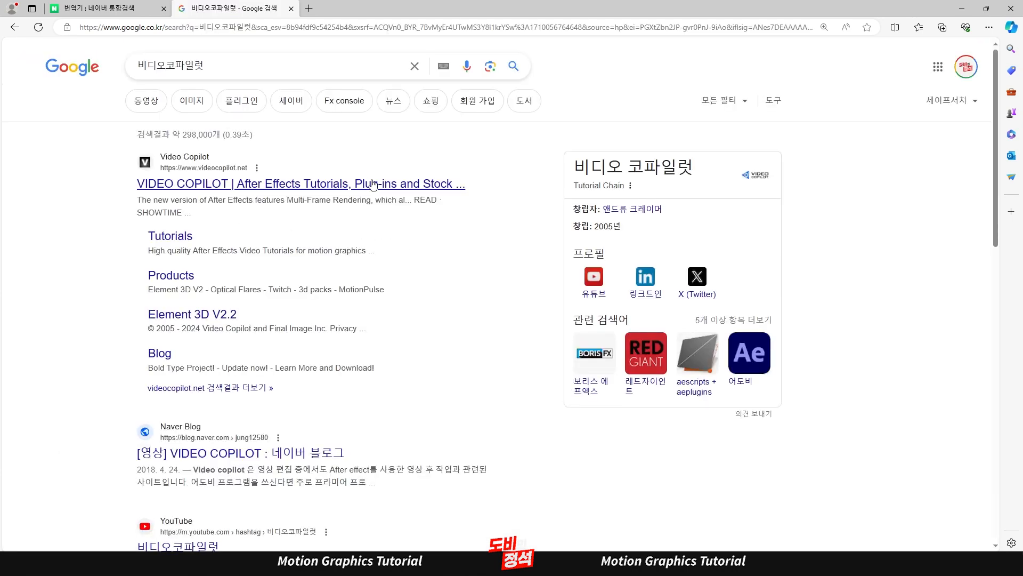
Open the Video Copilot site's tutorials section and search it for saber
{"action": "left_click", "coordinate": [359, 188]}
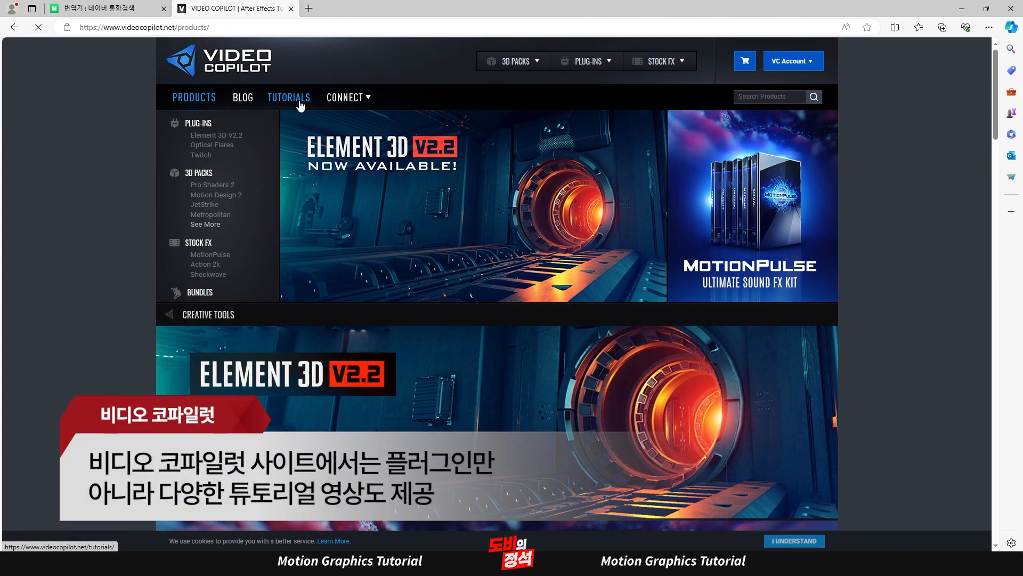
{"action": "left_click", "coordinate": [302, 103]}
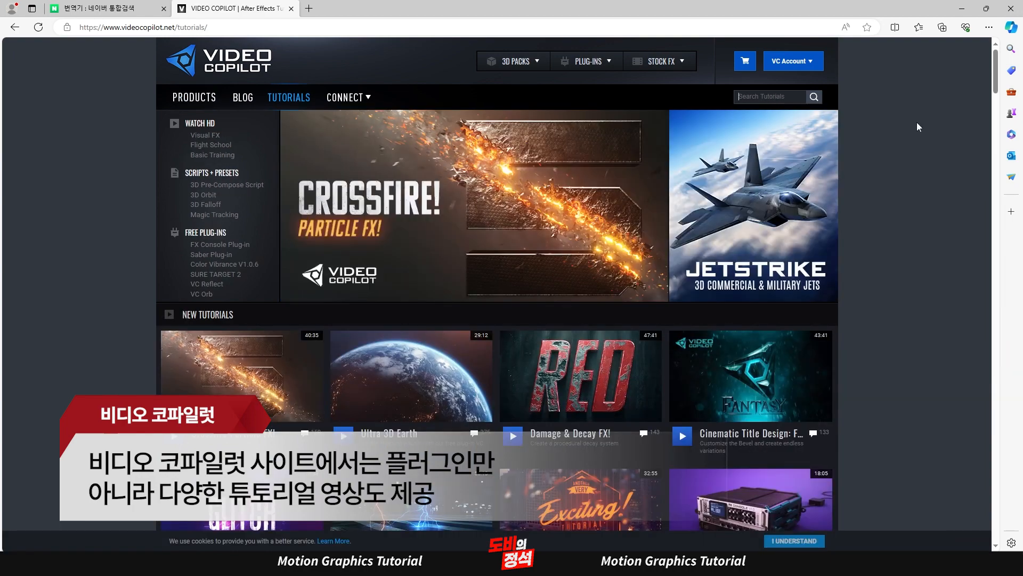
{"action": "type", "text": "sb"}
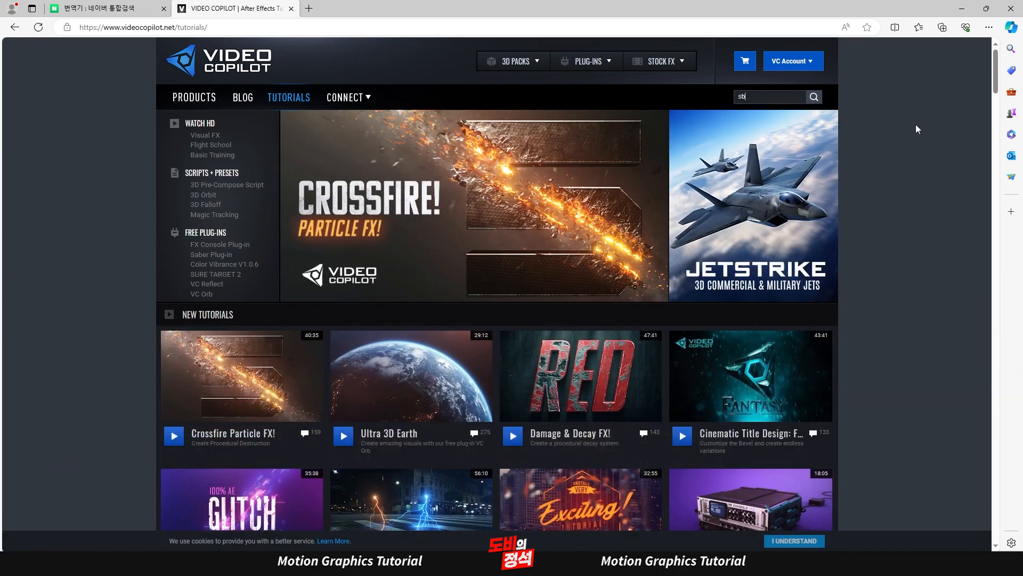
{"action": "type", "text": "ber"}
{"action": "key", "text": "Return"}
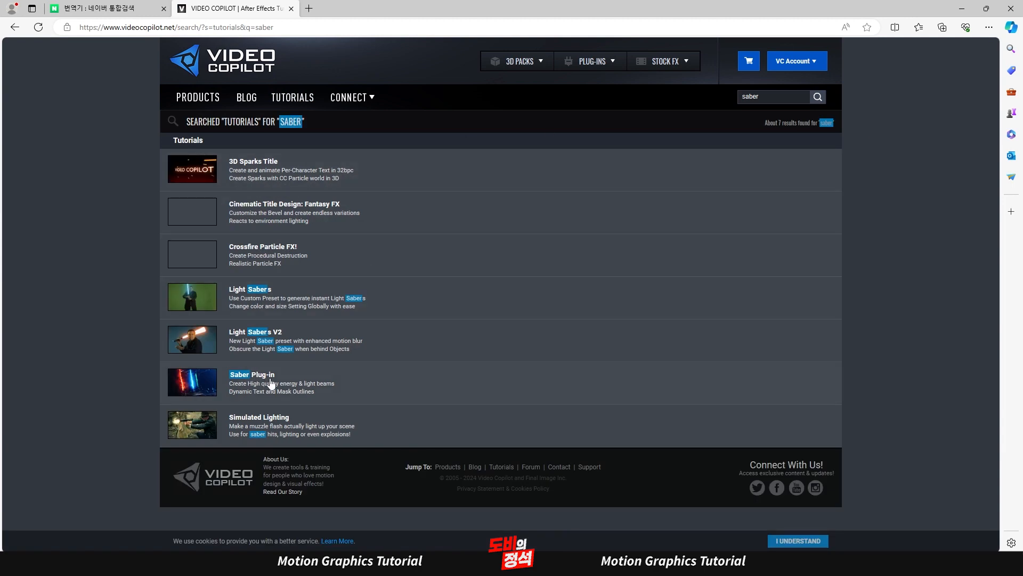
Download Saber for Windows from the Saber Plug-in page and open the downloaded zip file
{"action": "left_click", "coordinate": [246, 379]}
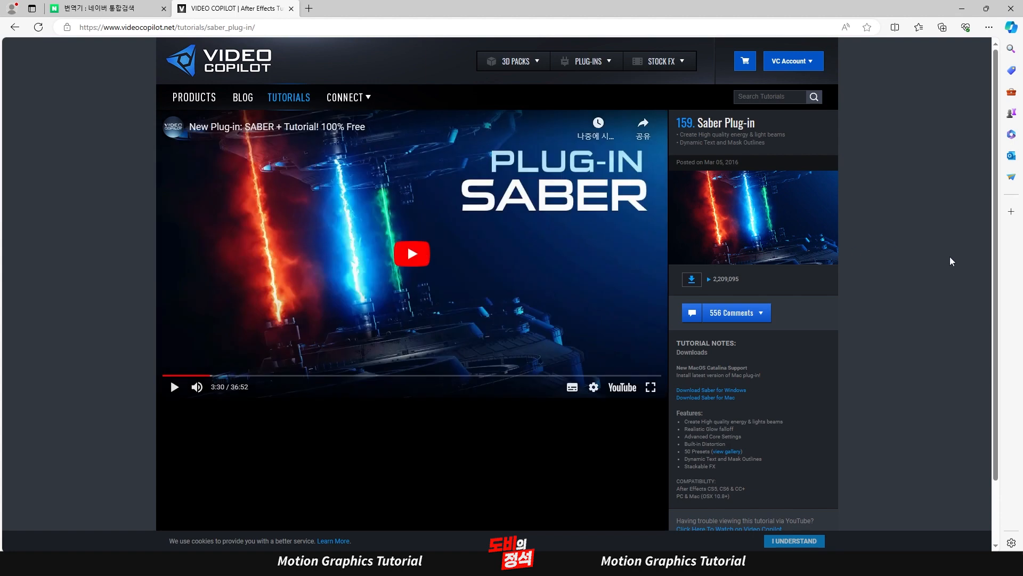
{"action": "scroll", "coordinate": [822, 342], "scroll_direction": "down", "scroll_amount": 2}
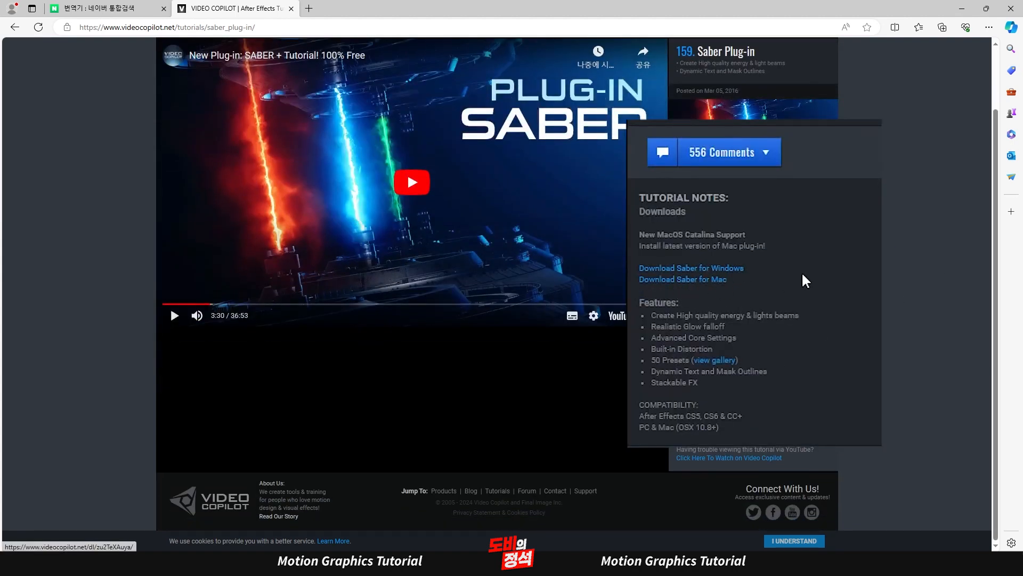
{"action": "left_click", "coordinate": [743, 391]}
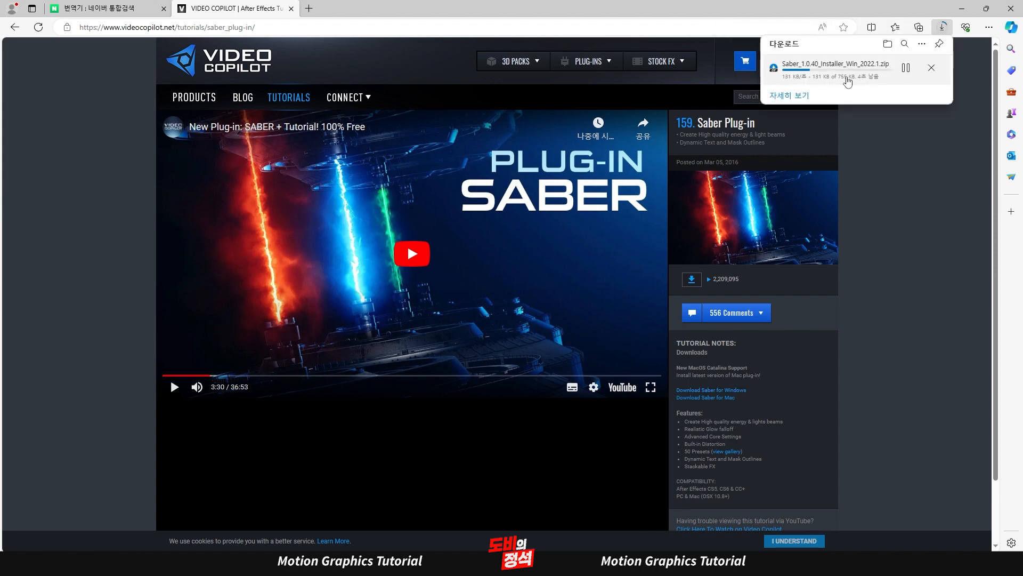
{"action": "left_click", "coordinate": [856, 75]}
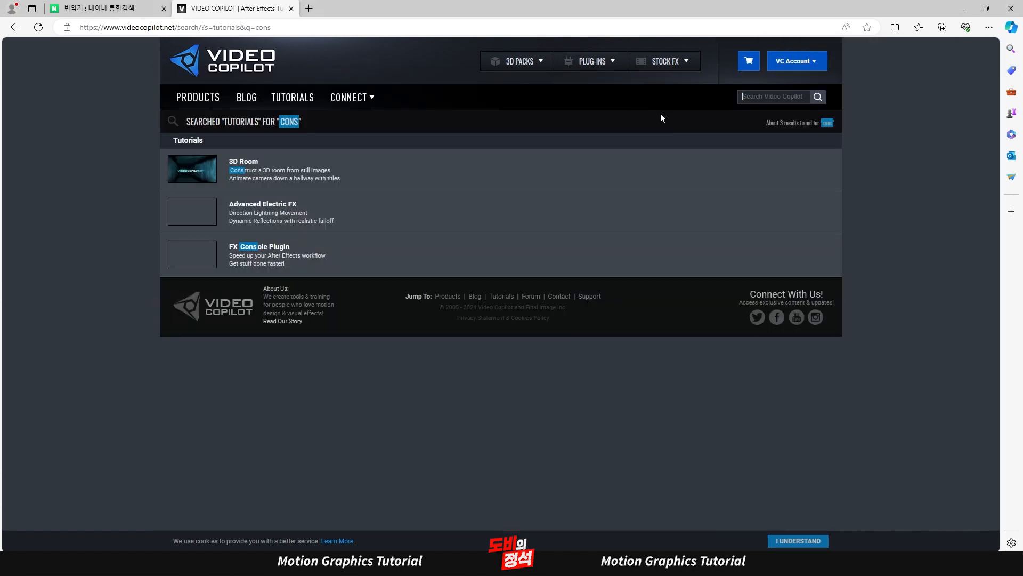
Search the tutorials for FX cons and download FX Console for Windows from the FX Console Plugin page
{"action": "type", "text": "FX"}
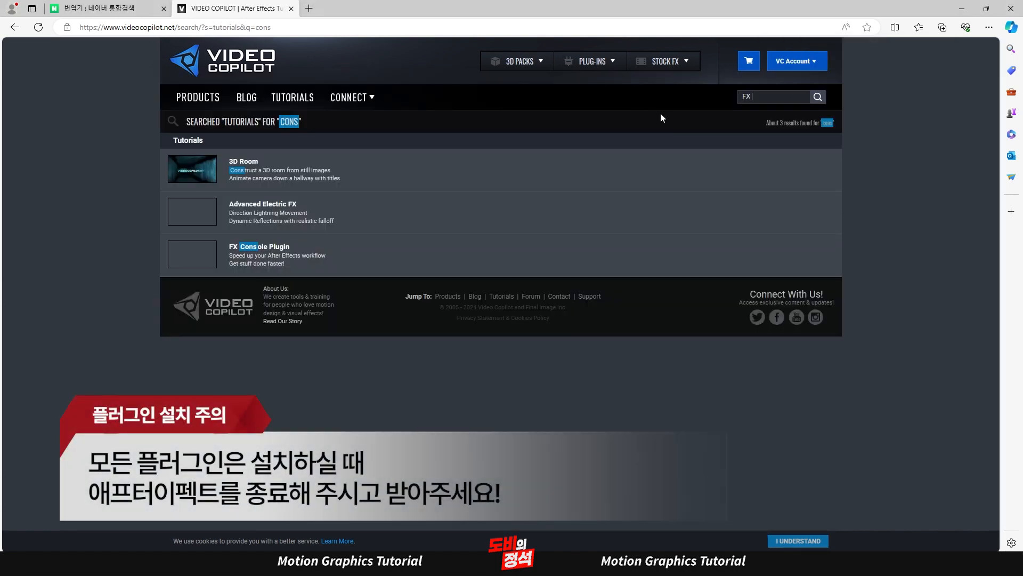
{"action": "type", "text": " cons"}
{"action": "key", "text": "Return"}
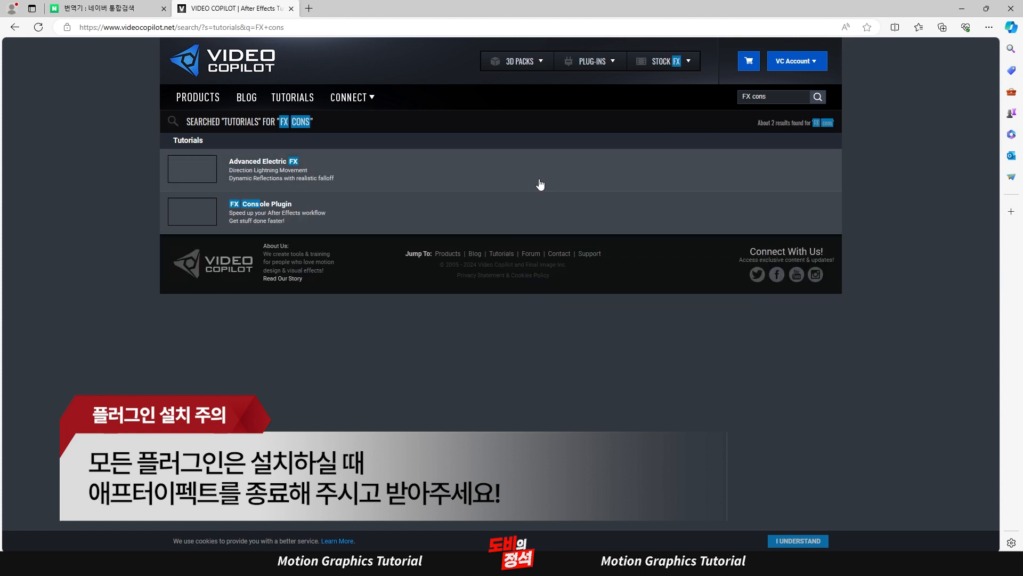
{"action": "left_click", "coordinate": [278, 212]}
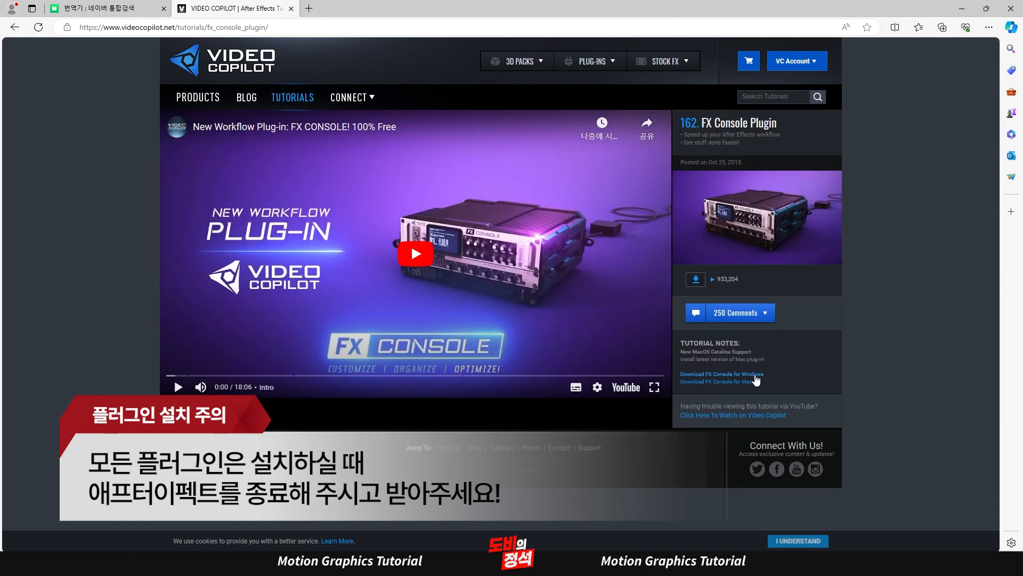
{"action": "left_click", "coordinate": [758, 375]}
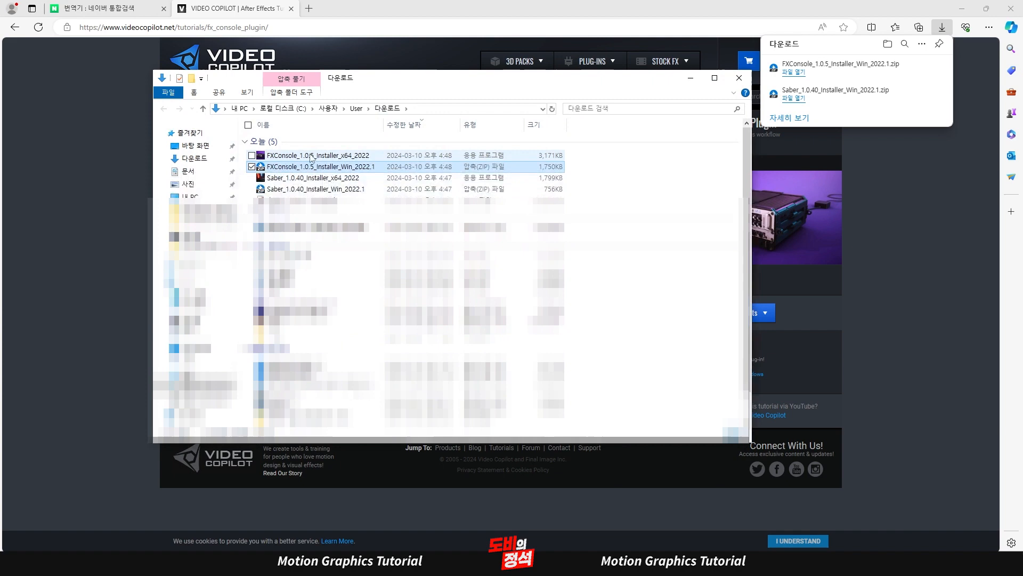
Launch FXConsole_1.0.5_Installer_x64_2022 to view its welcome screen, and close the installer and the downloads folder
{"action": "left_click", "coordinate": [362, 156]}
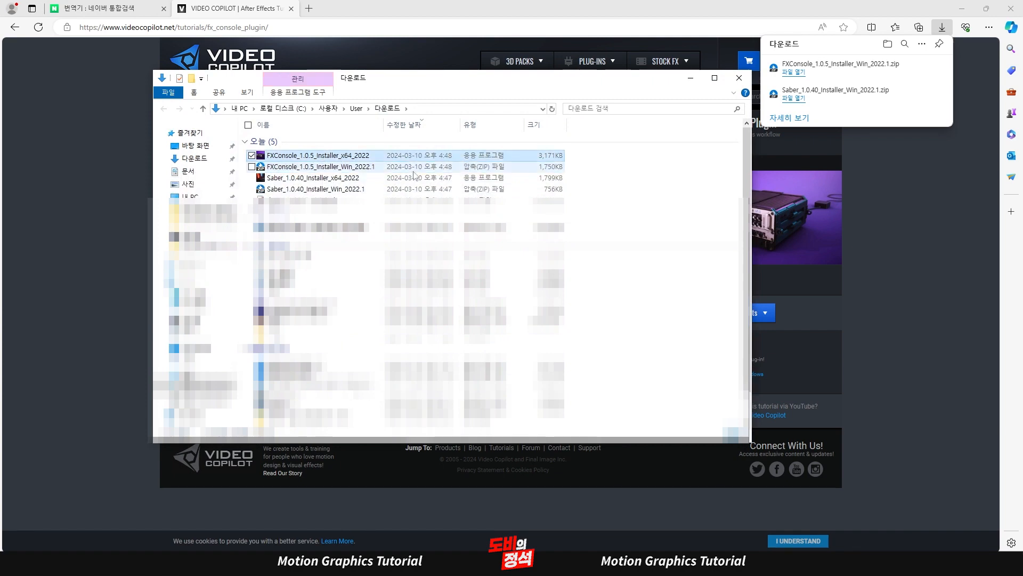
{"action": "left_click", "coordinate": [357, 168]}
{"action": "double_click", "coordinate": [341, 156]}
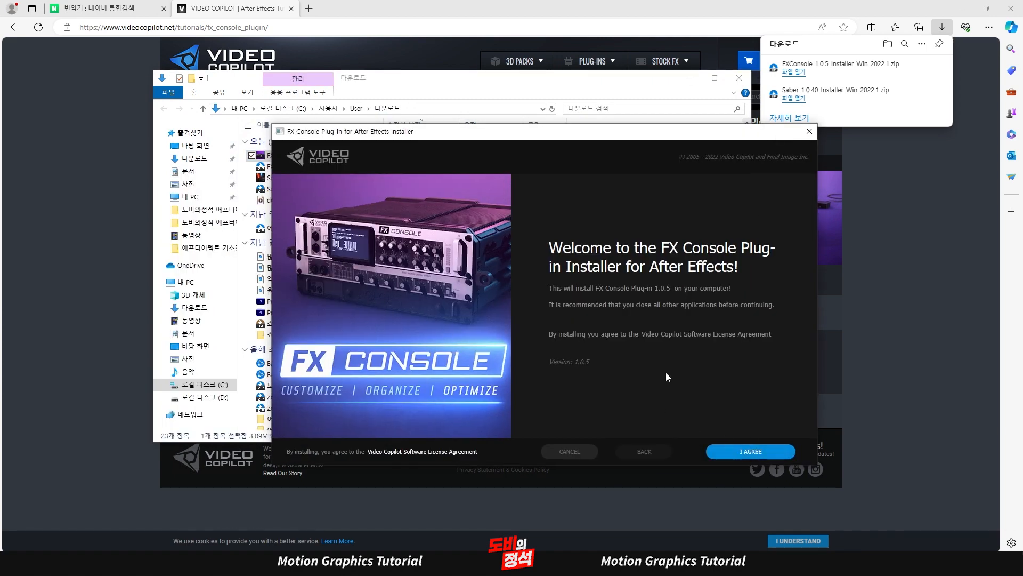
{"action": "left_click", "coordinate": [810, 131]}
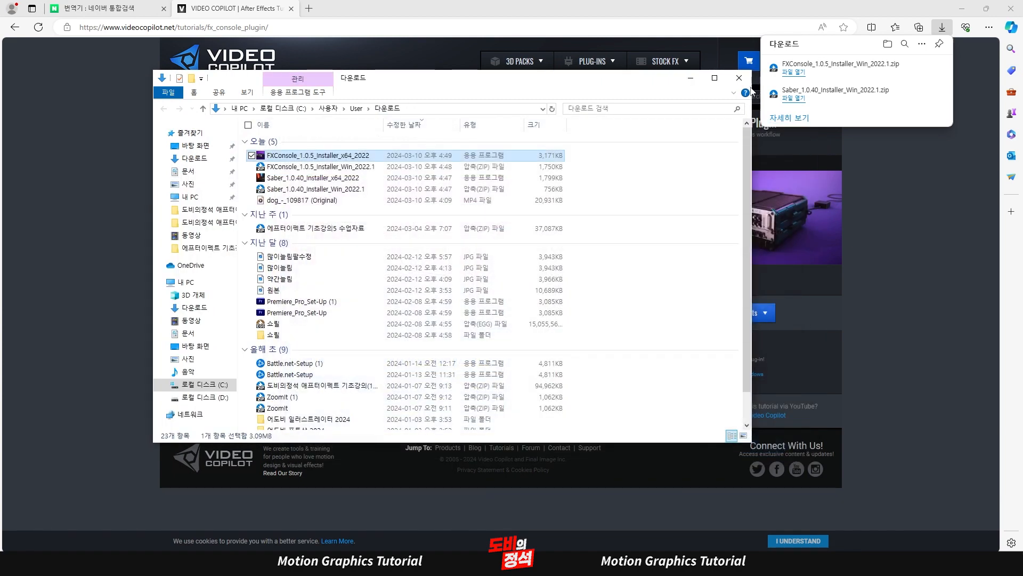
{"action": "left_click", "coordinate": [739, 78]}
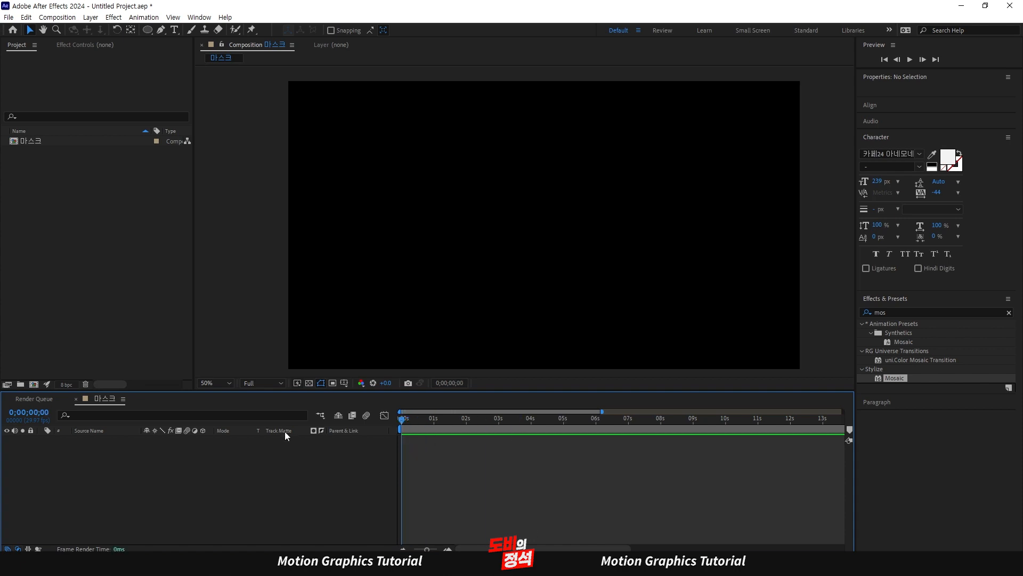
Create a text layer reading SABER in the 마스크 composition and centre its anchor point on the text
{"action": "left_click", "coordinate": [175, 30]}
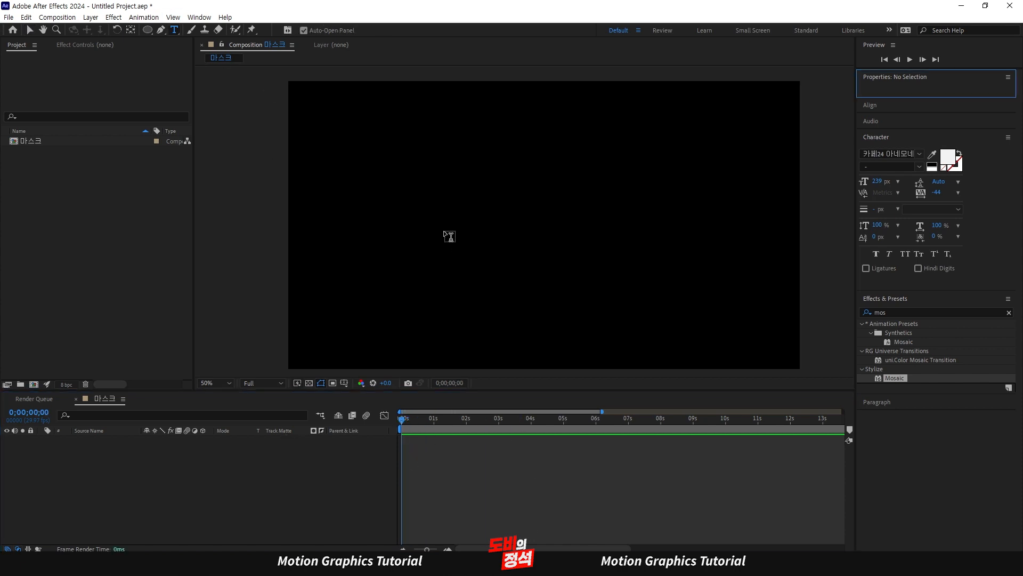
{"action": "left_click", "coordinate": [472, 239]}
{"action": "type", "text": "SABER"}
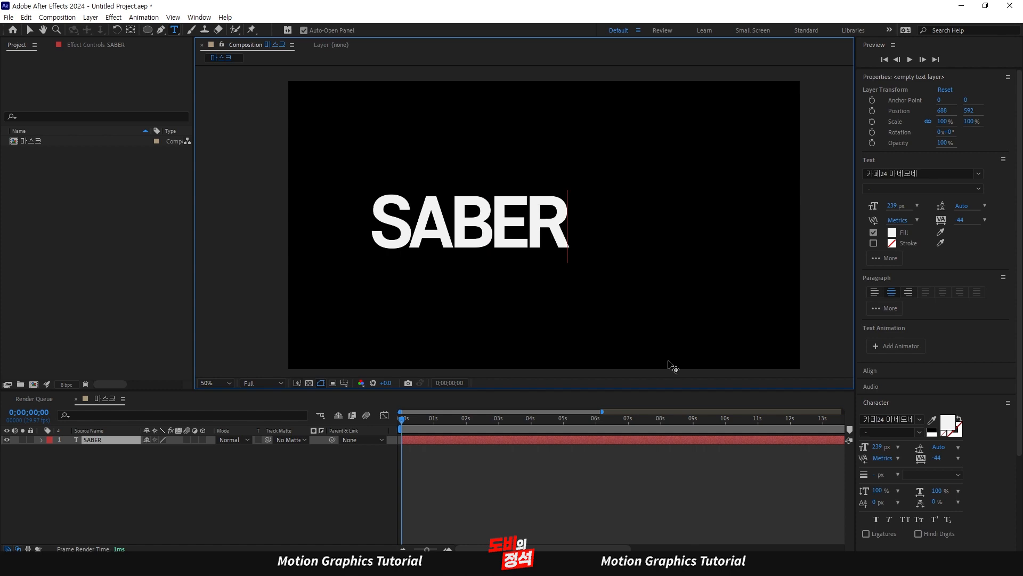
{"action": "key", "text": "Escape"}
{"action": "key", "text": "v"}
{"action": "key", "text": "ctrl+alt+Home"}
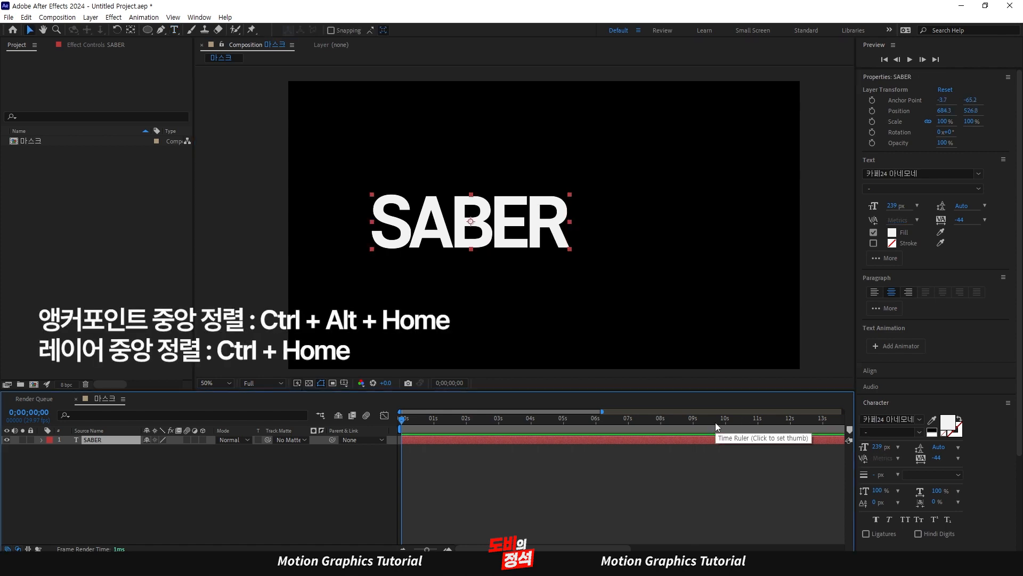
Centre the SABER text layer in the composition
{"action": "key", "text": "ctrl+Home"}
{"action": "left_click", "coordinate": [592, 458]}
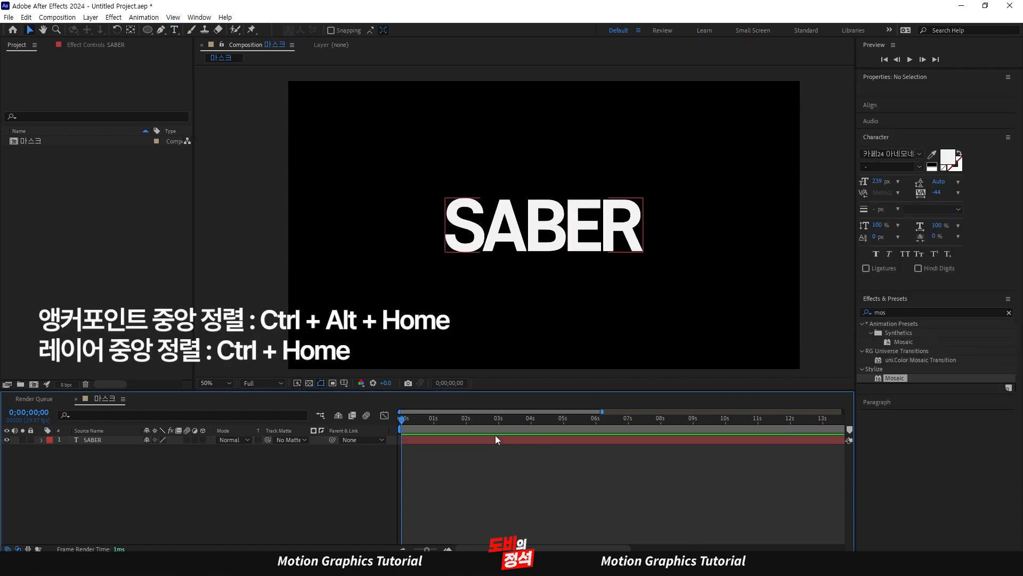
{"action": "left_click", "coordinate": [486, 442]}
{"action": "left_click", "coordinate": [486, 492]}
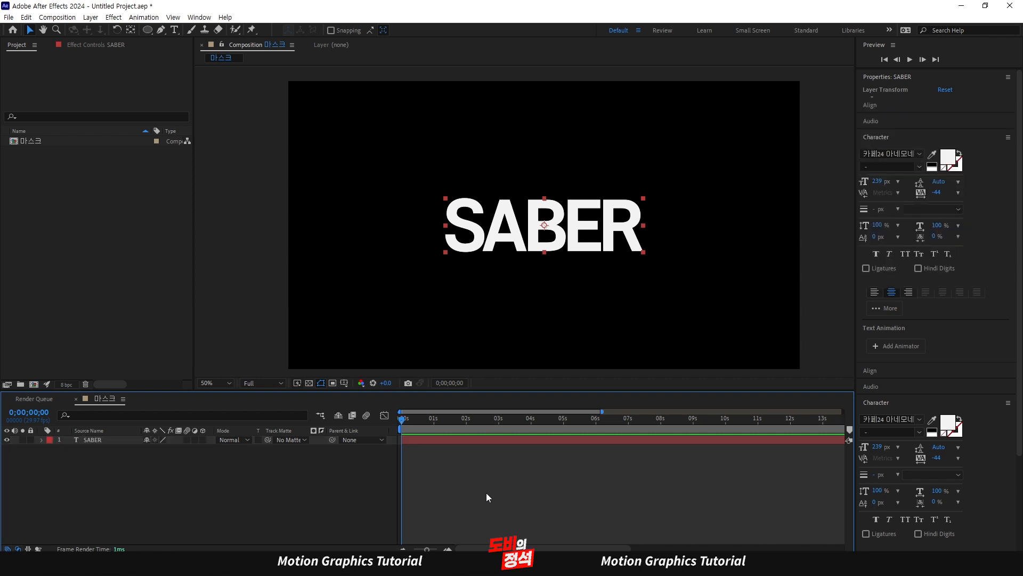
{"action": "left_click", "coordinate": [134, 441]}
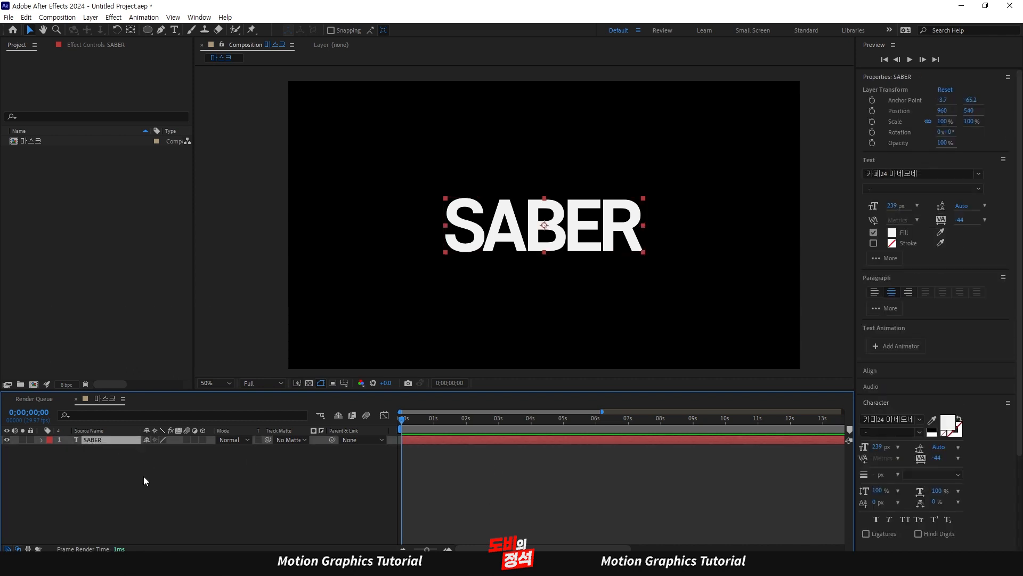
{"action": "left_click", "coordinate": [143, 475]}
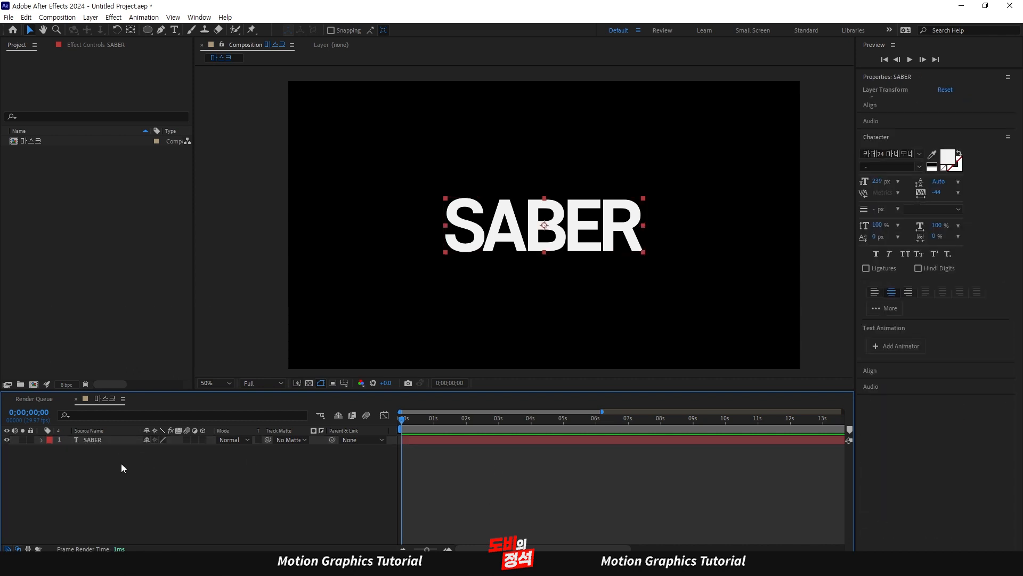
{"action": "left_click", "coordinate": [95, 438]}
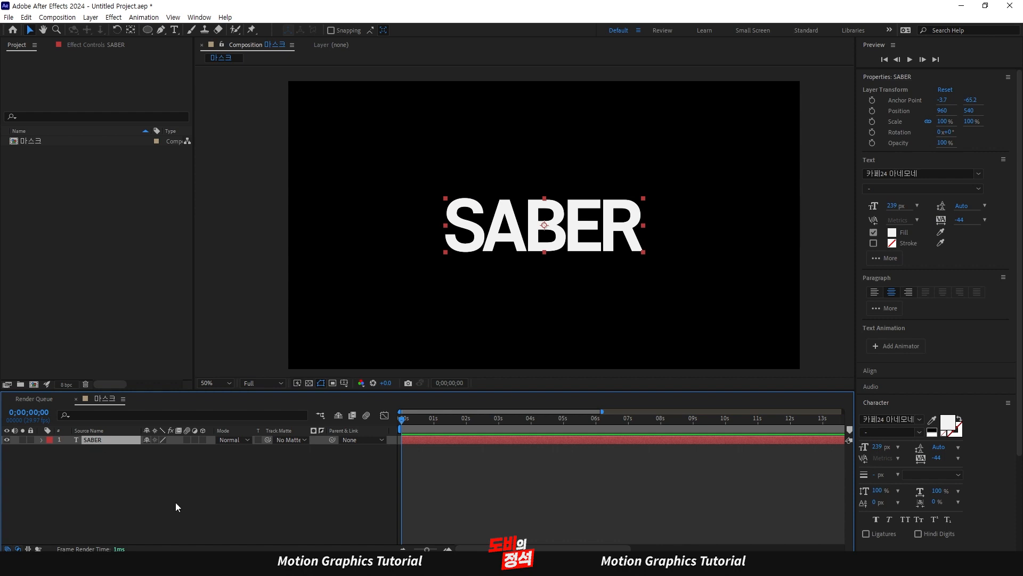
{"action": "left_click", "coordinate": [100, 464]}
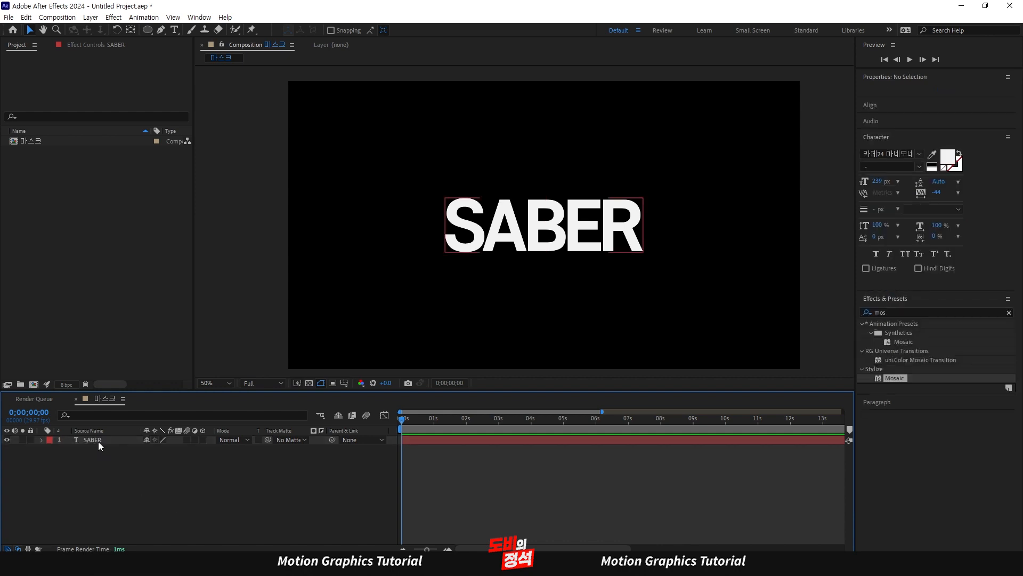
Create masks from the text of the SABER layer
{"action": "left_click", "coordinate": [98, 440]}
{"action": "right_click", "coordinate": [94, 440]}
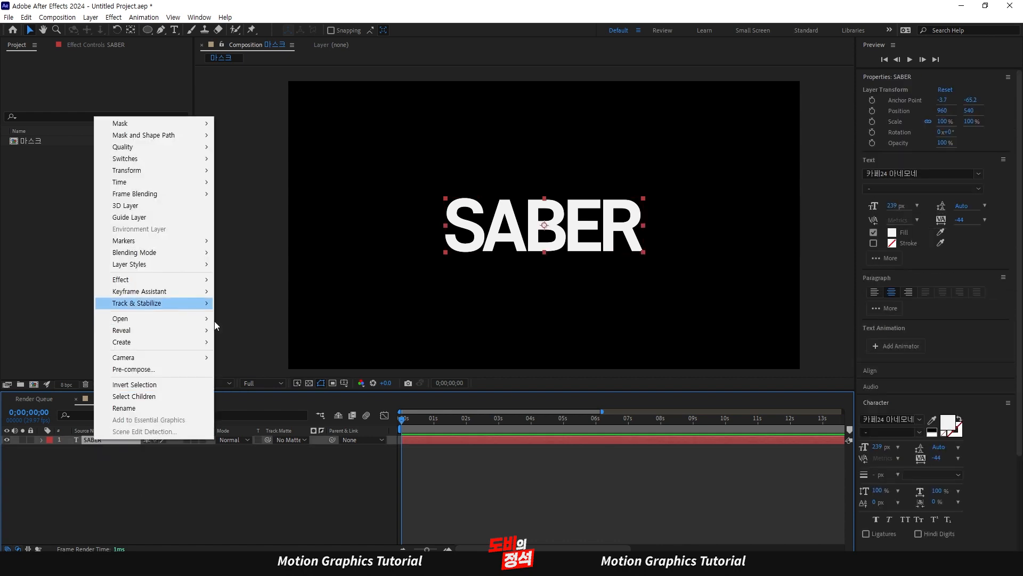
{"action": "mouse_move", "coordinate": [170, 347]}
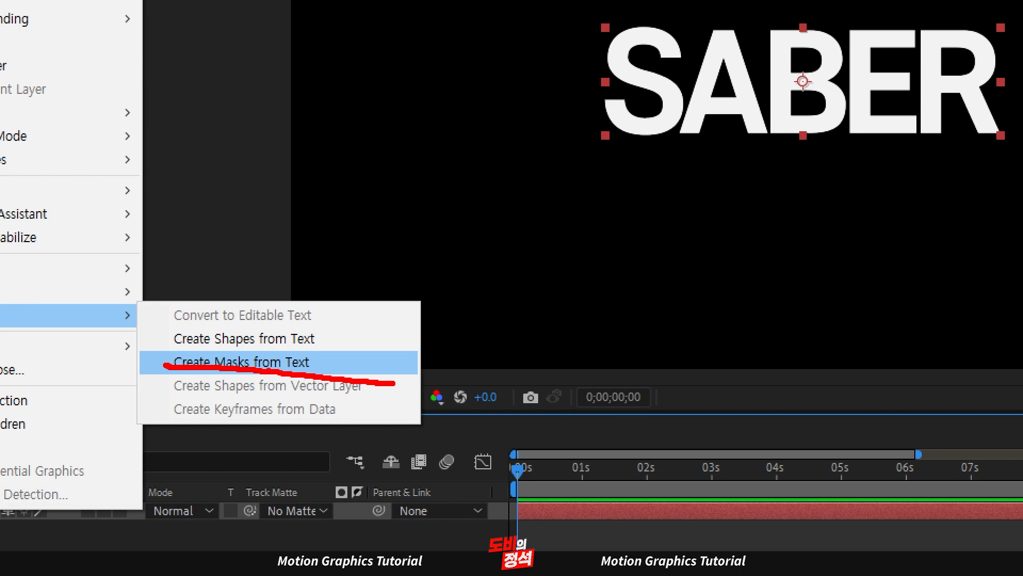
{"action": "left_click", "coordinate": [277, 367]}
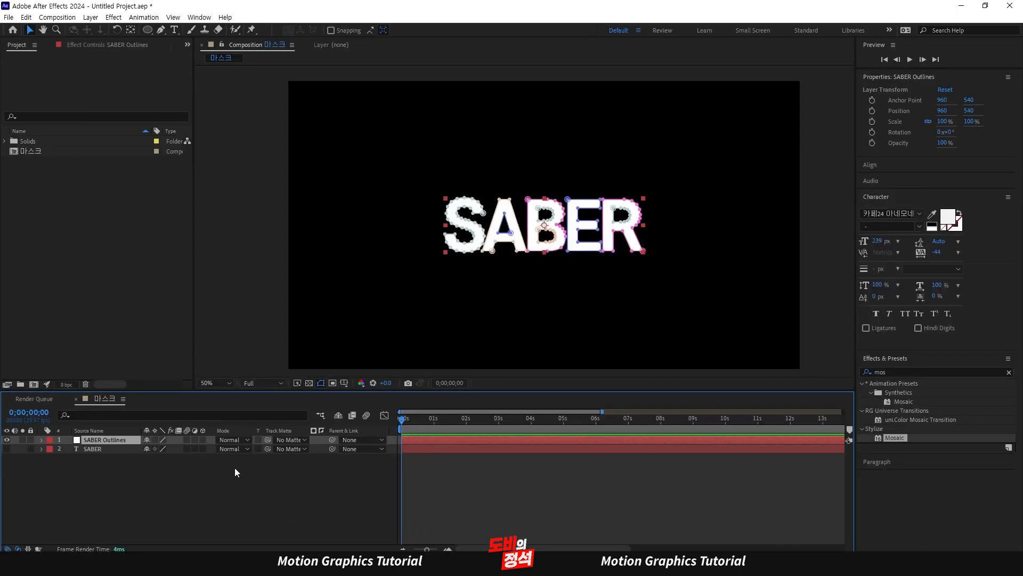
{"action": "left_click", "coordinate": [235, 467]}
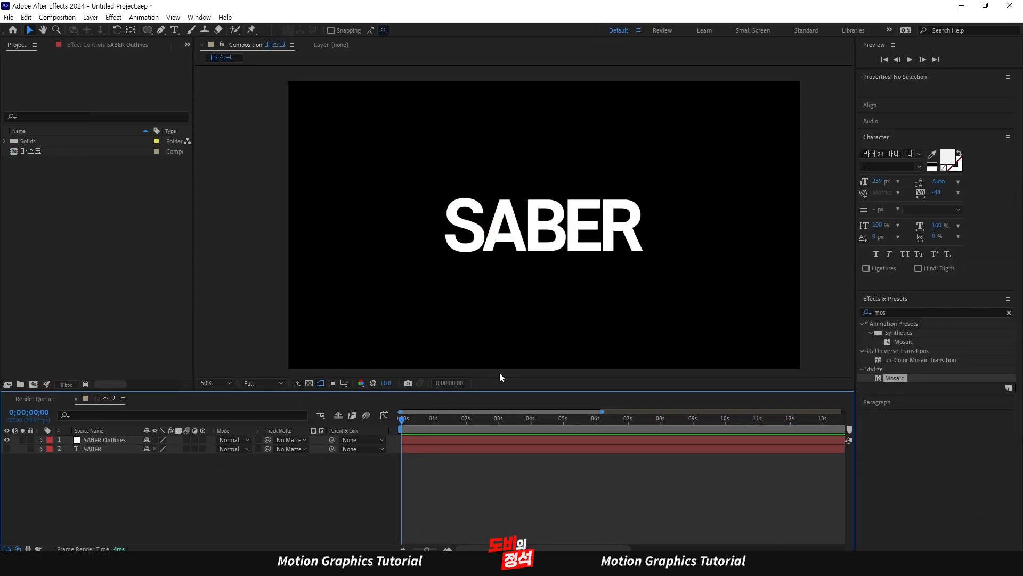
Inspect the letter masks on the SABER Outlines layer and delete the original SABER text layer
{"action": "left_click", "coordinate": [494, 439]}
{"action": "left_click", "coordinate": [471, 456]}
{"action": "left_click", "coordinate": [481, 440]}
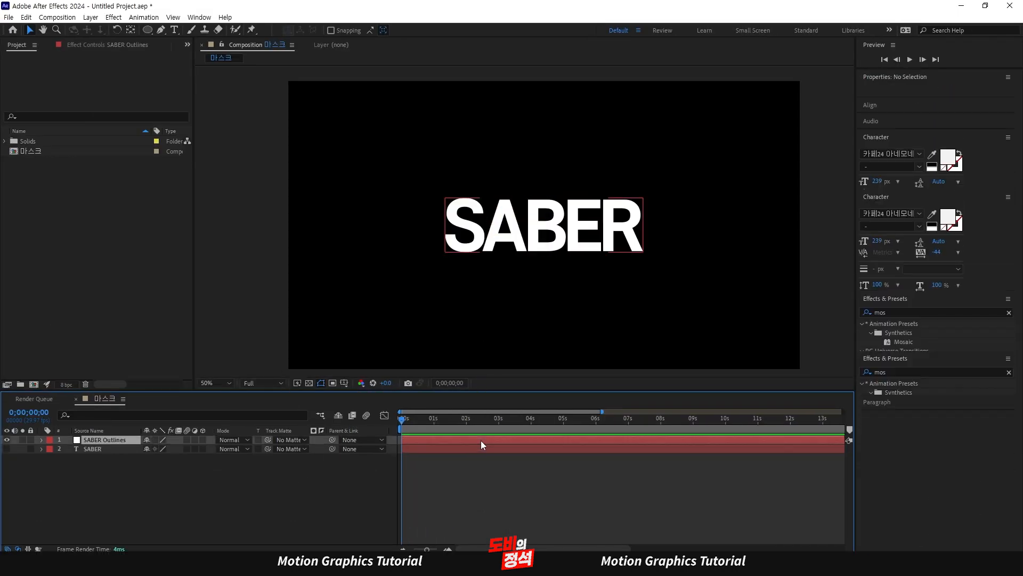
{"action": "scroll", "coordinate": [565, 234], "scroll_direction": "up", "scroll_amount": 2}
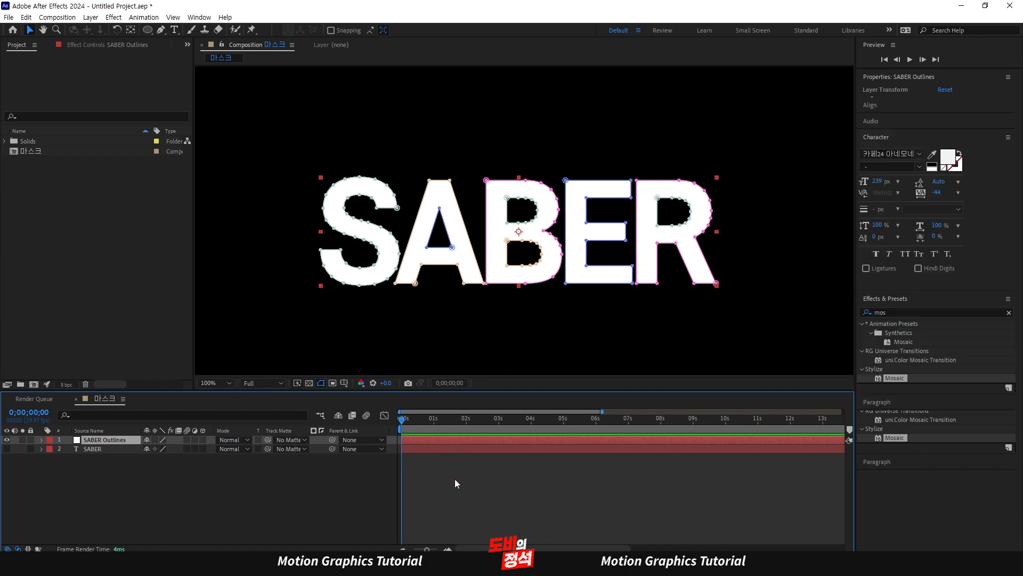
{"action": "left_click", "coordinate": [102, 452]}
{"action": "left_click", "coordinate": [95, 462]}
{"action": "left_click", "coordinate": [97, 451]}
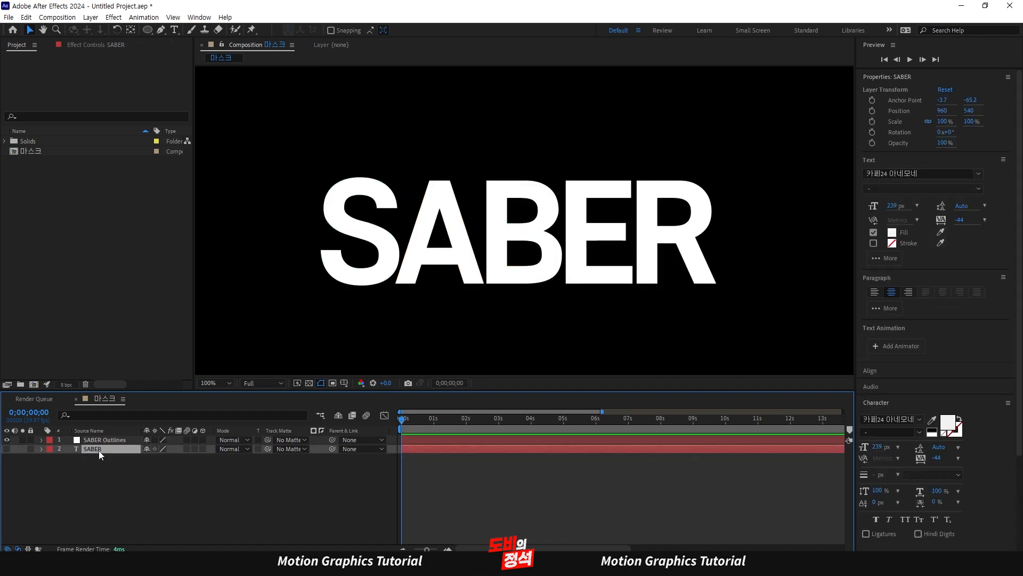
{"action": "key", "text": "Delete"}
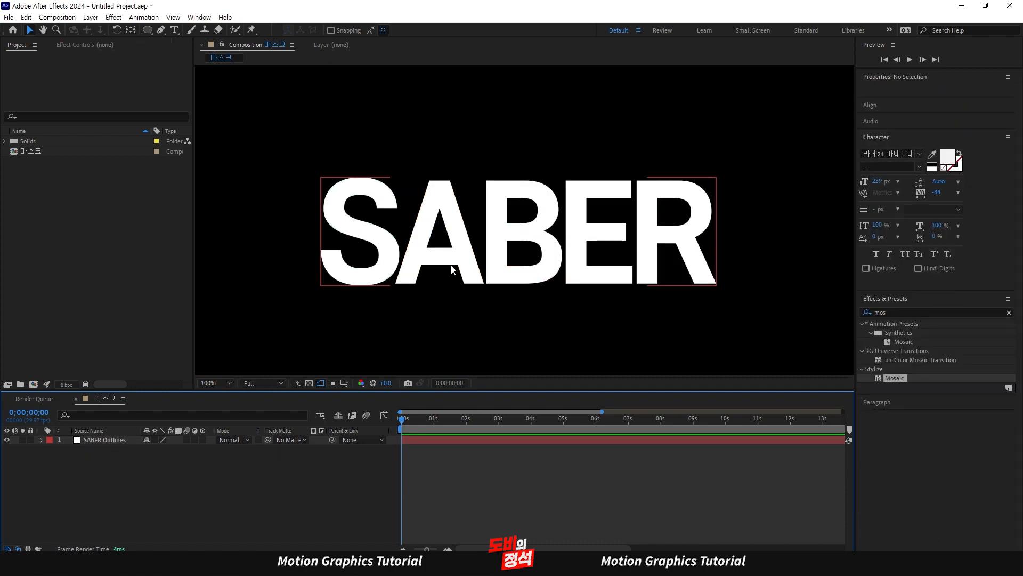
Reveal the mask paths of the SABER Outlines layer in the timeline
{"action": "scroll", "coordinate": [457, 267], "scroll_direction": "down", "scroll_amount": 2}
{"action": "left_click", "coordinate": [500, 270]}
{"action": "left_click", "coordinate": [517, 497]}
{"action": "left_click", "coordinate": [482, 263]}
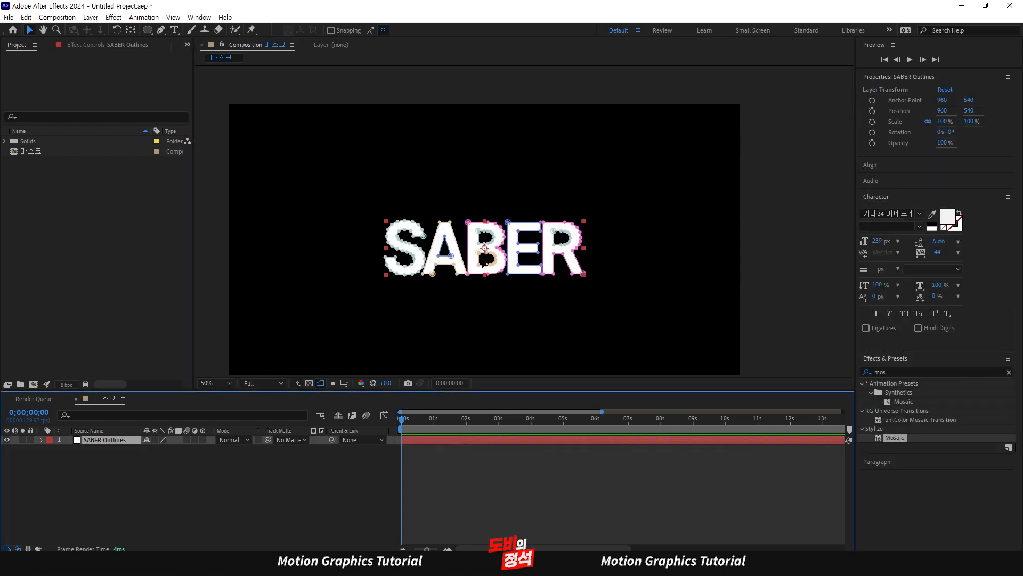
{"action": "left_click", "coordinate": [477, 479]}
{"action": "left_click", "coordinate": [463, 441]}
{"action": "key", "text": "m"}
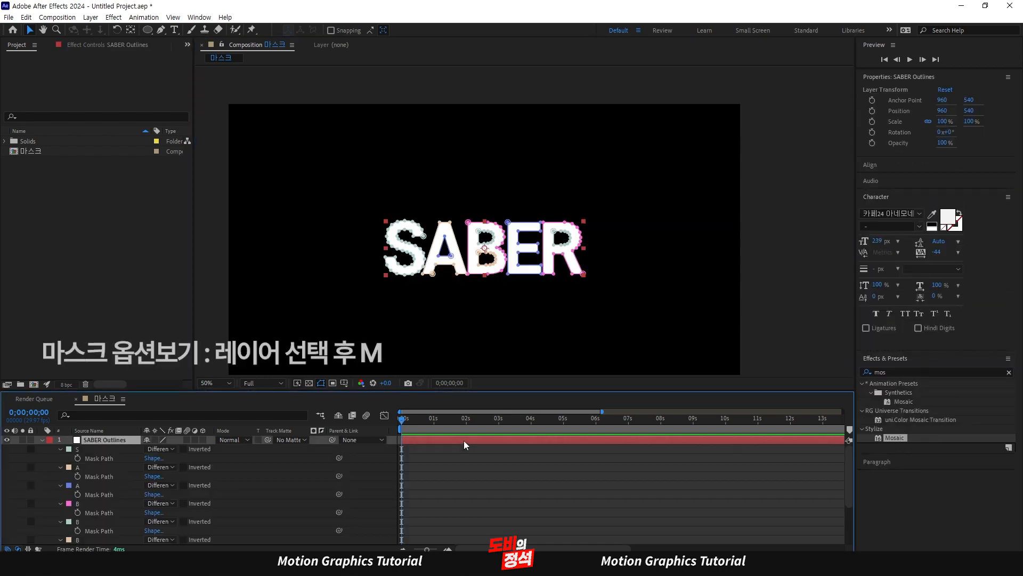
{"action": "left_click", "coordinate": [311, 476]}
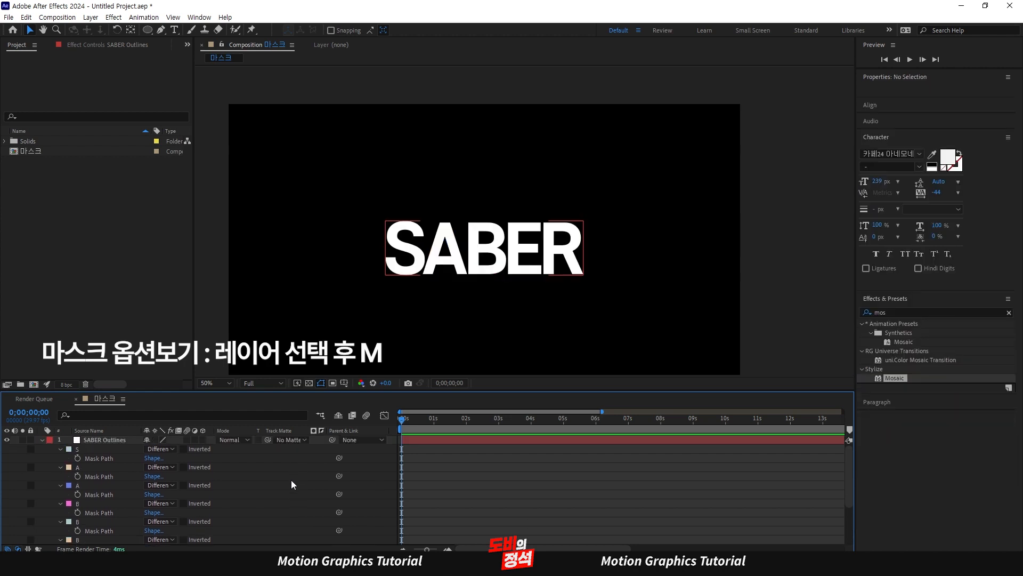
{"action": "scroll", "coordinate": [291, 481], "scroll_direction": "down", "scroll_amount": 3}
{"action": "scroll", "coordinate": [273, 506], "scroll_direction": "up", "scroll_amount": 3}
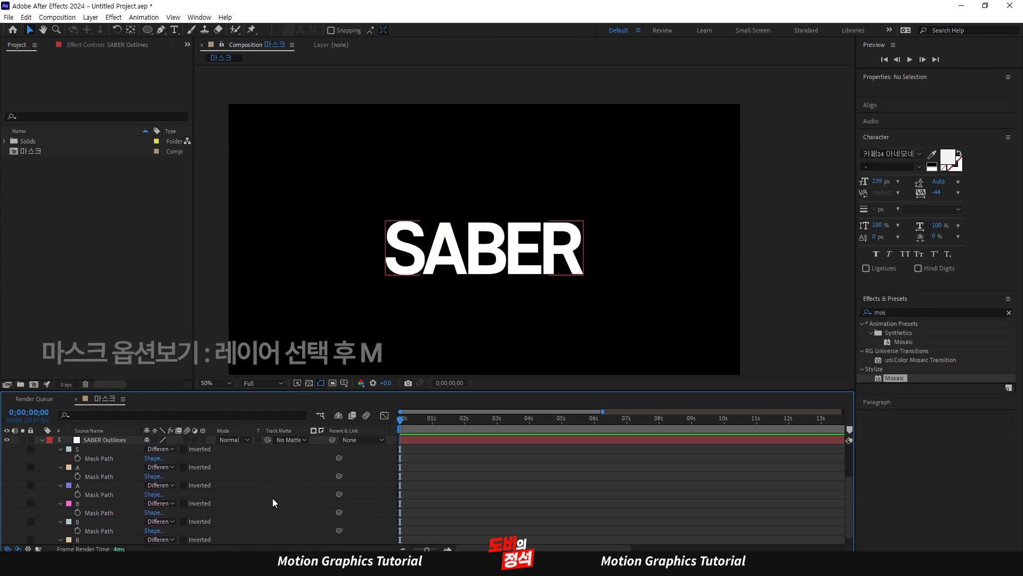
Cut all the letter masks from the SABER Outlines layer and delete the leftover white layer
{"action": "left_click", "coordinate": [80, 452]}
{"action": "scroll", "coordinate": [295, 491], "scroll_direction": "down", "scroll_amount": 3}
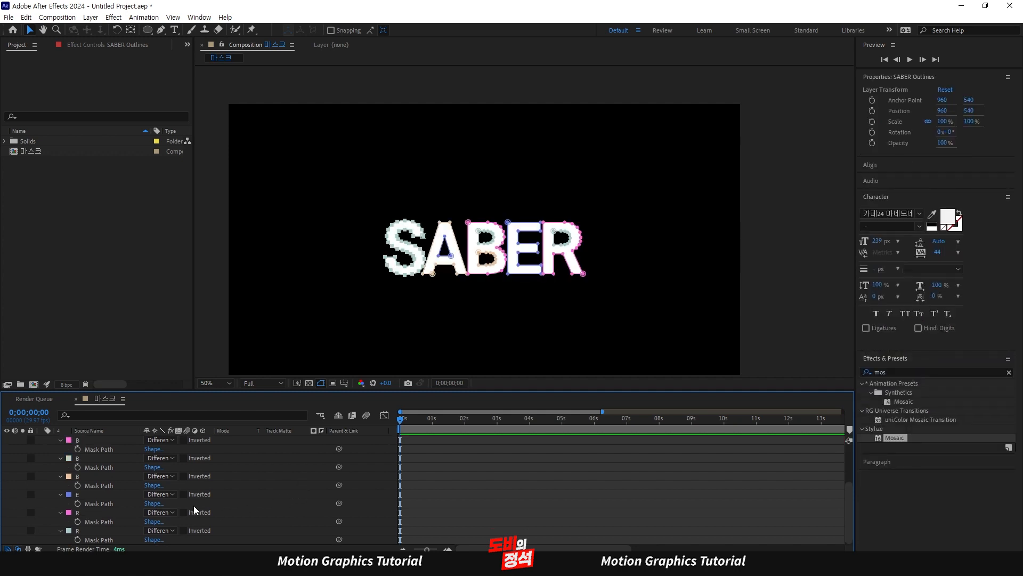
{"action": "left_click", "coordinate": [78, 530], "text": "shift"}
{"action": "scroll", "coordinate": [266, 495], "scroll_direction": "up", "scroll_amount": 3}
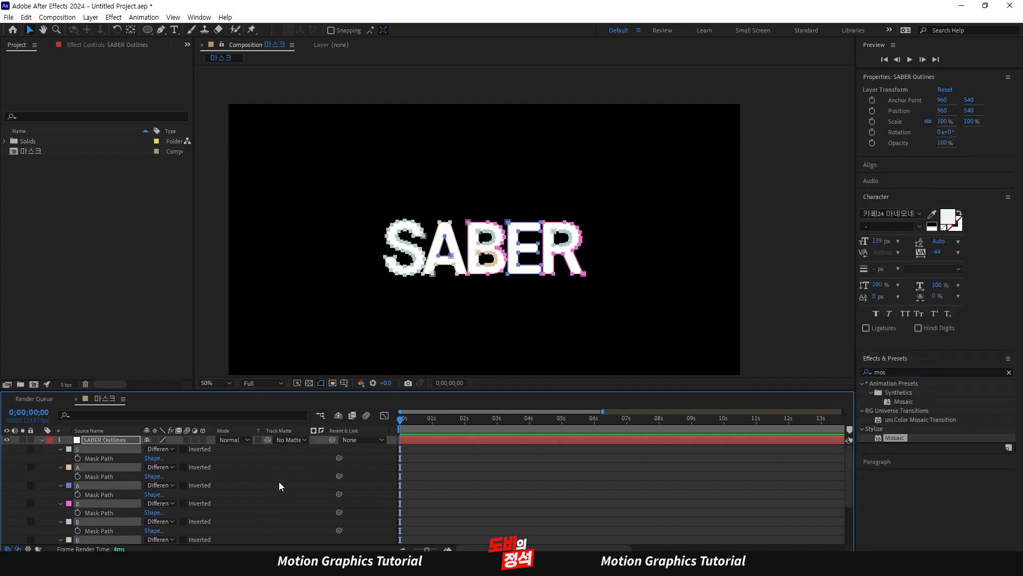
{"action": "key", "text": "ctrl+x"}
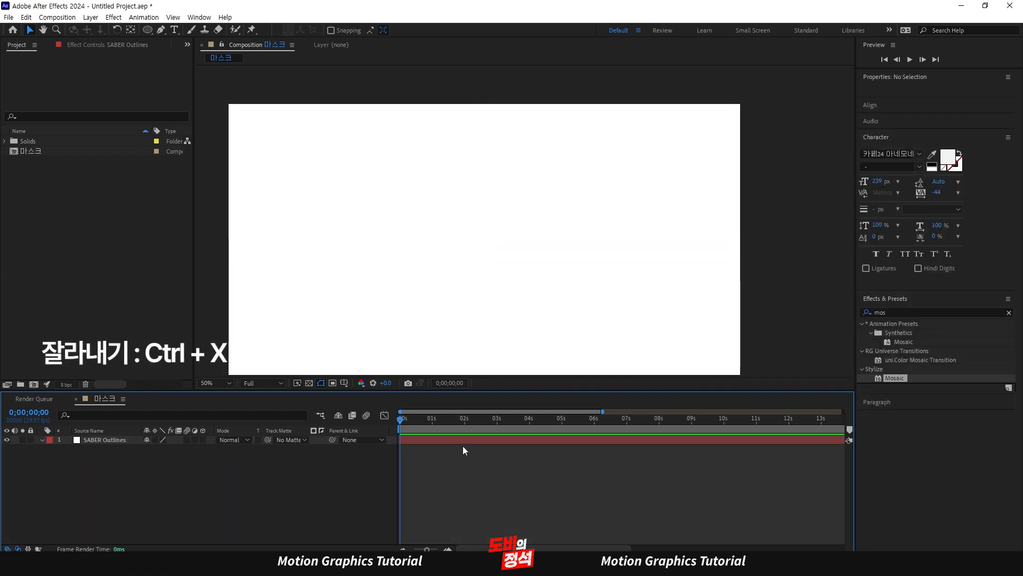
{"action": "key", "text": "Delete"}
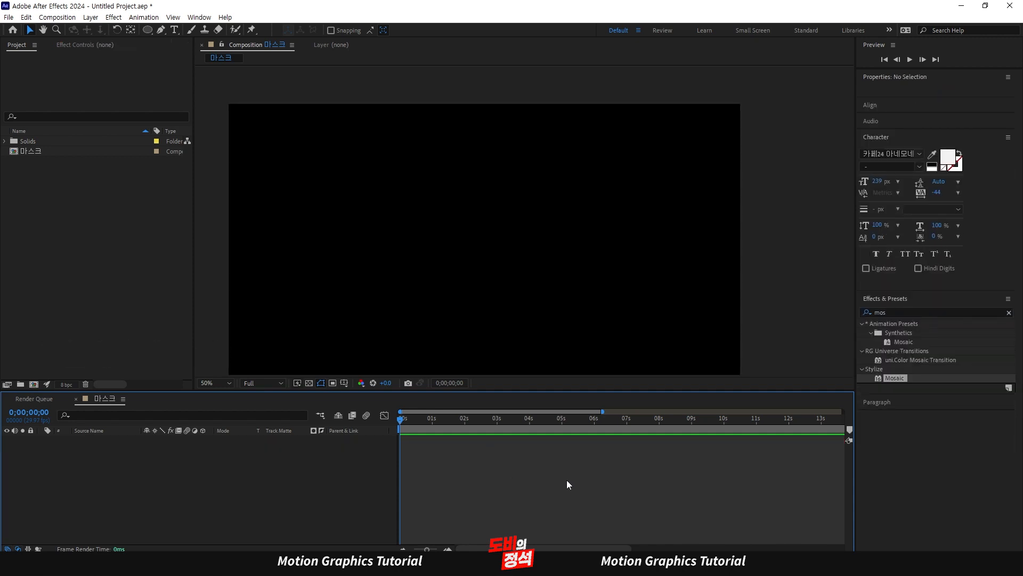
Create a 1920 x 1080 px solid layer in black (000000)
{"action": "key", "text": "ctrl+y"}
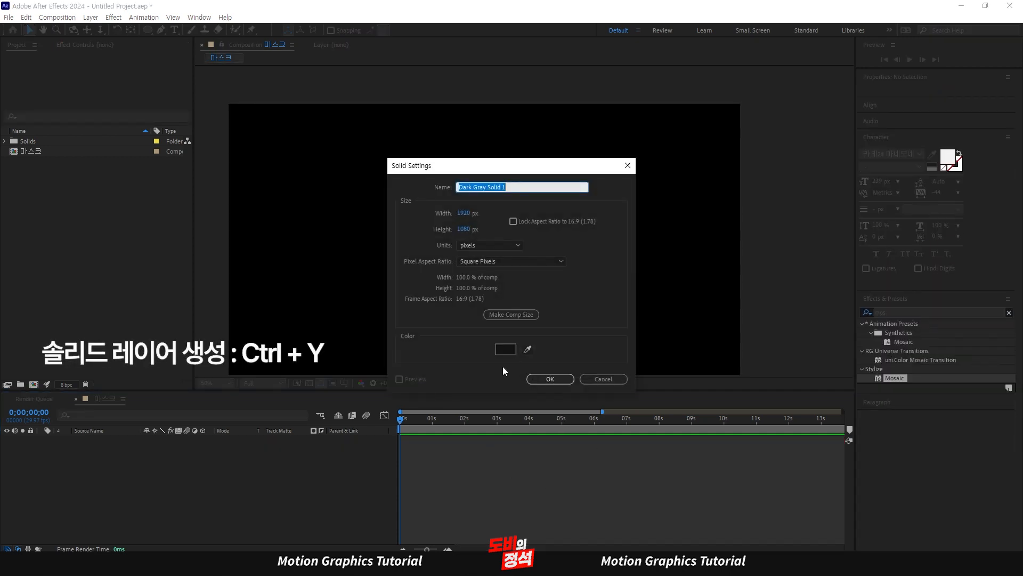
{"action": "left_click", "coordinate": [505, 350]}
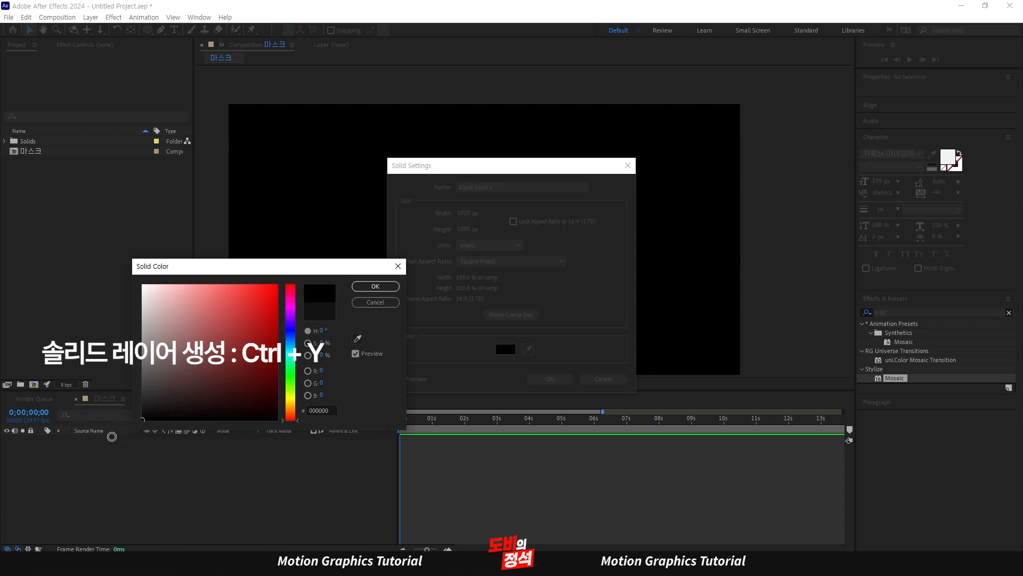
{"action": "left_click", "coordinate": [376, 286]}
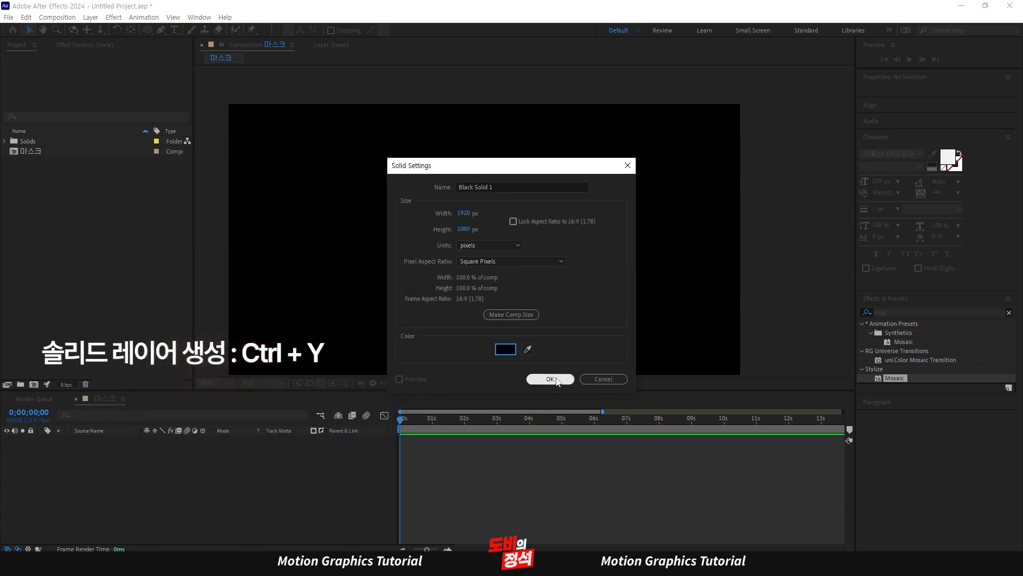
{"action": "left_click", "coordinate": [551, 381]}
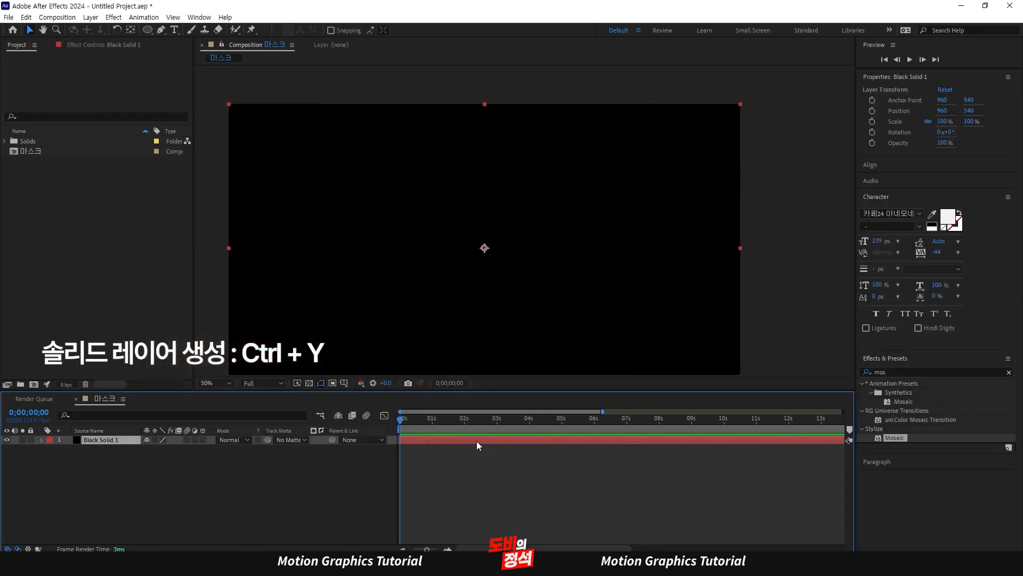
Paste the cut letter masks onto the Black Solid 1 layer and check their outlines
{"action": "left_click", "coordinate": [567, 488]}
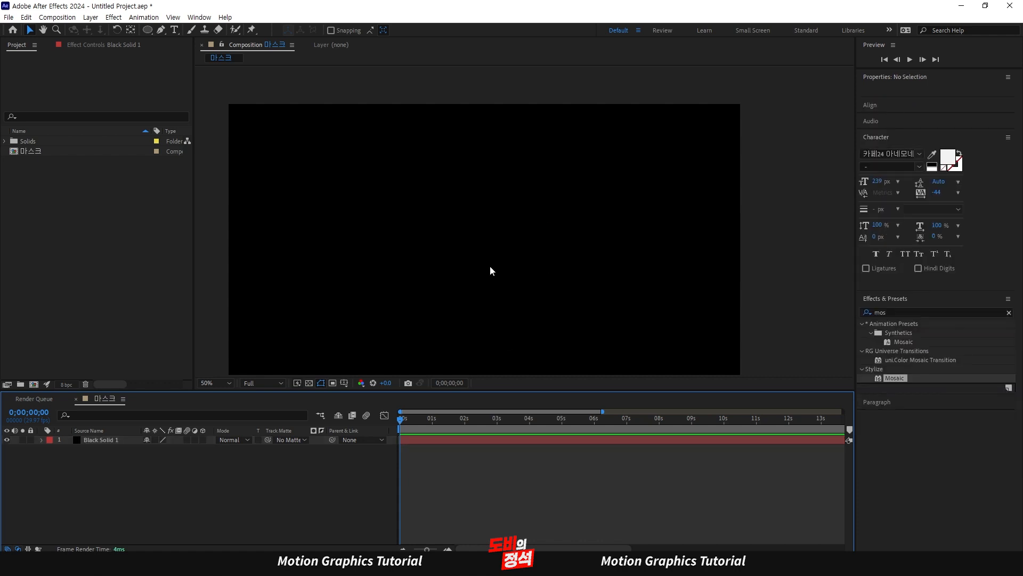
{"action": "left_click", "coordinate": [541, 251]}
{"action": "left_click", "coordinate": [535, 463]}
{"action": "left_click", "coordinate": [453, 442]}
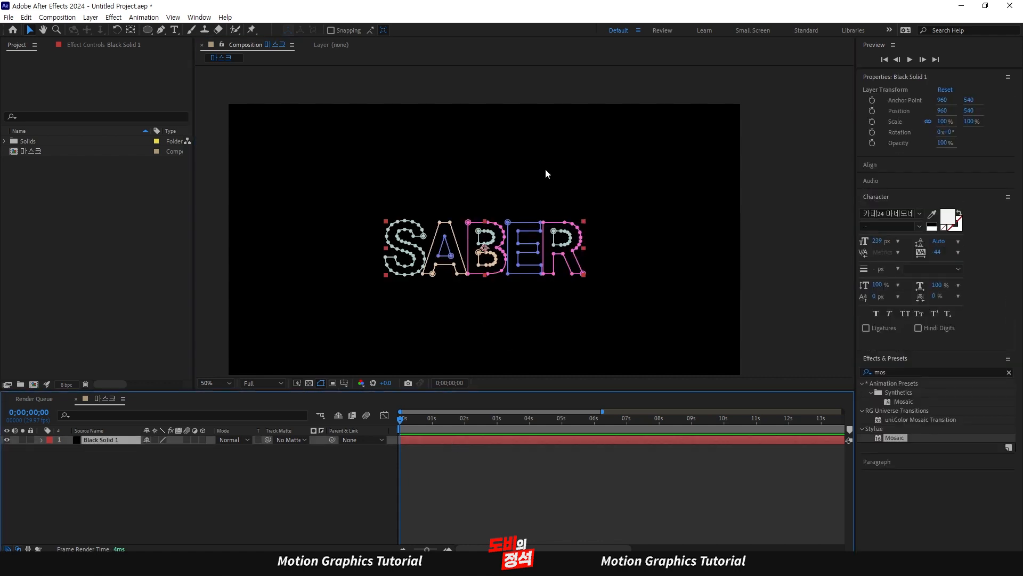
{"action": "left_click", "coordinate": [482, 469]}
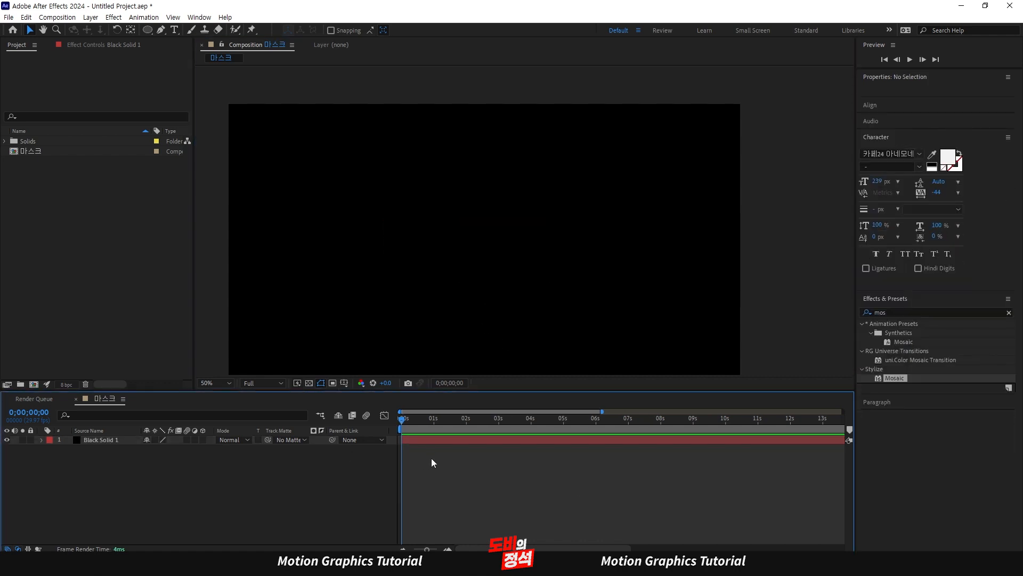
{"action": "left_click", "coordinate": [456, 441]}
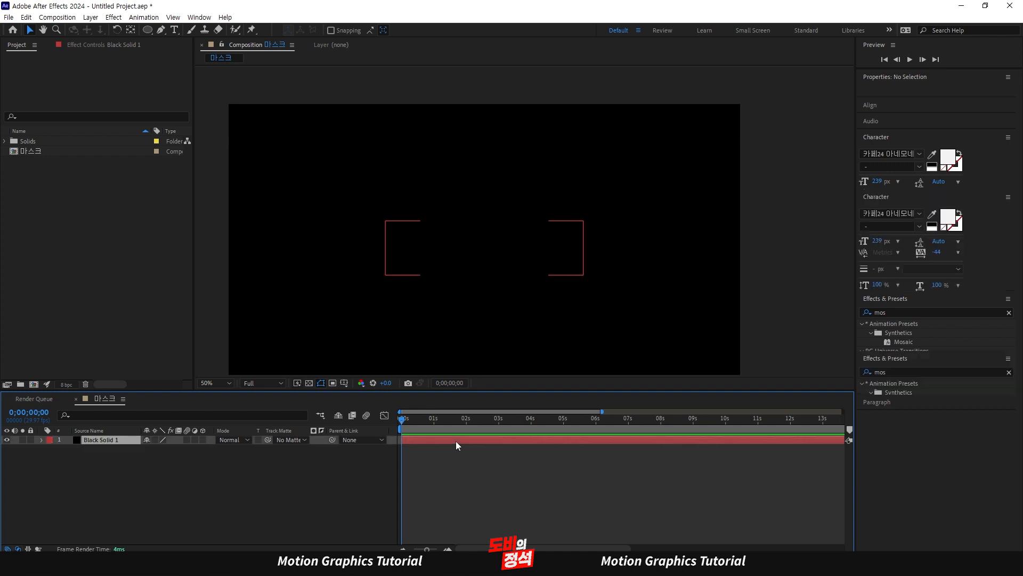
{"action": "left_click", "coordinate": [539, 478]}
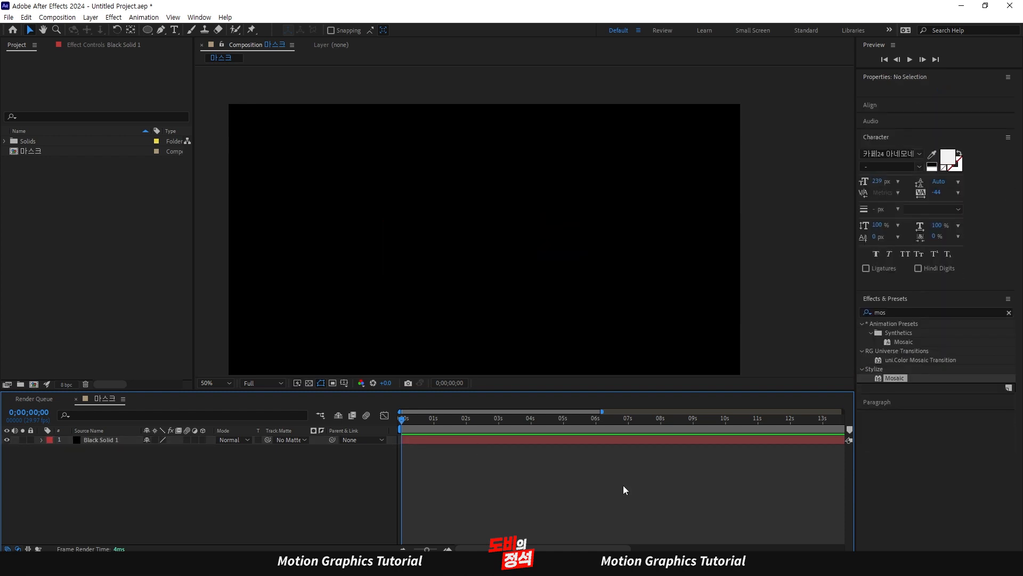
Clear the mos search from the effects list and select the Black Solid 1 layer
{"action": "left_click", "coordinate": [896, 296]}
{"action": "left_click", "coordinate": [894, 300]}
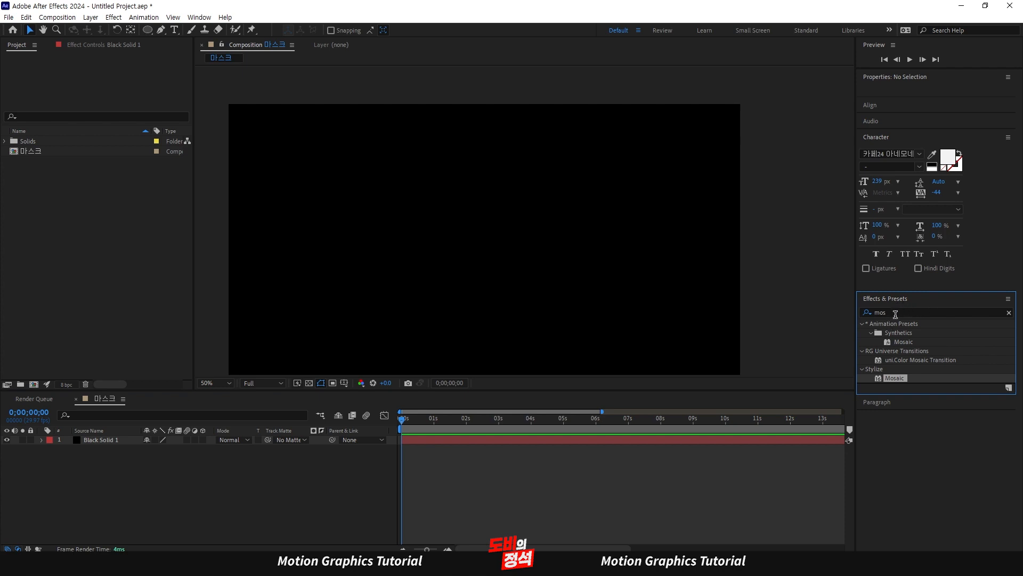
{"action": "type", "text": "dddd"}
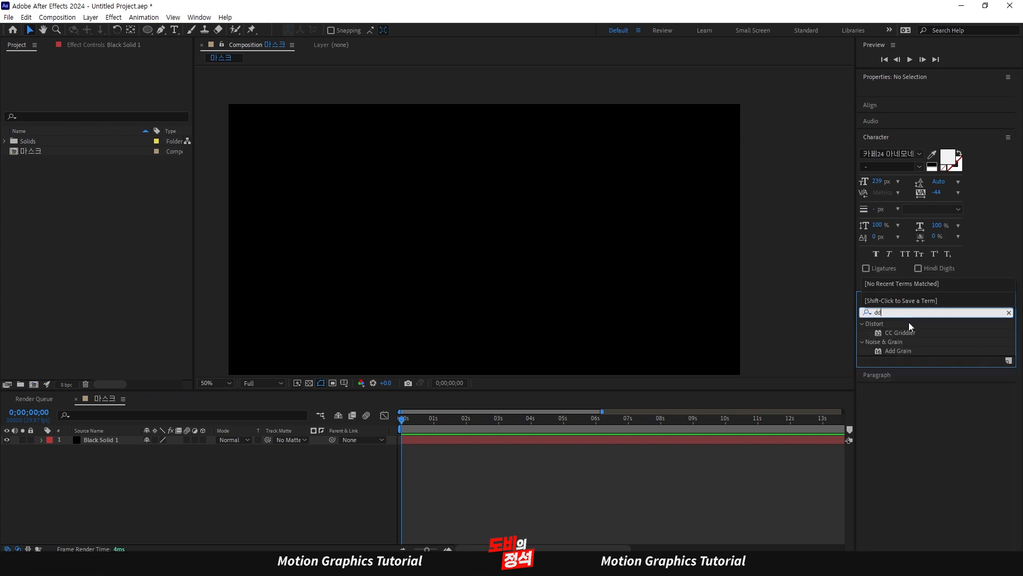
{"action": "key", "text": "BackSpace"}
{"action": "key", "text": "BackSpace"}
{"action": "key", "text": "BackSpace"}
{"action": "key", "text": "BackSpace"}
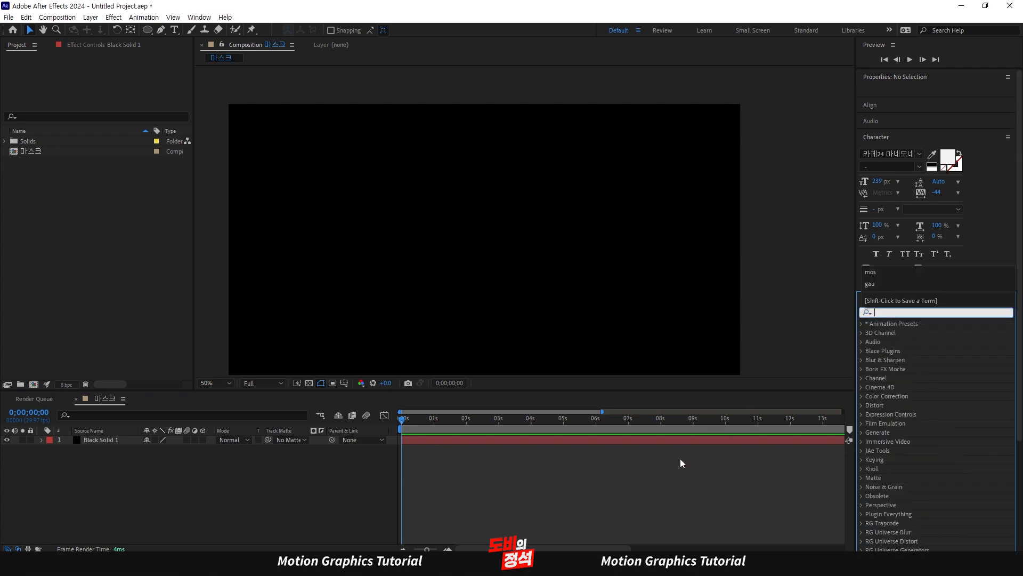
{"action": "left_click", "coordinate": [576, 461]}
{"action": "left_click", "coordinate": [500, 440]}
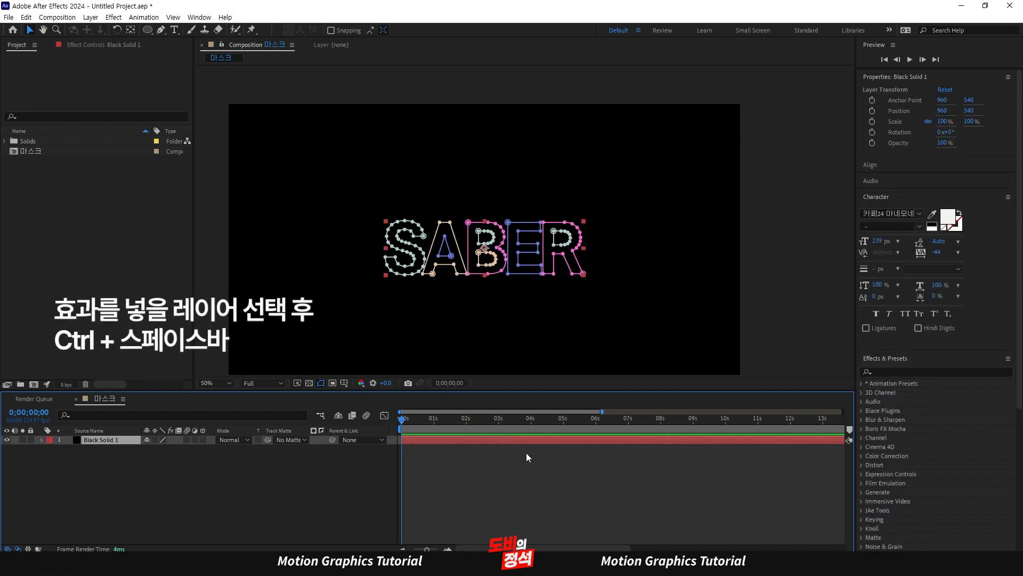
Search the effects for saber and apply the Saber effect to the Black Solid 1 layer
{"action": "key", "text": "ctrl+space"}
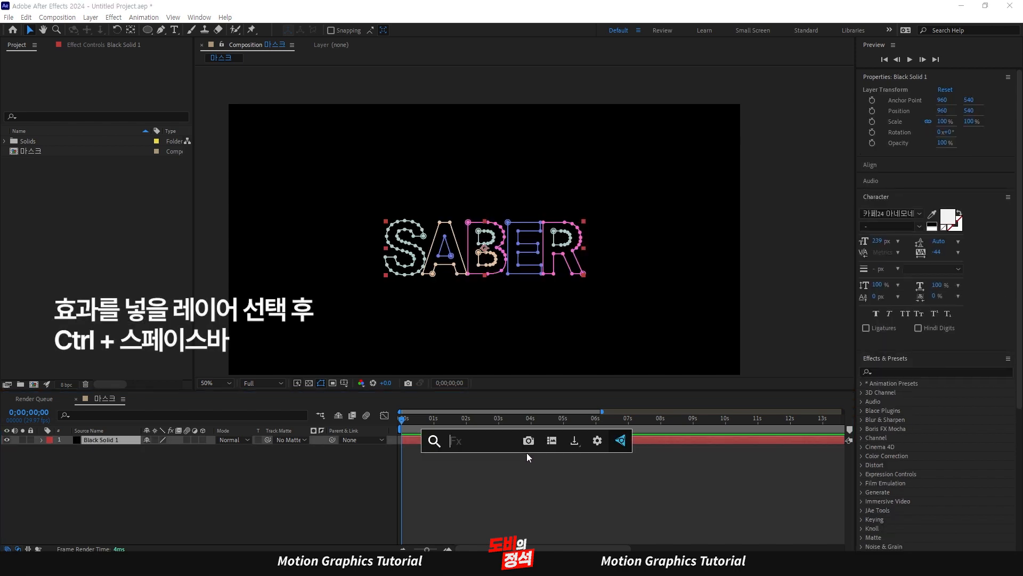
{"action": "type", "text": "sa"}
{"action": "key", "text": "BackSpace"}
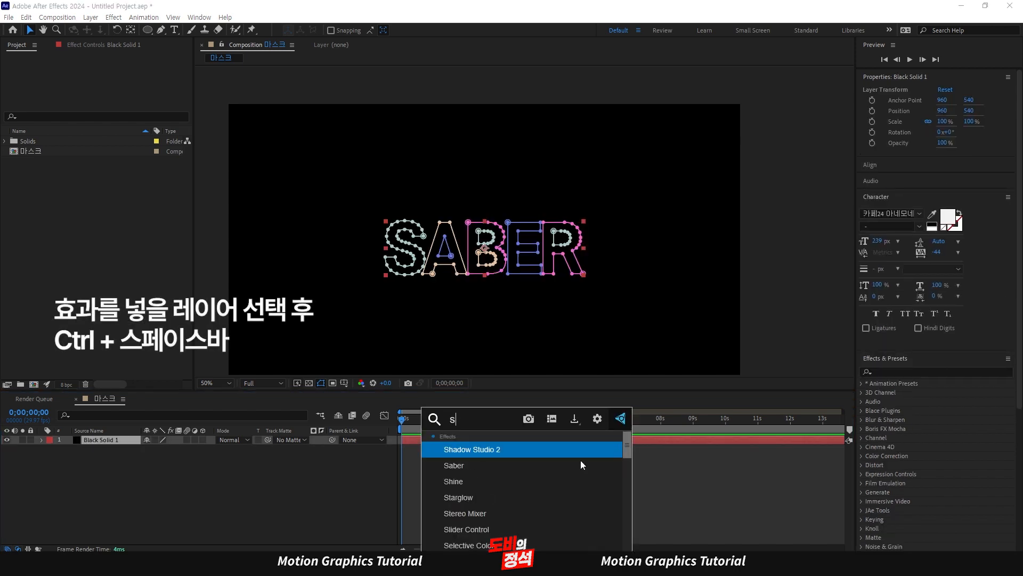
{"action": "key", "text": "BackSpace"}
{"action": "type", "text": "s"}
{"action": "key", "text": "BackSpace"}
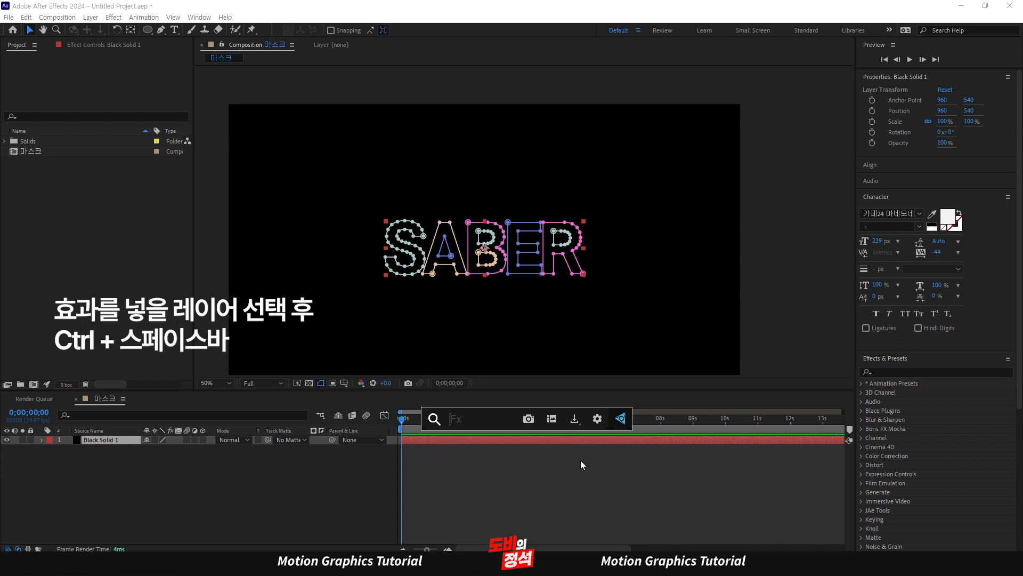
{"action": "type", "text": "sa"}
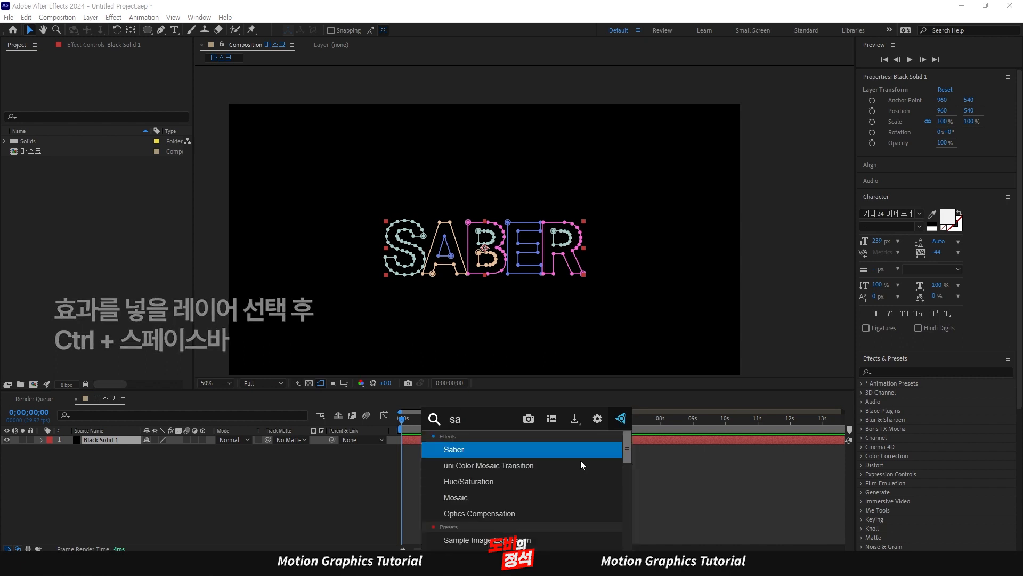
{"action": "type", "text": "ber"}
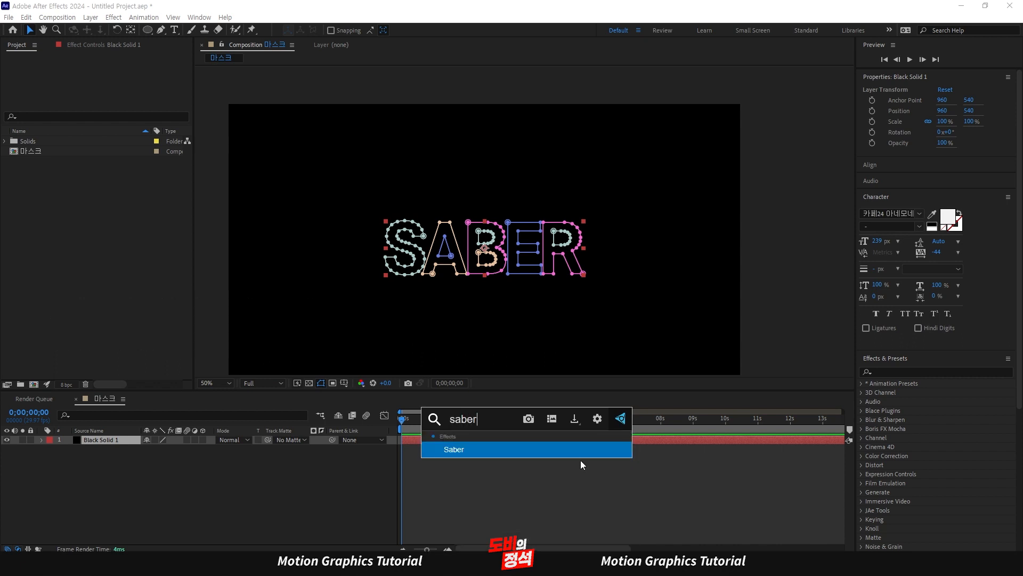
{"action": "left_click", "coordinate": [457, 450]}
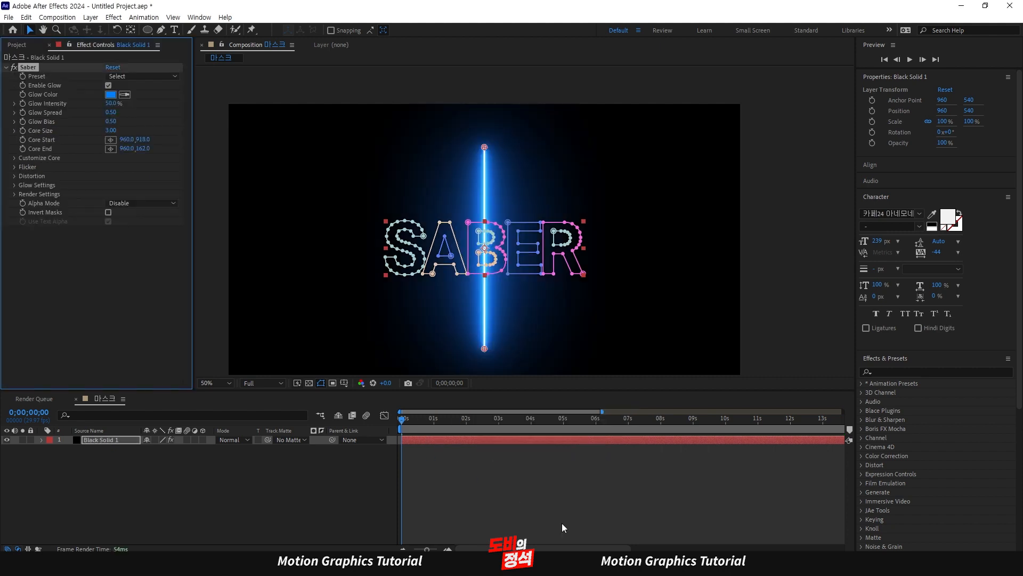
Set the Saber effect's Core Type to Layer Masks on the Black Solid 1 layer
{"action": "left_click", "coordinate": [567, 455]}
{"action": "left_click", "coordinate": [565, 441]}
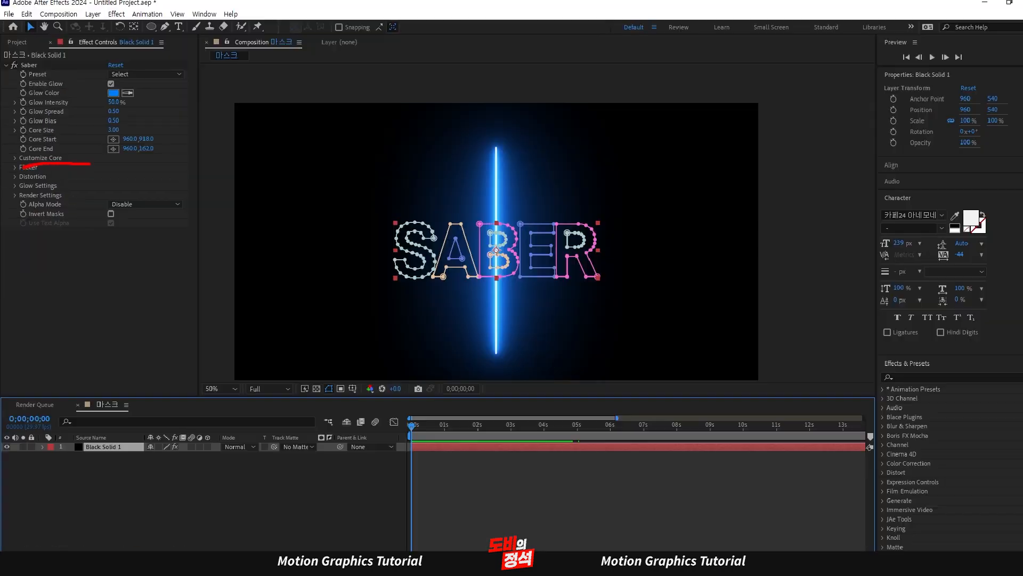
{"action": "left_click", "coordinate": [15, 158]}
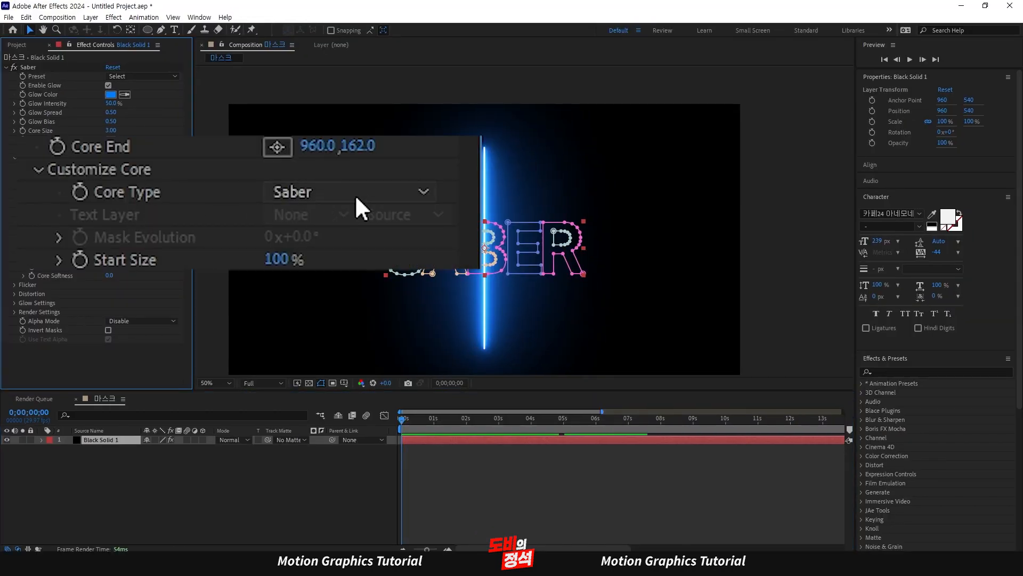
{"action": "left_click", "coordinate": [347, 194]}
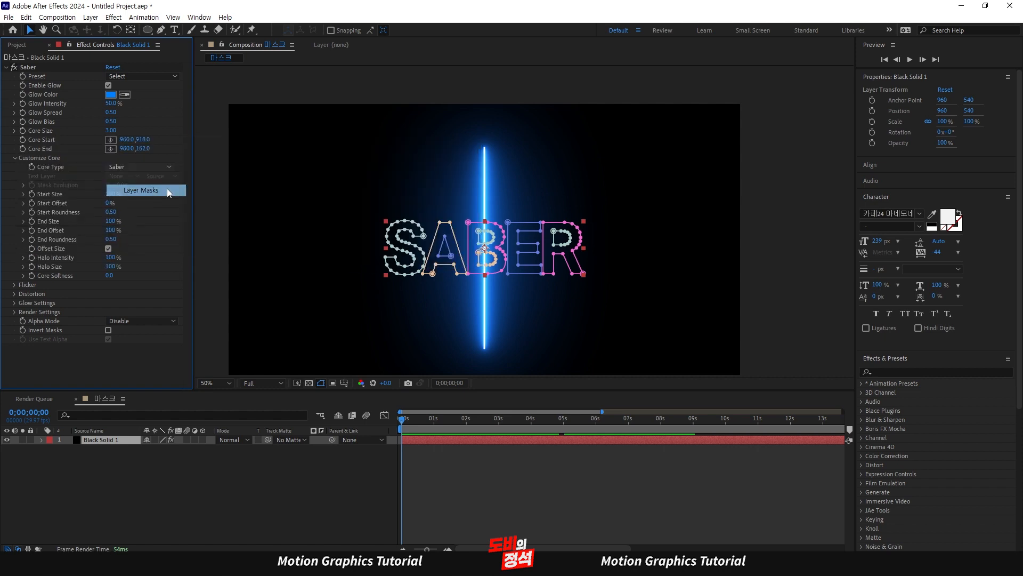
{"action": "left_click", "coordinate": [166, 190]}
{"action": "left_click", "coordinate": [506, 474]}
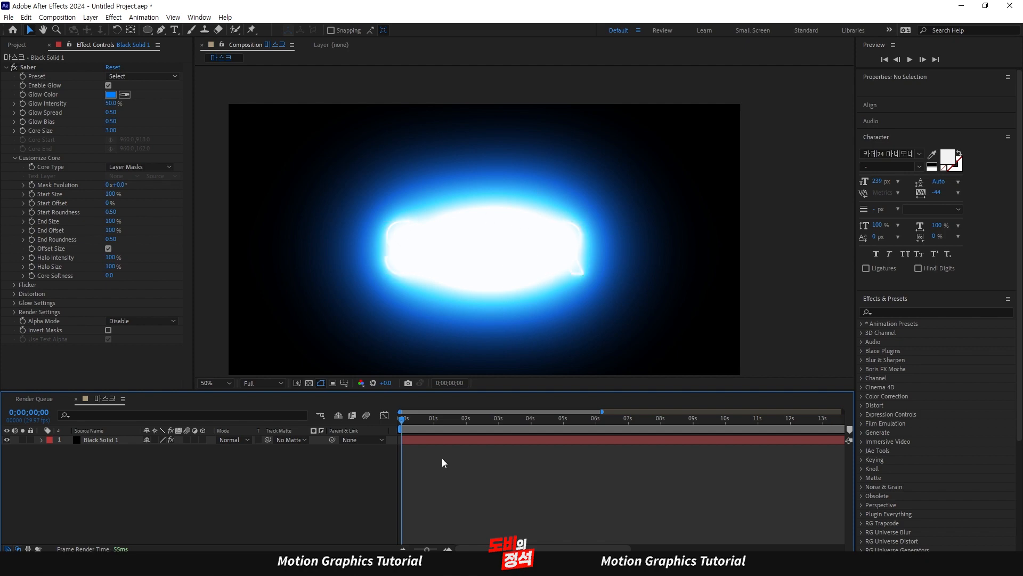
Set Saber's Glow Intensity to 9%, Glow Spread to 0.09, Glow Bias to 0.49 and Core Size to 2.20
{"action": "left_click", "coordinate": [424, 440]}
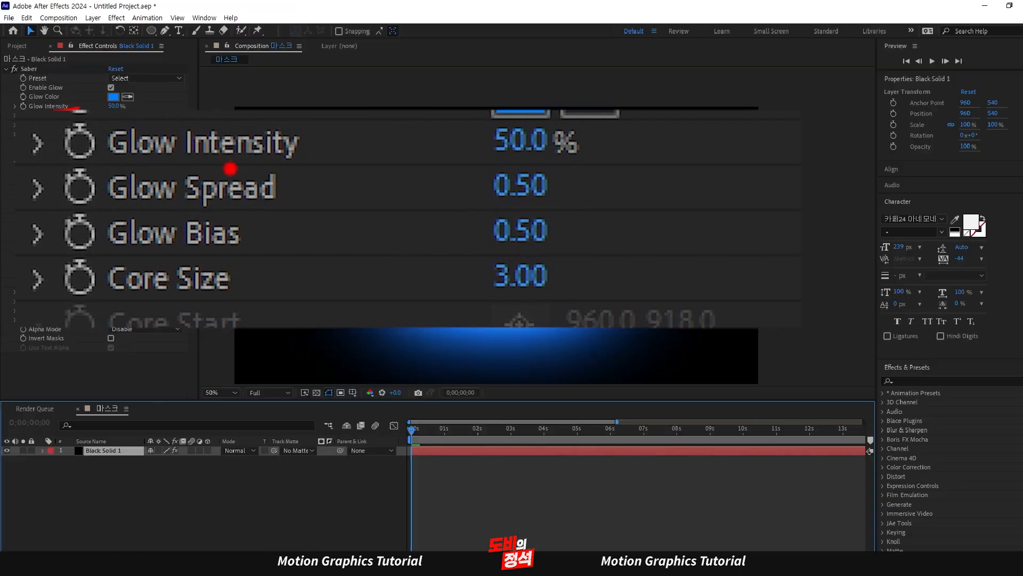
{"action": "left_click_drag", "start_coordinate": [111, 105], "coordinate": [89, 109]}
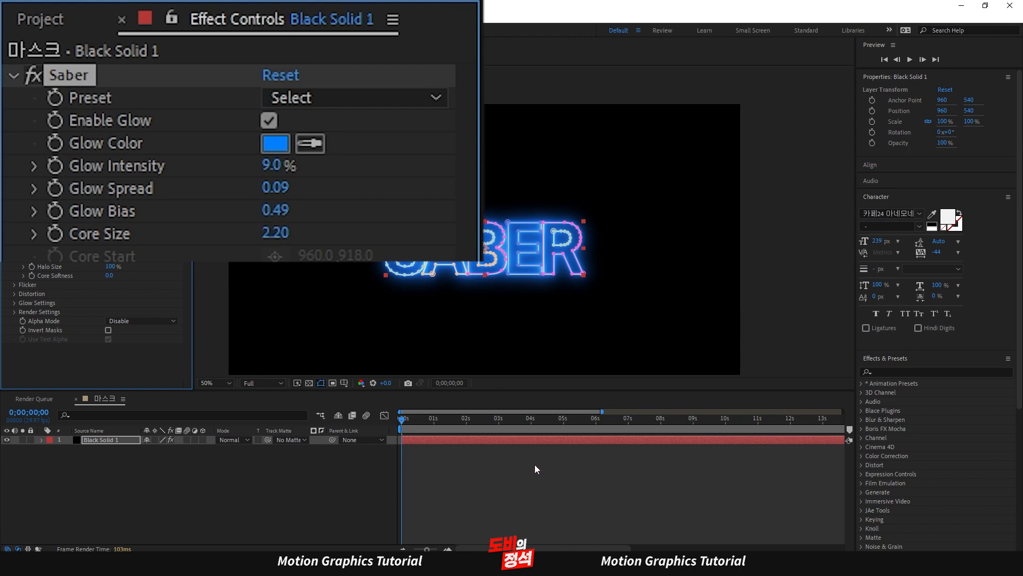
{"action": "left_click", "coordinate": [535, 465]}
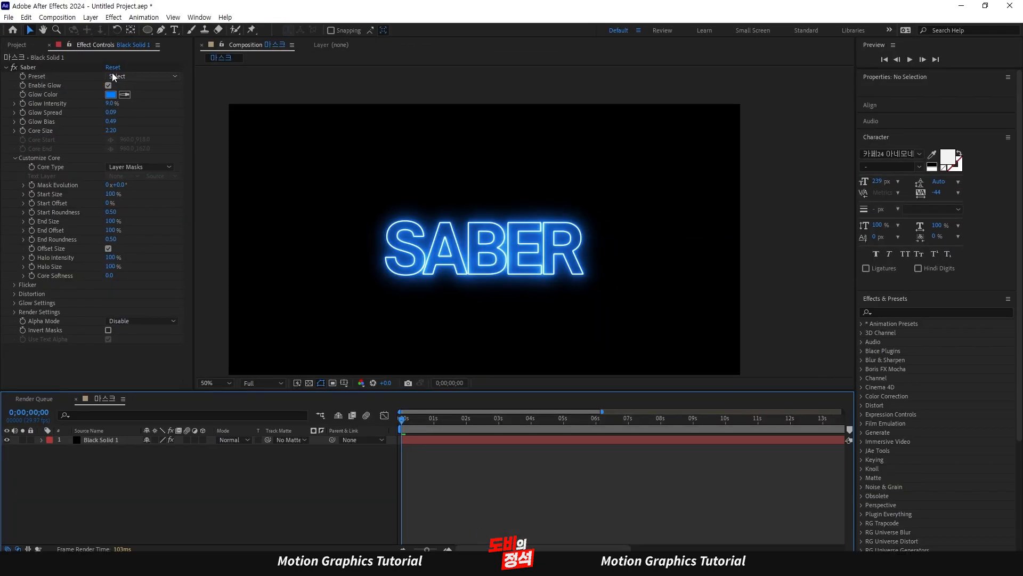
Try Saber's Hot, Hard Core, Core and Portal presets, reducing the Core glow to 35% intensity, 0.03 spread and 0.20 bias
{"action": "left_click", "coordinate": [262, 81]}
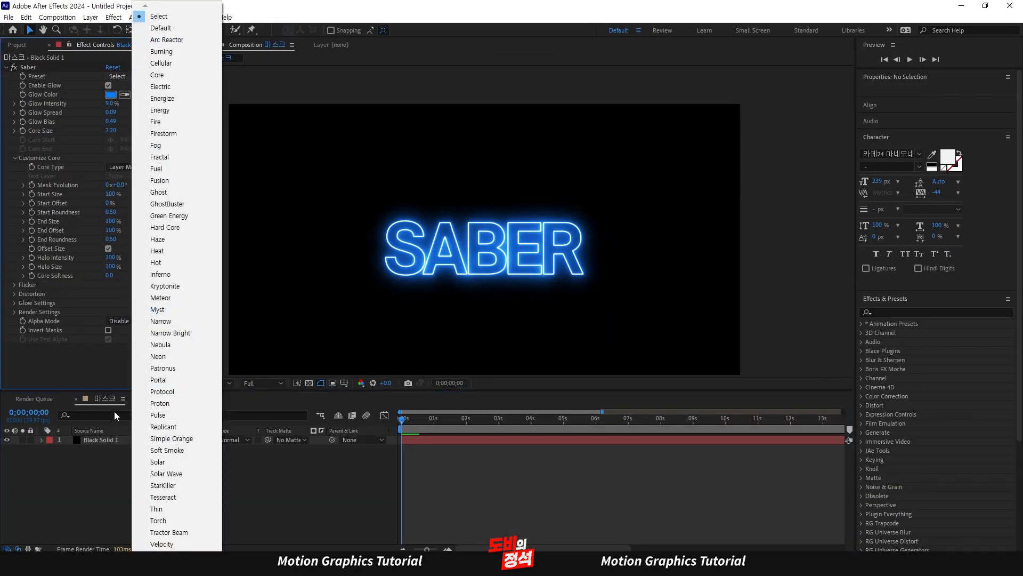
{"action": "left_click", "coordinate": [171, 264]}
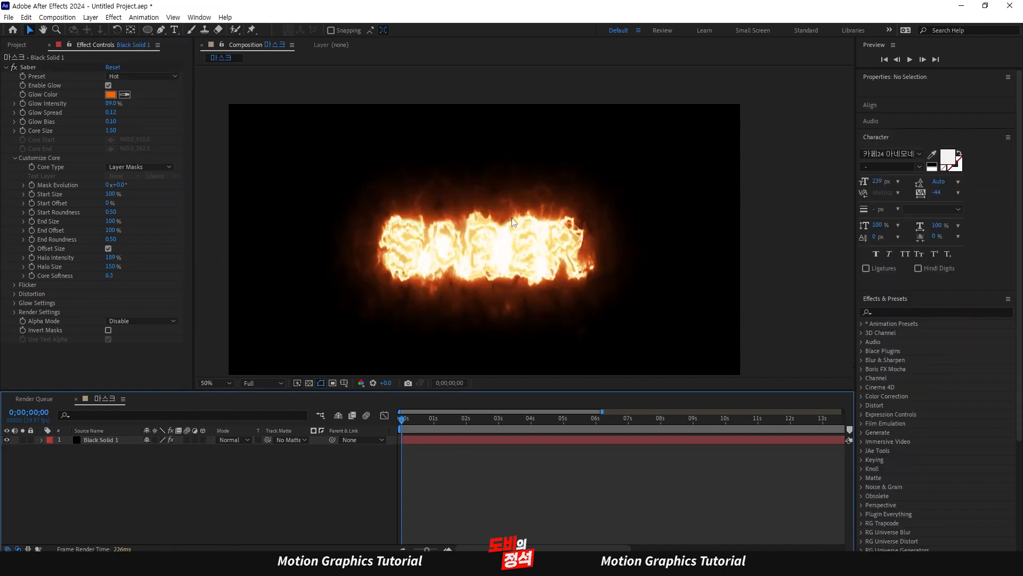
{"action": "left_click", "coordinate": [149, 76]}
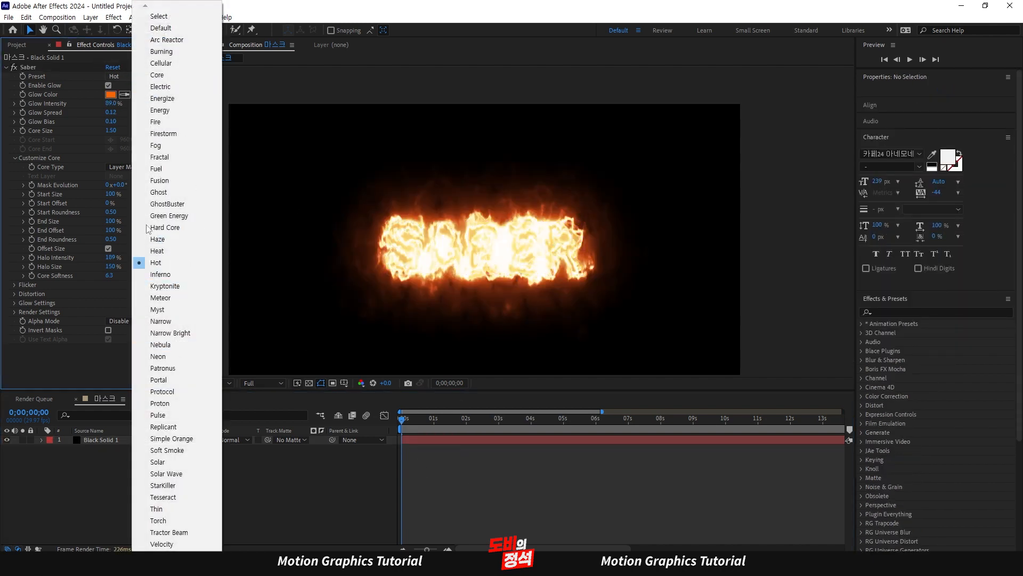
{"action": "left_click", "coordinate": [166, 227]}
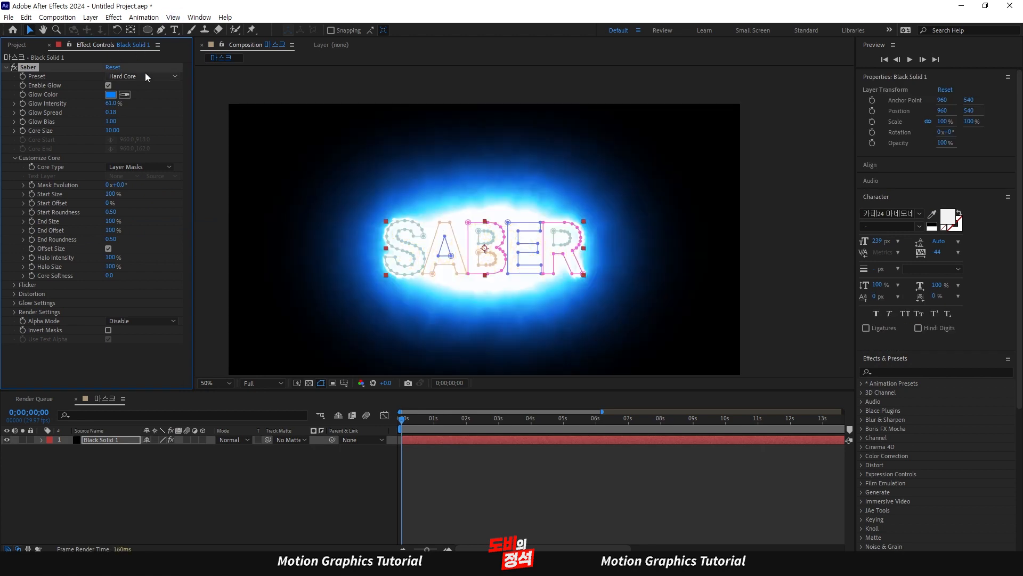
{"action": "left_click", "coordinate": [145, 74]}
{"action": "left_click", "coordinate": [164, 74]}
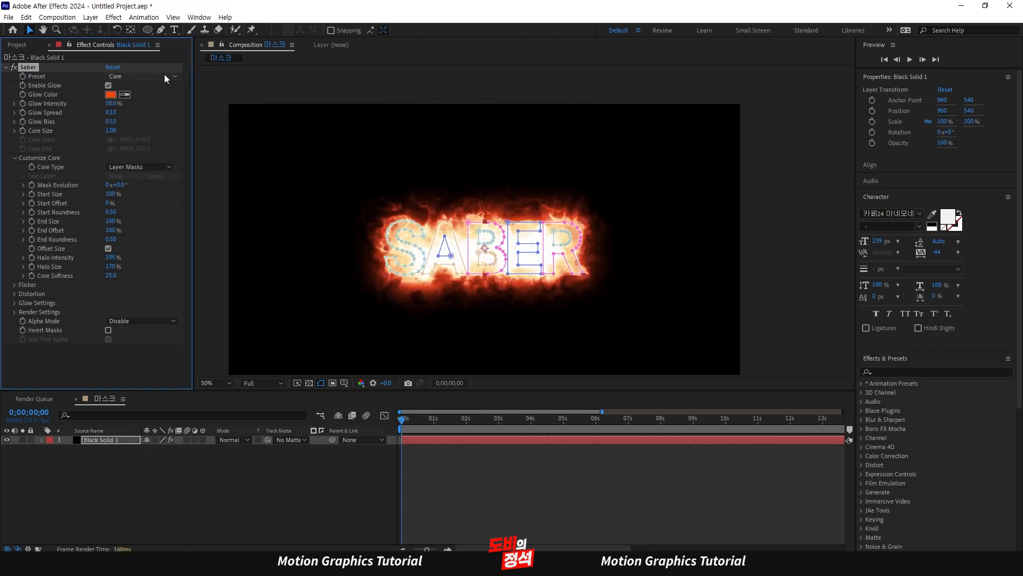
{"action": "left_click", "coordinate": [164, 74]}
{"action": "left_click", "coordinate": [158, 379]}
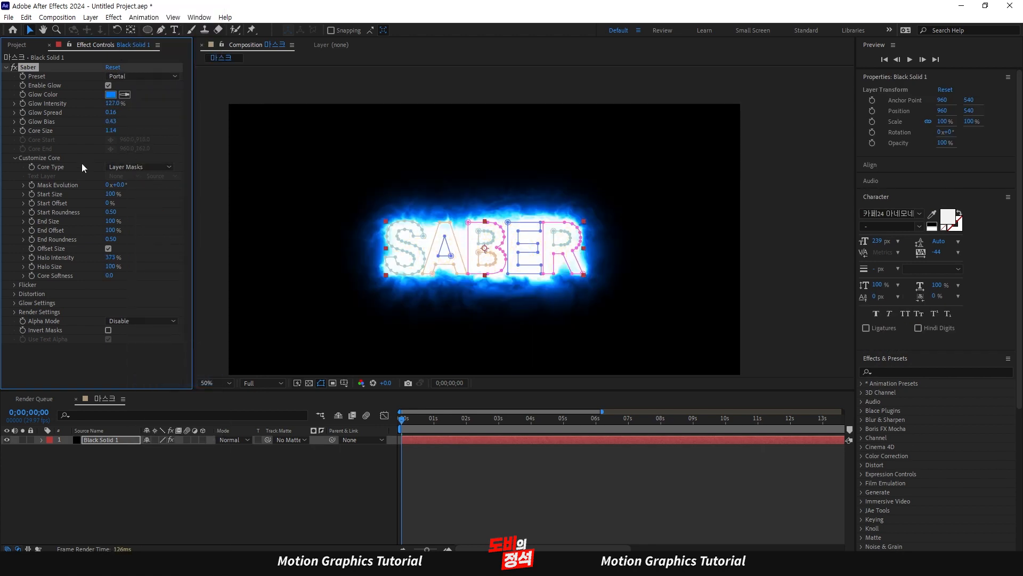
{"action": "mouse_move", "coordinate": [112, 104]}
{"action": "left_mouse_down"}
{"action": "mouse_move", "coordinate": [89, 113]}
{"action": "mouse_move", "coordinate": [109, 123]}
{"action": "left_mouse_up"}
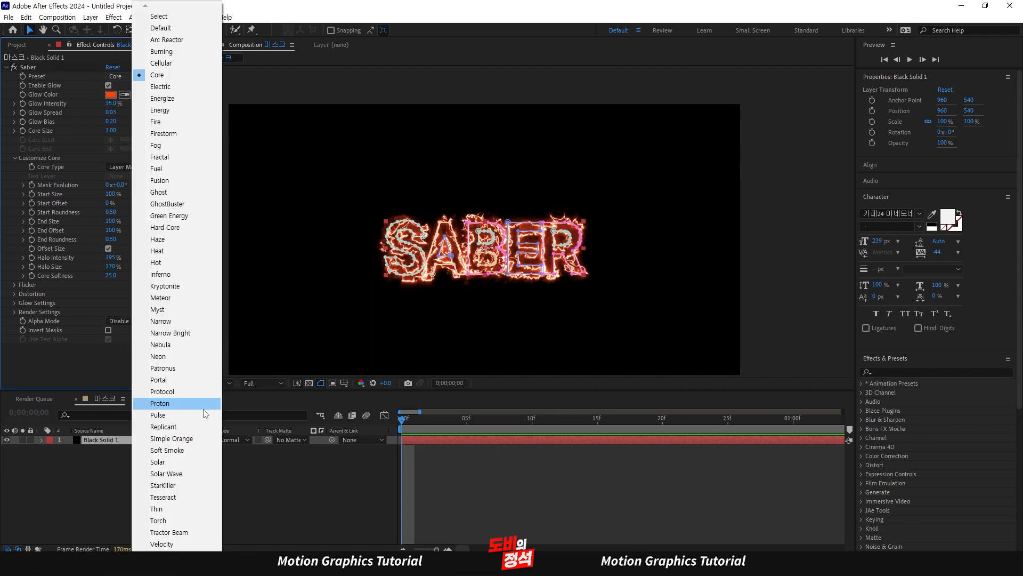
Apply Saber's Proton preset with Glow Intensity 40%, Glow Spread 0.03, Glow Bias 0.27 and Core Size 2.30, and preview it
{"action": "left_click", "coordinate": [160, 404]}
{"action": "left_click", "coordinate": [395, 331]}
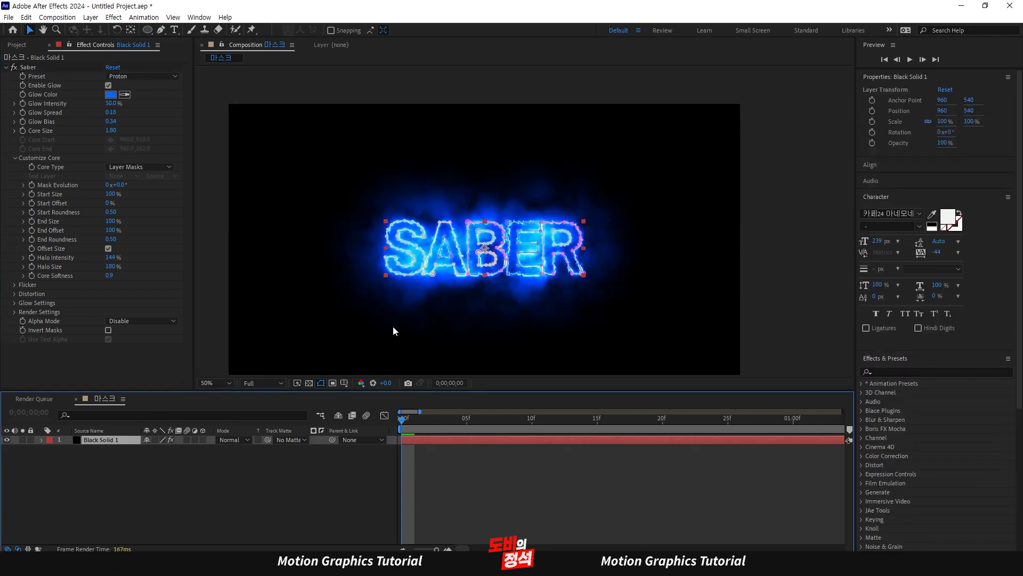
{"action": "mouse_move", "coordinate": [112, 104]}
{"action": "left_mouse_down"}
{"action": "mouse_move", "coordinate": [102, 113]}
{"action": "mouse_move", "coordinate": [108, 131]}
{"action": "left_mouse_up"}
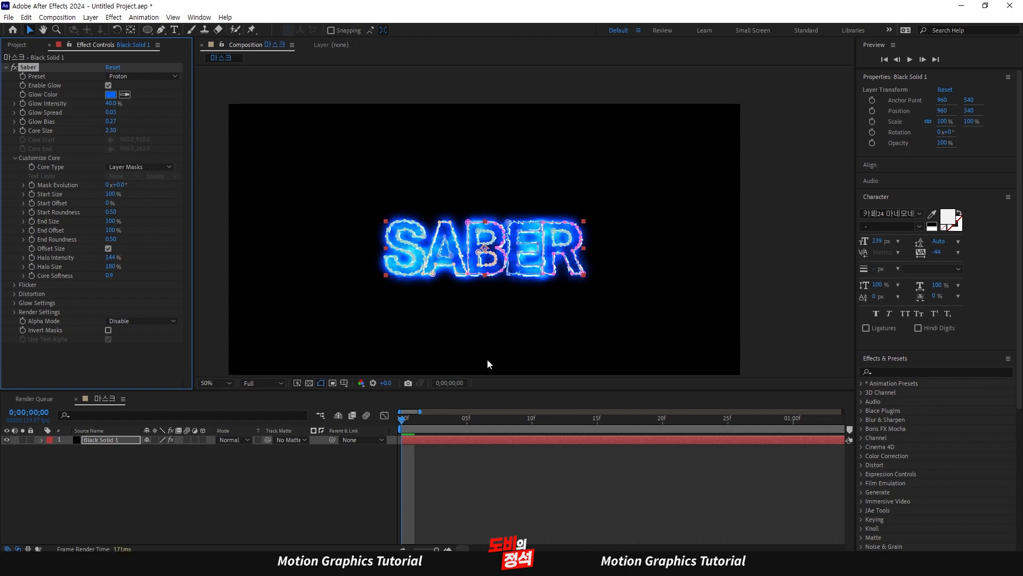
{"action": "left_click", "coordinate": [512, 485]}
{"action": "key", "text": "space"}
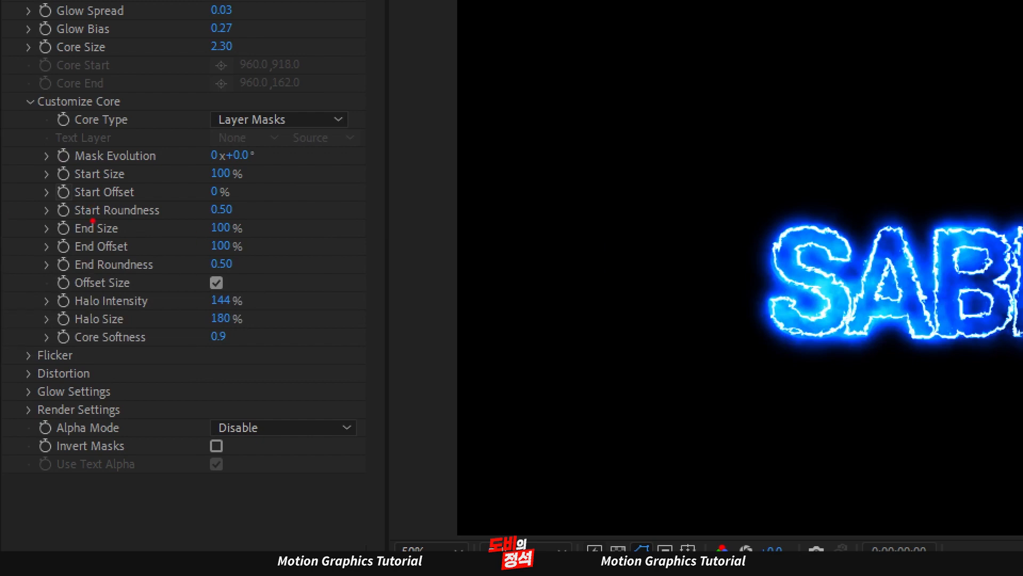
Set Saber's End Offset to 0% and add a keyframe for it at the start of the timeline
{"action": "left_click_drag", "start_coordinate": [94, 257], "coordinate": [149, 265]}
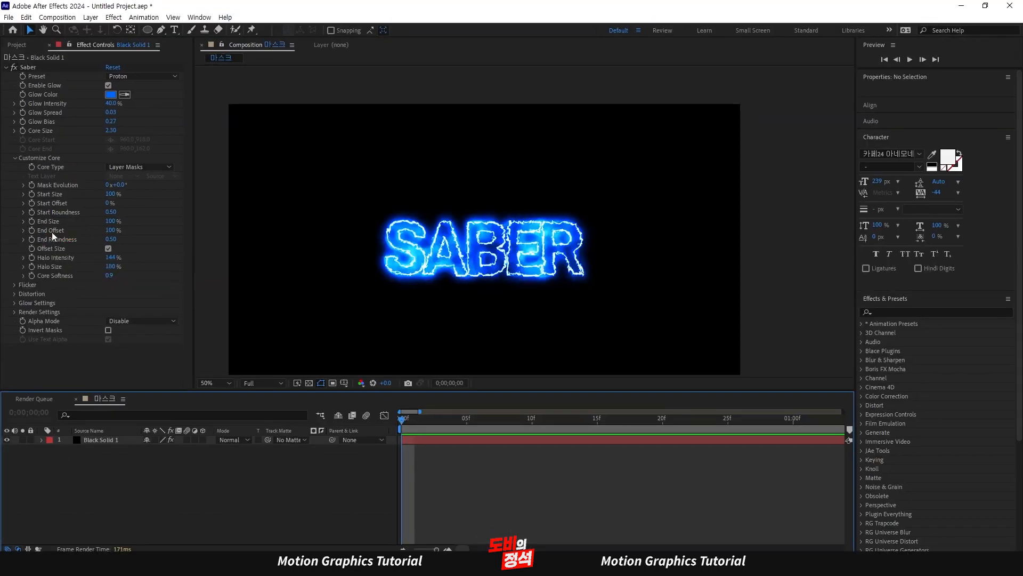
{"action": "left_click", "coordinate": [222, 245]}
{"action": "type", "text": "0"}
{"action": "left_click", "coordinate": [339, 341]}
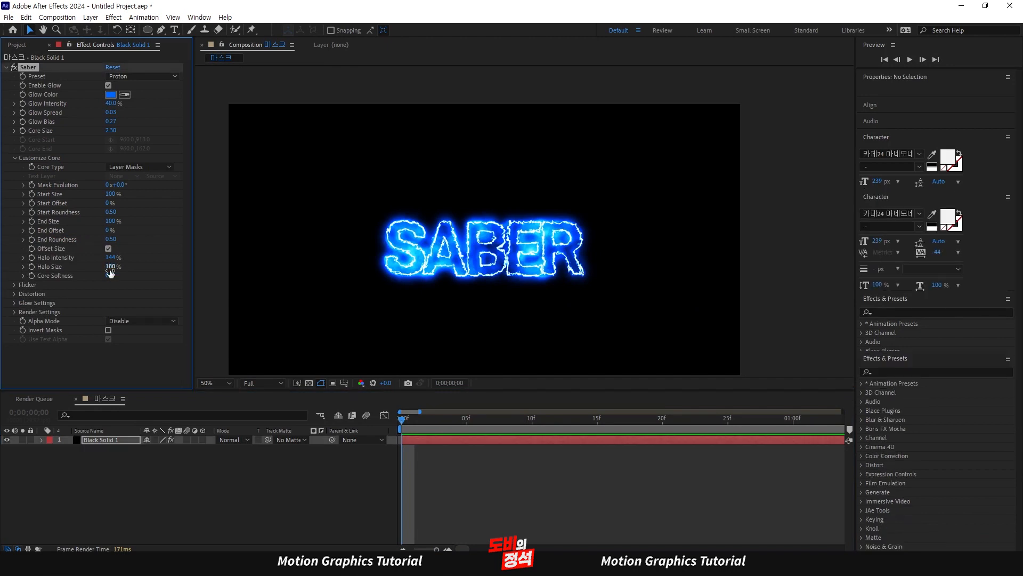
{"action": "left_click", "coordinate": [487, 497]}
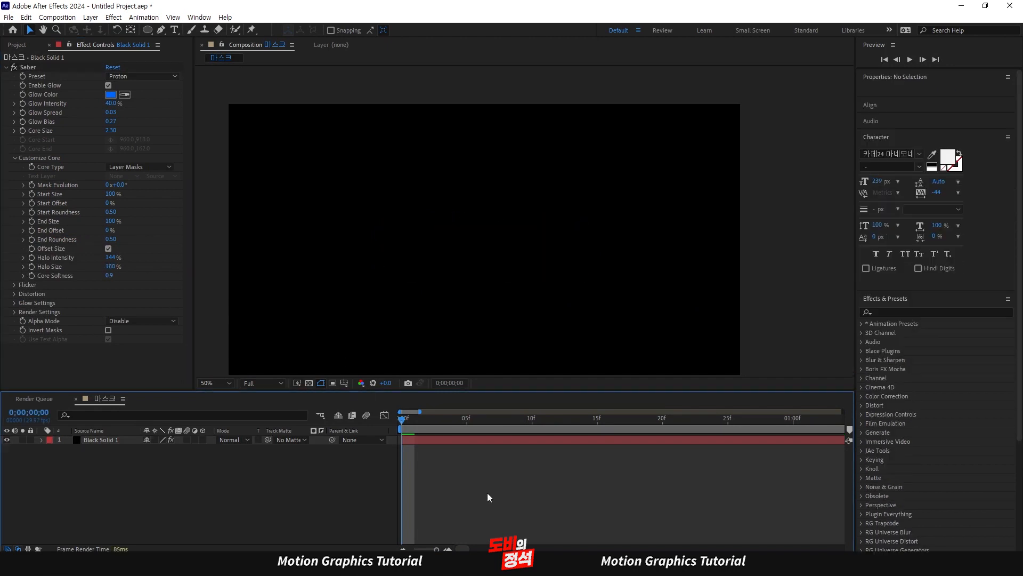
{"action": "left_click", "coordinate": [30, 231]}
Keyframe Saber's End Offset at 100% at 0;00;01;00 and preview the lettering being drawn
{"action": "key", "text": "shift+Page_Down"}
{"action": "key", "text": "shift+Page_Down"}
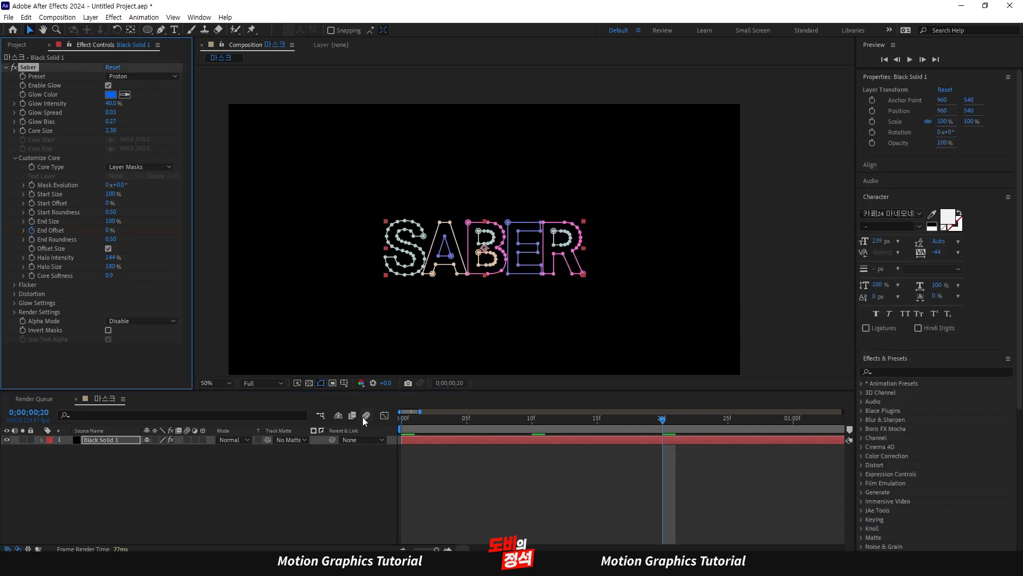
{"action": "key", "text": "shift+Page_Down"}
{"action": "left_click", "coordinate": [108, 232]}
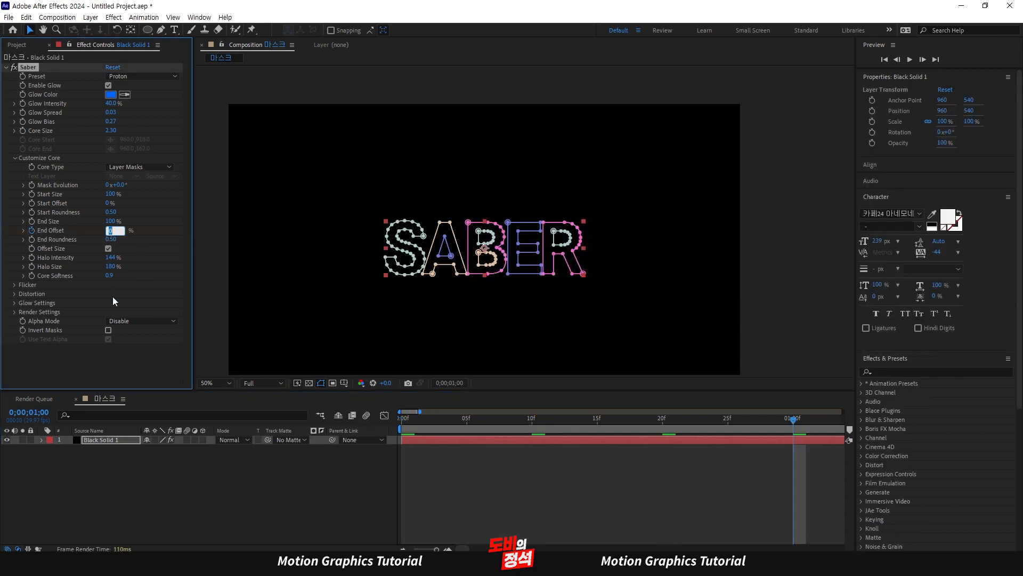
{"action": "type", "text": "100"}
{"action": "key", "text": "Return"}
{"action": "key", "text": "space"}
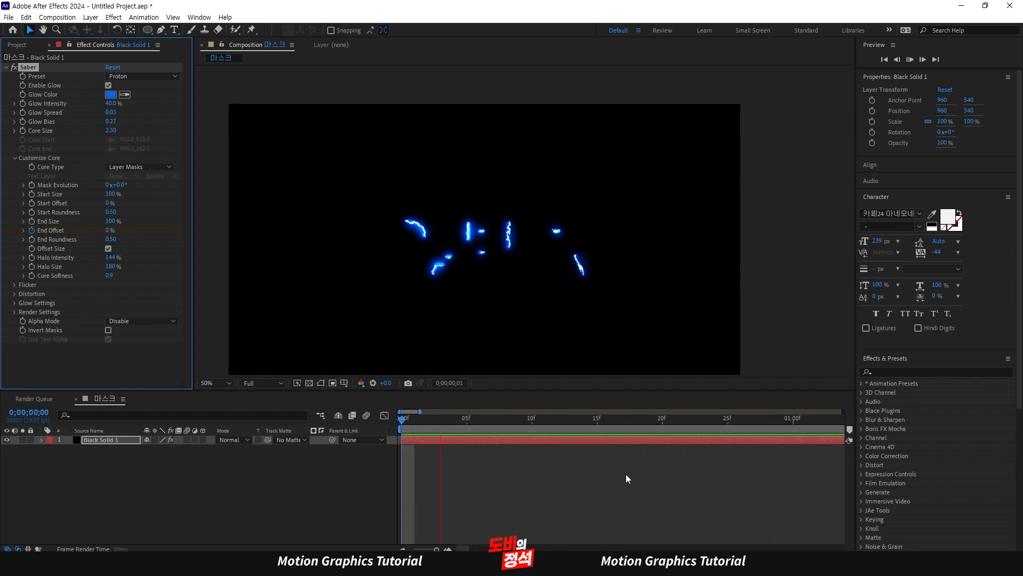
{"action": "left_click", "coordinate": [643, 475]}
{"action": "scroll", "coordinate": [643, 475], "scroll_direction": "down", "scroll_amount": 5}
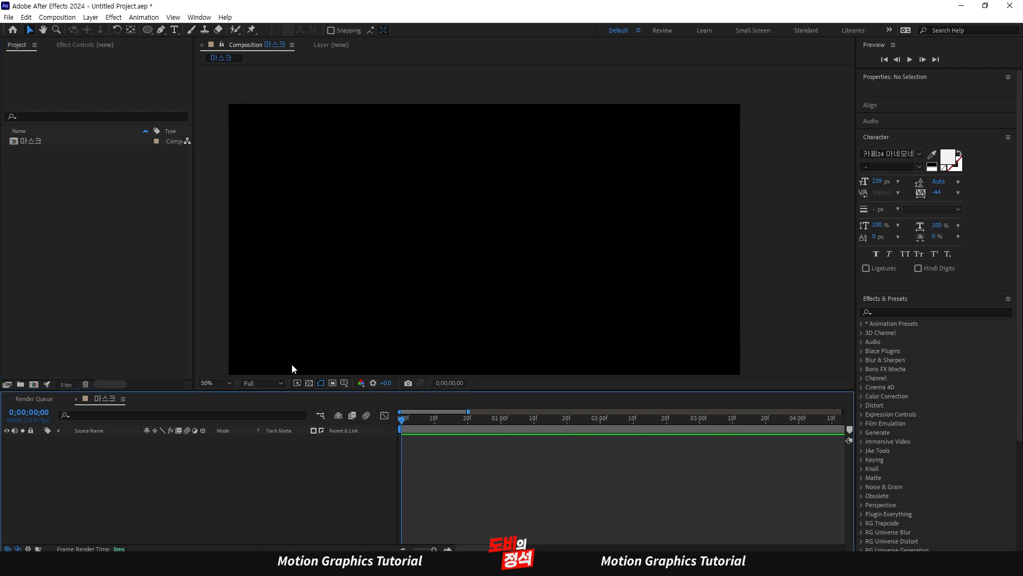
Import the three photos 김민재, 손흥민 and 황희찬 from the 사진 folder as footage
{"action": "double_click", "coordinate": [44, 175]}
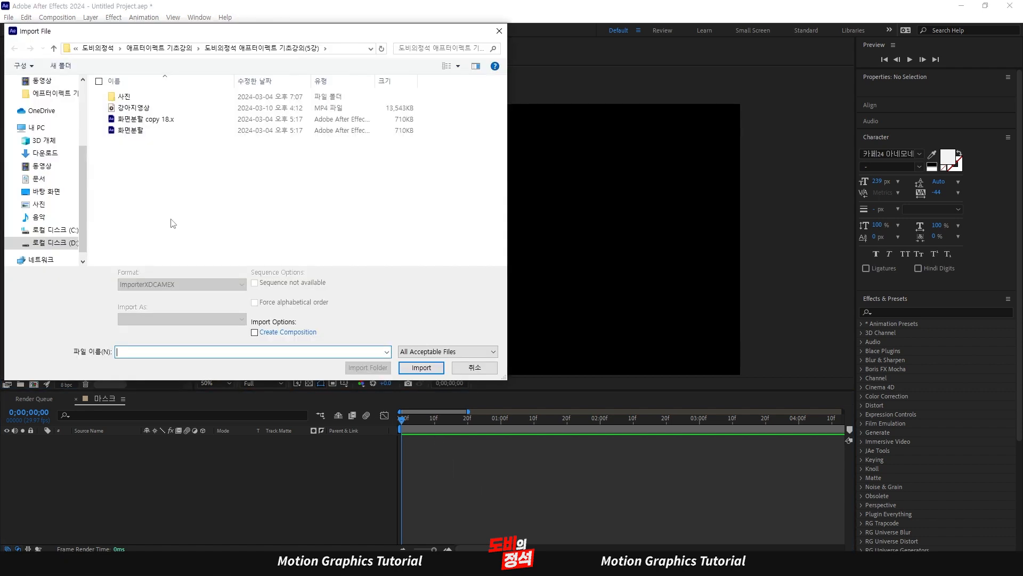
{"action": "double_click", "coordinate": [138, 96]}
{"action": "left_click_drag", "start_coordinate": [325, 186], "coordinate": [117, 108]}
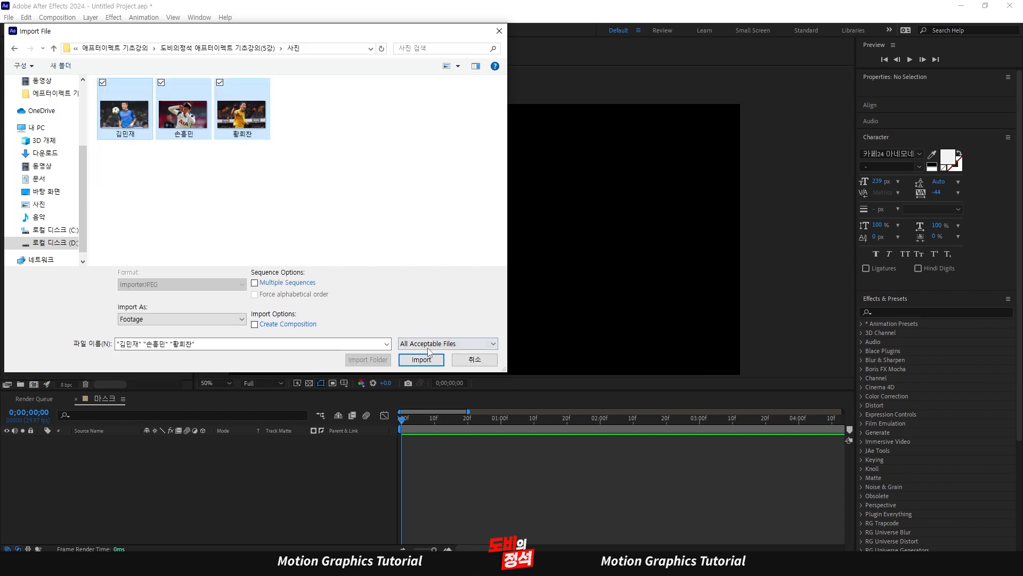
{"action": "left_click", "coordinate": [421, 359]}
{"action": "left_click", "coordinate": [86, 267]}
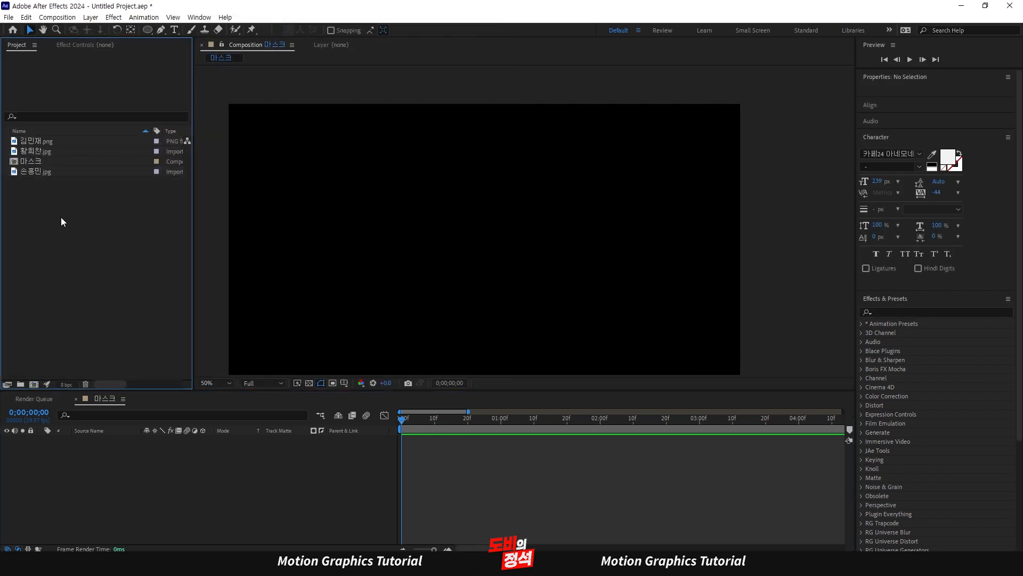
Add the 손흥민.jpg photo as a layer to the 마스크 composition
{"action": "left_click", "coordinate": [37, 172]}
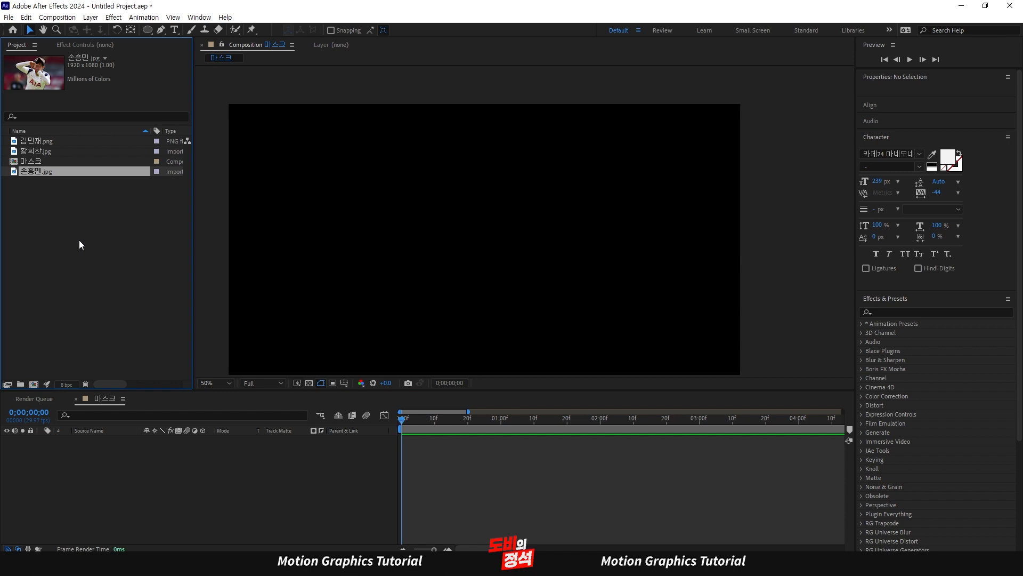
{"action": "key", "text": "ctrl+/"}
{"action": "left_click", "coordinate": [570, 502]}
{"action": "scroll", "coordinate": [595, 207], "scroll_direction": "down", "scroll_amount": 2}
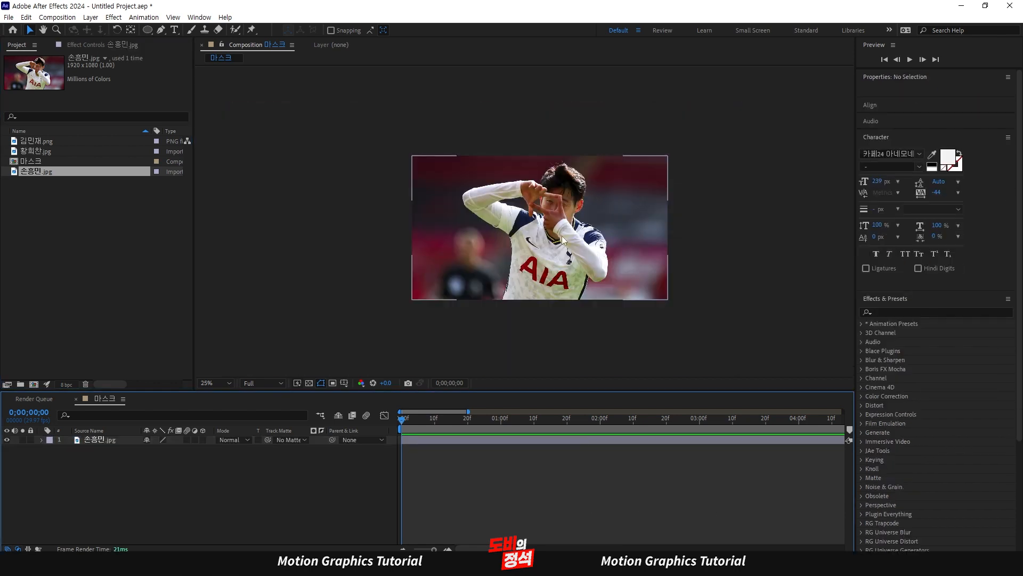
Add a rectangular mask covering the full frame of the 손흥민.jpg layer
{"action": "left_click", "coordinate": [484, 441]}
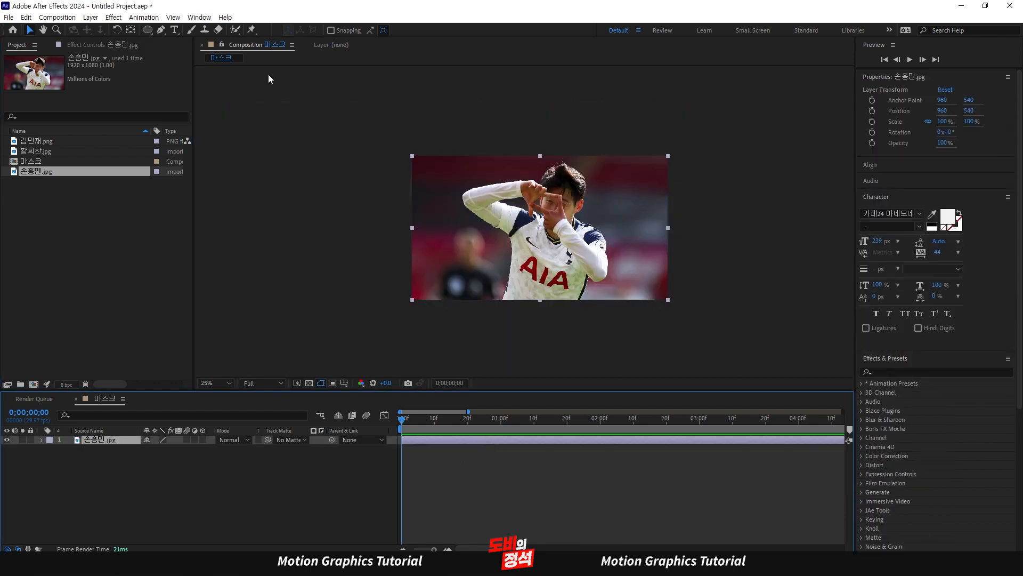
{"action": "left_click_drag", "start_coordinate": [148, 29], "coordinate": [178, 31]}
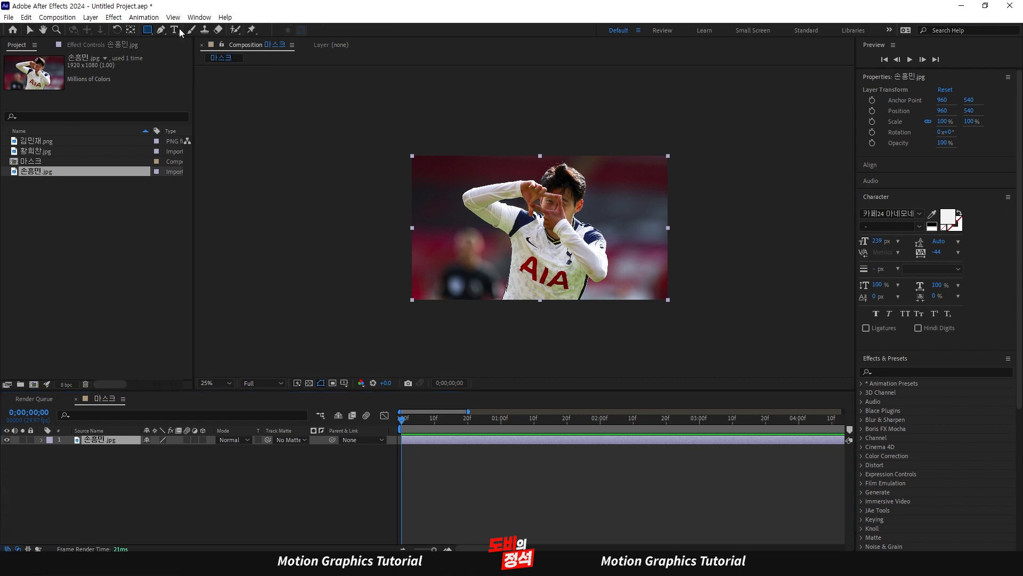
{"action": "double_click", "coordinate": [148, 31]}
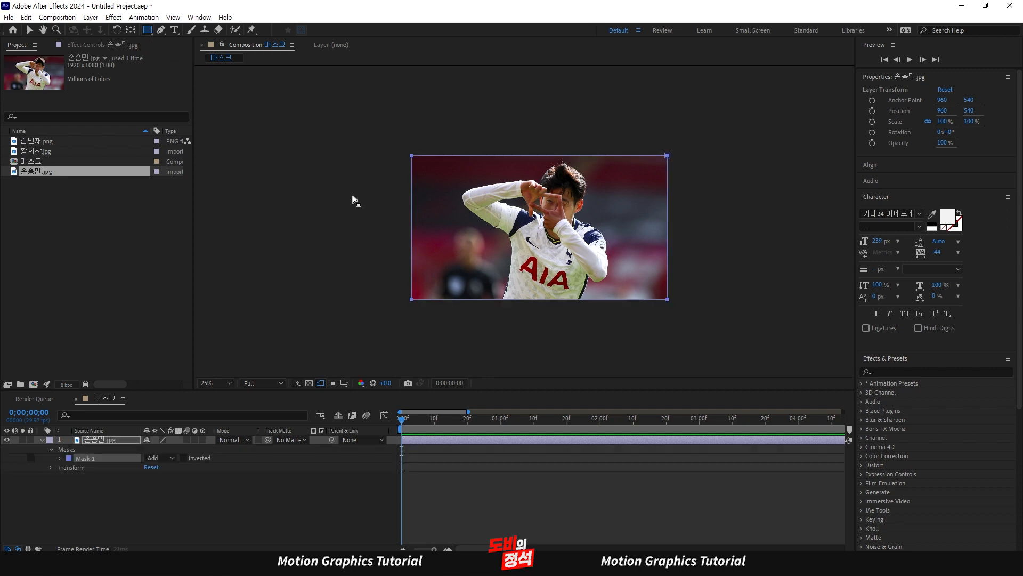
{"action": "key", "text": "v"}
{"action": "scroll", "coordinate": [538, 192], "scroll_direction": "up", "scroll_amount": 2}
{"action": "scroll", "coordinate": [538, 192], "scroll_direction": "down", "scroll_amount": 2}
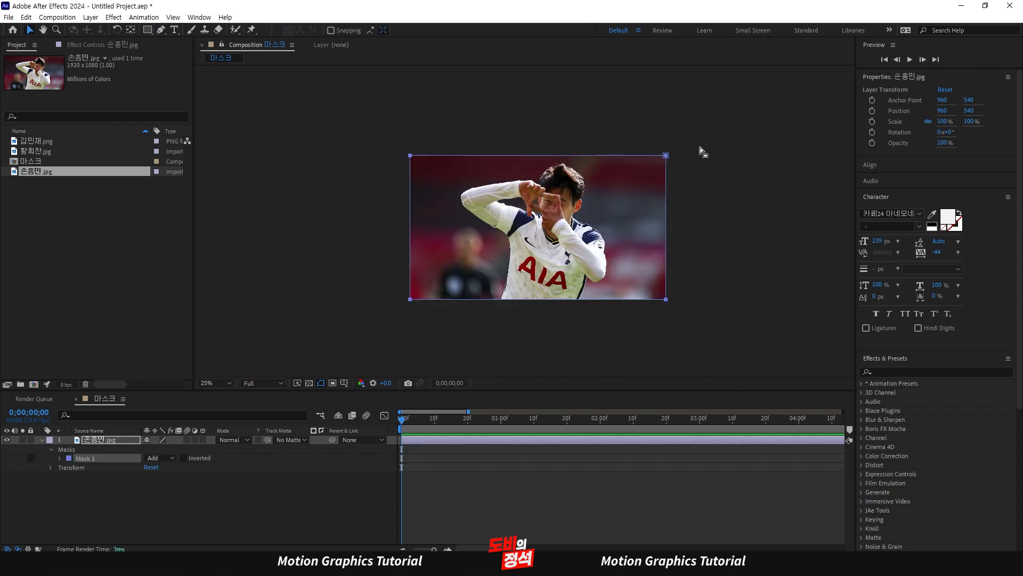
{"action": "left_click", "coordinate": [124, 495]}
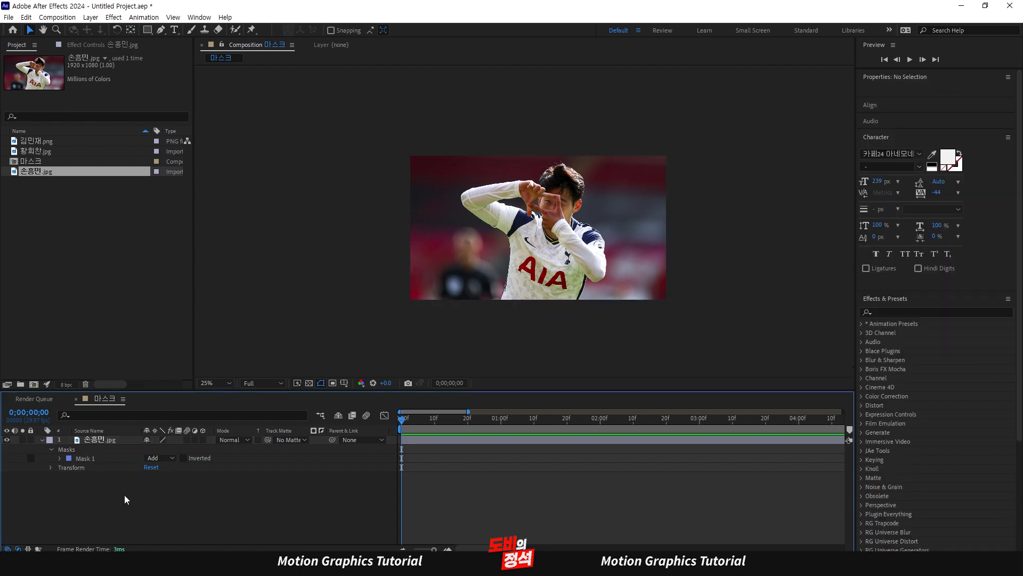
Set the right bound of Mask 1's shape to 1920/3 (640 px), limiting it to the left third of the photo
{"action": "left_click", "coordinate": [68, 461]}
{"action": "left_click", "coordinate": [60, 458]}
{"action": "left_click", "coordinate": [103, 468]}
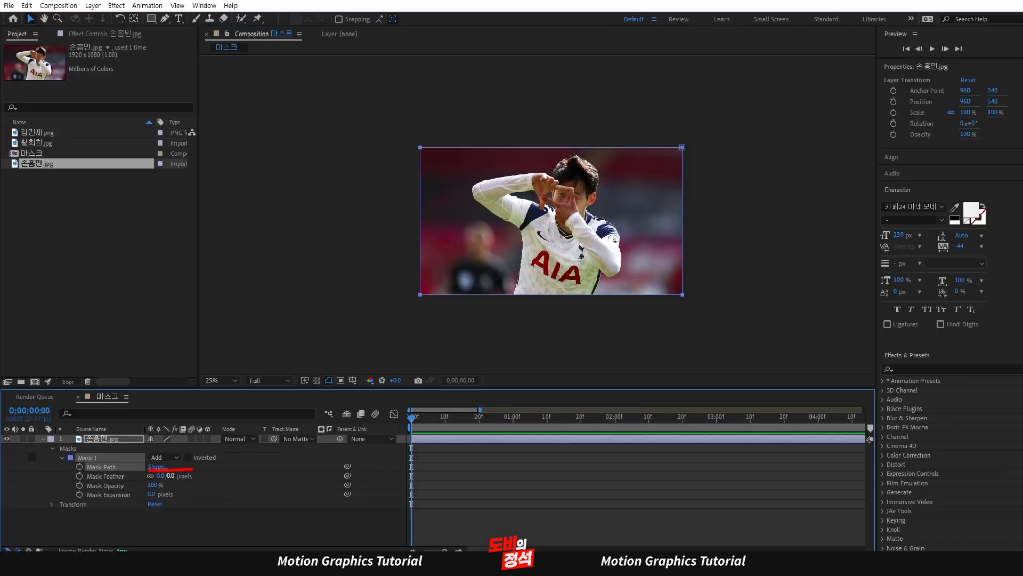
{"action": "left_click", "coordinate": [153, 468]}
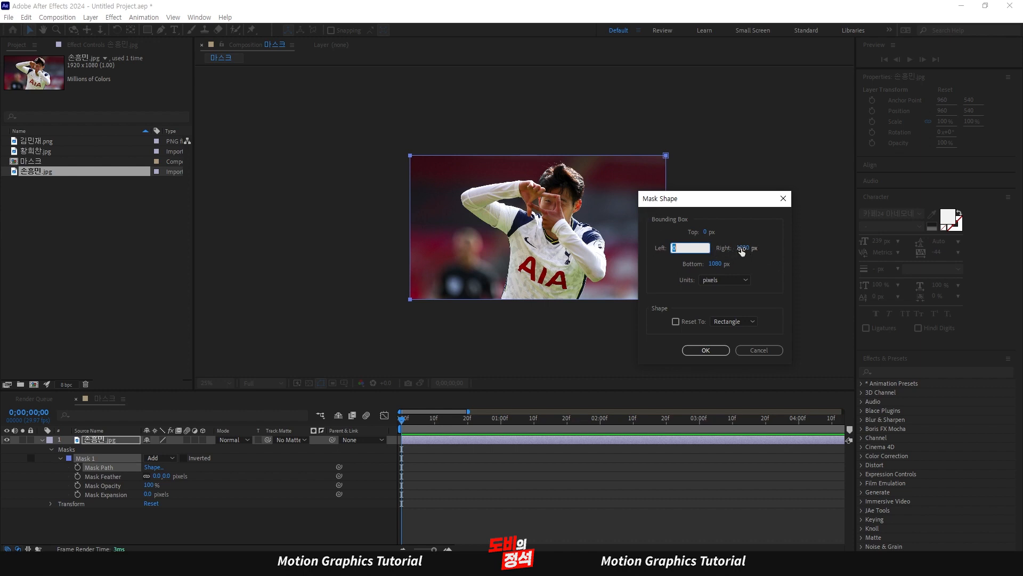
{"action": "left_click", "coordinate": [746, 248]}
{"action": "left_click", "coordinate": [763, 249]}
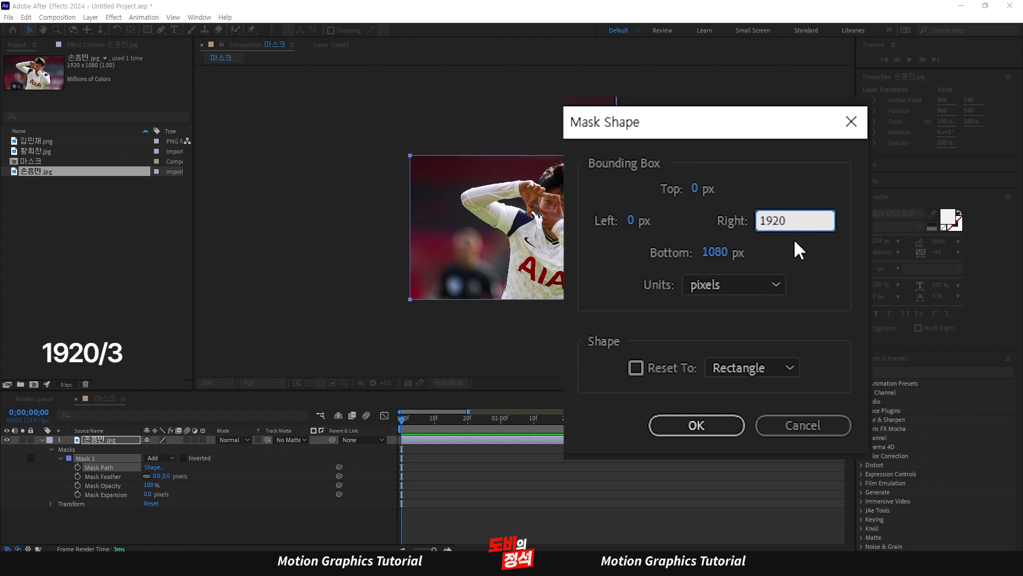
{"action": "type", "text": "/3"}
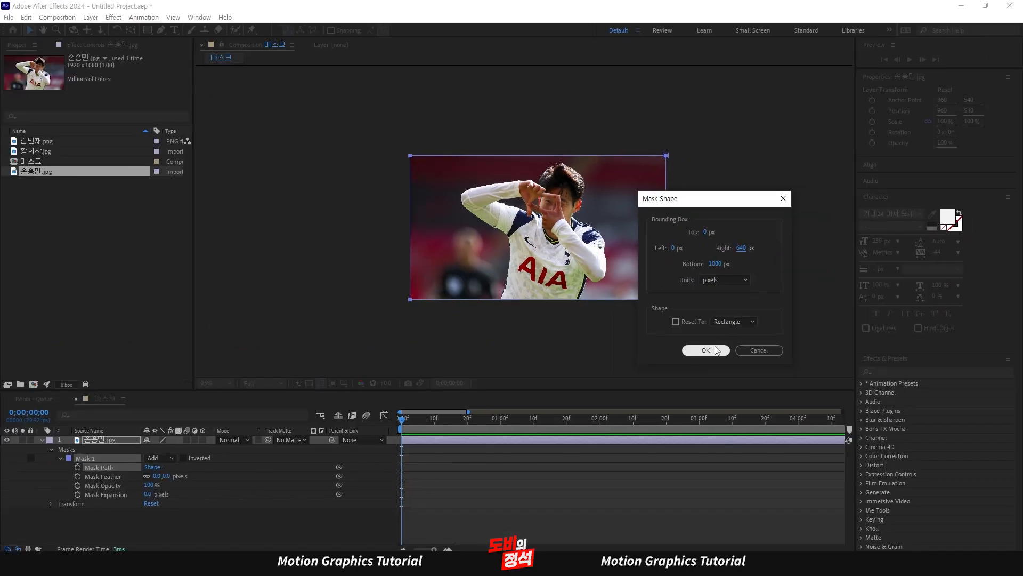
{"action": "left_click", "coordinate": [652, 439]}
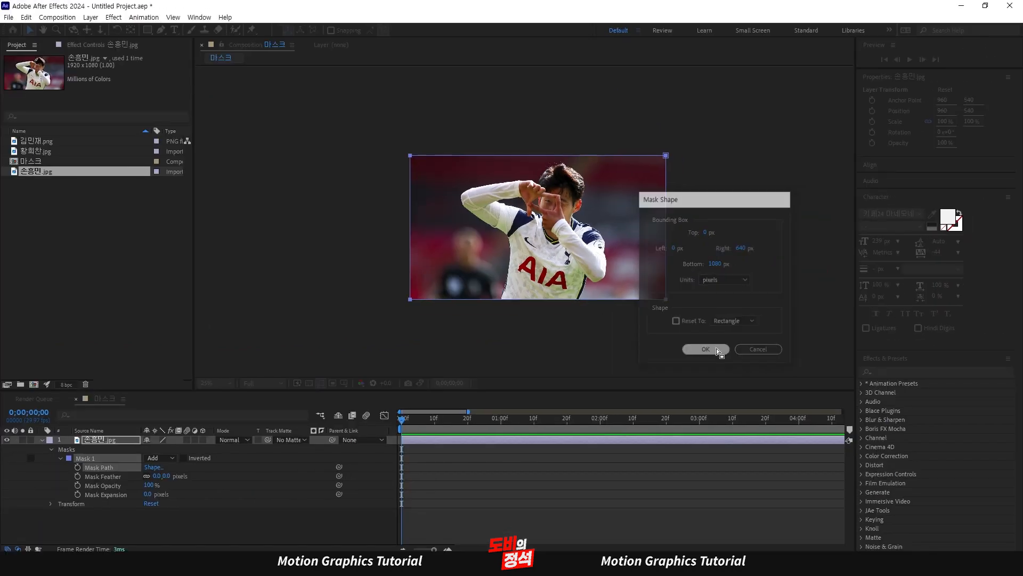
{"action": "left_click", "coordinate": [677, 454]}
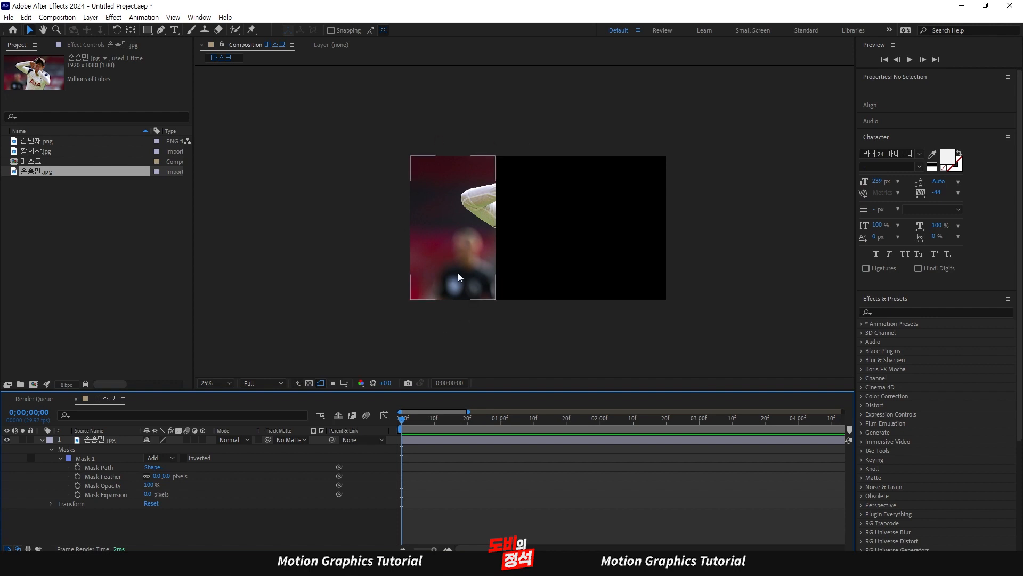
Duplicate Mask 1 on the 손흥민.jpg layer
{"action": "left_click", "coordinate": [59, 459]}
{"action": "left_click", "coordinate": [84, 458]}
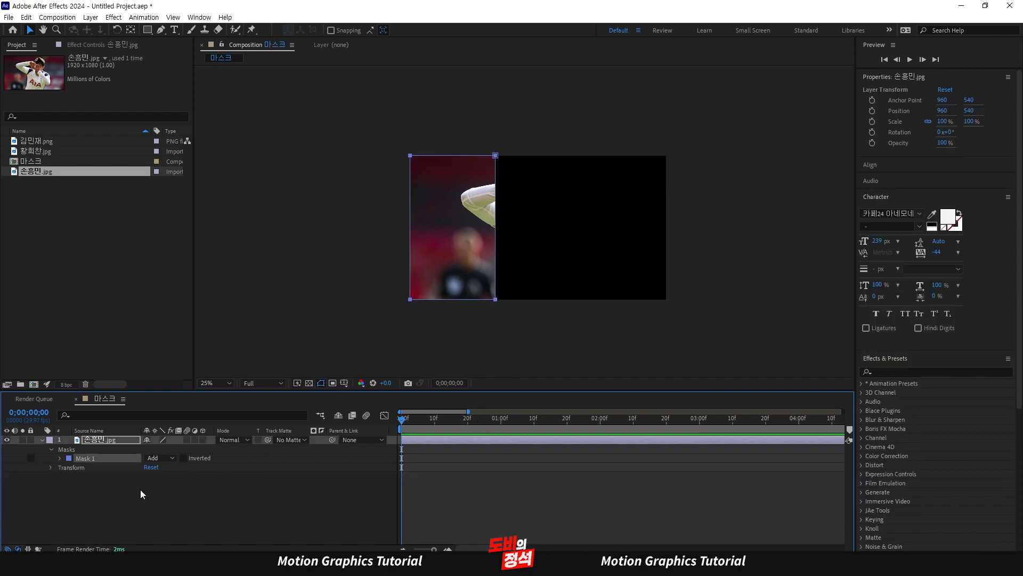
{"action": "left_click", "coordinate": [129, 486]}
{"action": "left_click", "coordinate": [87, 458]}
{"action": "left_click", "coordinate": [86, 484]}
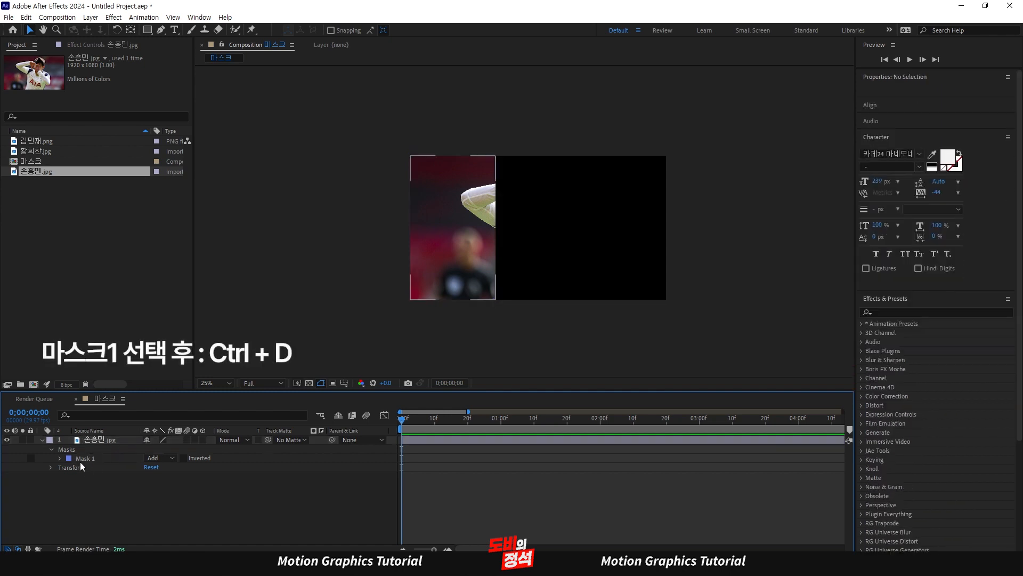
{"action": "left_click", "coordinate": [87, 459]}
{"action": "key", "text": "ctrl+d"}
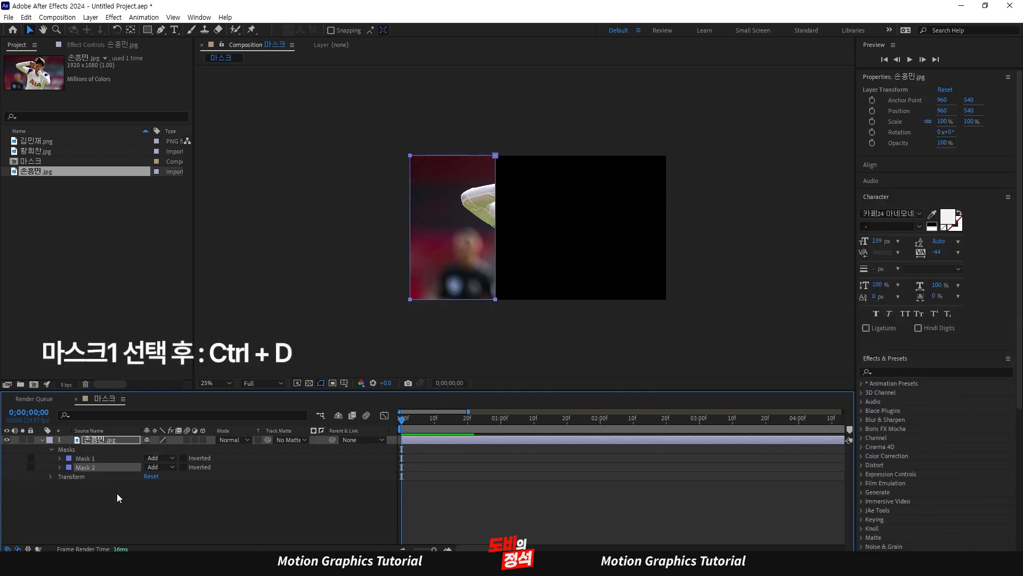
{"action": "left_click", "coordinate": [123, 498]}
{"action": "left_click", "coordinate": [90, 468]}
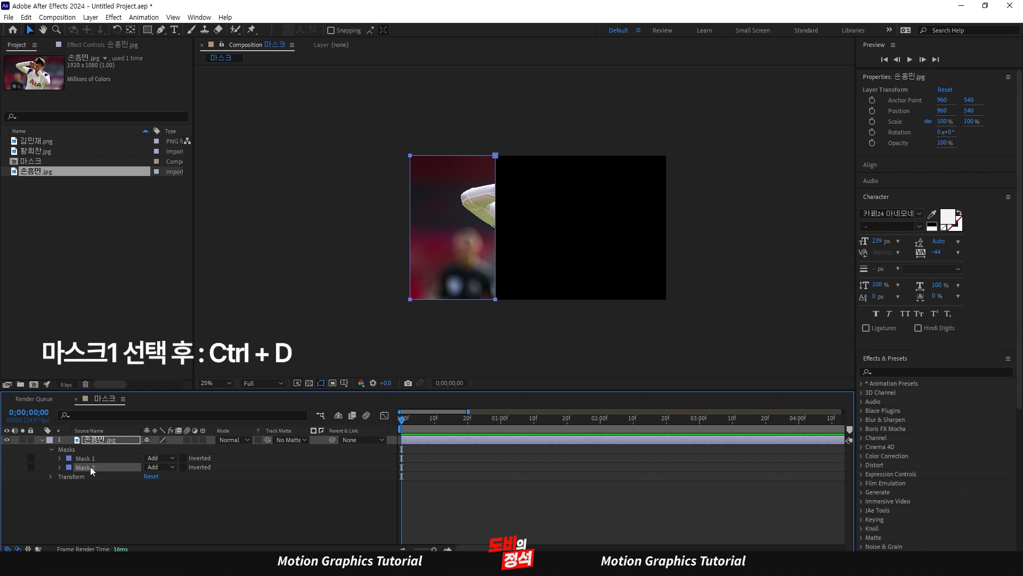
Shift Mask 2 horizontally so that it covers the middle third of the photo
{"action": "left_click", "coordinate": [98, 491]}
{"action": "left_click", "coordinate": [88, 467]}
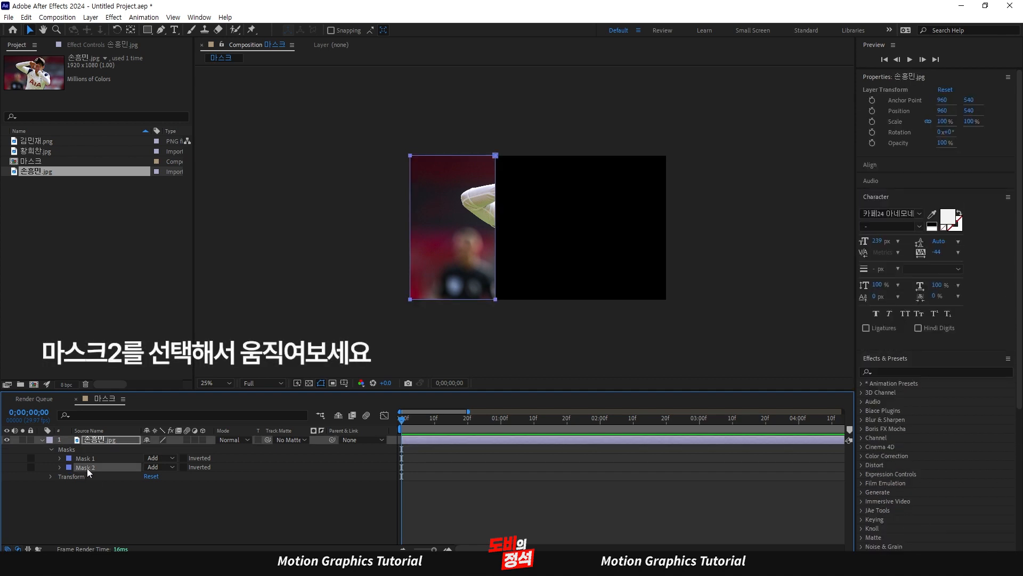
{"action": "key", "text": "shift+Right"}
{"action": "key", "text": "shift+Right"}
{"action": "key", "text": "shift+Right"}
{"action": "key", "text": "shift+Right"}
{"action": "key", "text": "shift+Right"}
{"action": "key", "text": "shift+Right"}
{"action": "key", "text": "shift+Right"}
{"action": "key", "text": "shift+Right"}
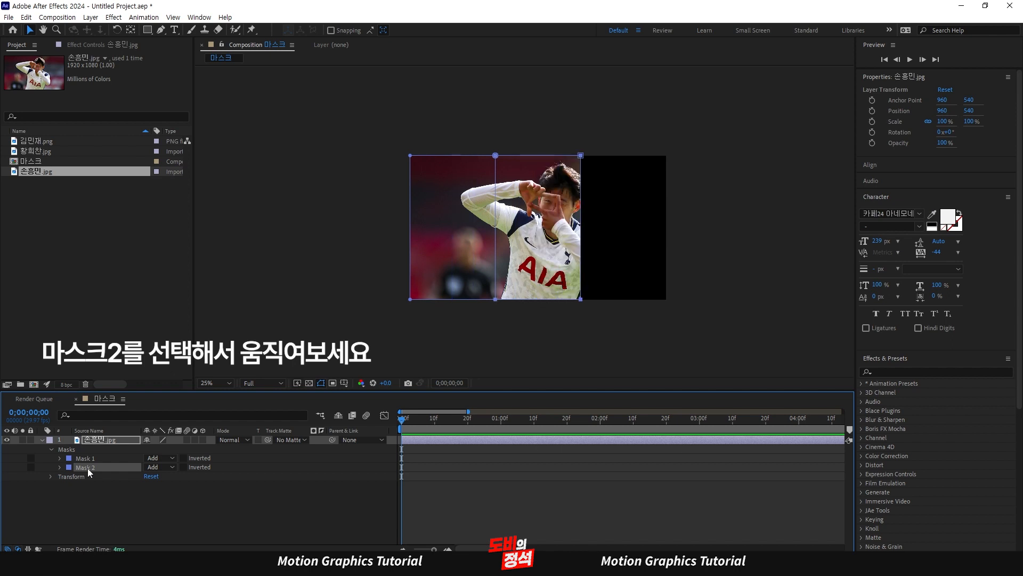
{"action": "key", "text": "shift+Right"}
{"action": "key", "text": "shift+Right"}
{"action": "key", "text": "shift+Right"}
{"action": "key", "text": "shift+Right"}
{"action": "key", "text": "shift+Left"}
{"action": "key", "text": "shift+Left"}
{"action": "key", "text": "shift+Left"}
{"action": "key", "text": "shift+Left"}
{"action": "key", "text": "shift+Left"}
{"action": "key", "text": "shift+Left"}
{"action": "key", "text": "shift+Left"}
{"action": "key", "text": "shift+Left"}
{"action": "key", "text": "shift+Left"}
{"action": "key", "text": "shift+Left"}
{"action": "key", "text": "shift+Left"}
{"action": "key", "text": "shift+Left"}
{"action": "key", "text": "shift+Right"}
{"action": "key", "text": "shift+Right"}
{"action": "key", "text": "shift+Right"}
{"action": "key", "text": "shift+Right"}
{"action": "key", "text": "shift+Right"}
{"action": "key", "text": "shift+Right"}
{"action": "key", "text": "shift+Right"}
{"action": "key", "text": "shift+Right"}
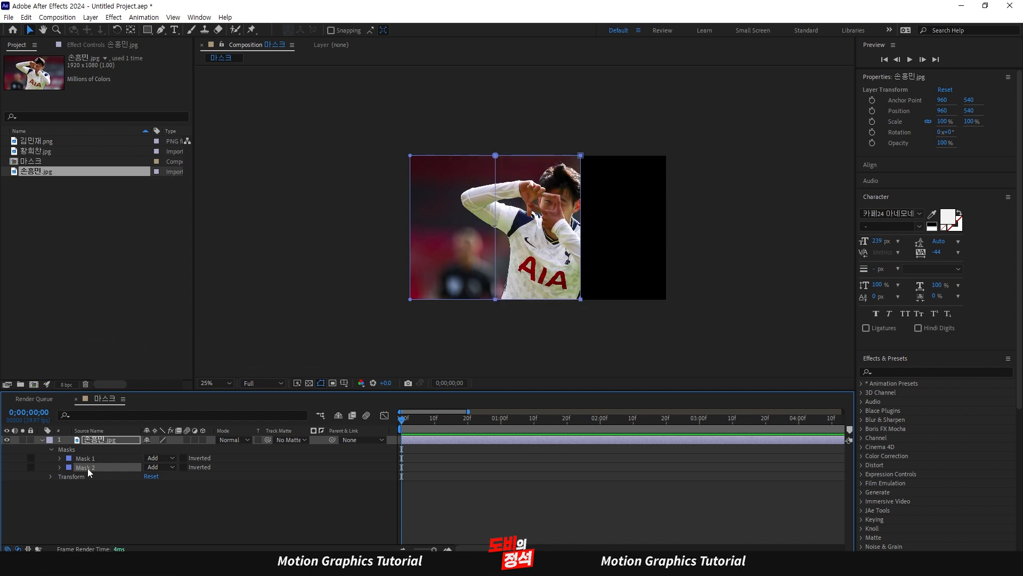
Duplicate Mask 2 to get a third mask on the layer
{"action": "left_click", "coordinate": [113, 494]}
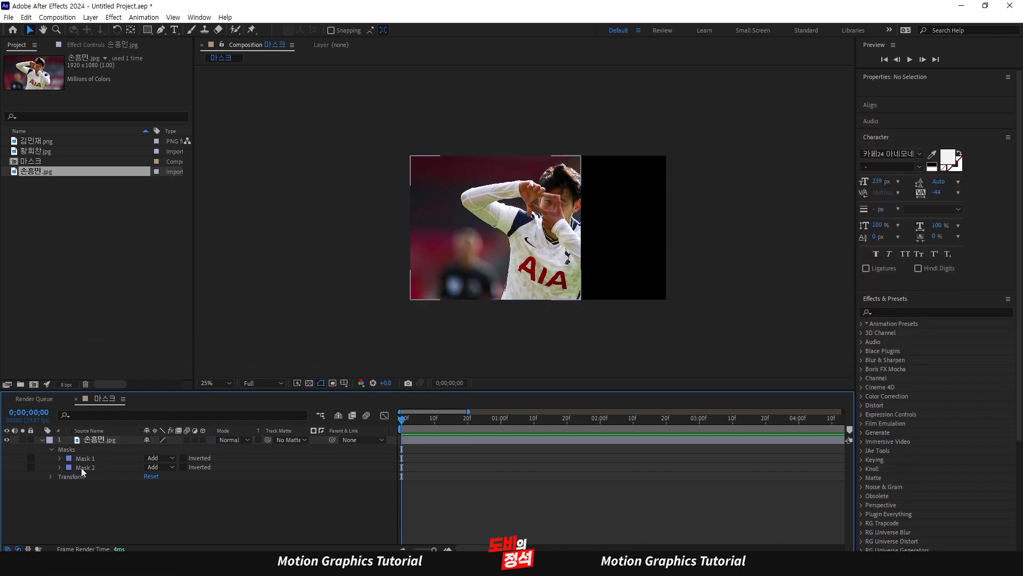
{"action": "left_click", "coordinate": [86, 467]}
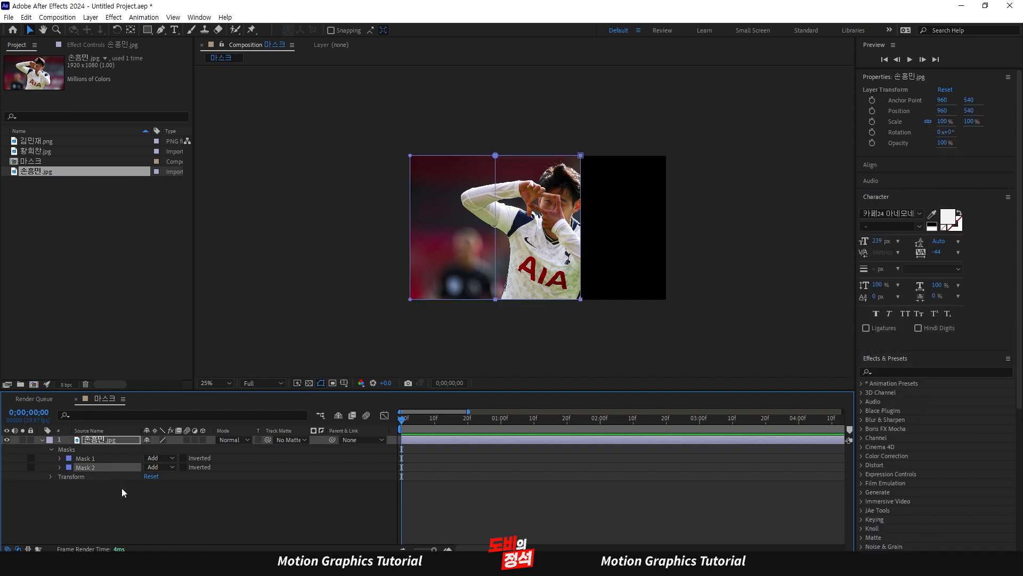
{"action": "key", "text": "ctrl+d"}
{"action": "left_click", "coordinate": [130, 503]}
Shift Mask 3 horizontally so that it covers the right third of the photo
{"action": "left_click", "coordinate": [93, 474]}
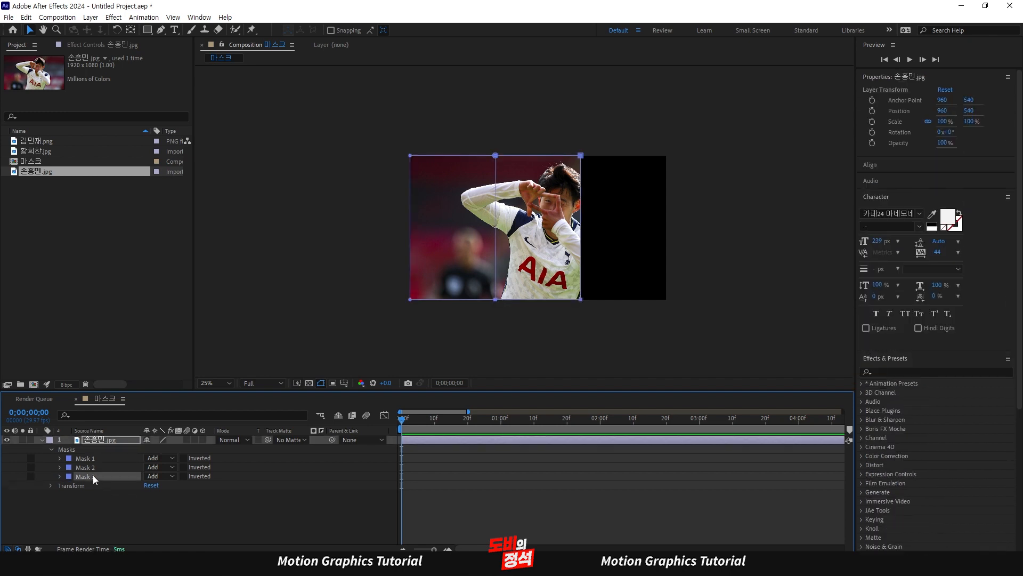
{"action": "key", "text": "shift+Right"}
{"action": "key", "text": "shift+Right"}
{"action": "key", "text": "shift+Right"}
{"action": "key", "text": "shift+Right"}
{"action": "key", "text": "shift+Right"}
{"action": "key", "text": "shift+Right"}
{"action": "key", "text": "shift+Right"}
{"action": "key", "text": "shift+Right"}
{"action": "key", "text": "shift+Right"}
{"action": "key", "text": "shift+Right"}
{"action": "key", "text": "shift+Right"}
{"action": "key", "text": "shift+Right"}
{"action": "key", "text": "shift+Right"}
{"action": "key", "text": "shift+Right"}
{"action": "key", "text": "shift+Right"}
{"action": "key", "text": "shift+Right"}
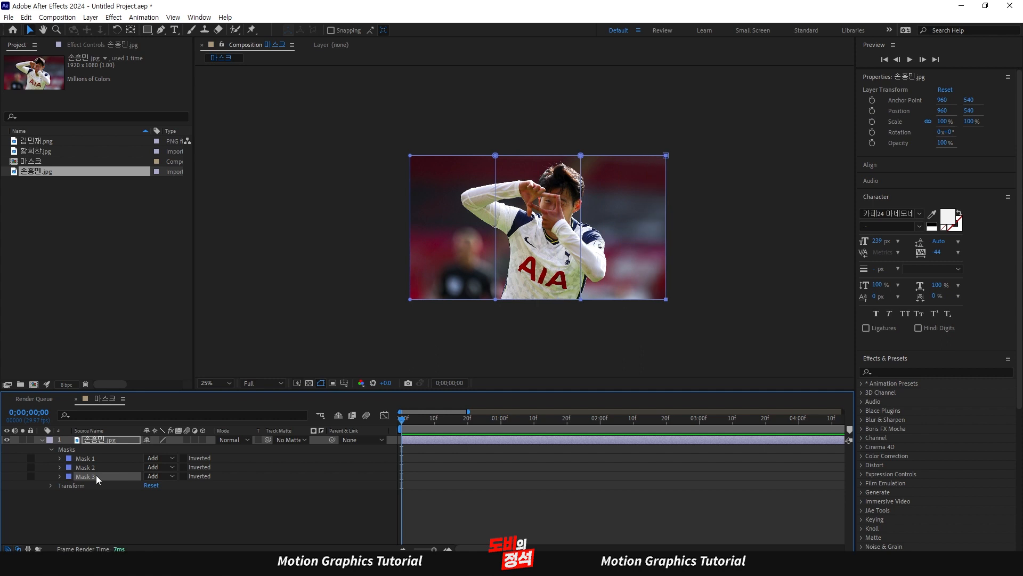
Lock Mask 2 only, then select Mask 1 and Mask 3 in turn to check they remain editable
{"action": "left_click", "coordinate": [484, 478]}
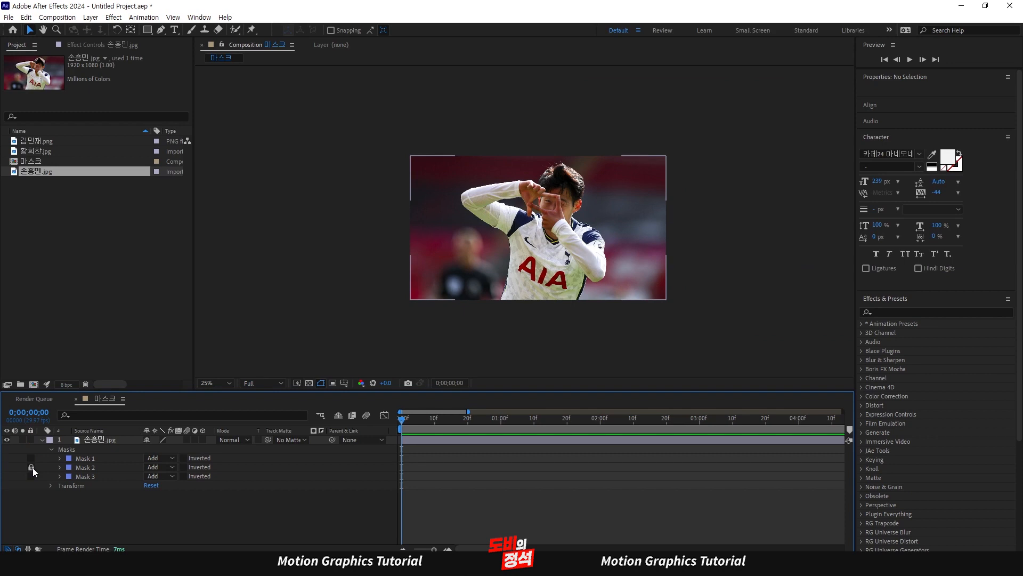
{"action": "left_click", "coordinate": [90, 458]}
{"action": "left_click", "coordinate": [91, 476]}
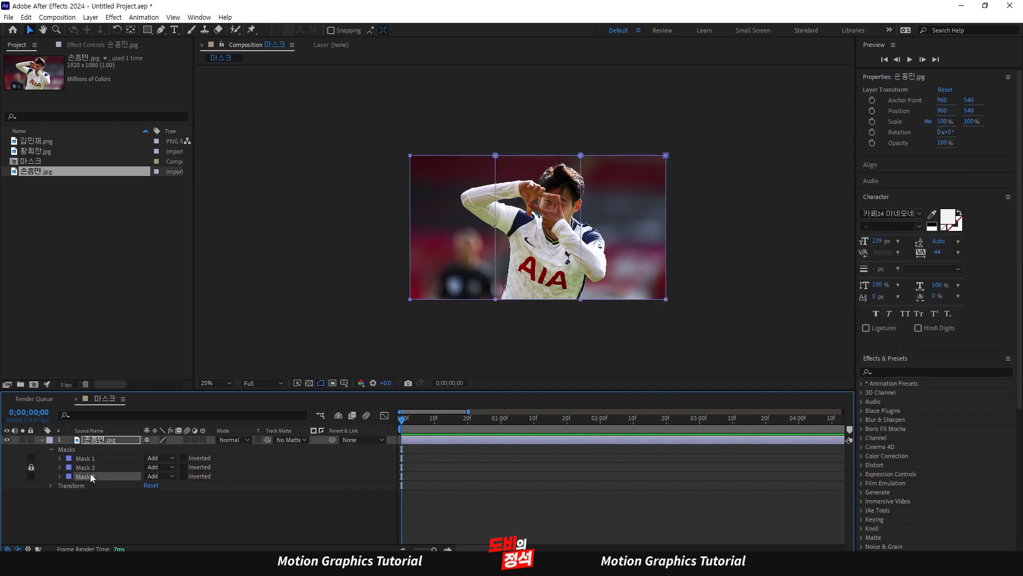
{"action": "left_click", "coordinate": [116, 510]}
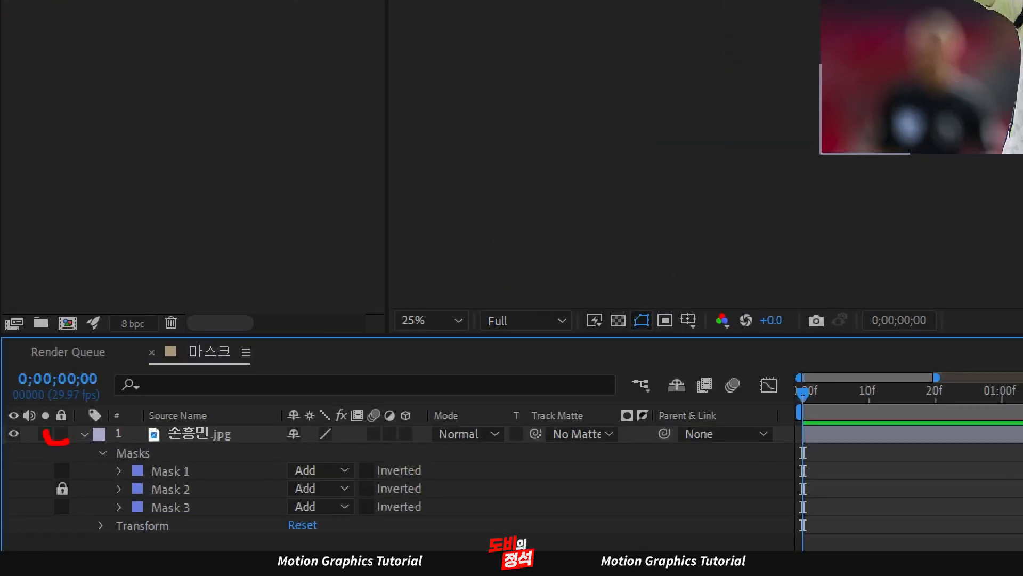
Lock the whole 손흥민.jpg layer and unlock it again
{"action": "left_click", "coordinate": [135, 434]}
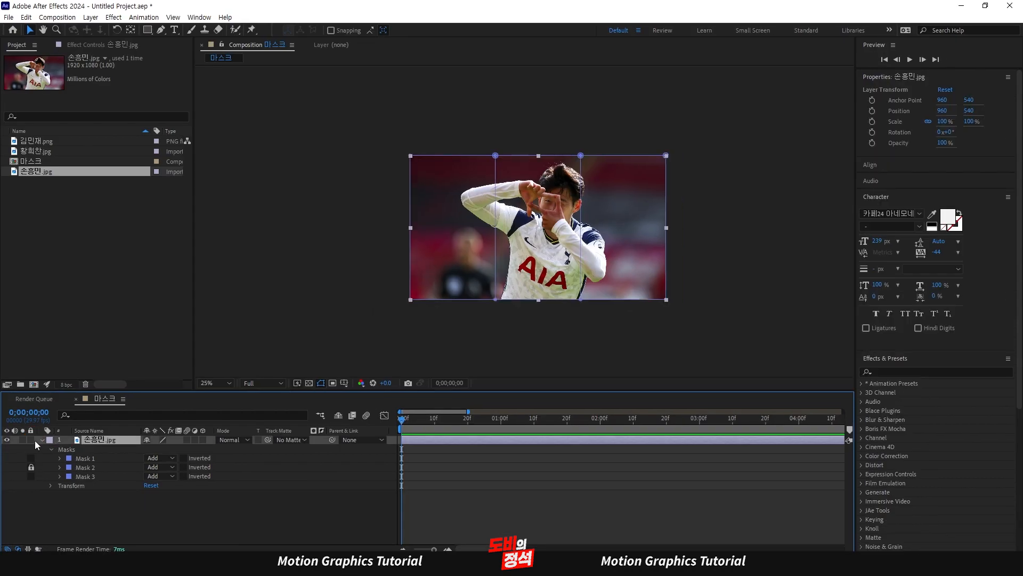
{"action": "left_click", "coordinate": [31, 439]}
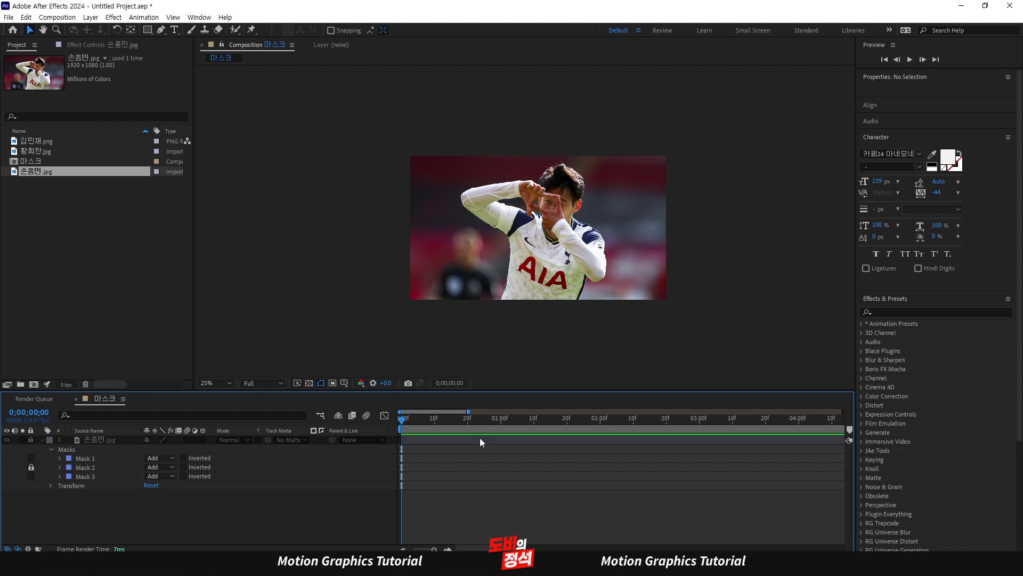
{"action": "left_click", "coordinate": [30, 439]}
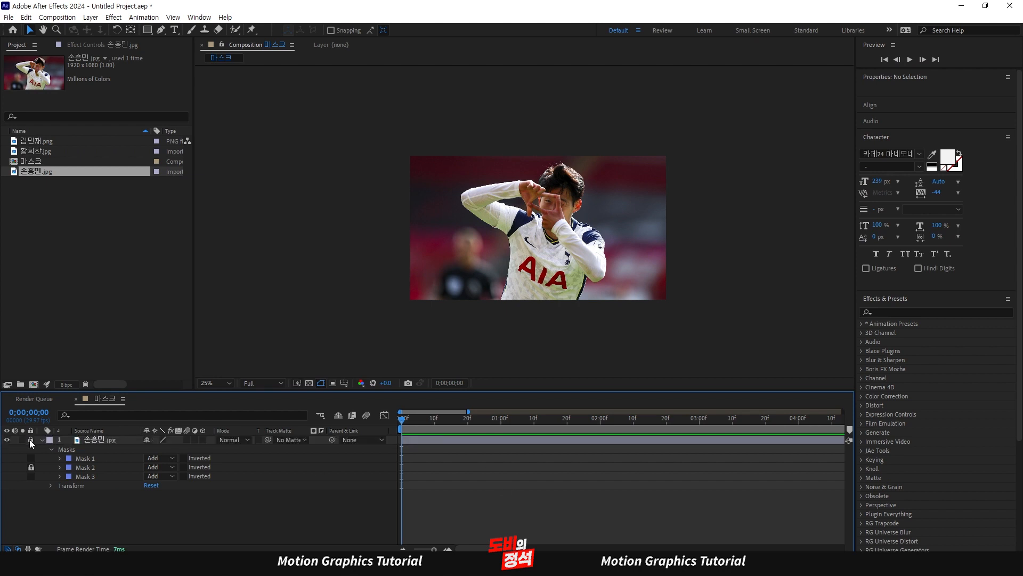
{"action": "left_click", "coordinate": [31, 439]}
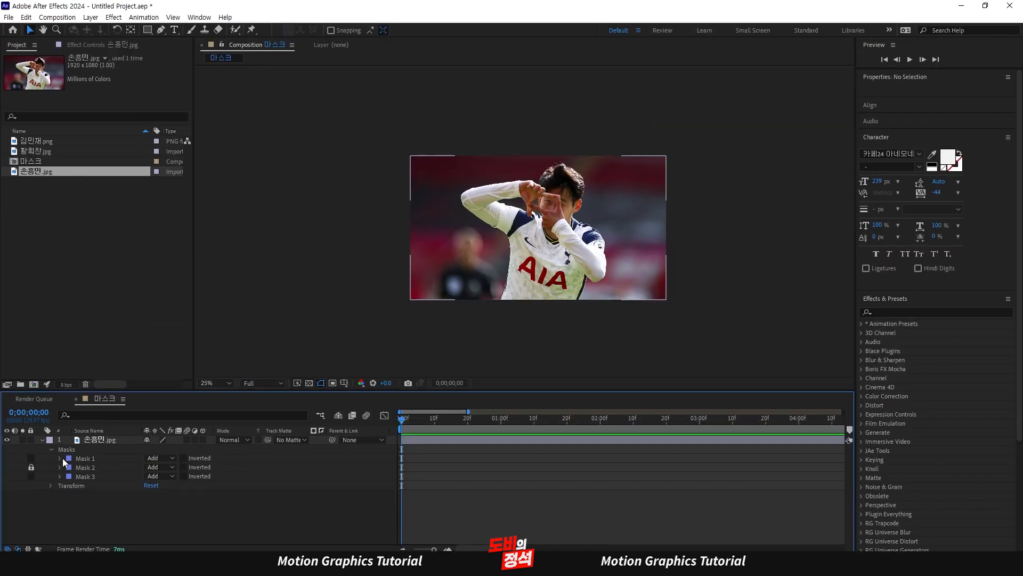
Nudge the two right corner points of Mask 1 to the left, opening a narrow gap beside Mask 2
{"action": "left_click", "coordinate": [60, 459]}
{"action": "left_click", "coordinate": [107, 467]}
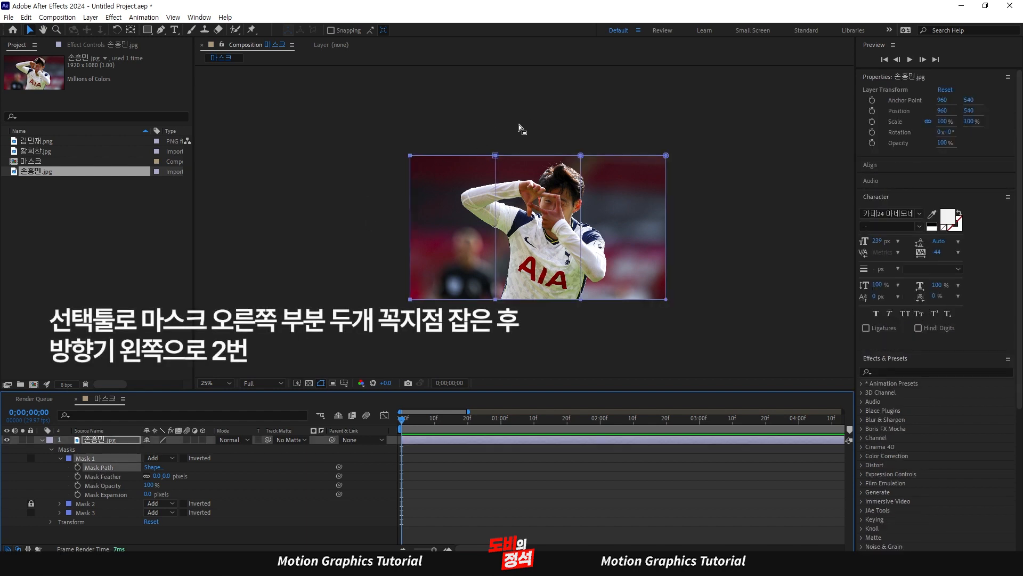
{"action": "left_click_drag", "start_coordinate": [530, 121], "coordinate": [476, 341]}
{"action": "key", "text": "Left"}
{"action": "key", "text": "Left"}
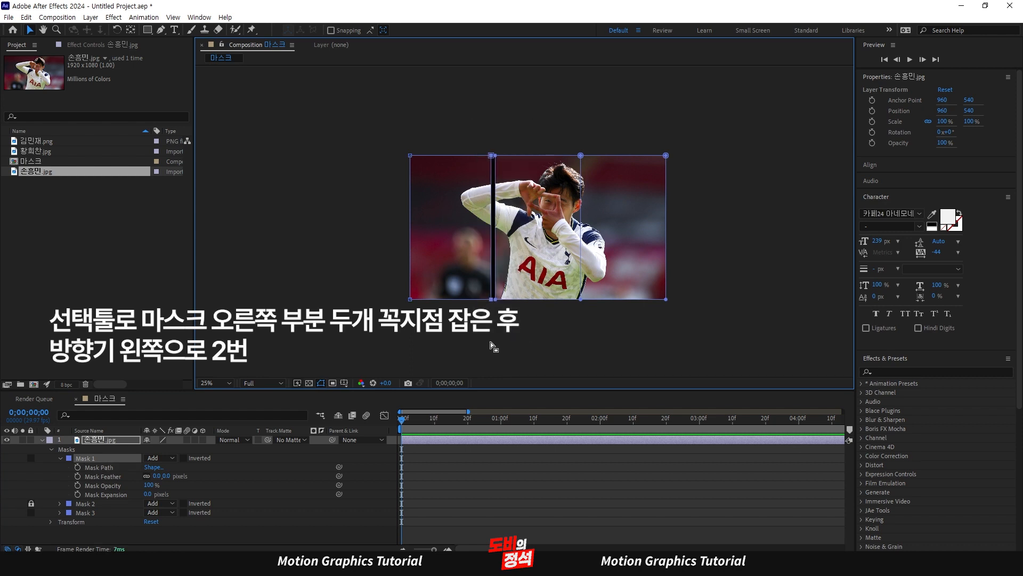
Nudge the two left corner points of Mask 3 to the right, opening a matching gap beside Mask 2
{"action": "left_click", "coordinate": [85, 512]}
{"action": "left_click", "coordinate": [60, 512]}
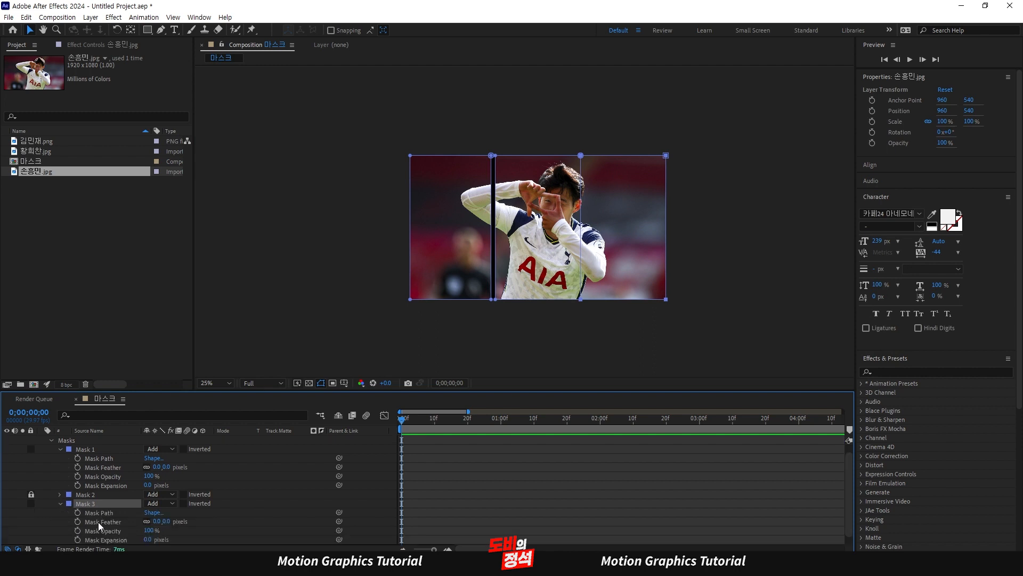
{"action": "left_click", "coordinate": [98, 513]}
{"action": "left_click_drag", "start_coordinate": [613, 96], "coordinate": [556, 336]}
{"action": "key", "text": "Right"}
{"action": "key", "text": "Right"}
{"action": "key", "text": "Right"}
{"action": "key", "text": "Right"}
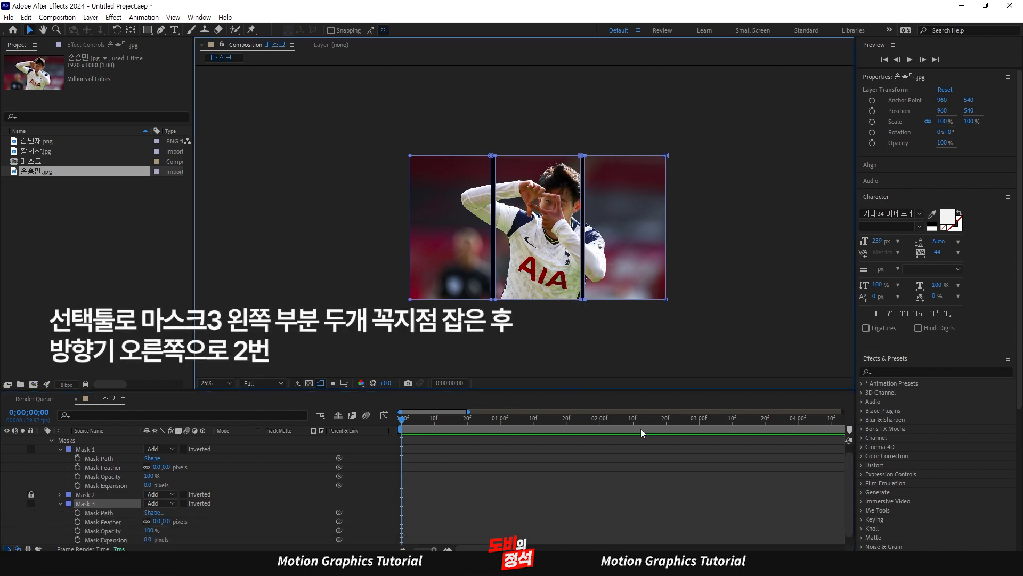
Unlock Mask 2 and collapse the properties of Mask 3
{"action": "left_click", "coordinate": [612, 474]}
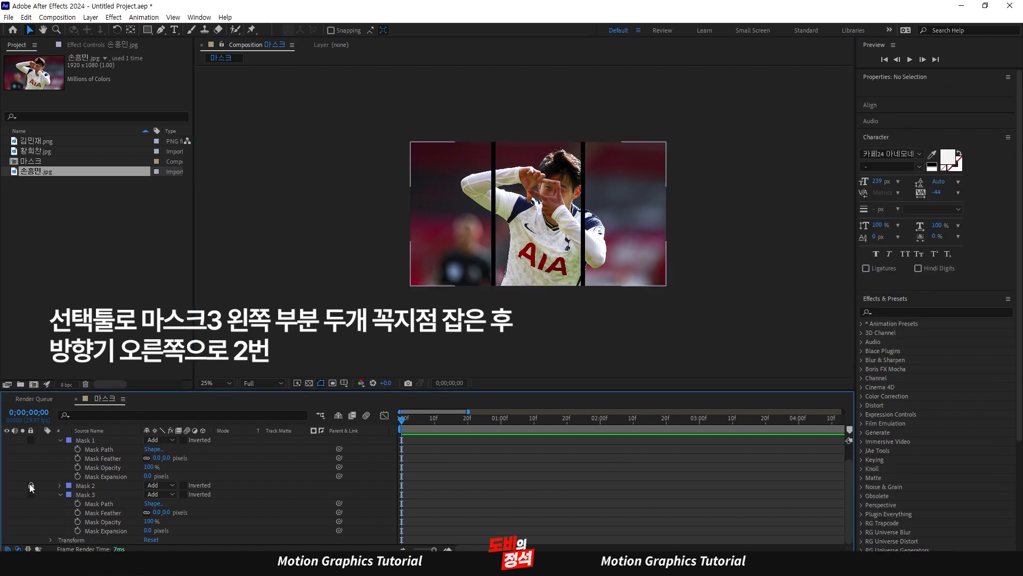
{"action": "left_click", "coordinate": [30, 485]}
{"action": "left_click", "coordinate": [59, 494]}
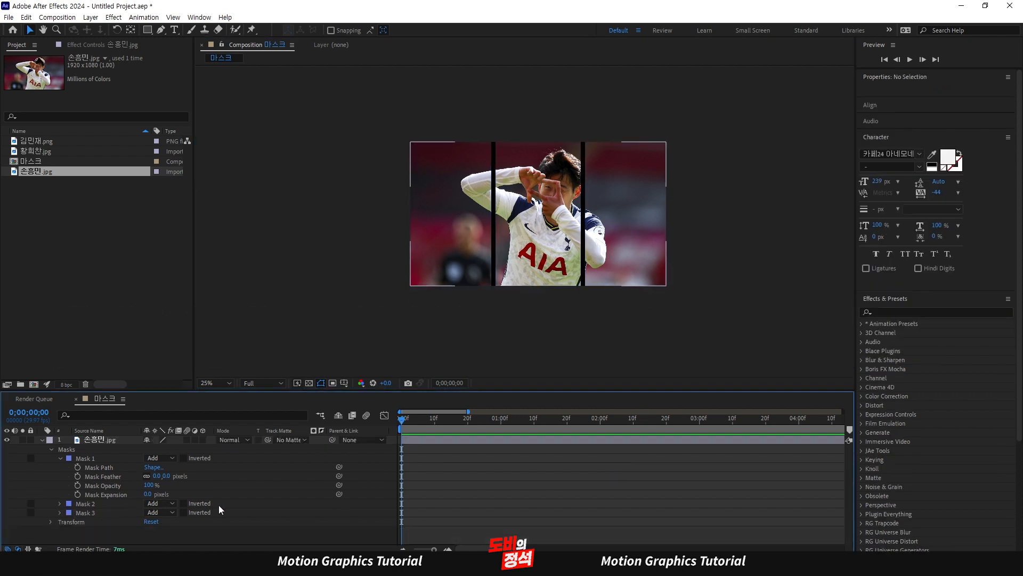
Collapse the Mask 1 properties and set Mask Path keyframes for all three masks of 손흥민.jpg at 0;00;00;20
{"action": "left_click", "coordinate": [59, 457]}
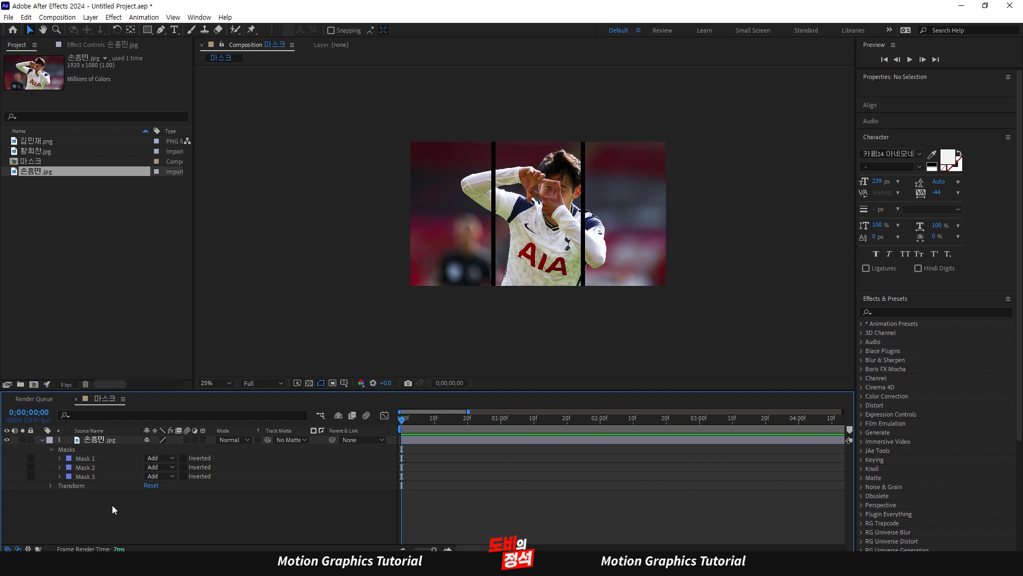
{"action": "left_click", "coordinate": [104, 443]}
{"action": "key", "text": "shift+Page_Down"}
{"action": "key", "text": "shift+Page_Down"}
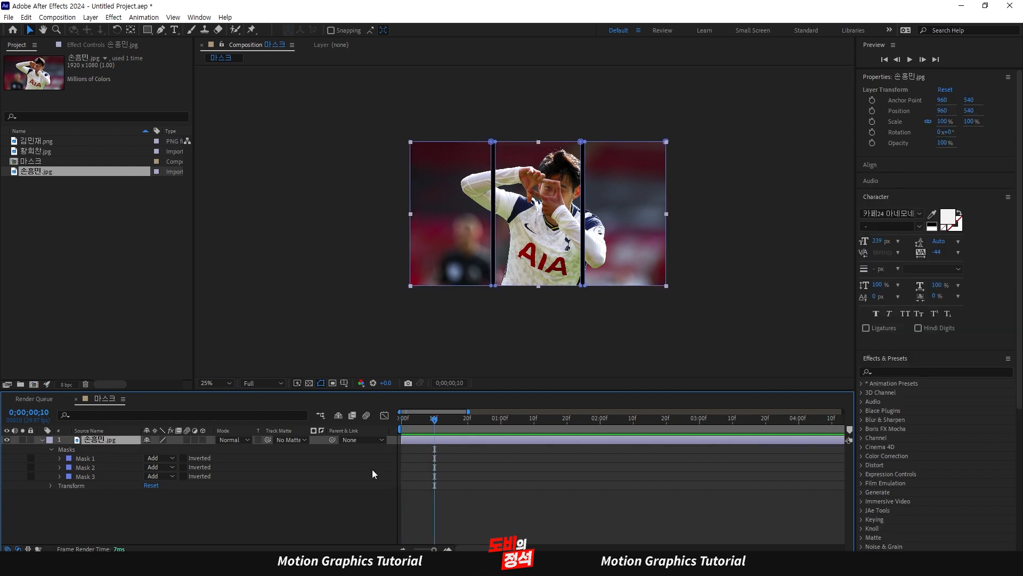
{"action": "left_click", "coordinate": [536, 459]}
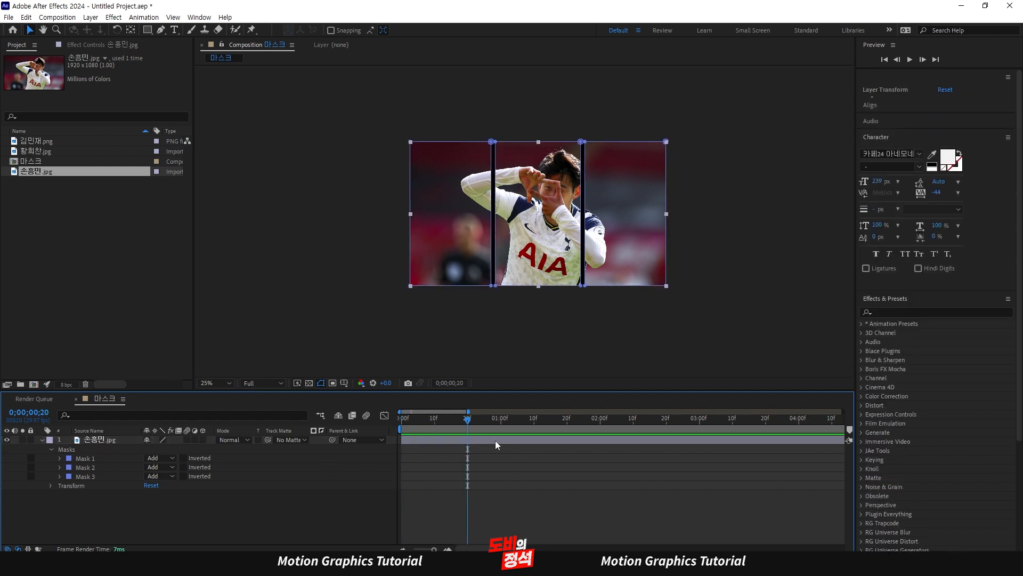
{"action": "left_click", "coordinate": [507, 439]}
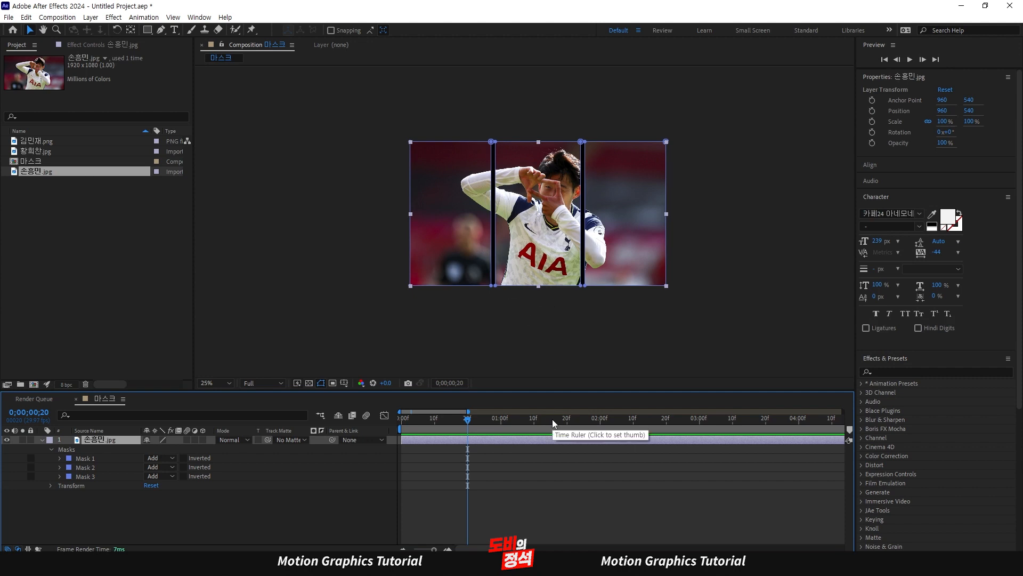
{"action": "key", "text": "alt+shift+m"}
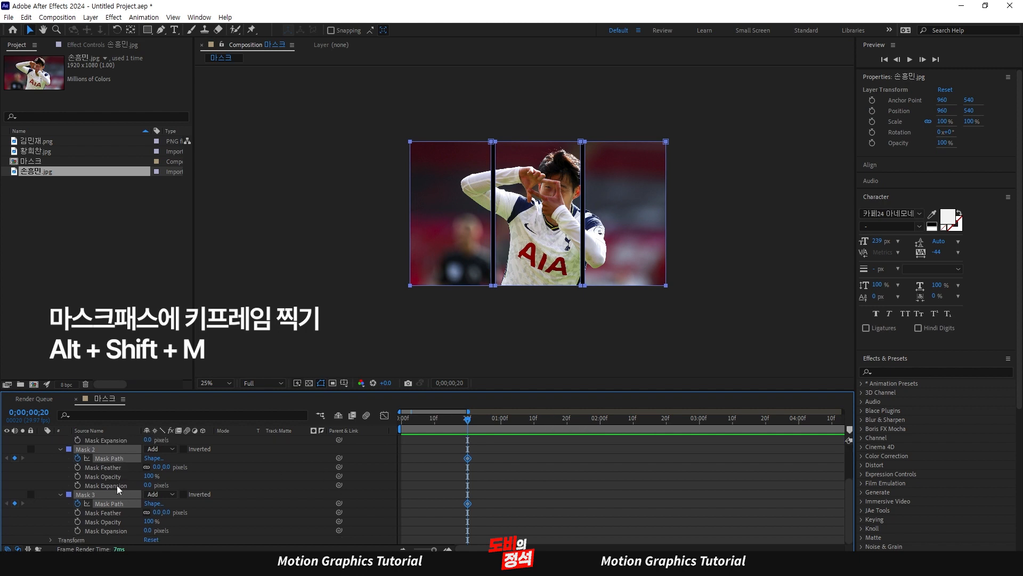
{"action": "left_click", "coordinate": [422, 465]}
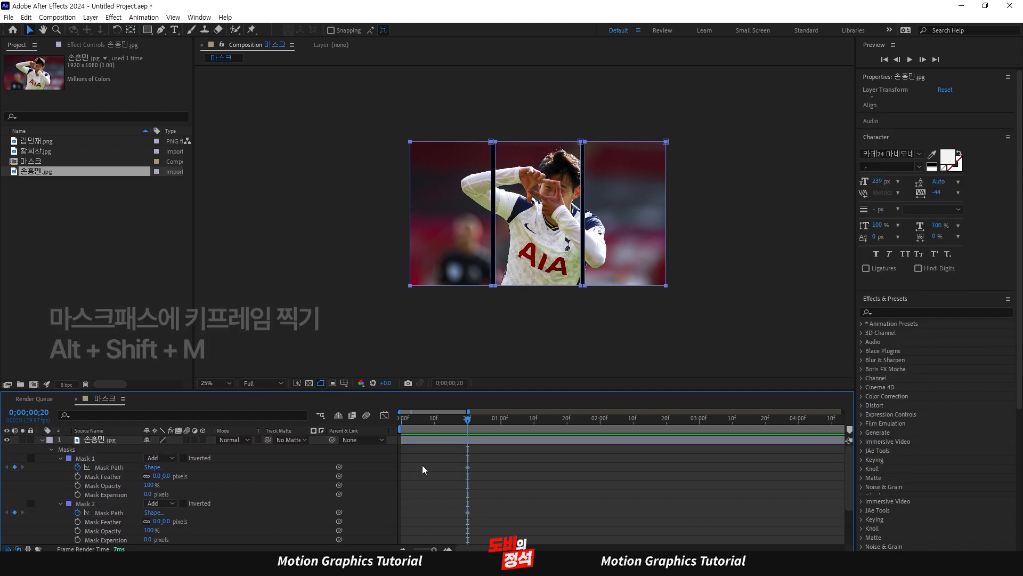
Reveal only the keyframed Mask Path properties of the 손흥민.jpg layer
{"action": "left_click", "coordinate": [462, 443]}
{"action": "key", "text": "u"}
{"action": "key", "text": "u"}
{"action": "key", "text": "u"}
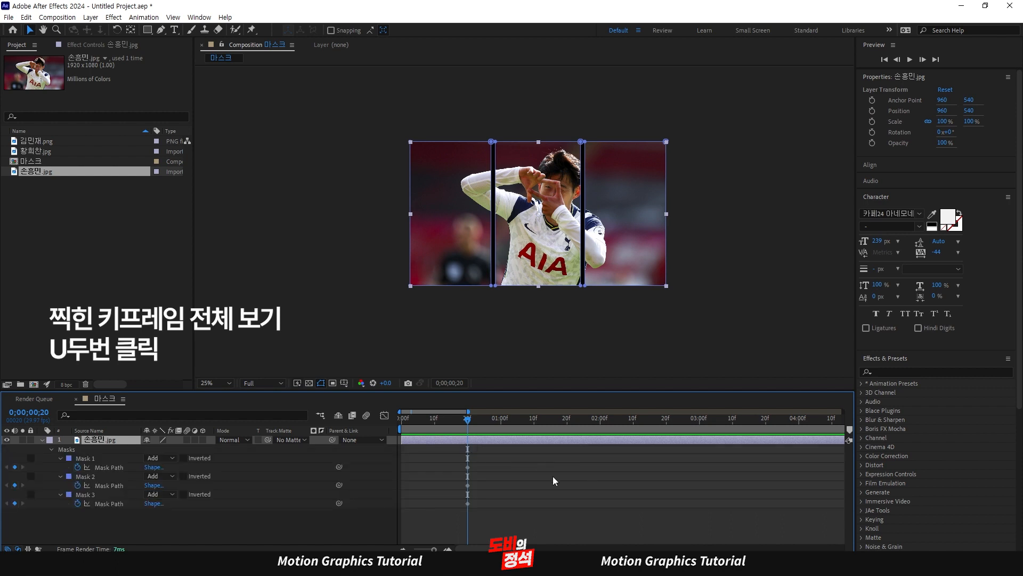
{"action": "left_click", "coordinate": [552, 475]}
{"action": "left_click", "coordinate": [442, 421]}
{"action": "left_click_drag", "start_coordinate": [442, 422], "coordinate": [459, 421]}
{"action": "left_click_drag", "start_coordinate": [512, 466], "coordinate": [582, 513]}
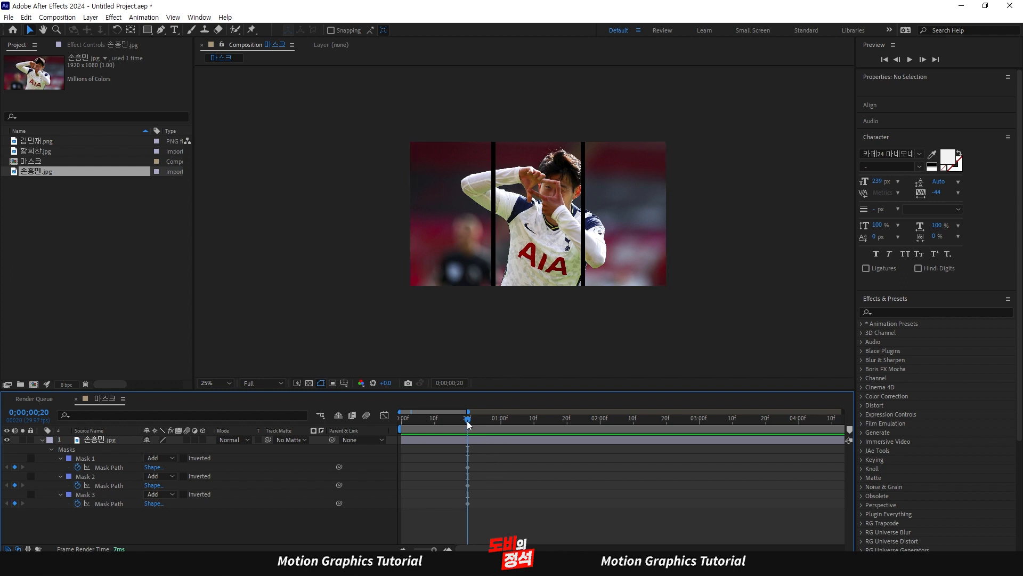
{"action": "left_click_drag", "start_coordinate": [468, 421], "coordinate": [402, 428]}
{"action": "left_click", "coordinate": [415, 421]}
{"action": "left_click_drag", "start_coordinate": [422, 418], "coordinate": [465, 429]}
{"action": "left_click", "coordinate": [462, 438]}
{"action": "left_click_drag", "start_coordinate": [514, 469], "coordinate": [451, 532]}
{"action": "left_click", "coordinate": [545, 509]}
At 0;00;00;00, move the bottom corner points of Masks 1, 2 and 3 straight up onto the frame's top edge
{"action": "left_click_drag", "start_coordinate": [467, 421], "coordinate": [389, 433]}
{"action": "left_click", "coordinate": [85, 458]}
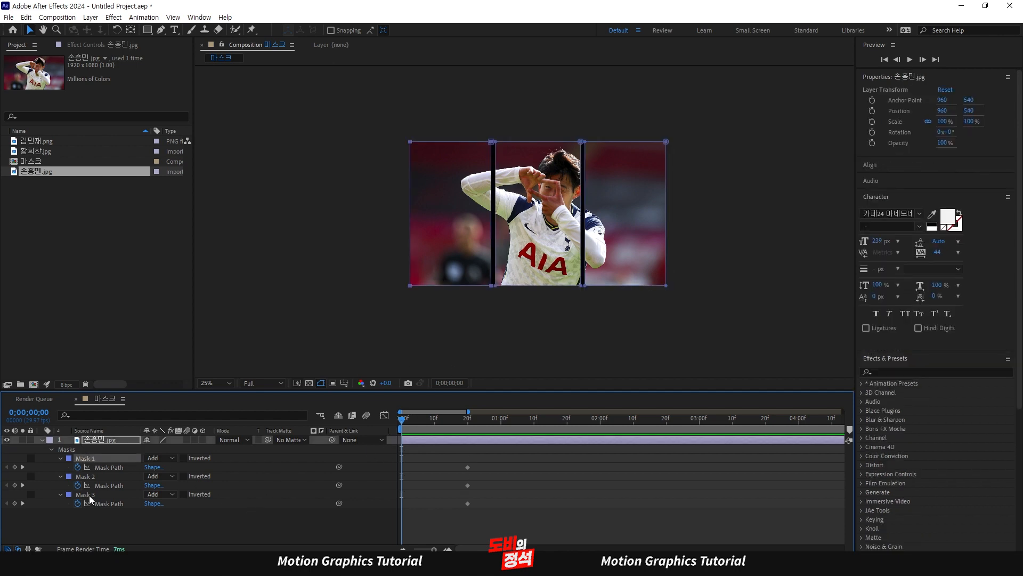
{"action": "left_click", "coordinate": [86, 495], "text": "shift"}
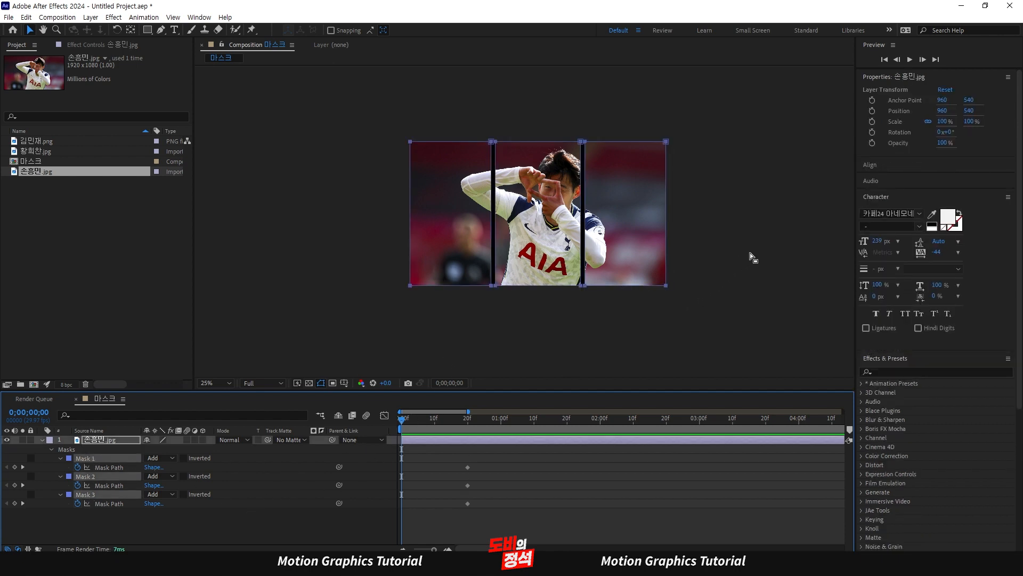
{"action": "left_click_drag", "start_coordinate": [750, 252], "coordinate": [272, 312]}
{"action": "key", "text": "shift+Up"}
{"action": "key", "text": "shift+Up"}
{"action": "key", "text": "shift+Up"}
{"action": "key", "text": "shift+Up"}
{"action": "key", "text": "shift+Up"}
{"action": "key", "text": "shift+Up"}
{"action": "key", "text": "shift+Up"}
{"action": "key", "text": "shift+Up"}
{"action": "key", "text": "shift+Up"}
{"action": "key", "text": "shift+Up"}
{"action": "key", "text": "shift+Up"}
{"action": "key", "text": "shift+Up"}
{"action": "key", "text": "shift+Up"}
{"action": "key", "text": "shift+Up"}
{"action": "key", "text": "shift+Up"}
{"action": "key", "text": "shift+Up"}
{"action": "key", "text": "shift+Up"}
{"action": "key", "text": "shift+Up"}
{"action": "key", "text": "shift+Up"}
{"action": "key", "text": "shift+Up"}
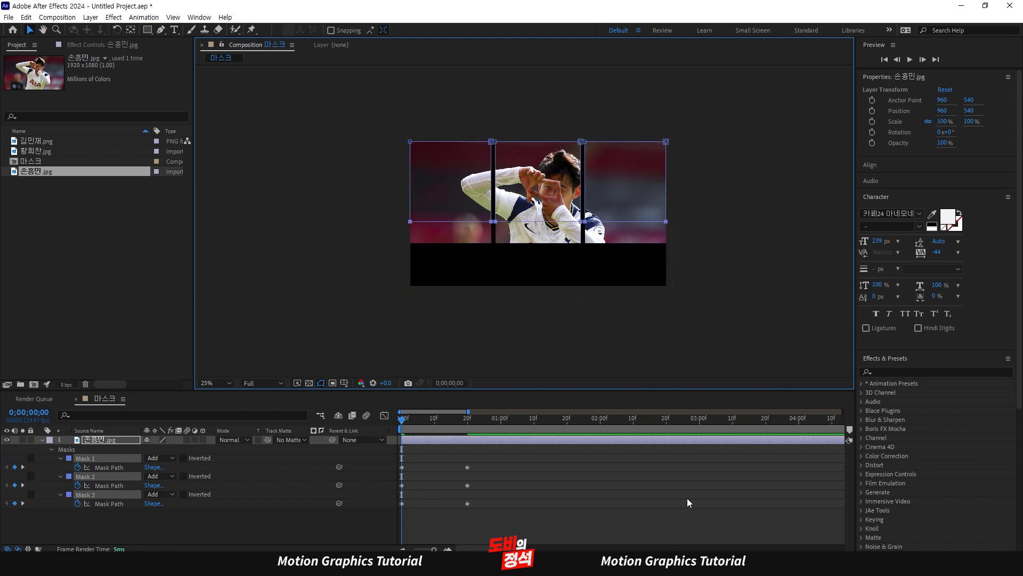
{"action": "key", "text": "shift+Up"}
{"action": "key", "text": "shift+Up"}
{"action": "key", "text": "shift+Up"}
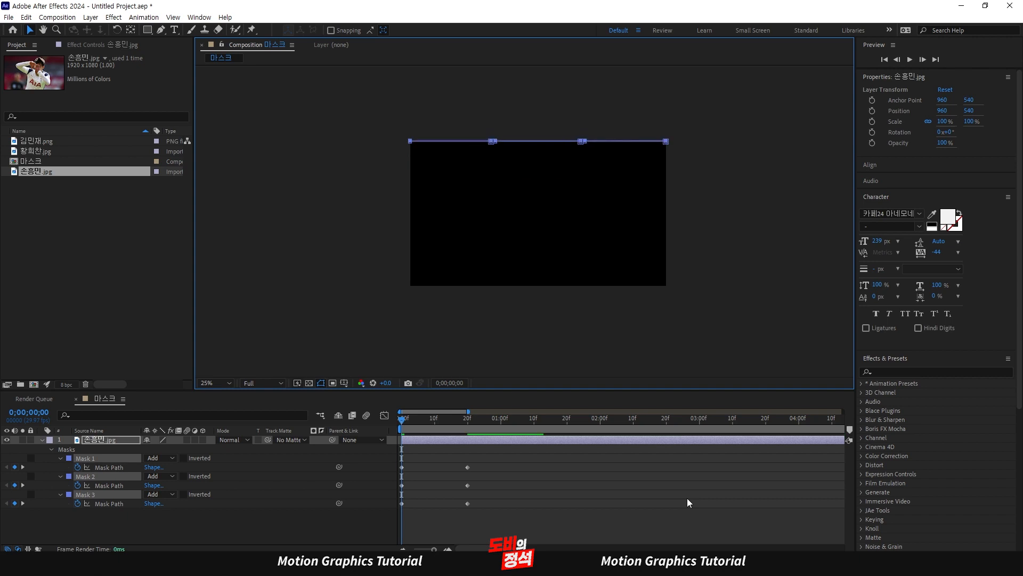
Play back the mask animation of the three panels opening downwards
{"action": "left_click", "coordinate": [640, 495]}
{"action": "key", "text": "space"}
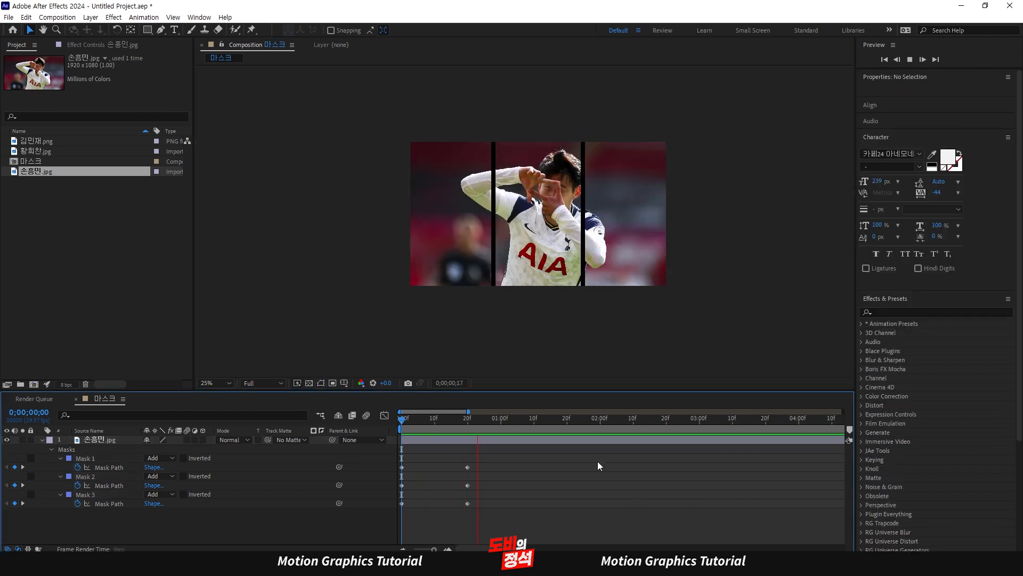
{"action": "key", "text": "space"}
{"action": "key", "text": "space"}
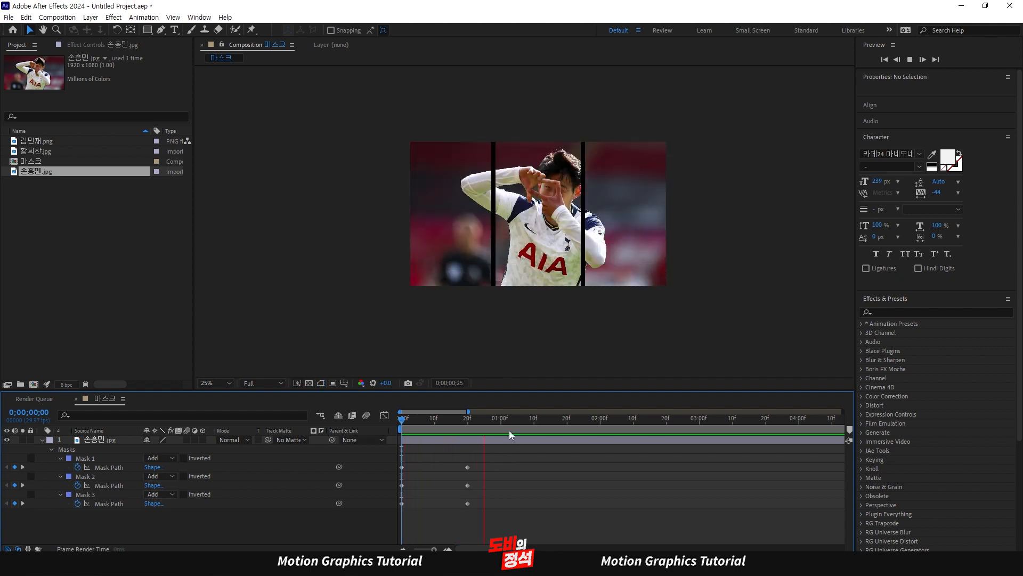
{"action": "key", "text": "space"}
{"action": "key", "text": "space"}
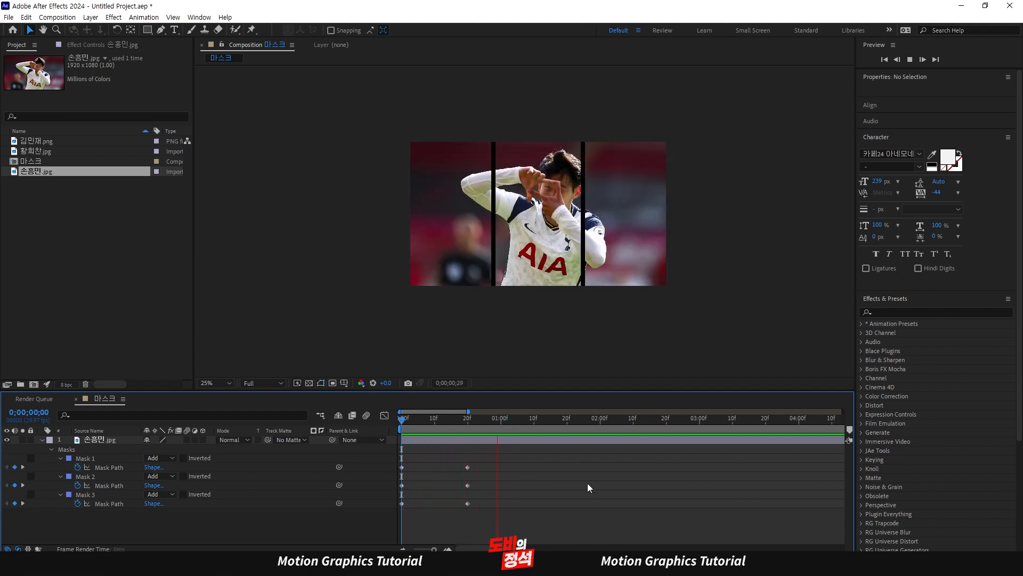
Apply Easy Ease to all Mask Path keyframes and stretch the start of their speed curve for a slower beginning
{"action": "left_click_drag", "start_coordinate": [500, 457], "coordinate": [376, 516]}
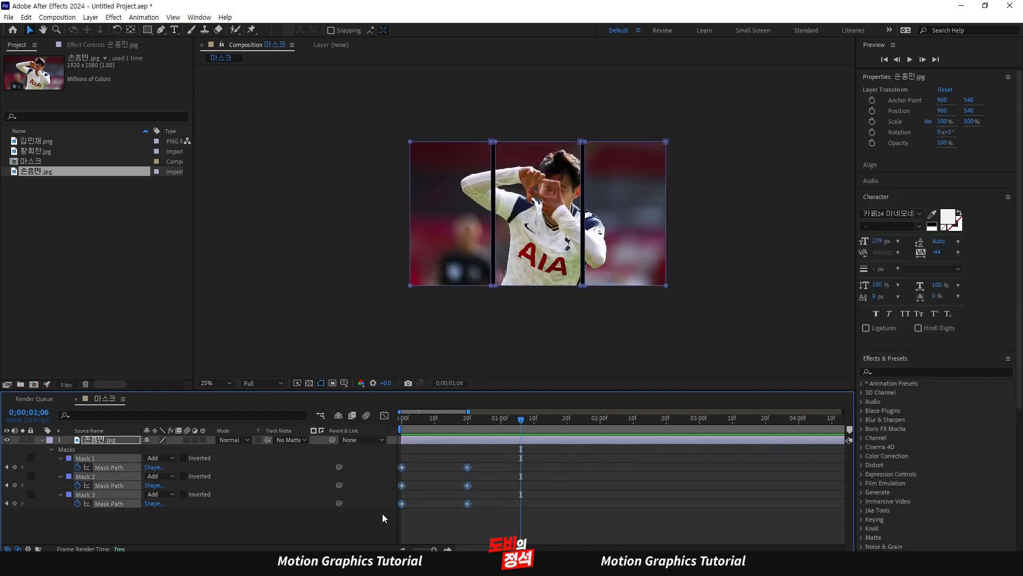
{"action": "key", "text": "F9"}
{"action": "left_click", "coordinate": [384, 415]}
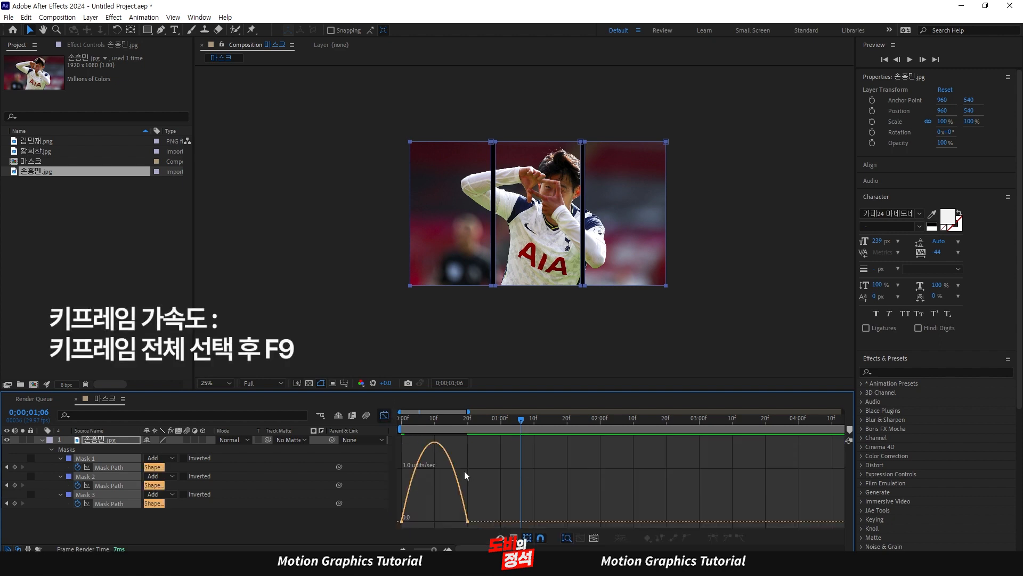
{"action": "key", "text": "ctrl+a"}
{"action": "left_click_drag", "start_coordinate": [411, 516], "coordinate": [427, 517]}
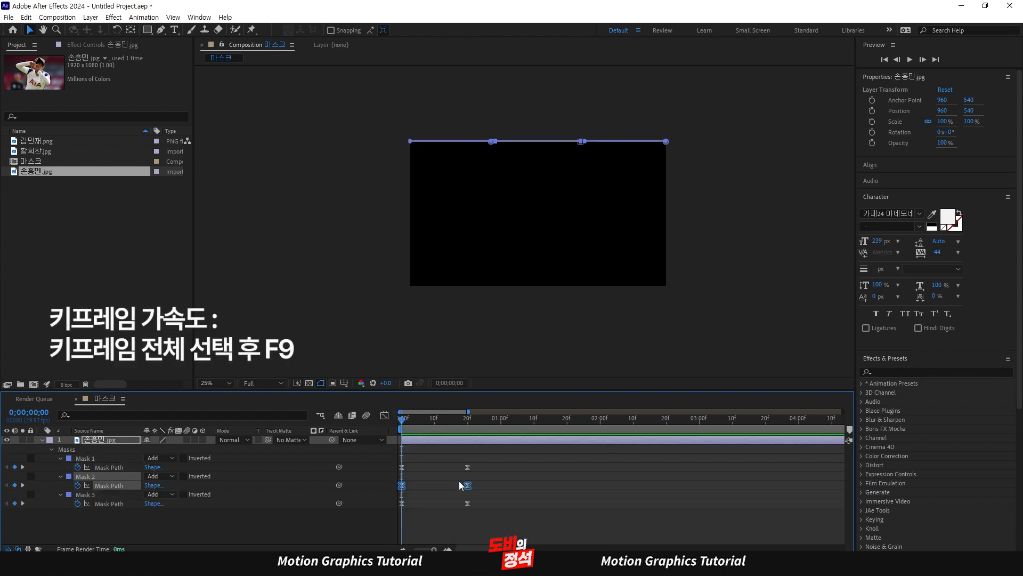
Shift both Mask Path keyframes of Mask 2 to 3 frames after those of Mask 1
{"action": "left_click", "coordinate": [475, 475]}
{"action": "left_click", "coordinate": [476, 473]}
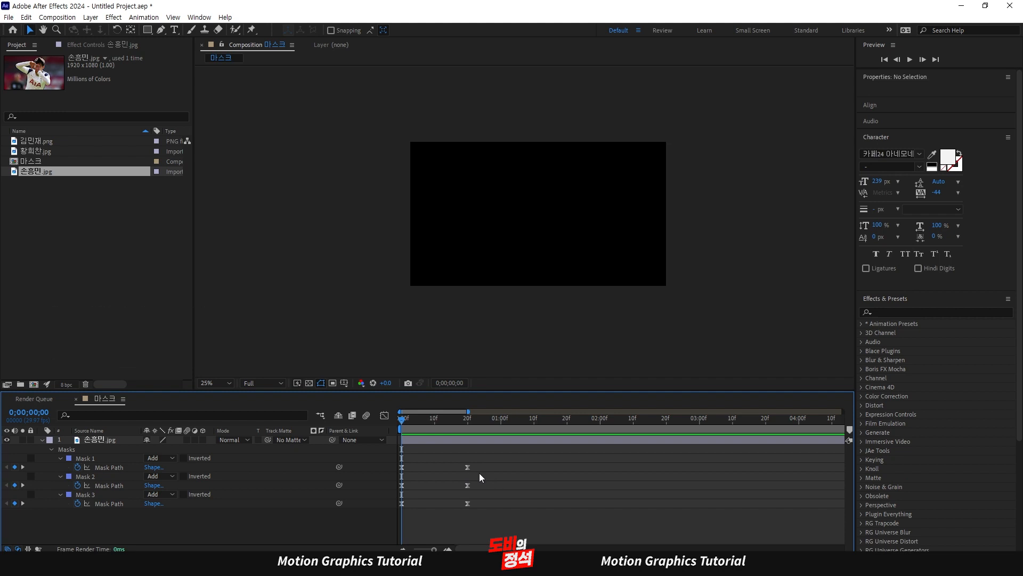
{"action": "left_click_drag", "start_coordinate": [496, 482], "coordinate": [381, 495]}
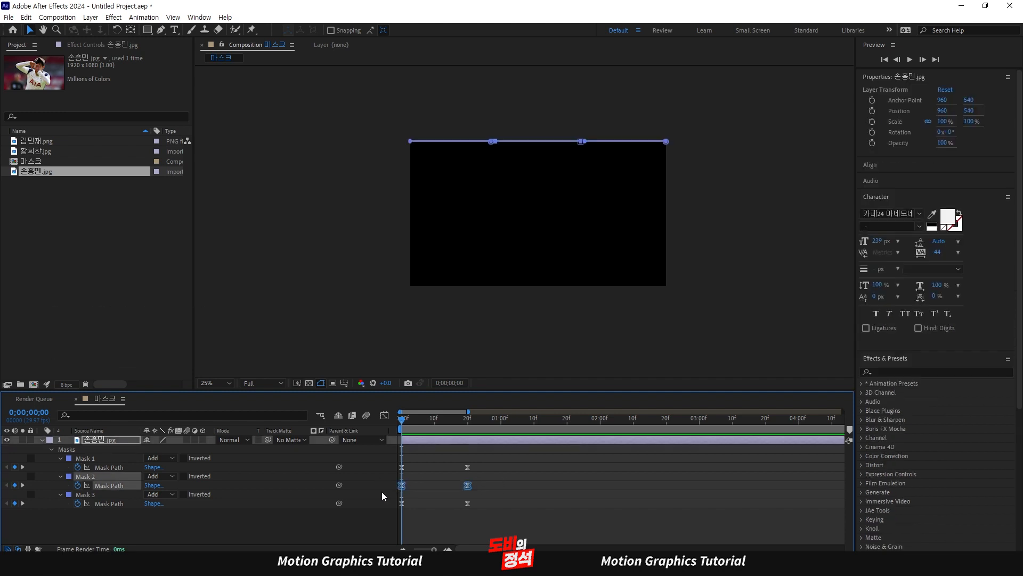
{"action": "key", "text": "alt+Right"}
{"action": "key", "text": "alt+Right"}
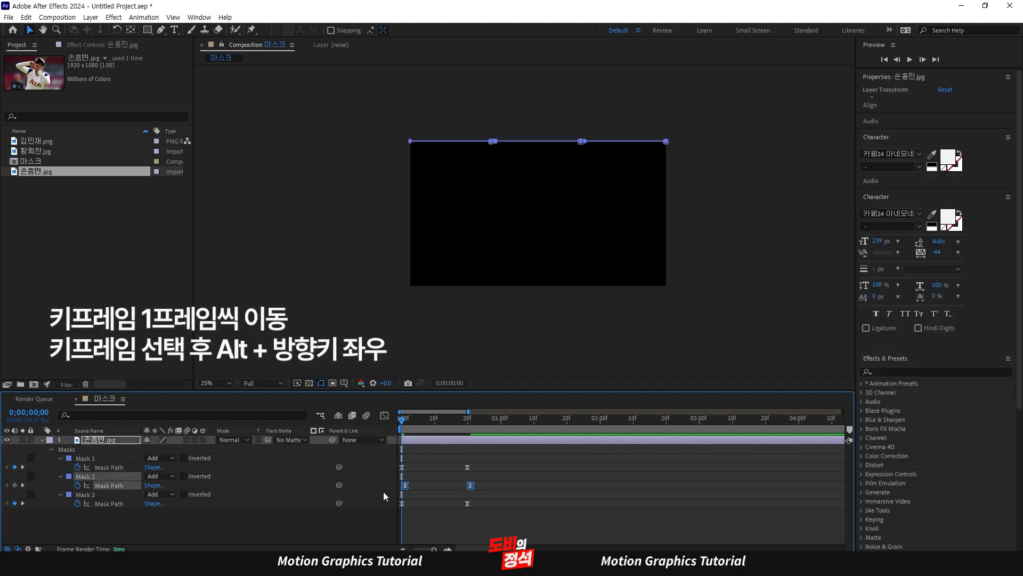
{"action": "key", "text": "alt+Left"}
{"action": "key", "text": "alt+Left"}
{"action": "key", "text": "alt+Right"}
{"action": "key", "text": "alt+Right"}
{"action": "key", "text": "alt+Right"}
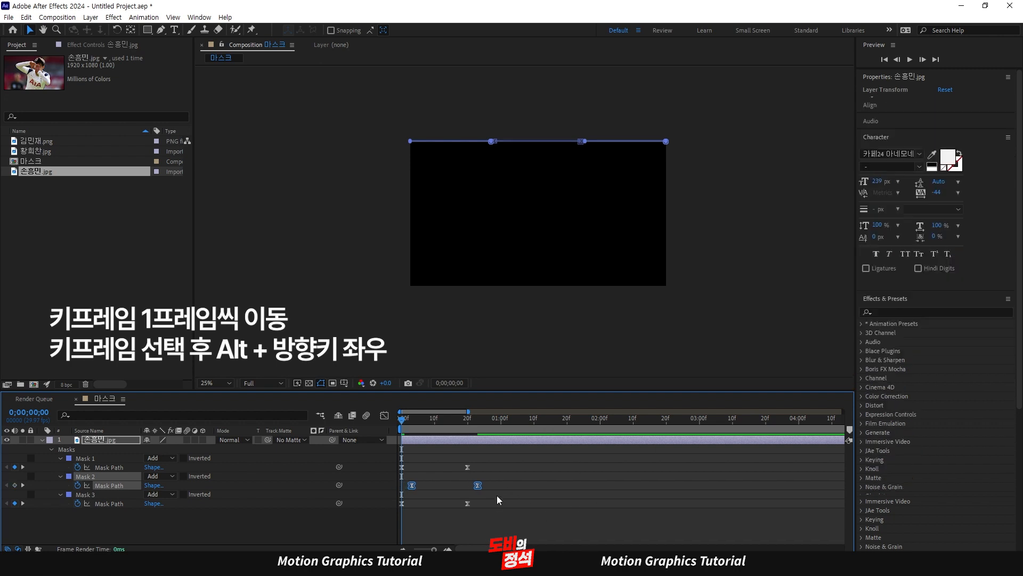
Shift both Mask Path keyframes of Mask 3 to 6 frames after those of Mask 1
{"action": "left_click_drag", "start_coordinate": [496, 494], "coordinate": [388, 504]}
{"action": "key", "text": "alt+Right"}
{"action": "key", "text": "alt+Right"}
{"action": "key", "text": "alt+Right"}
{"action": "key", "text": "alt+Right"}
{"action": "key", "text": "alt+Right"}
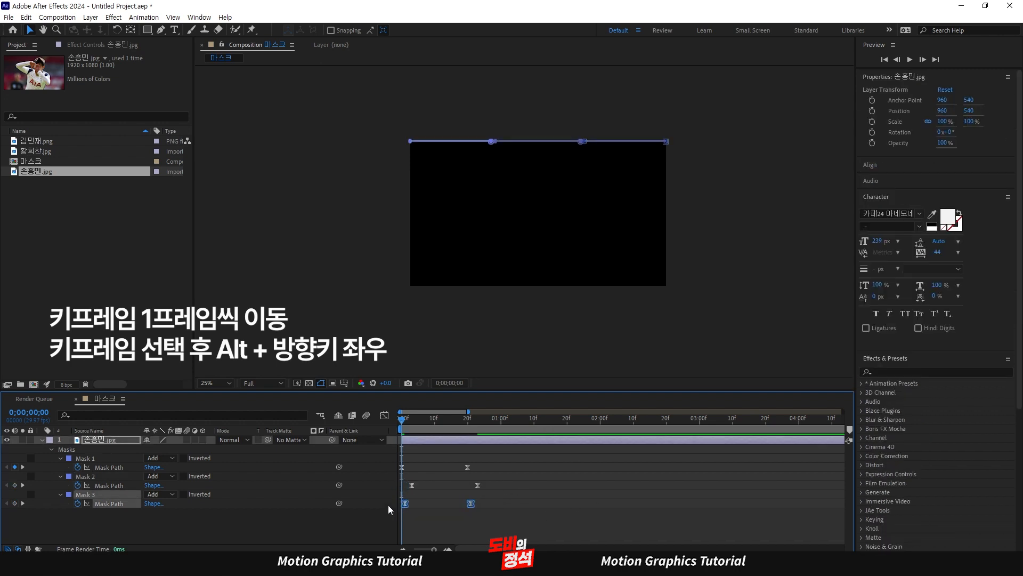
{"action": "key", "text": "alt+Right"}
Preview the staggered opening of the three panels
{"action": "left_click", "coordinate": [537, 513]}
{"action": "key", "text": "space"}
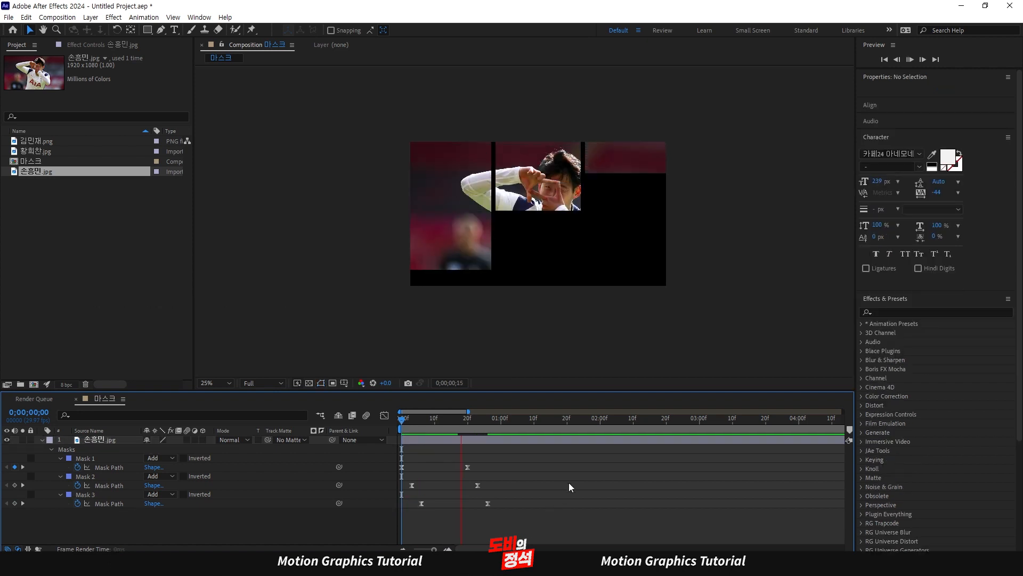
{"action": "key", "text": "space"}
Copy the opening Mask Path keyframes of Mask 1, Mask 2 and Mask 3 and paste each pair at 0;00;04;00
{"action": "key", "text": "minus"}
{"action": "left_click_drag", "start_coordinate": [407, 420], "coordinate": [587, 424]}
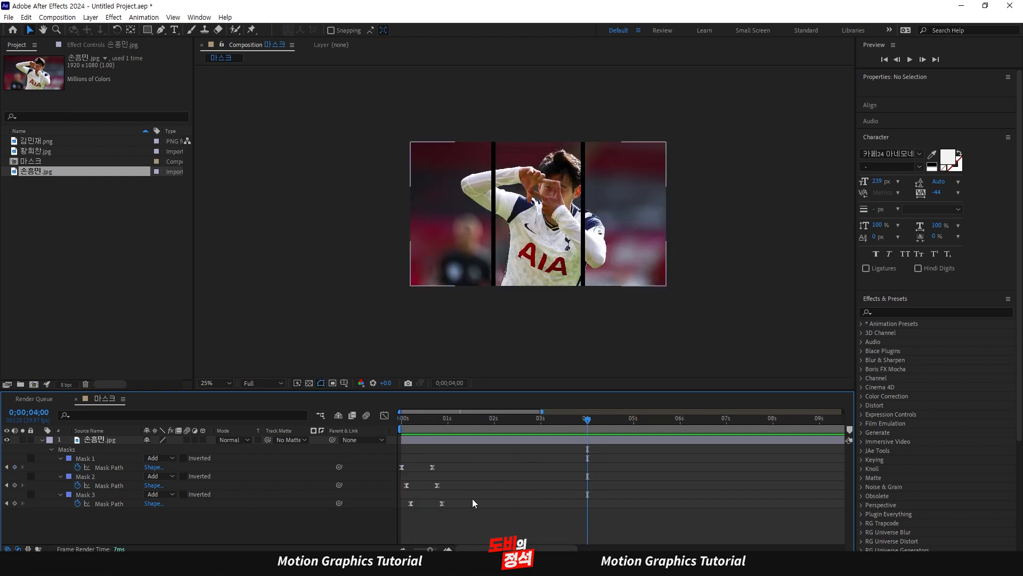
{"action": "left_click_drag", "start_coordinate": [474, 458], "coordinate": [382, 473]}
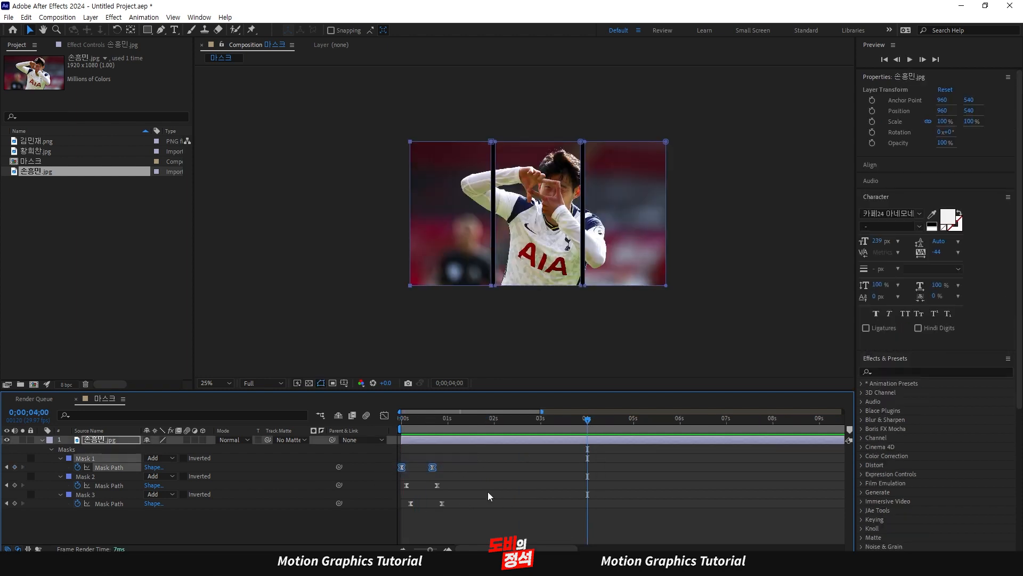
{"action": "key", "text": "ctrl+c"}
{"action": "key", "text": "ctrl+v"}
{"action": "left_click_drag", "start_coordinate": [464, 472], "coordinate": [392, 487]}
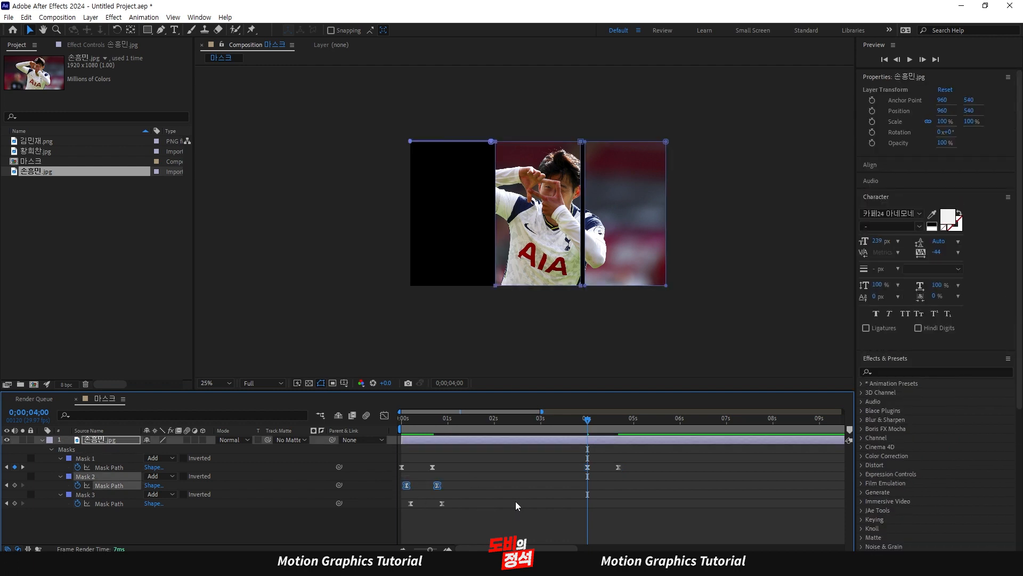
{"action": "key", "text": "ctrl+c"}
{"action": "key", "text": "ctrl+v"}
{"action": "left_click_drag", "start_coordinate": [478, 506], "coordinate": [379, 518]}
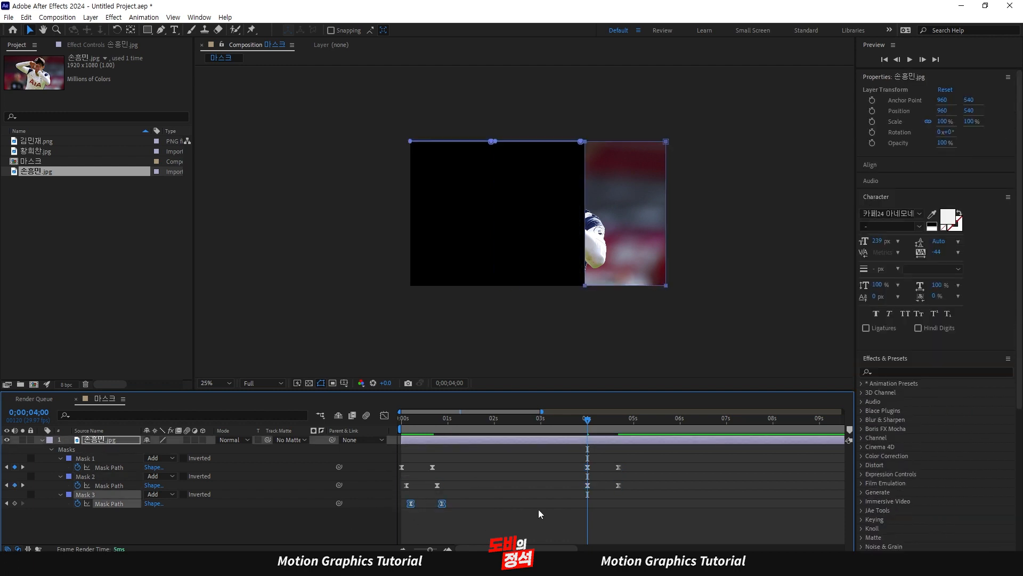
{"action": "key", "text": "ctrl+c"}
{"action": "key", "text": "ctrl+v"}
{"action": "left_click", "coordinate": [654, 510]}
Apply Time-Reverse Keyframes to the three keyframe pairs starting at 0;00;04;00
{"action": "left_click_drag", "start_coordinate": [642, 463], "coordinate": [559, 514]}
{"action": "right_click", "coordinate": [619, 504]}
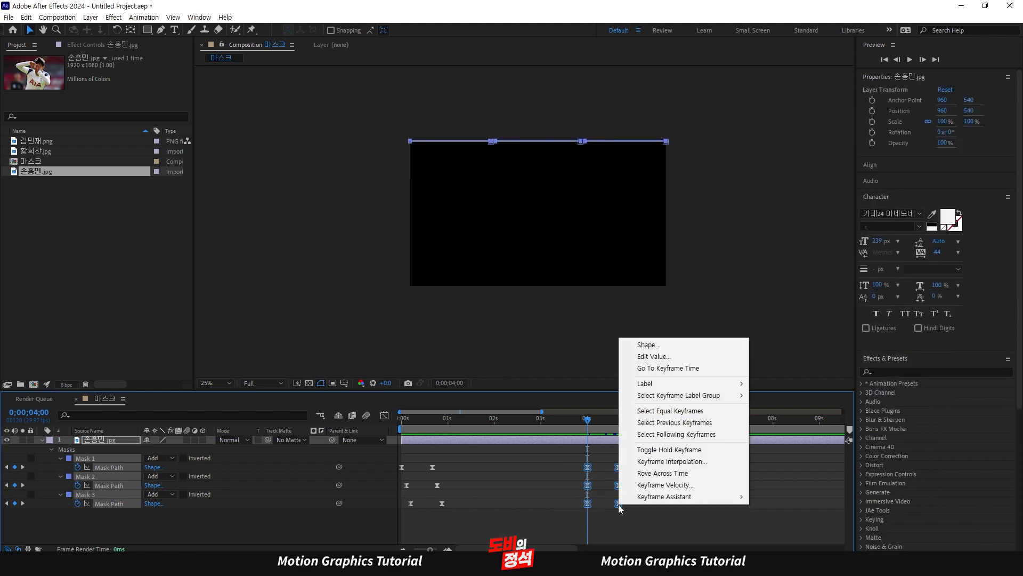
{"action": "mouse_move", "coordinate": [675, 498]}
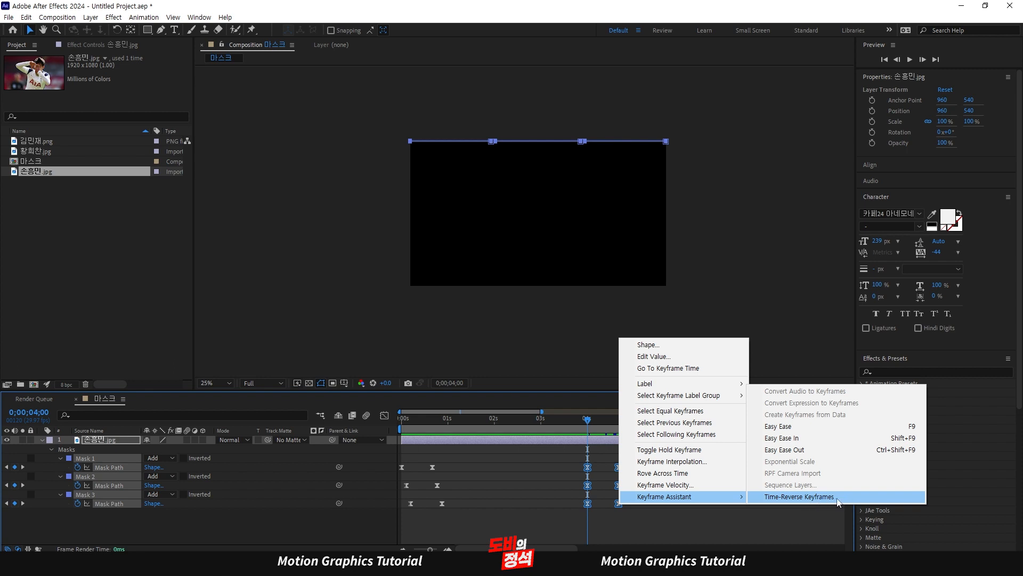
{"action": "left_click", "coordinate": [835, 496]}
{"action": "left_click", "coordinate": [692, 504]}
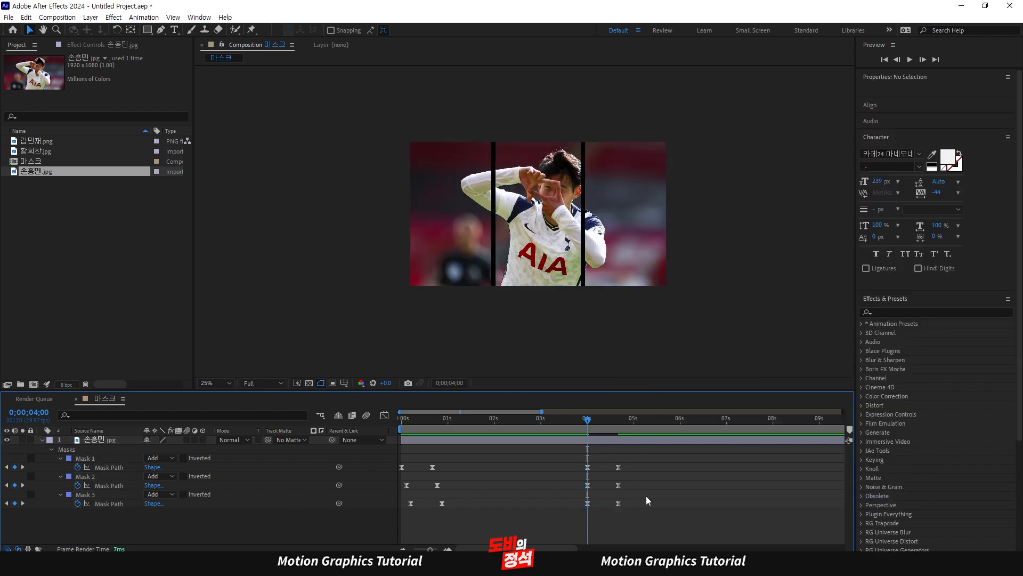
Play back the closing animation of the panels from 0;00;04;00
{"action": "key", "text": "space"}
{"action": "left_click_drag", "start_coordinate": [631, 425], "coordinate": [588, 429]}
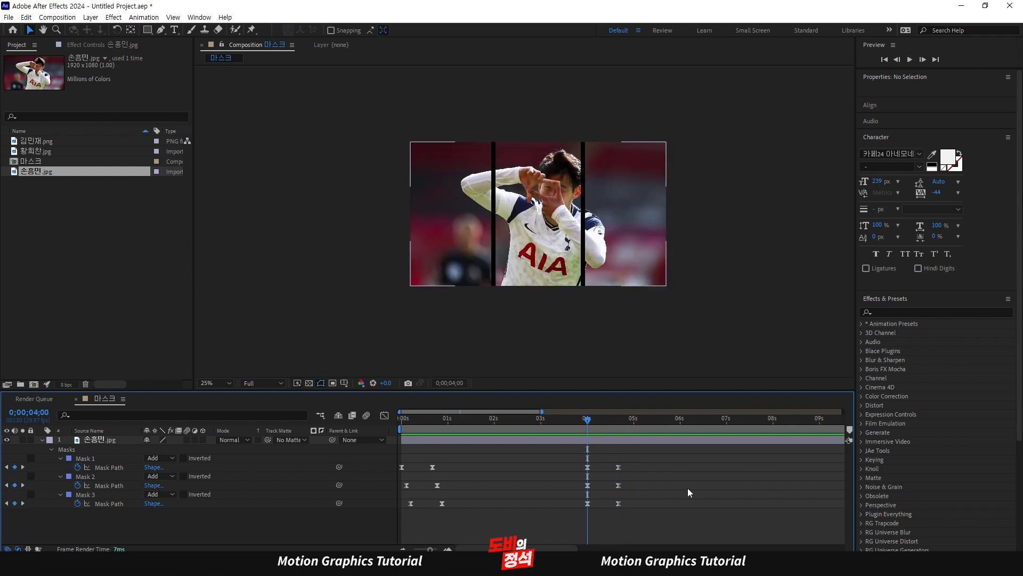
{"action": "key", "text": "space"}
{"action": "key", "text": "space"}
Shift Mask 2's two closing Mask Path keyframes three frames later so they start at 0;00;04;03
{"action": "left_click_drag", "start_coordinate": [642, 481], "coordinate": [563, 490]}
{"action": "key", "text": "alt+Right"}
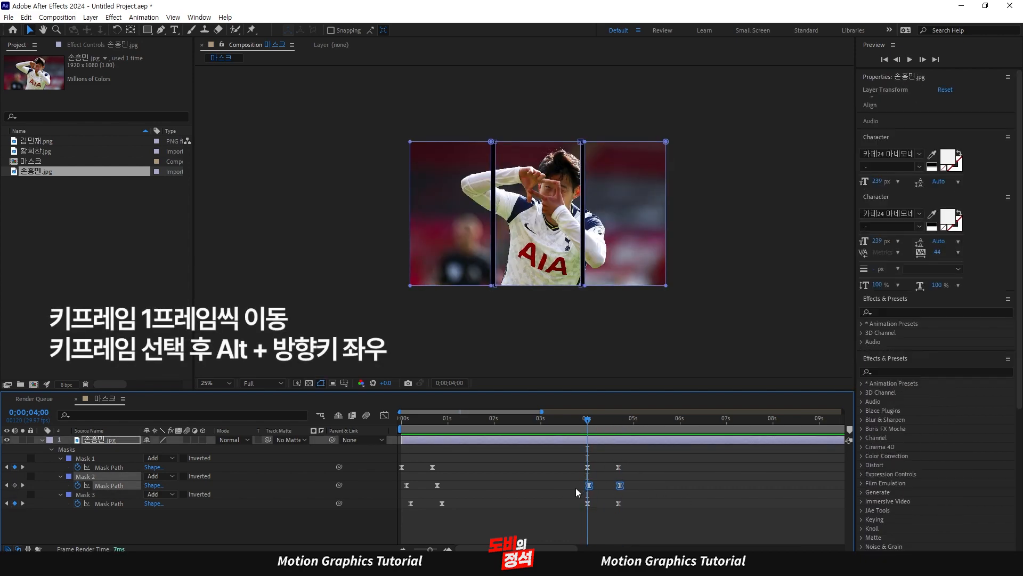
{"action": "key", "text": "alt+Right"}
{"action": "left_click", "coordinate": [647, 459]}
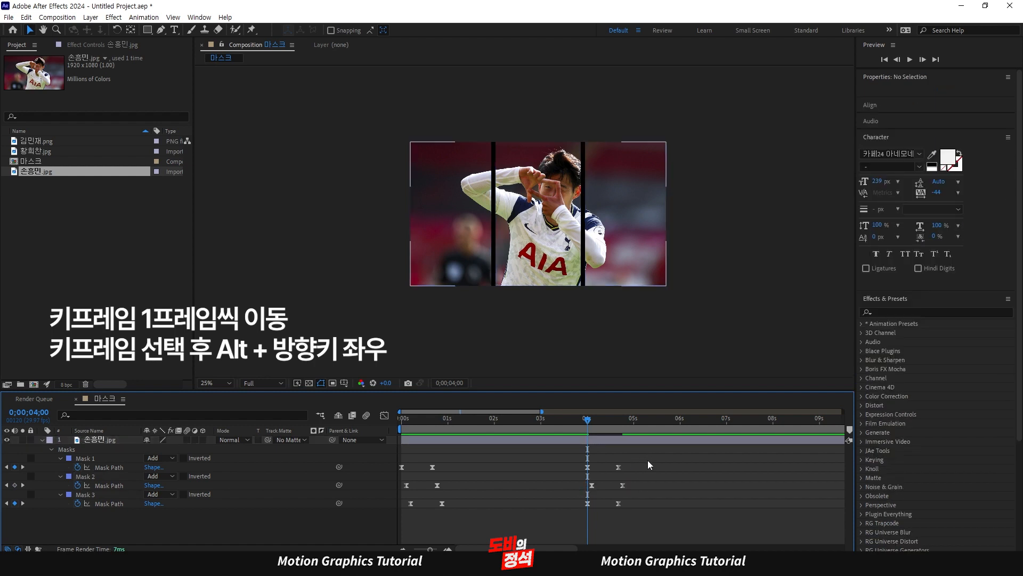
Shift Mask 1's two closing Mask Path keyframes about six frames later, so that they start after Mask 2's
{"action": "left_click_drag", "start_coordinate": [648, 461], "coordinate": [585, 469]}
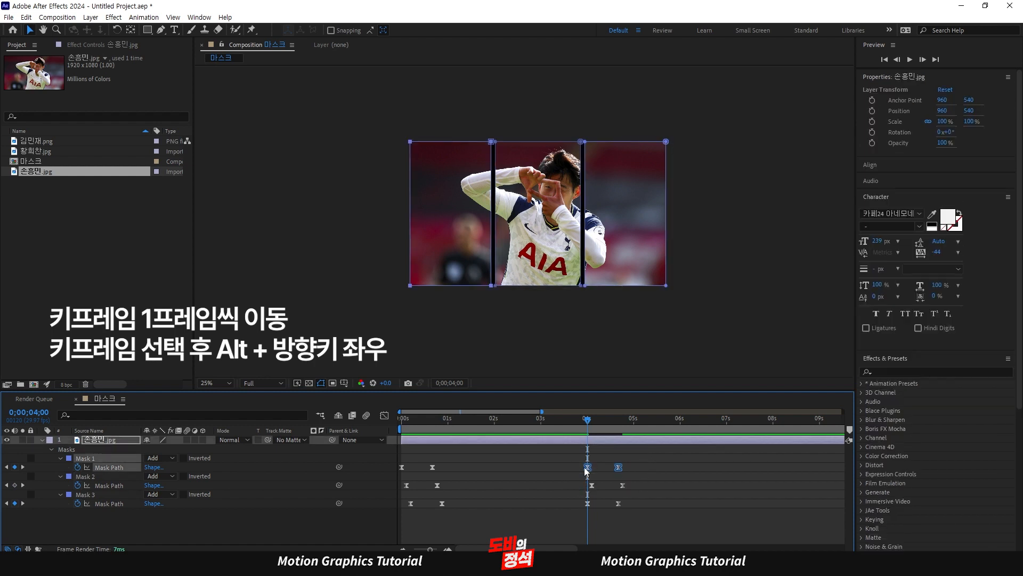
{"action": "key", "text": "alt+Right"}
{"action": "key", "text": "alt+Right"}
{"action": "key", "text": "alt+Right"}
{"action": "key", "text": "alt+Right"}
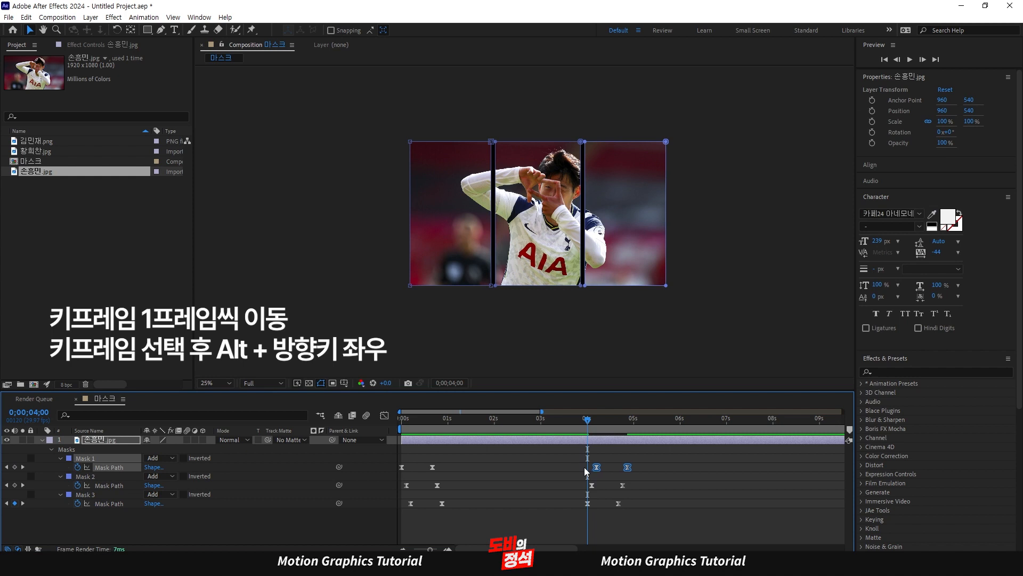
{"action": "left_click", "coordinate": [725, 469]}
Play back the staggered closing of the three panels and the whole opening and closing animation
{"action": "key", "text": "space"}
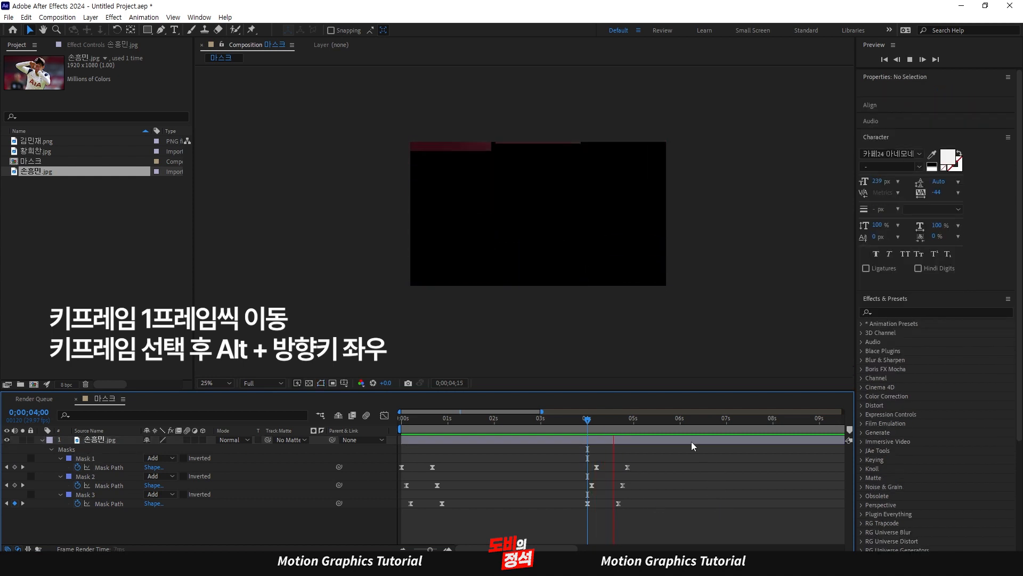
{"action": "key", "text": "space"}
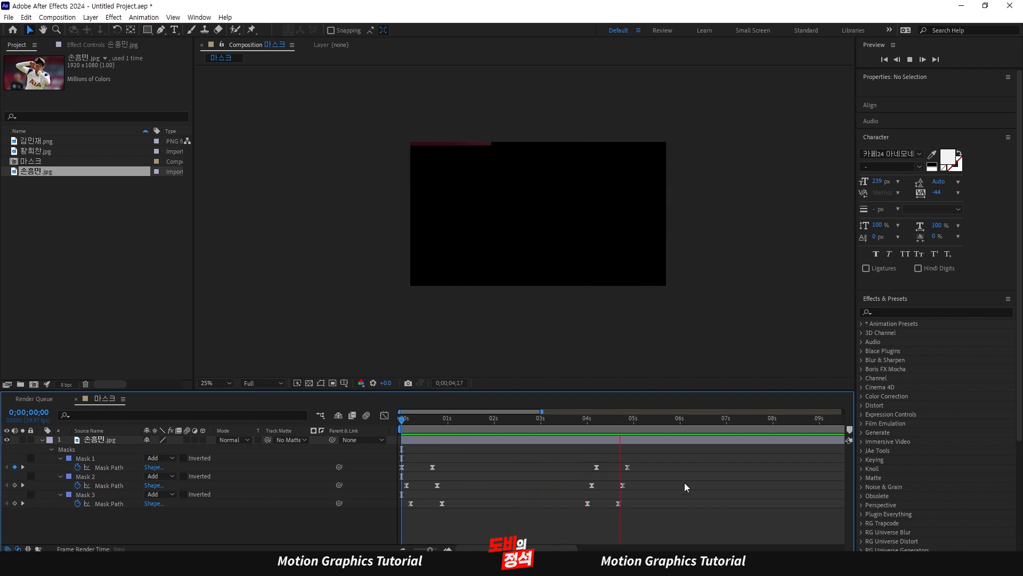
{"action": "key", "text": "space"}
{"action": "key", "text": "space"}
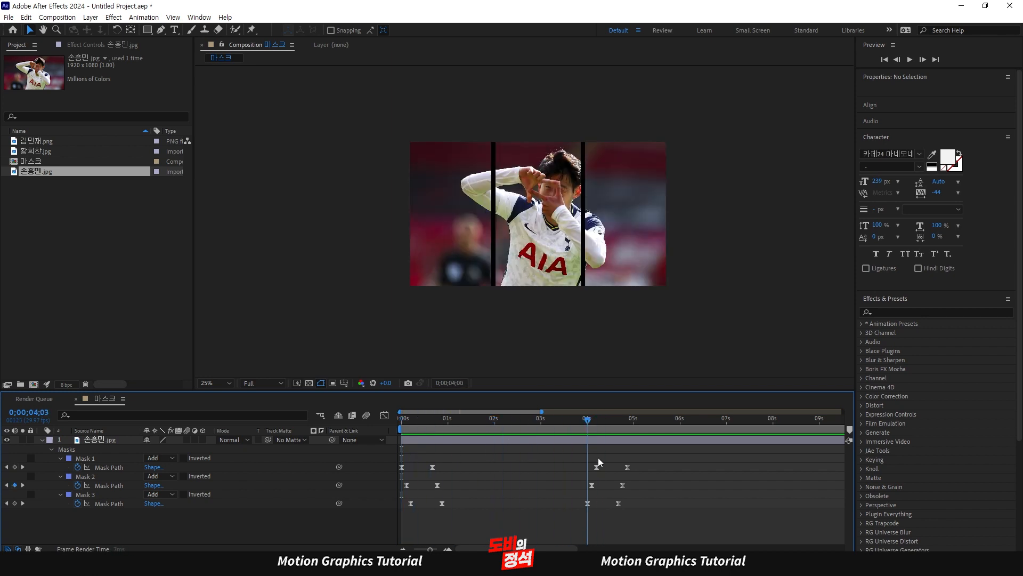
{"action": "key", "text": "space"}
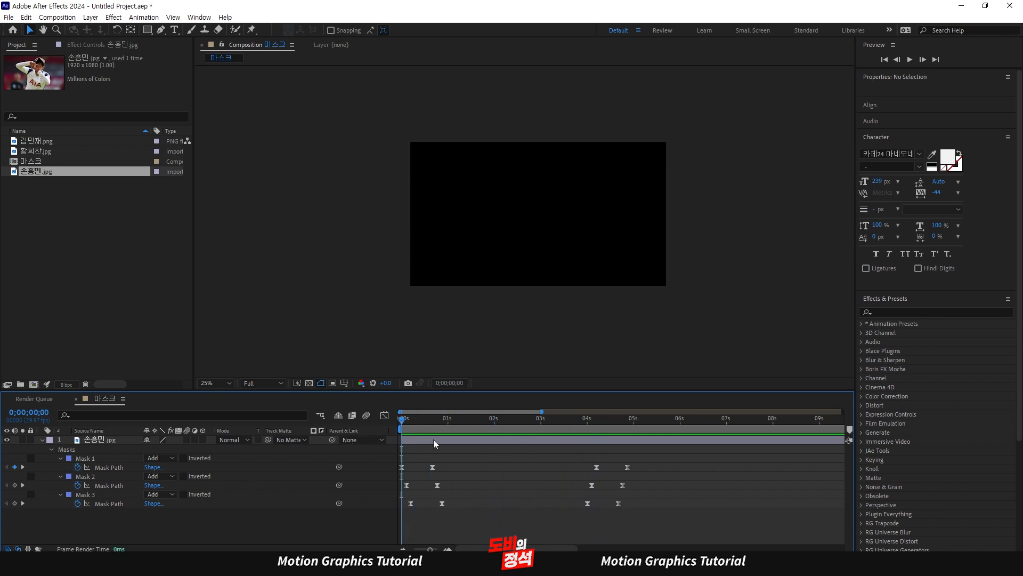
{"action": "left_click", "coordinate": [435, 440]}
{"action": "left_click", "coordinate": [463, 457]}
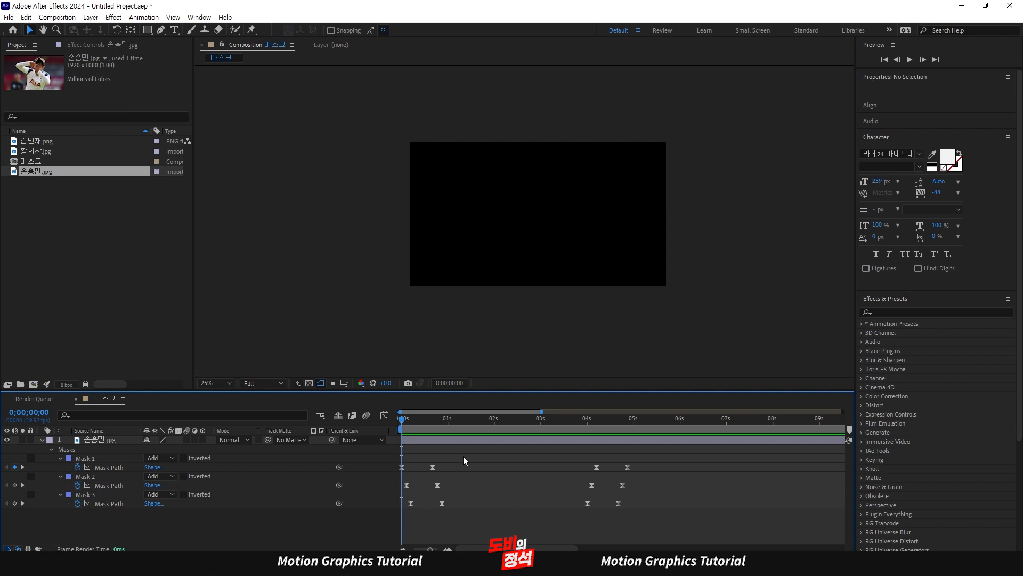
Keyframe the photo layer's Scale at 100% at 0;00;00;00 and at 110% at 0;00;04;26
{"action": "left_click", "coordinate": [440, 440]}
{"action": "key", "text": "alt+shift+s"}
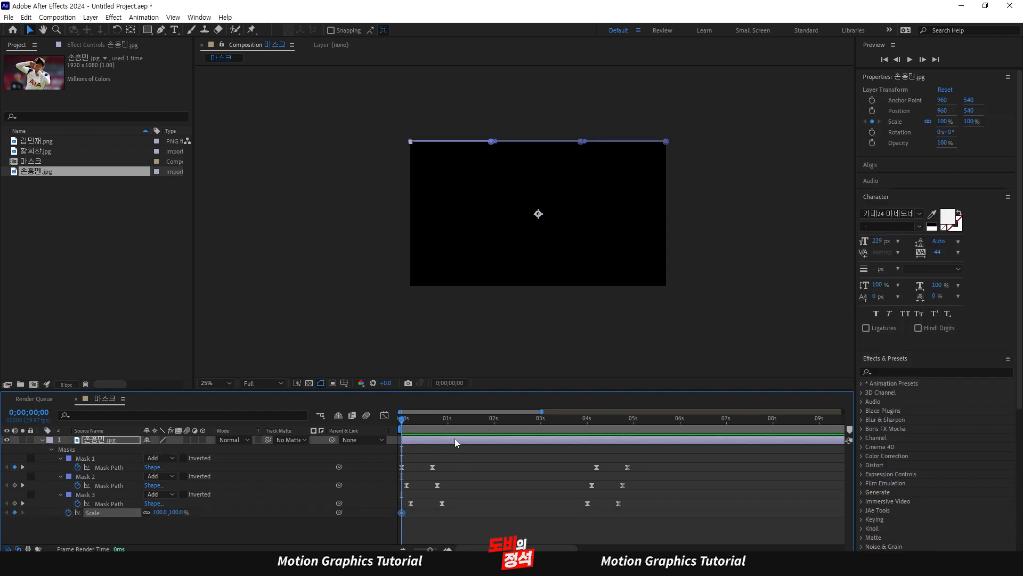
{"action": "left_click_drag", "start_coordinate": [419, 413], "coordinate": [629, 448]}
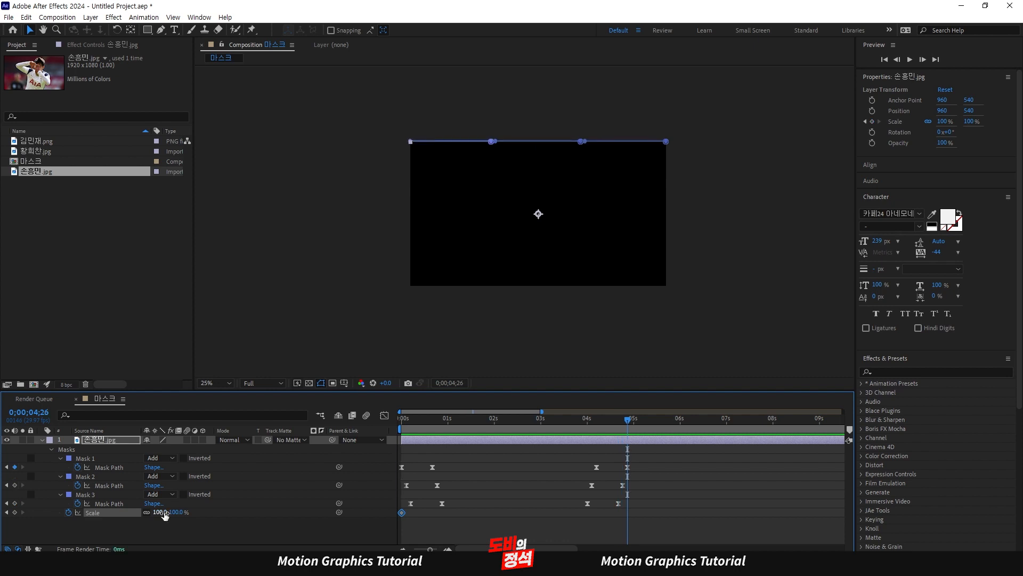
{"action": "left_click", "coordinate": [160, 511]}
{"action": "type", "text": "110"}
{"action": "key", "text": "Return"}
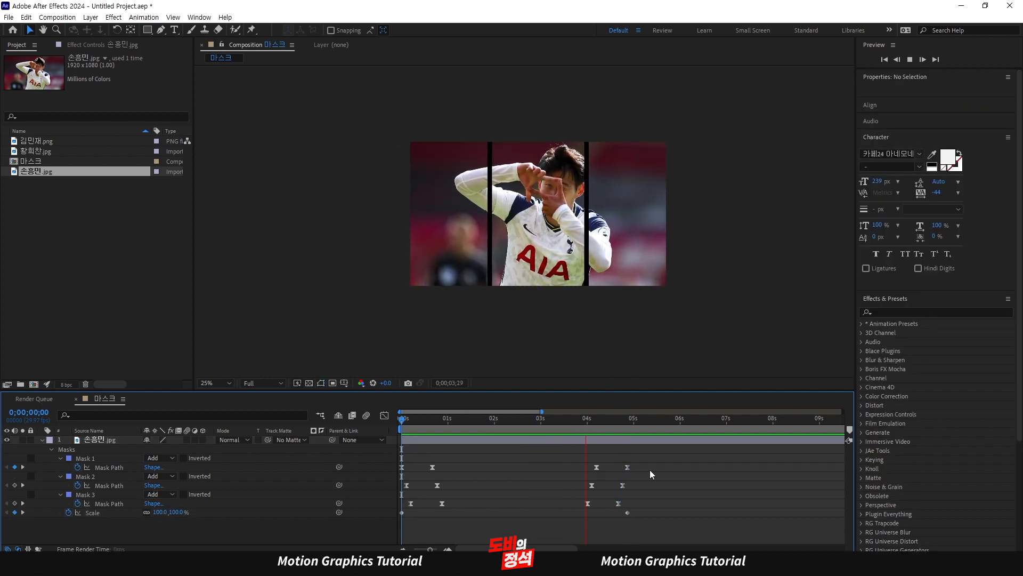
Preview the mask animation together with the slow scale-up from the beginning
{"action": "key", "text": "space"}
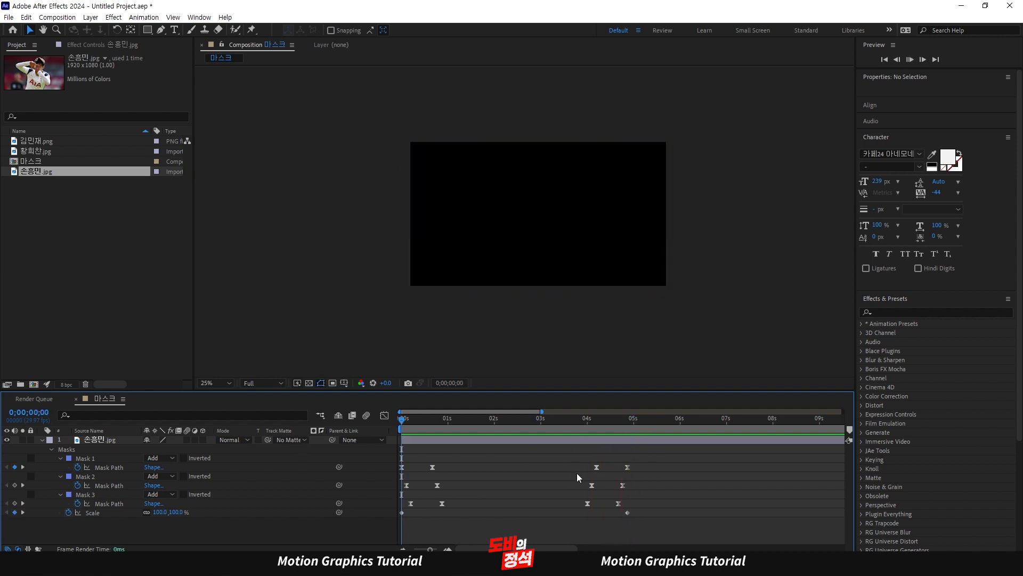
{"action": "key", "text": "space"}
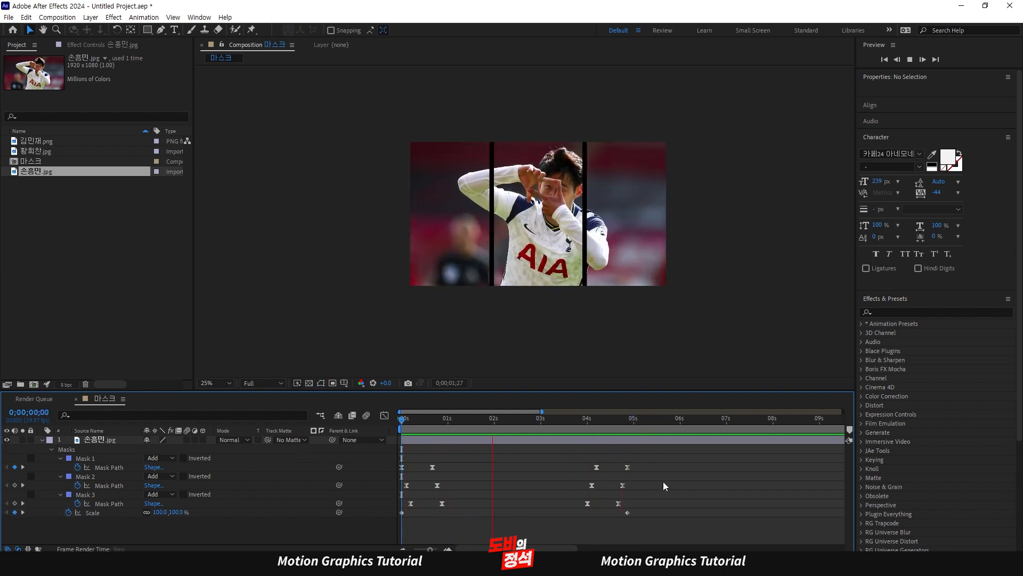
{"action": "left_click", "coordinate": [434, 418]}
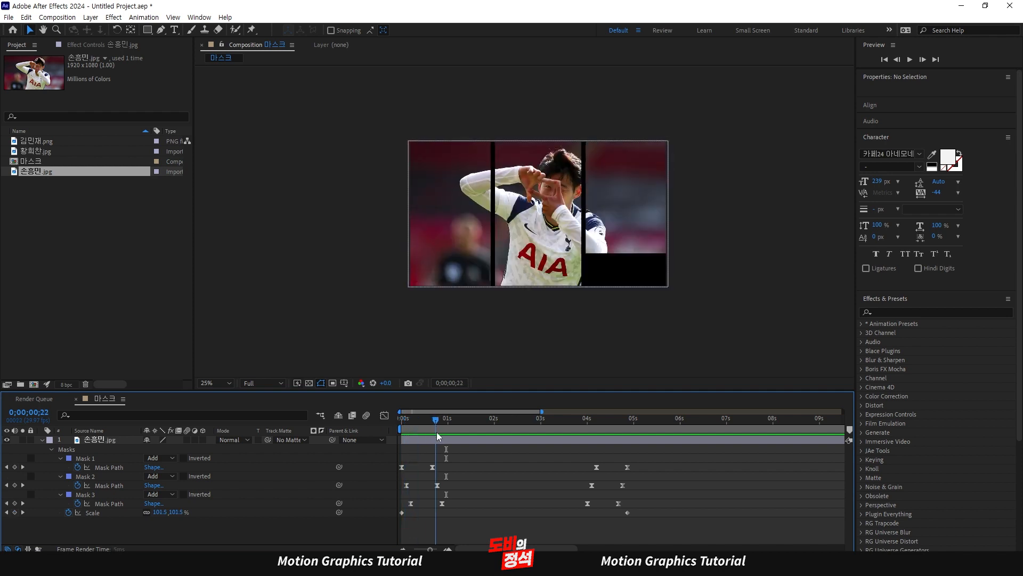
{"action": "key", "text": "space"}
{"action": "key", "text": "space"}
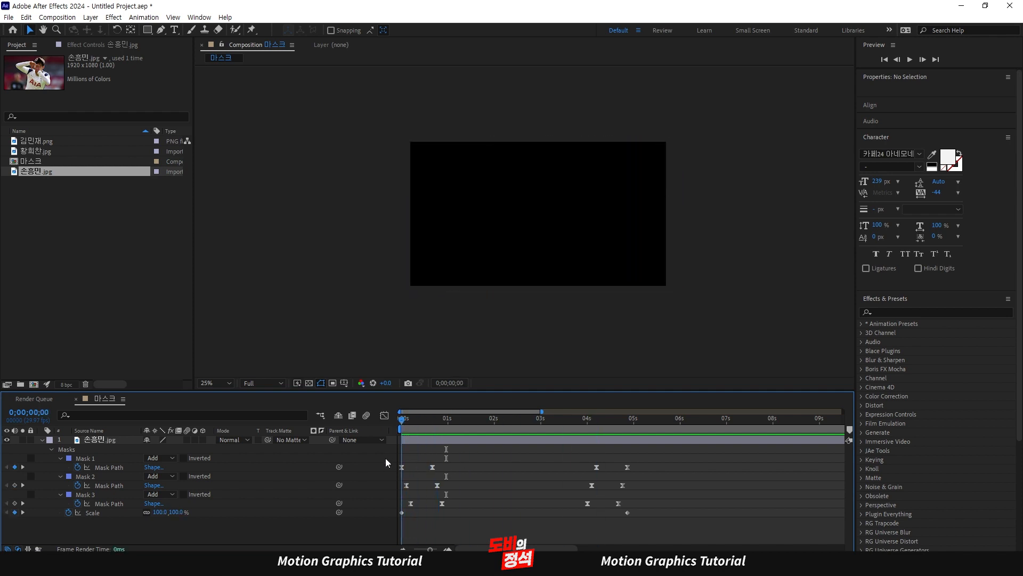
Add a Position keyframe of 960, 540 to the photo layer at 0;00;00;26, on Mask 3's last opening keyframe
{"action": "left_click_drag", "start_coordinate": [436, 426], "coordinate": [444, 427]}
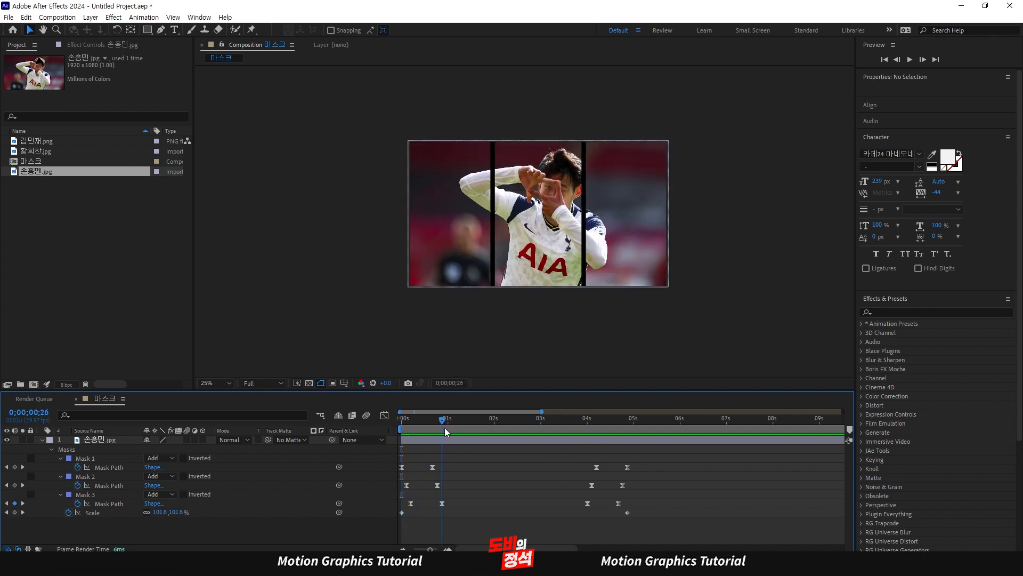
{"action": "left_click", "coordinate": [475, 439]}
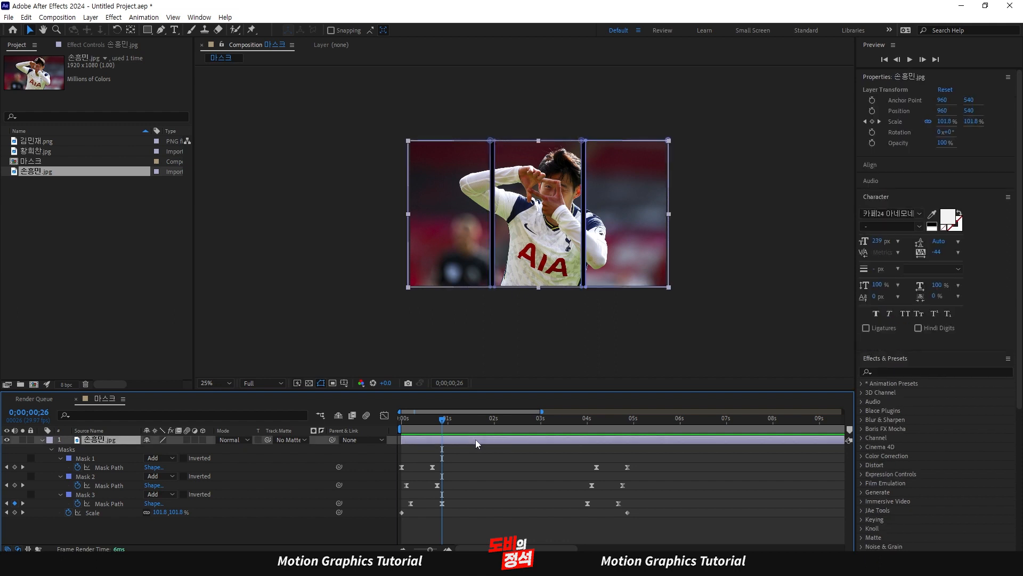
{"action": "key", "text": "alt+shift+p"}
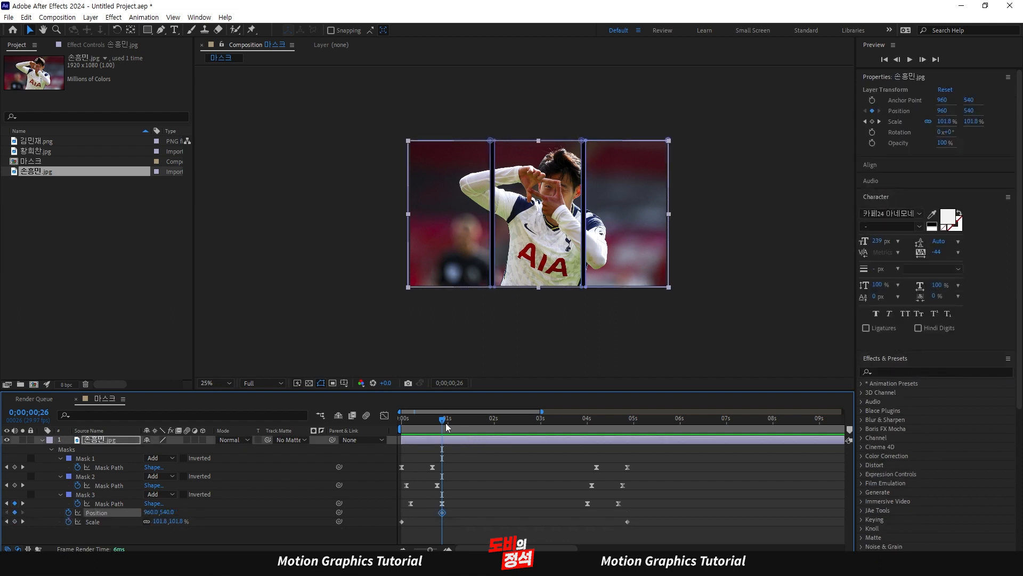
Move the photo layer straight up to Position 960, -300 at 0;00;00;00 so it drops in from above
{"action": "left_click_drag", "start_coordinate": [446, 426], "coordinate": [402, 426]}
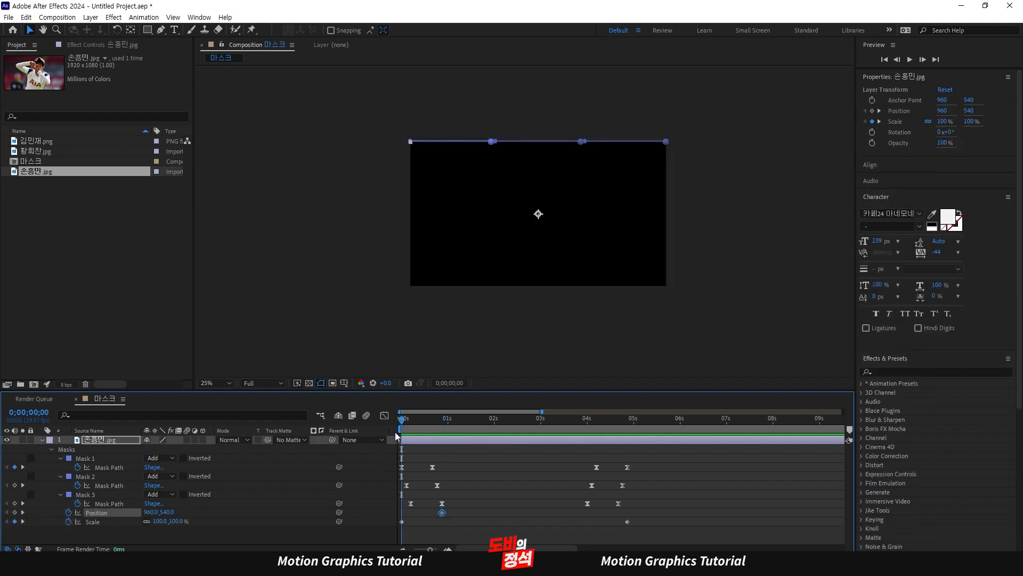
{"action": "key", "text": "shift+Up"}
{"action": "key", "text": "shift+Up"}
{"action": "key", "text": "shift+Up"}
{"action": "key", "text": "shift+Up"}
{"action": "key", "text": "shift+Up"}
{"action": "key", "text": "shift+Up"}
{"action": "key", "text": "shift+Up"}
{"action": "key", "text": "shift+Up"}
{"action": "key", "text": "shift+Up"}
{"action": "key", "text": "shift+Up"}
{"action": "key", "text": "shift+Up"}
{"action": "key", "text": "shift+Up"}
{"action": "key", "text": "shift+Up"}
{"action": "key", "text": "shift+Up"}
{"action": "key", "text": "shift+Up"}
{"action": "key", "text": "shift+Up"}
{"action": "key", "text": "shift+Up"}
{"action": "key", "text": "shift+Up"}
{"action": "key", "text": "shift+Up"}
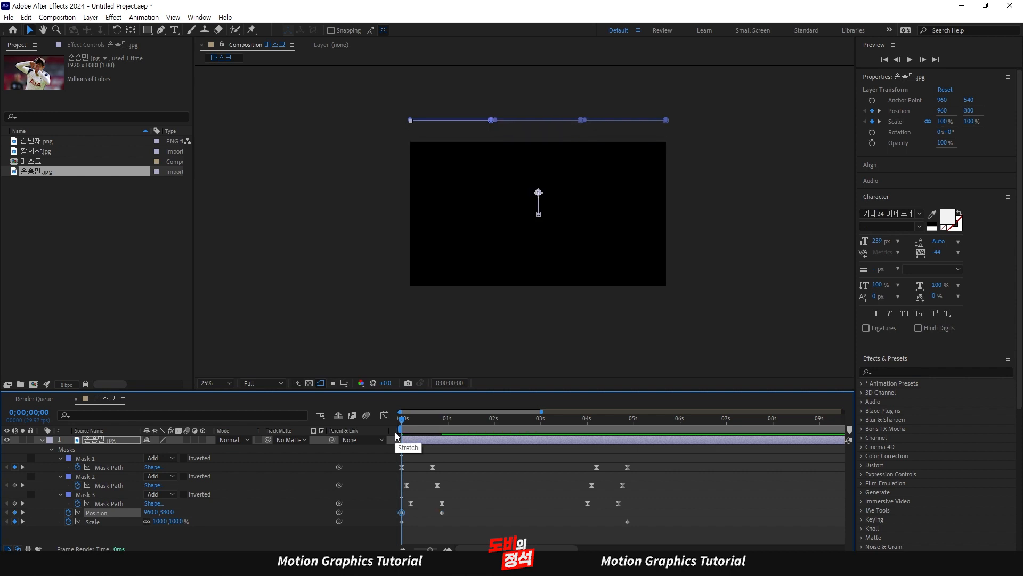
{"action": "key", "text": "shift+Up"}
{"action": "key", "text": "shift+Up"}
{"action": "key", "text": "shift+Up"}
{"action": "key", "text": "shift+Up"}
{"action": "key", "text": "shift+Up"}
{"action": "key", "text": "shift+Up"}
{"action": "key", "text": "shift+Up"}
{"action": "key", "text": "shift+Up"}
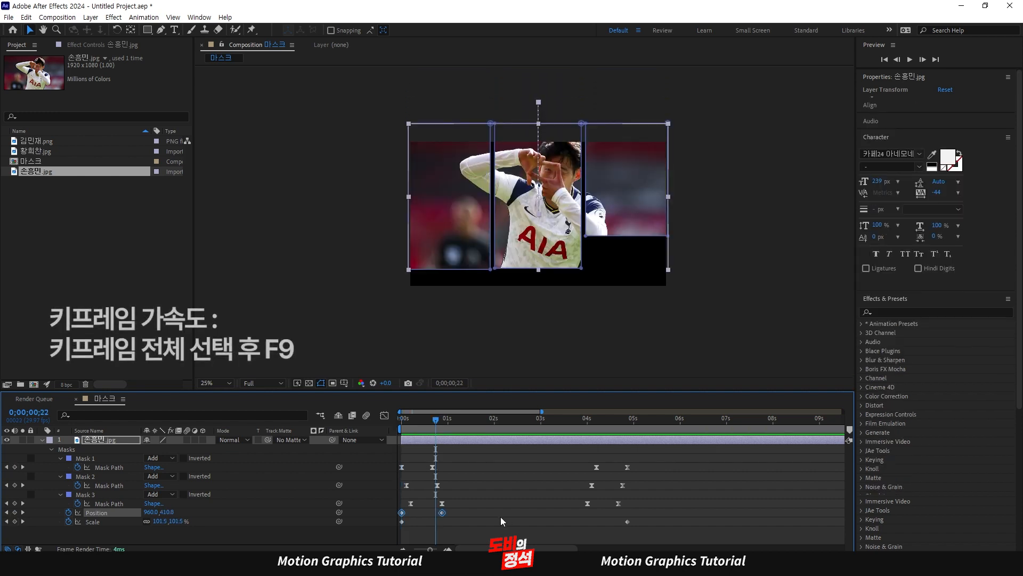
Apply Easy Ease to both Position keyframes and lengthen the first keyframe's outgoing influence handle in the speed graph
{"action": "left_click_drag", "start_coordinate": [462, 512], "coordinate": [370, 514]}
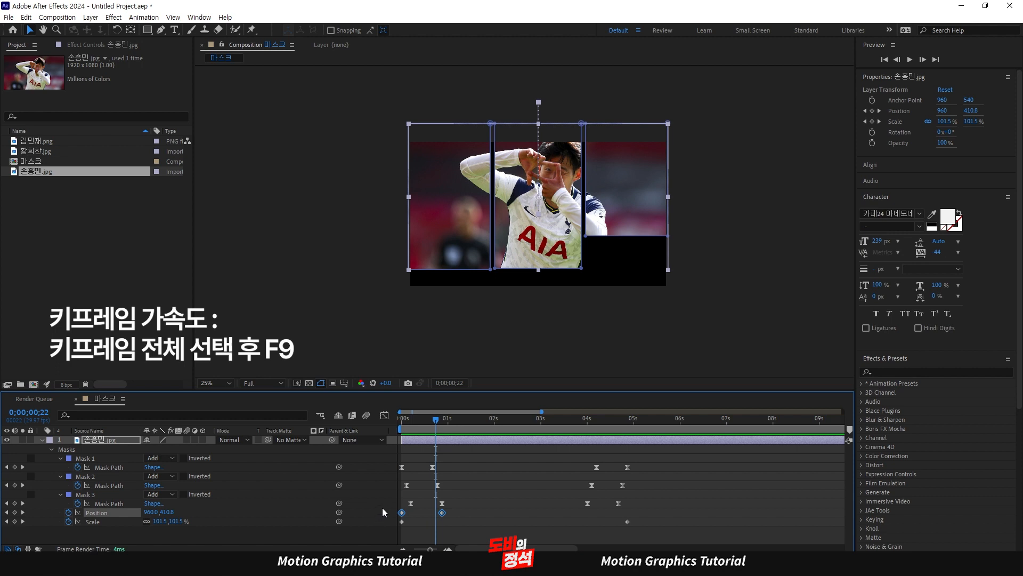
{"action": "key", "text": "F9"}
{"action": "left_click", "coordinate": [384, 417]}
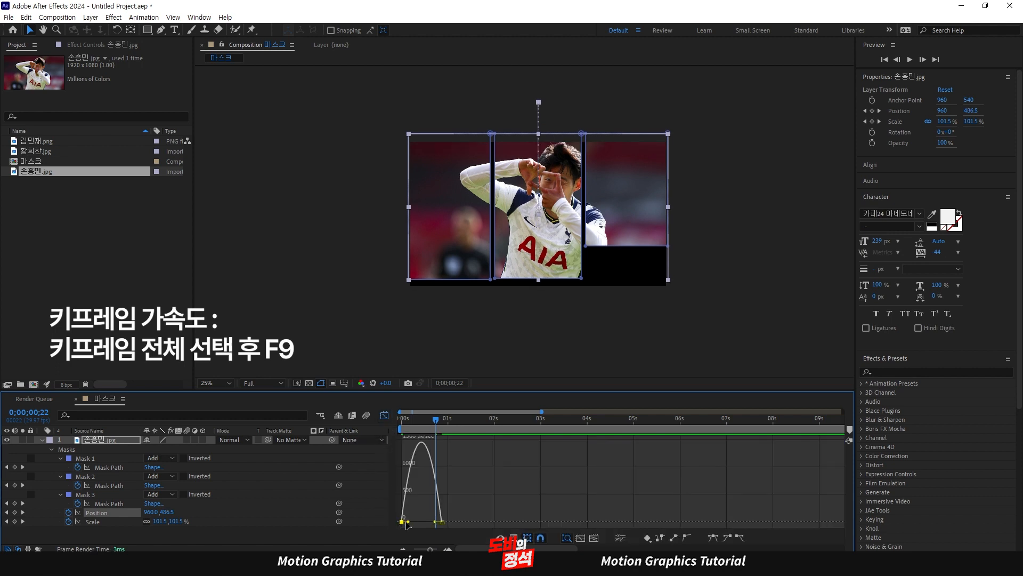
{"action": "left_click_drag", "start_coordinate": [409, 522], "coordinate": [418, 522]}
Scrub past the end of the eased Position move and play the animation from the start
{"action": "left_click_drag", "start_coordinate": [435, 420], "coordinate": [464, 421]}
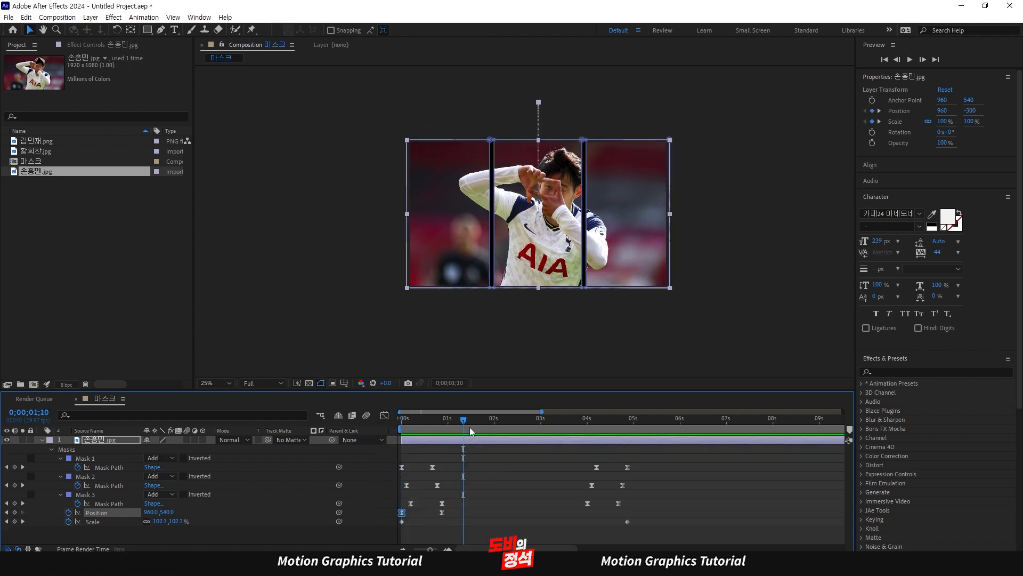
{"action": "key", "text": "Home"}
{"action": "key", "text": "space"}
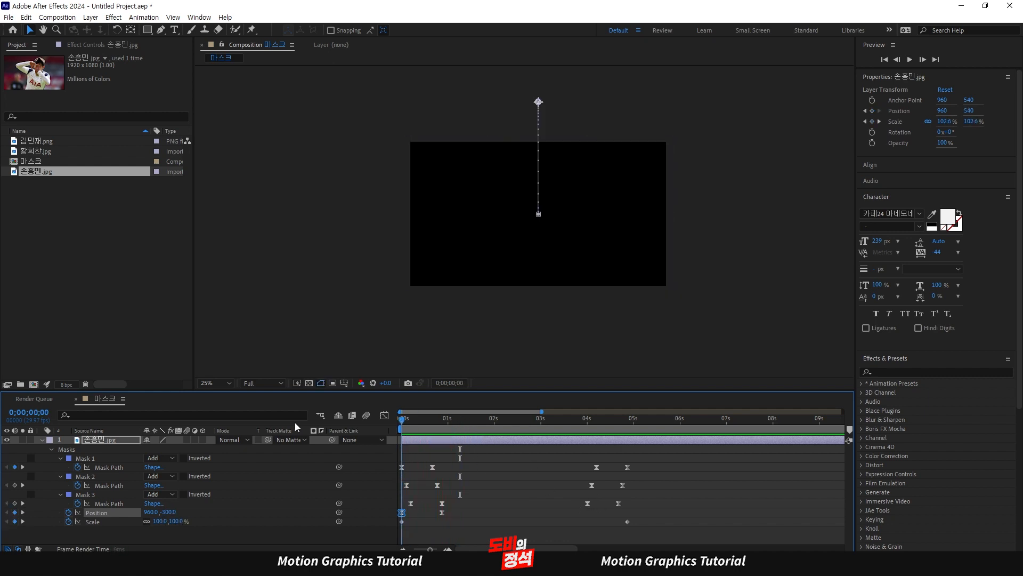
Copy the photo layer's two Position keyframes to 0;00;04;00 and time-reverse the pasted pair
{"action": "left_click_drag", "start_coordinate": [456, 423], "coordinate": [583, 446]}
{"action": "left_click_drag", "start_coordinate": [459, 509], "coordinate": [366, 513]}
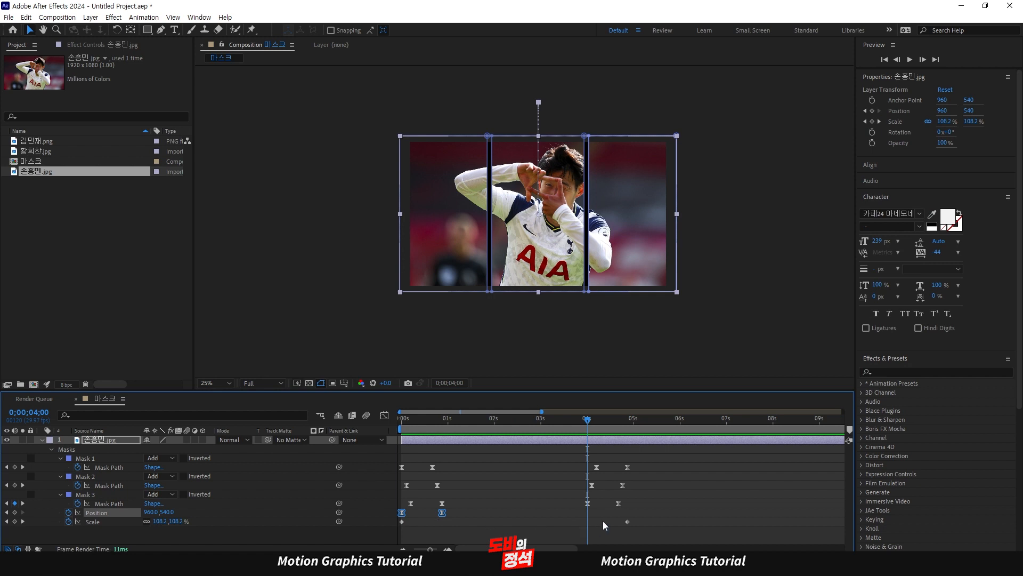
{"action": "key", "text": "ctrl+v"}
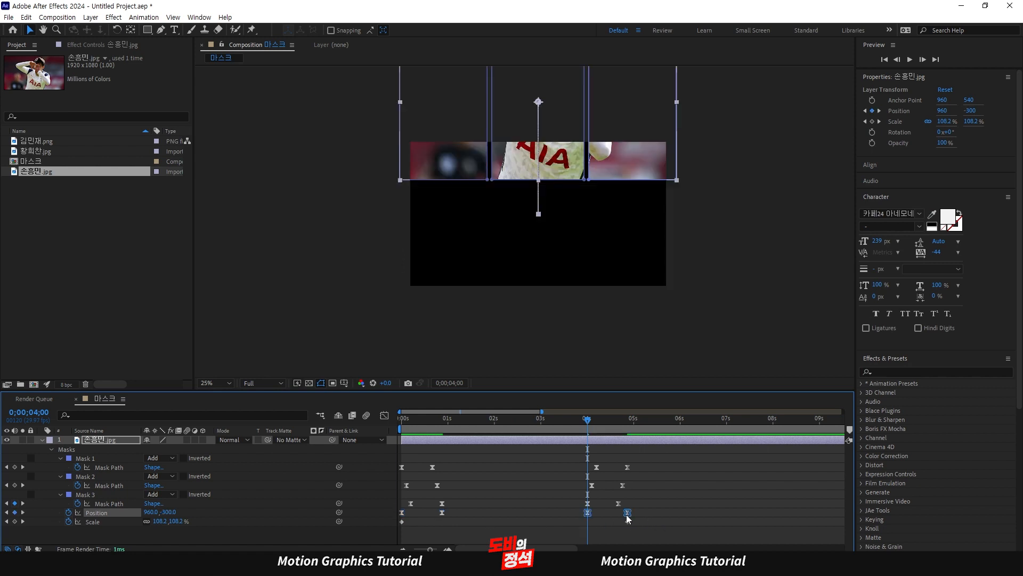
{"action": "right_click", "coordinate": [628, 511]}
{"action": "mouse_move", "coordinate": [708, 503]}
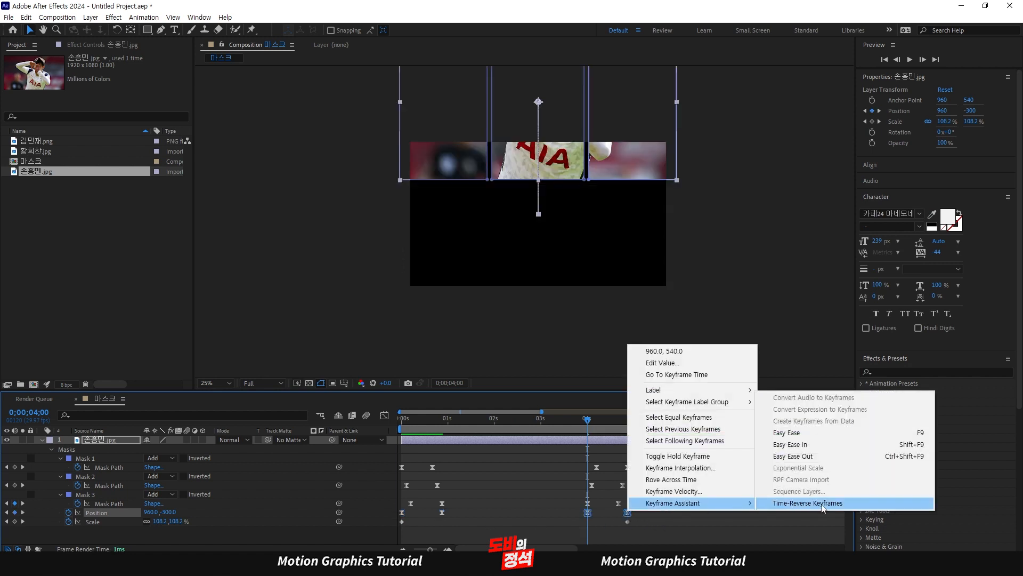
{"action": "left_click", "coordinate": [836, 504]}
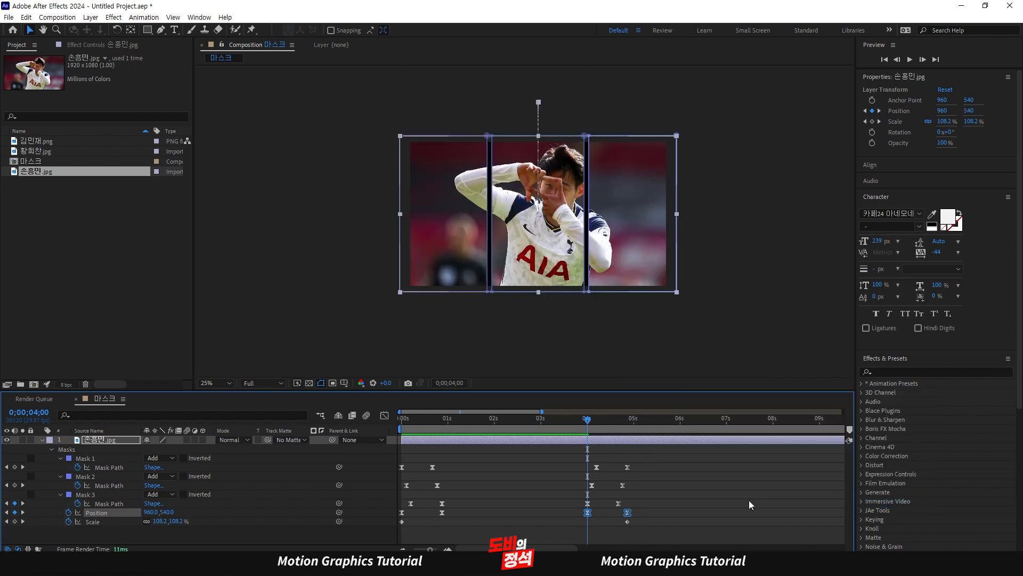
Play the composition from the start to check the photo's entrance and exit animation
{"action": "key", "text": "space"}
{"action": "left_click_drag", "start_coordinate": [633, 421], "coordinate": [343, 438]}
{"action": "key", "text": "space"}
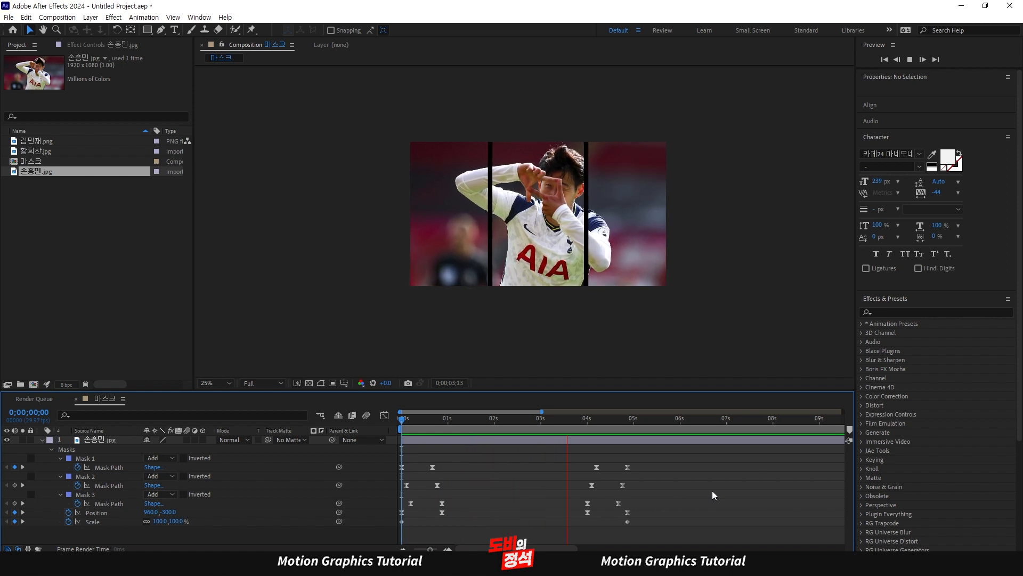
{"action": "key", "text": "space"}
{"action": "key", "text": "Home"}
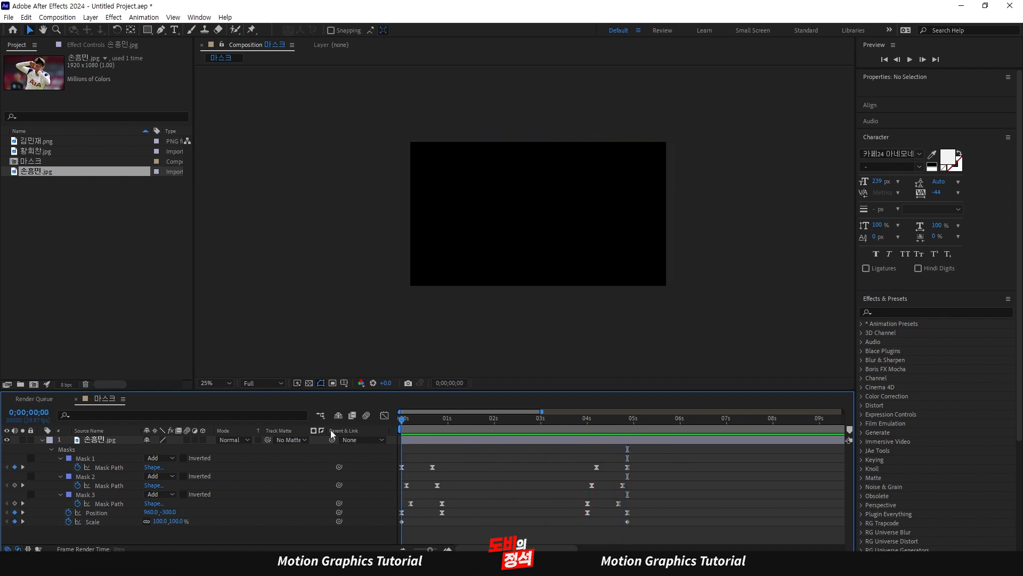
{"action": "key", "text": "space"}
{"action": "key", "text": "space"}
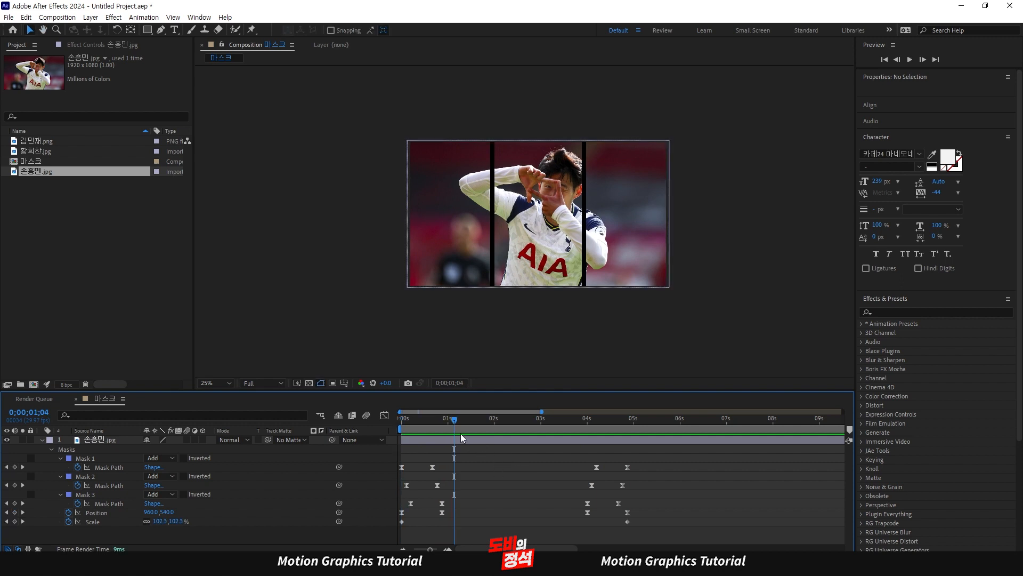
At 0;00;00;24, add a text layer over the photo reading SON
{"action": "left_click_drag", "start_coordinate": [455, 422], "coordinate": [439, 441]}
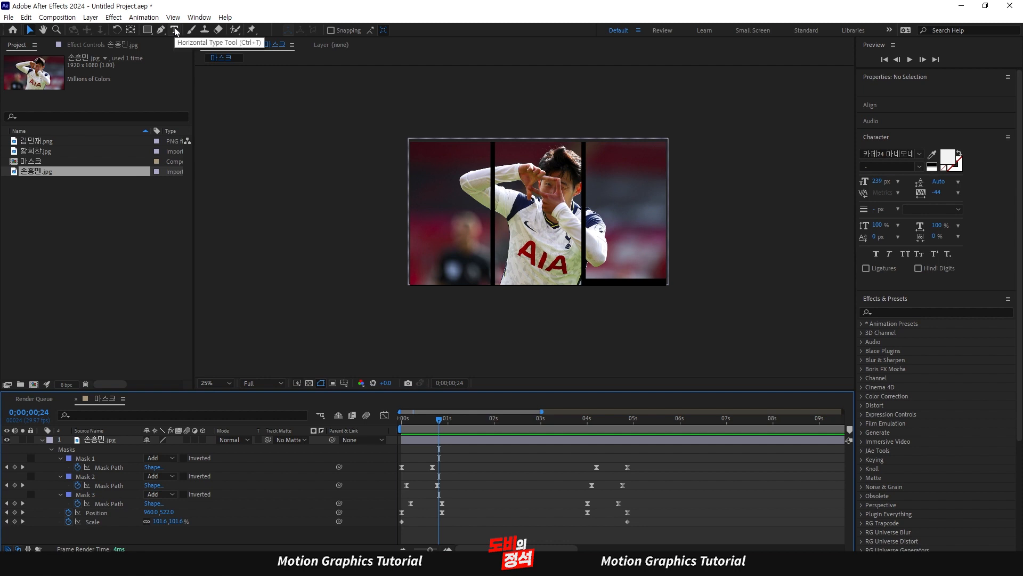
{"action": "left_click", "coordinate": [522, 226]}
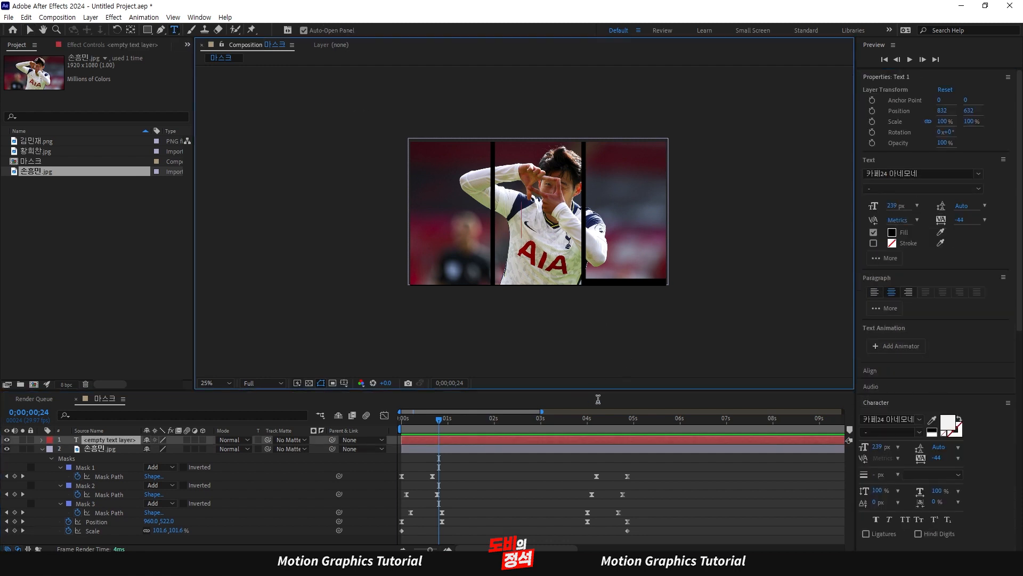
{"action": "type", "text": "S"}
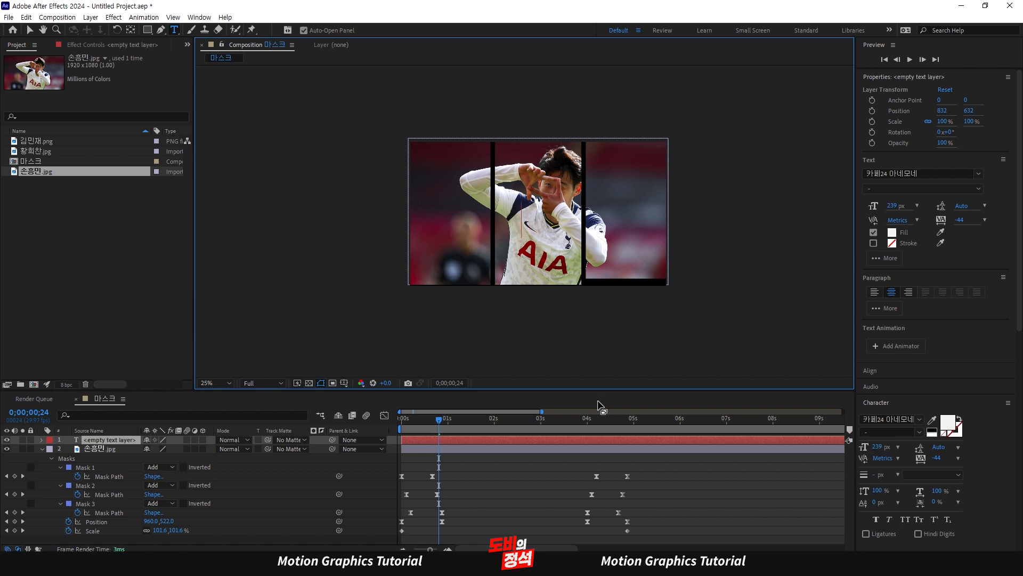
{"action": "type", "text": "ON"}
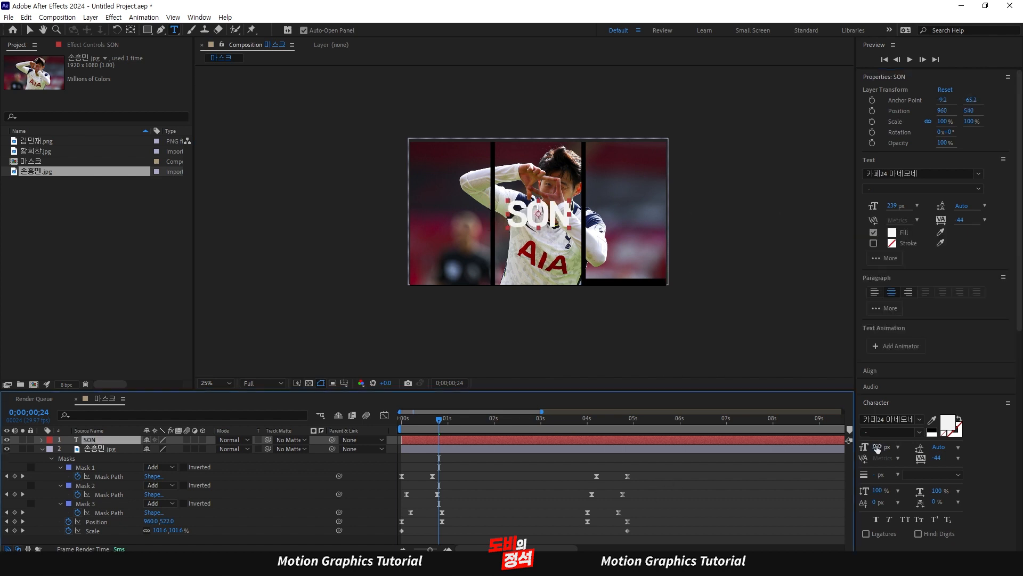
Enlarge the SON text to 449 px, then centre its anchor point and the layer in the composition
{"action": "left_click_drag", "start_coordinate": [881, 448], "coordinate": [996, 453]}
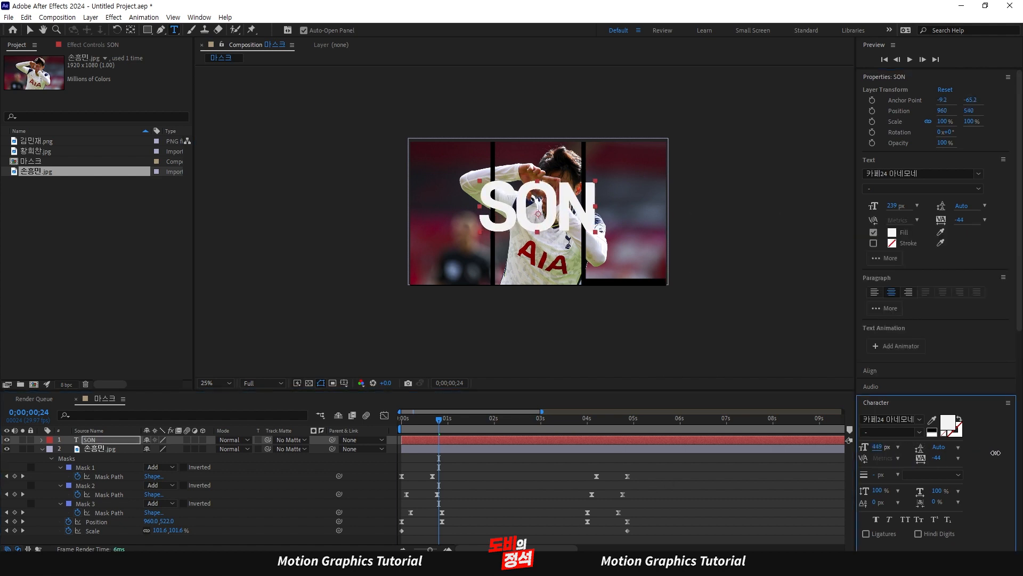
{"action": "key", "text": "ctrl+alt+Home"}
{"action": "key", "text": "ctrl+Home"}
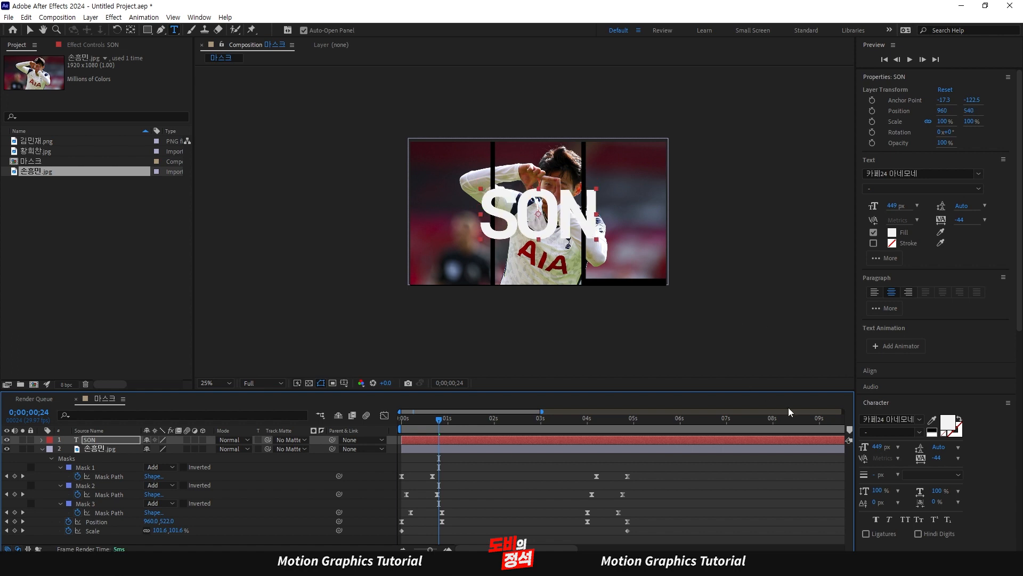
Apply faux italic to the SON text and swap its white fill to a 1 px outline with no fill
{"action": "left_click", "coordinate": [890, 520]}
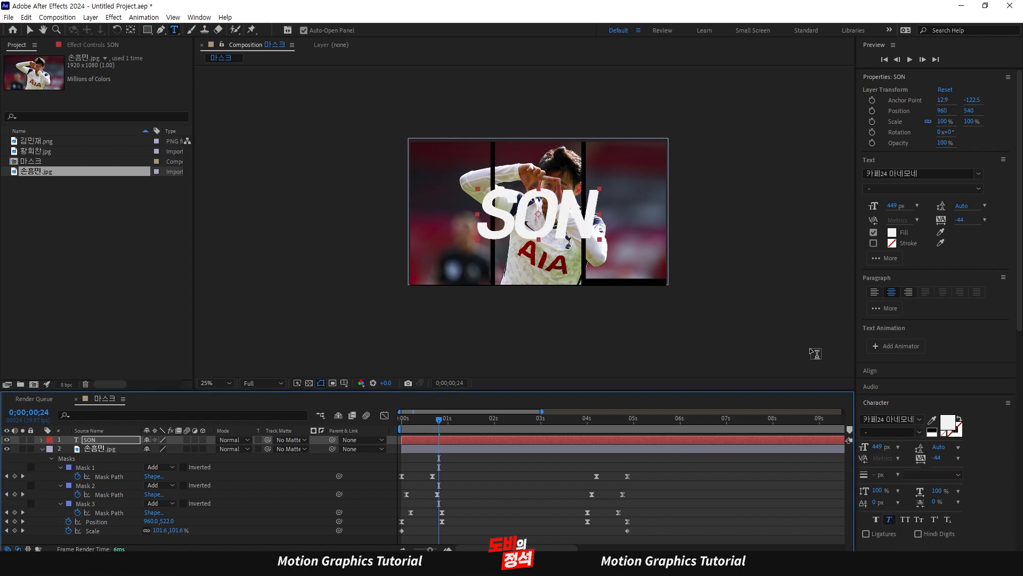
{"action": "left_click", "coordinate": [538, 471]}
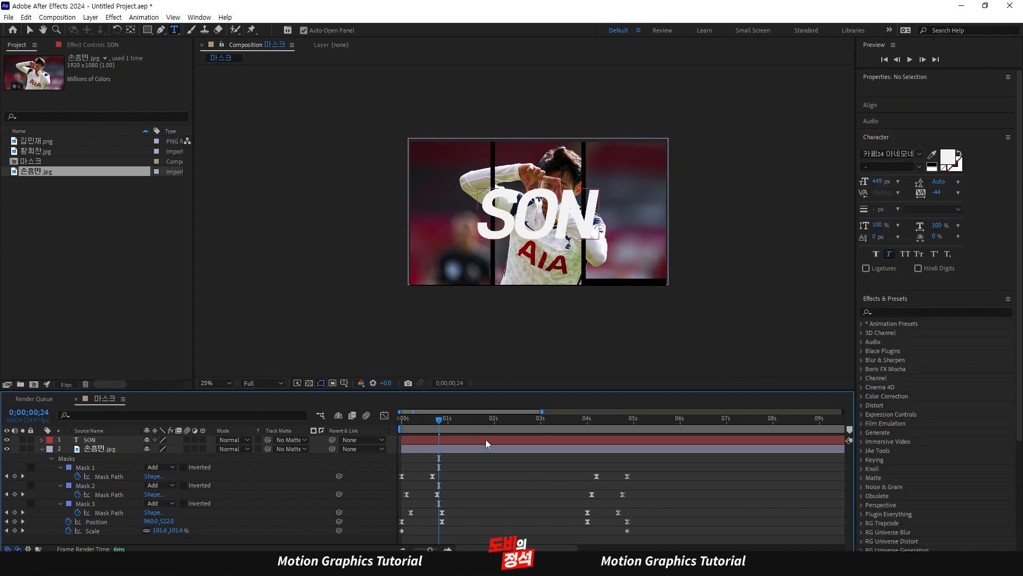
{"action": "left_click", "coordinate": [485, 439]}
{"action": "left_click", "coordinate": [959, 421]}
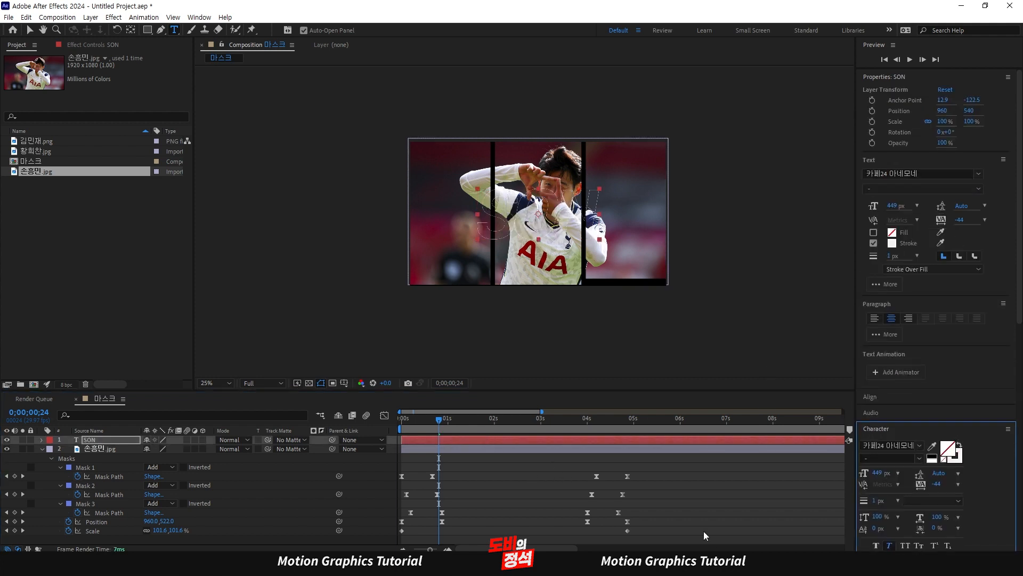
{"action": "left_click", "coordinate": [527, 512]}
Duplicate the outlined SON text layer and scale the copy down to 50%
{"action": "left_click", "coordinate": [489, 440]}
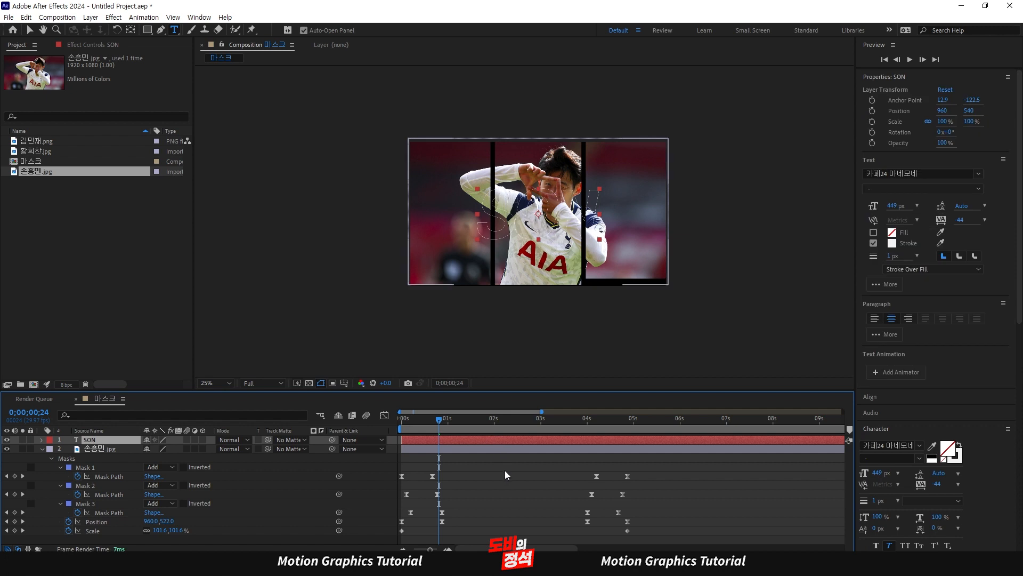
{"action": "key", "text": "ctrl+d"}
{"action": "key", "text": "ctrl+shift+KP_Subtract"}
{"action": "key", "text": "ctrl+shift+KP_Subtract"}
{"action": "key", "text": "ctrl+shift+KP_Subtract"}
{"action": "key", "text": "ctrl+shift+KP_Subtract"}
{"action": "key", "text": "ctrl+shift+KP_Subtract"}
{"action": "key", "text": "ctrl+shift+KP_Subtract"}
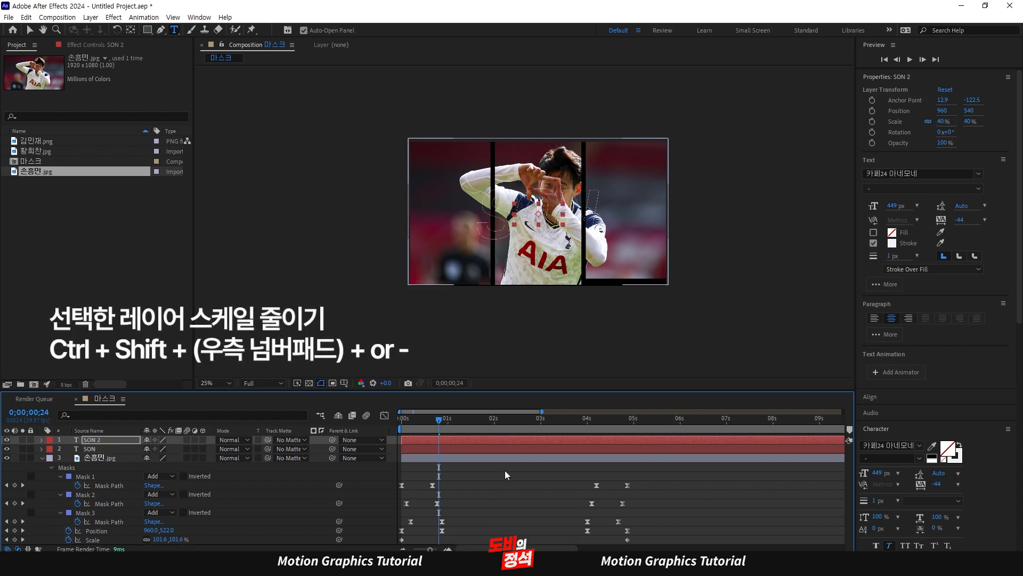
{"action": "key", "text": "ctrl+shift+KP_Add"}
{"action": "key", "text": "ctrl+shift+KP_Add"}
{"action": "key", "text": "ctrl+shift+KP_Add"}
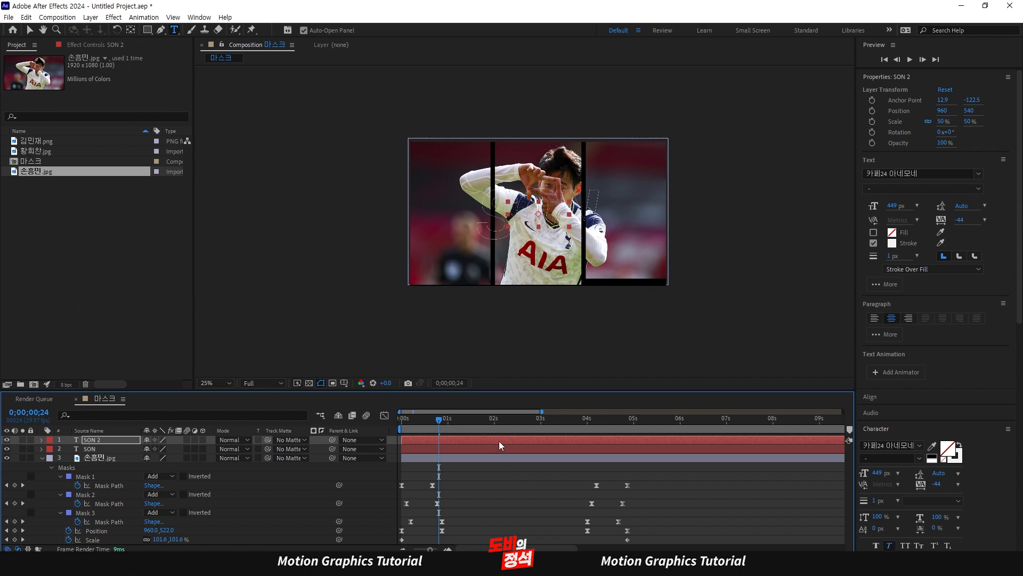
Swap the smaller SON copy's stroke back to a solid white fill and inspect it enlarged
{"action": "left_click", "coordinate": [957, 444]}
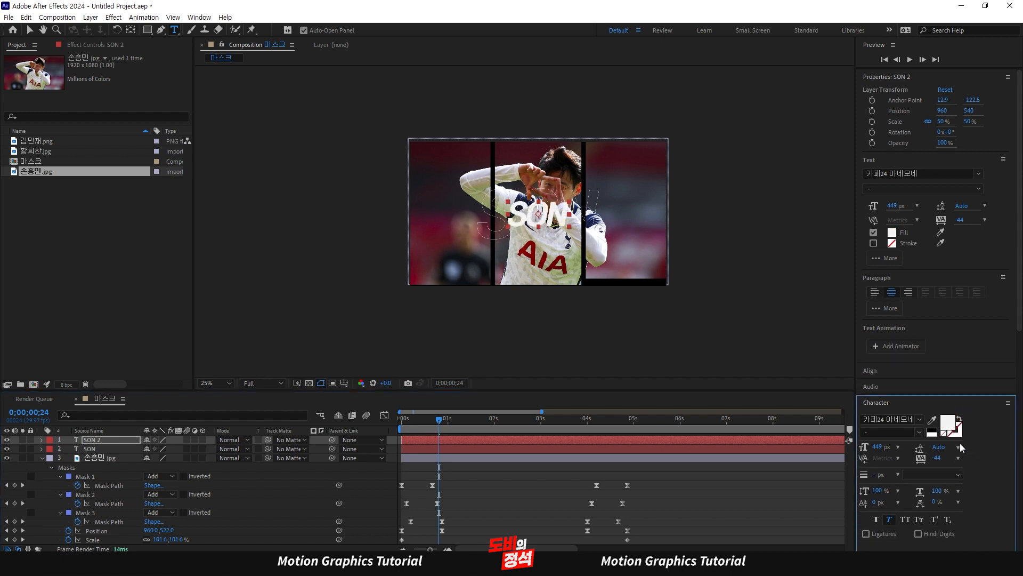
{"action": "left_click", "coordinate": [532, 494]}
{"action": "scroll", "coordinate": [486, 199], "scroll_direction": "up", "scroll_amount": 2}
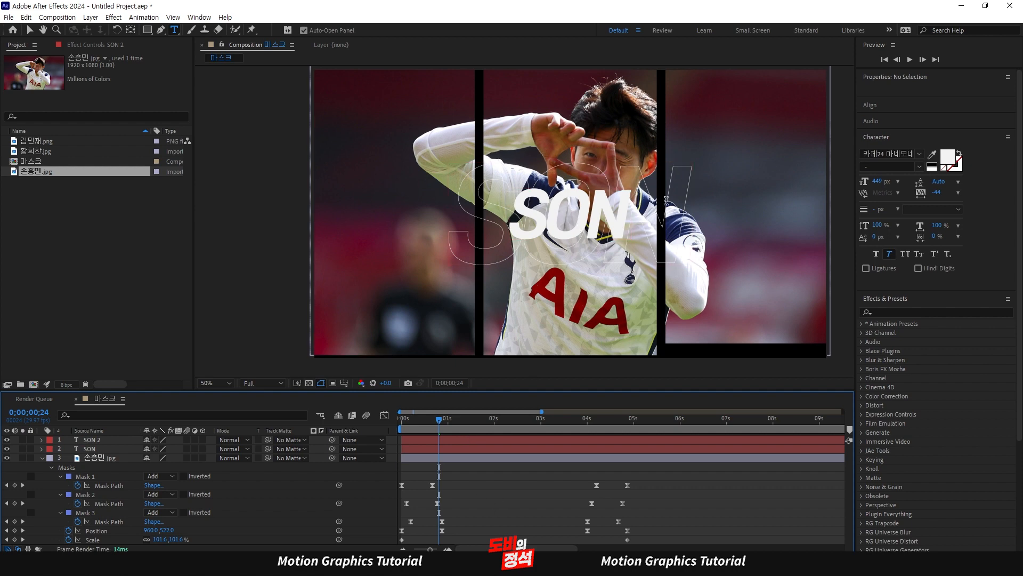
Add a Tracking text animator to the large outlined SON layer
{"action": "left_click", "coordinate": [29, 31]}
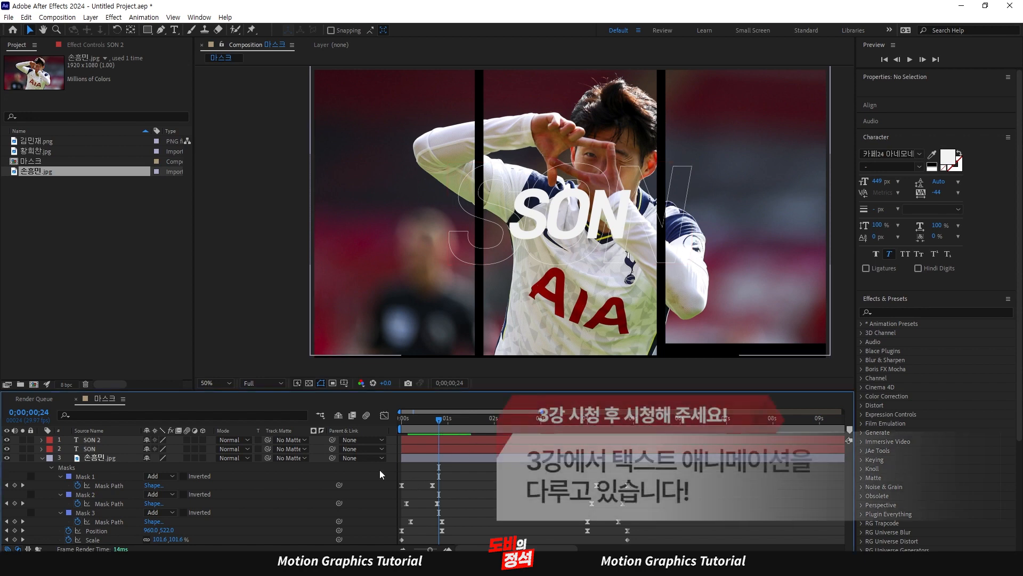
{"action": "left_click", "coordinate": [91, 449]}
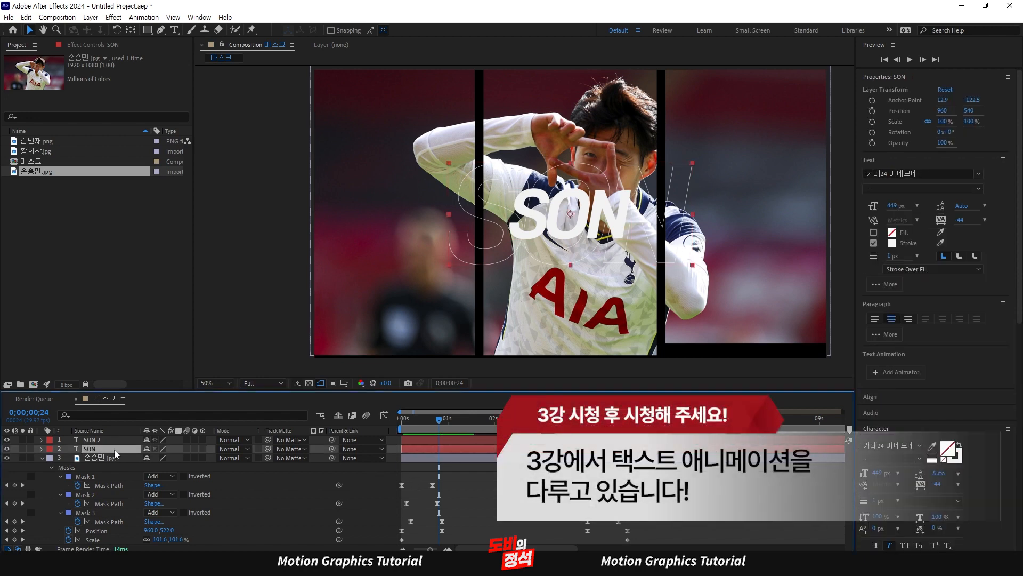
{"action": "left_click", "coordinate": [42, 449]}
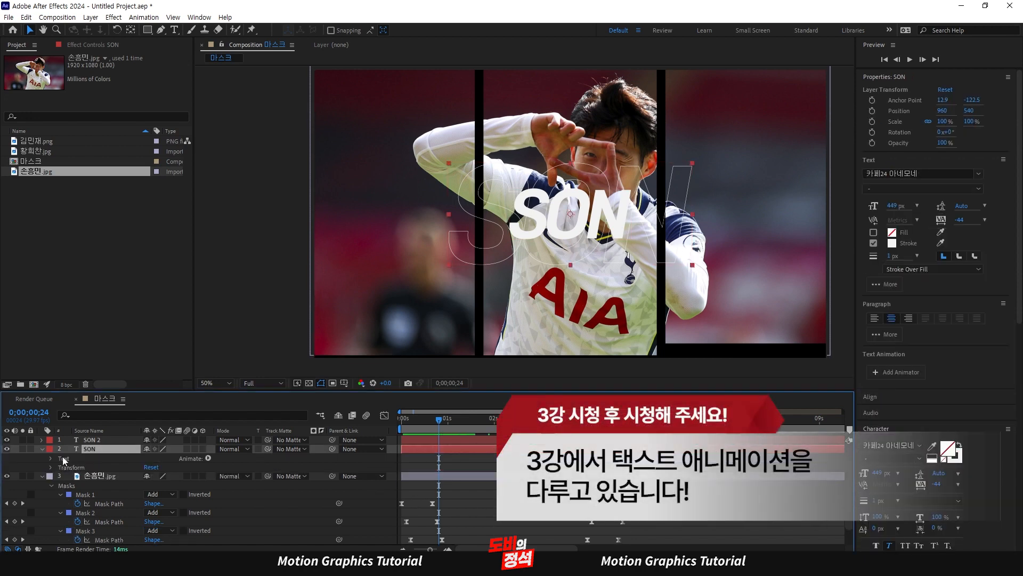
{"action": "left_click", "coordinate": [208, 458]}
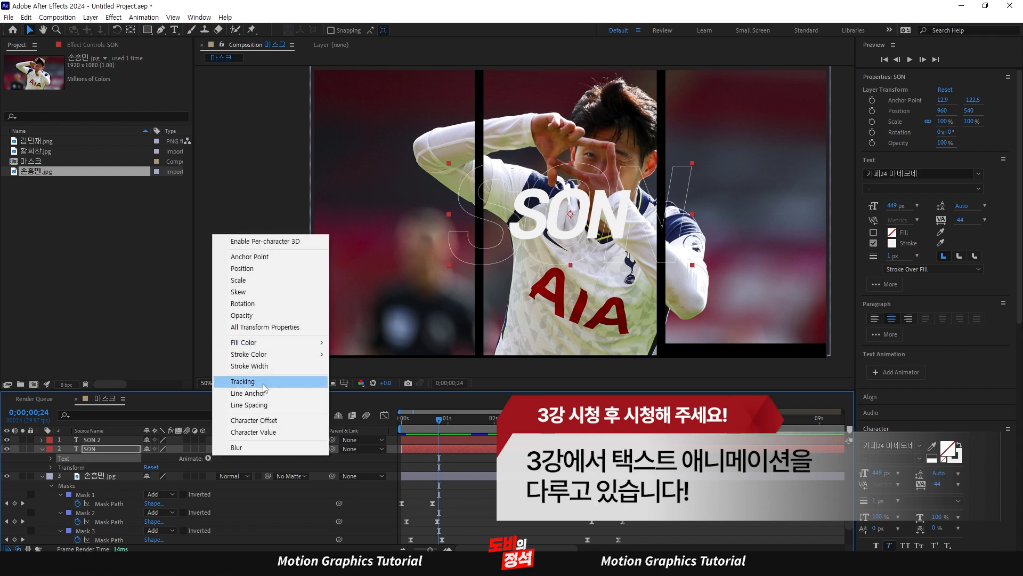
{"action": "left_click", "coordinate": [242, 381]}
{"action": "left_click", "coordinate": [249, 503]}
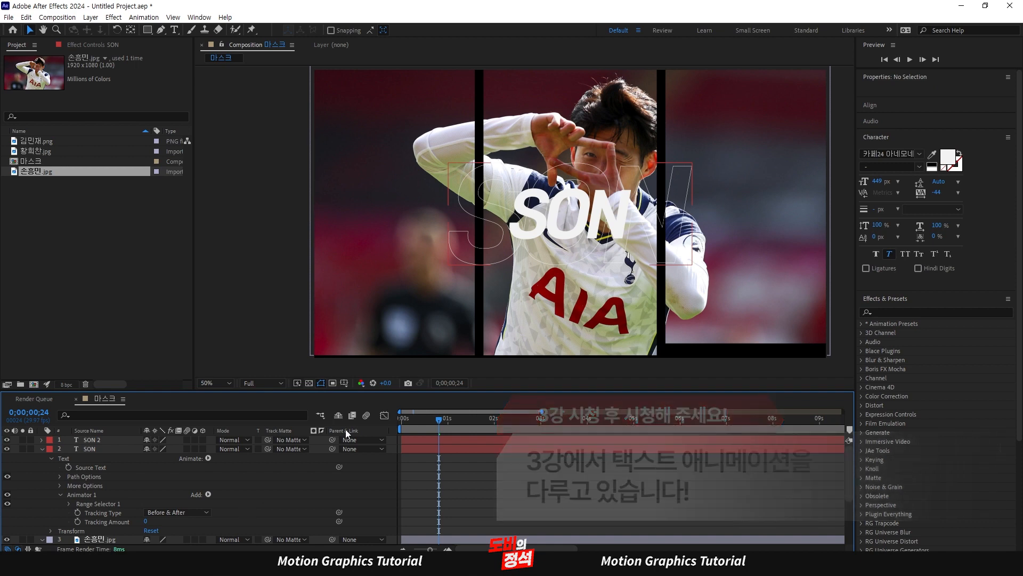
Keyframe the outlined text's Tracking Amount from 755 at 0;00;00;21 to 0 at 0;00;01;11
{"action": "left_click_drag", "start_coordinate": [418, 429], "coordinate": [433, 429]}
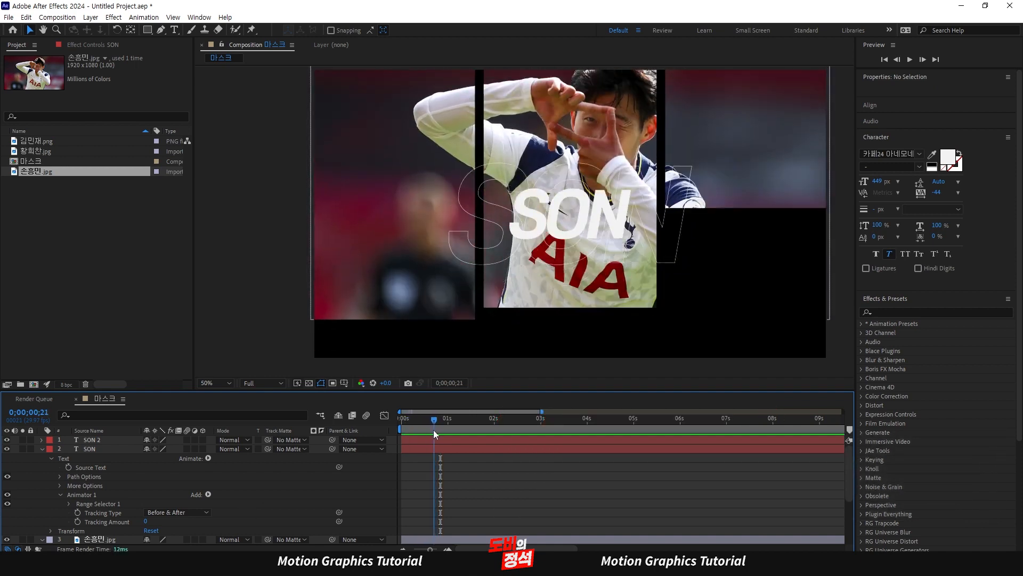
{"action": "left_click", "coordinate": [78, 522]}
{"action": "left_click_drag", "start_coordinate": [157, 519], "coordinate": [552, 526]}
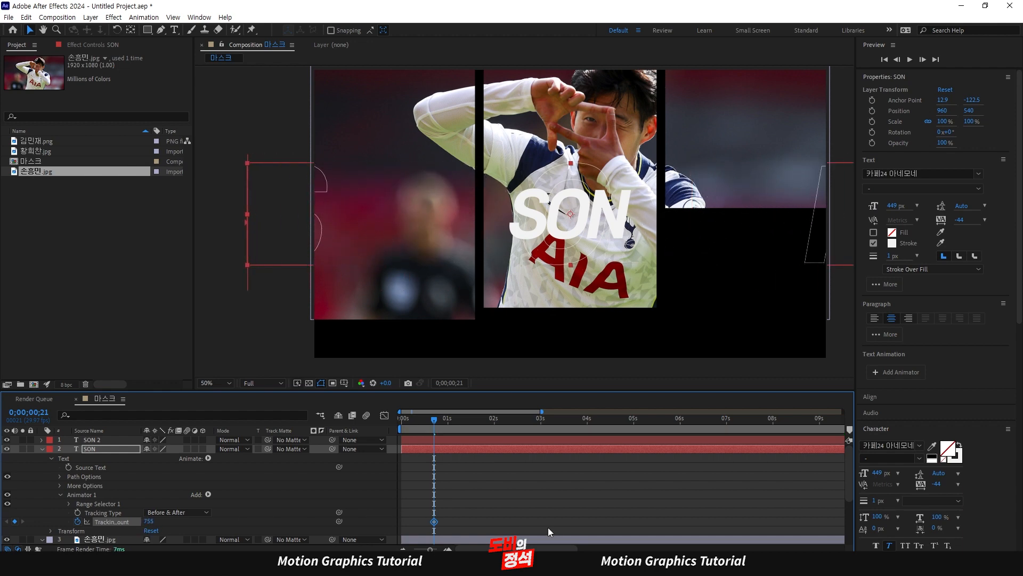
{"action": "key", "text": "space"}
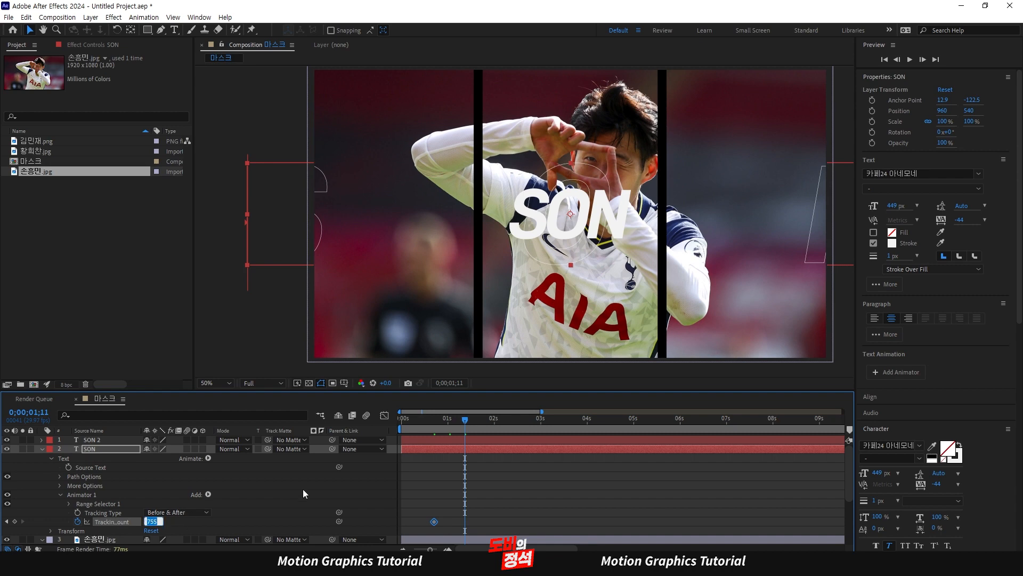
{"action": "type", "text": "0"}
{"action": "key", "text": "Return"}
{"action": "left_click", "coordinate": [493, 497]}
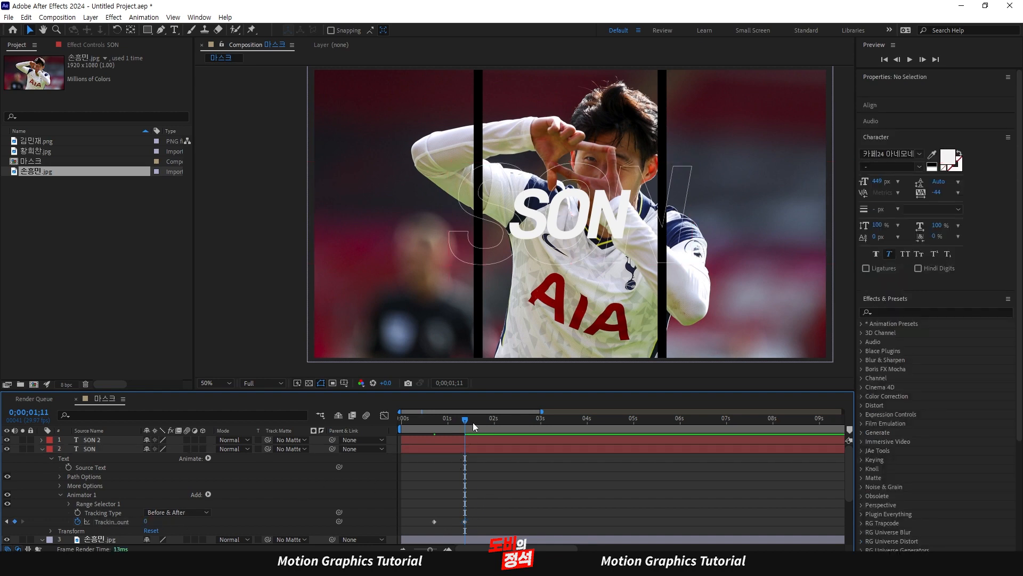
Play back the outlined text's tracking animation from 0;00;00;21
{"action": "left_click_drag", "start_coordinate": [472, 422], "coordinate": [436, 427]}
{"action": "key", "text": "space"}
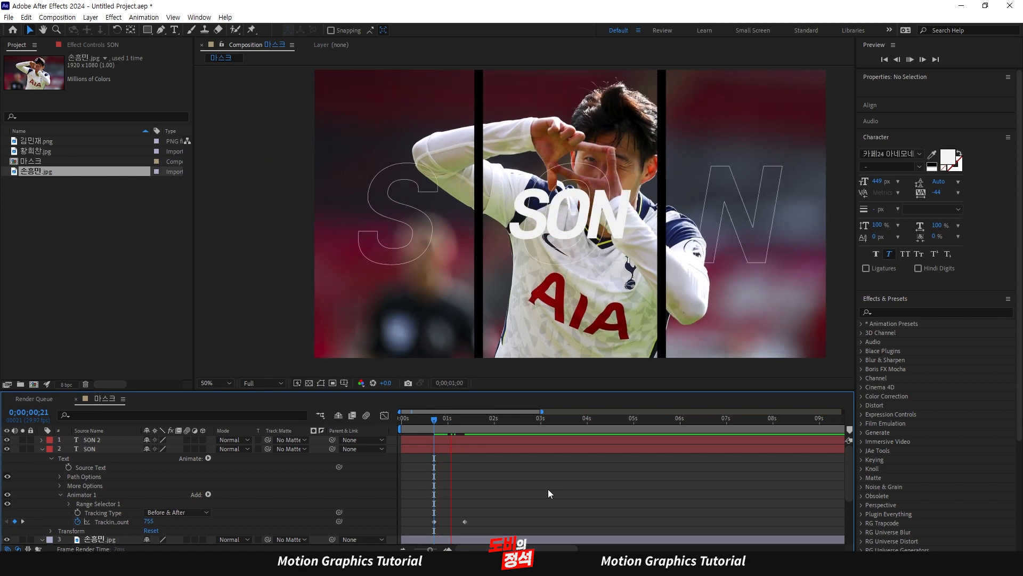
{"action": "key", "text": "space"}
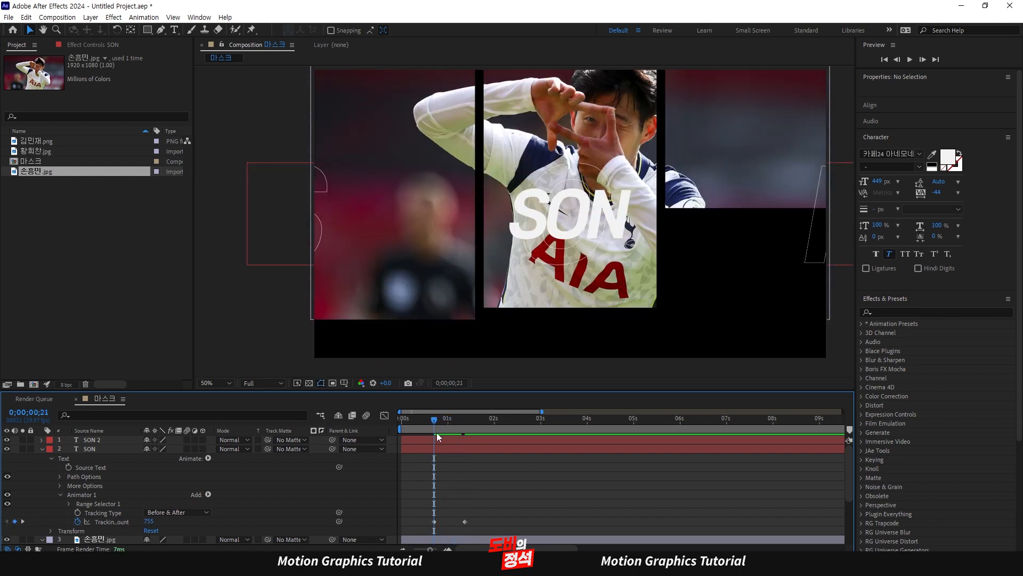
{"action": "key", "text": "space"}
{"action": "key", "text": "space"}
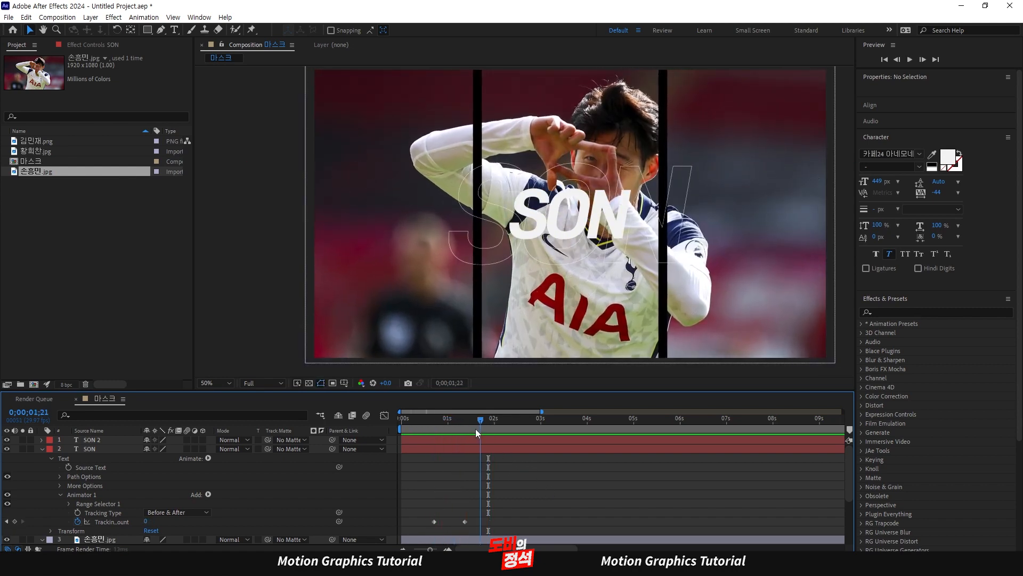
Apply Easy Ease to both Tracking Amount keyframes of the outlined SON layer
{"action": "left_click_drag", "start_coordinate": [476, 428], "coordinate": [436, 440]}
{"action": "left_click_drag", "start_coordinate": [491, 508], "coordinate": [410, 530]}
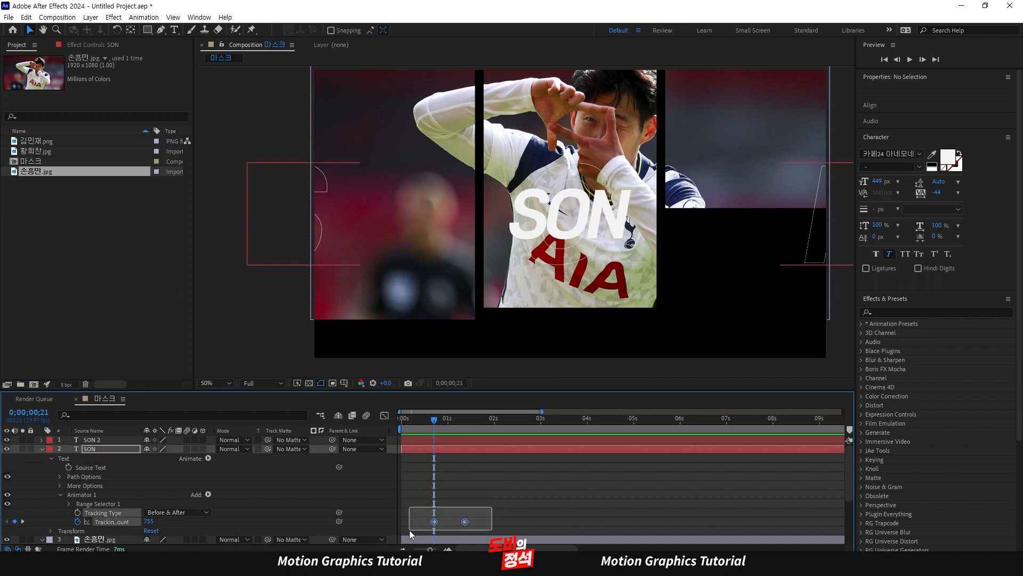
{"action": "key", "text": "F9"}
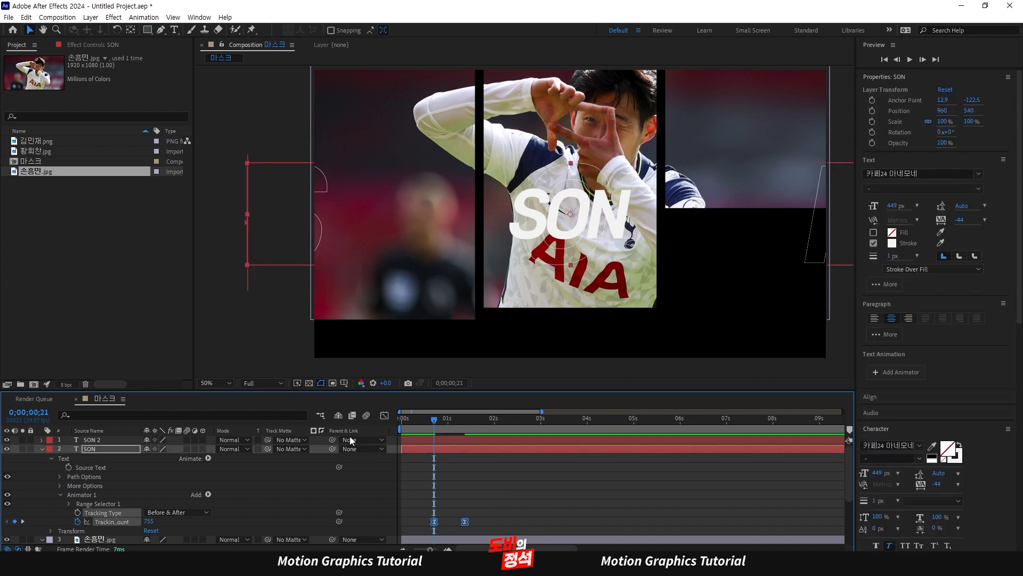
Shift the speed peak of the outlined SON layer's tracking keyframes close to the second keyframe in the speed graph and preview it
{"action": "left_click", "coordinate": [384, 415]}
{"action": "left_click", "coordinate": [443, 442]}
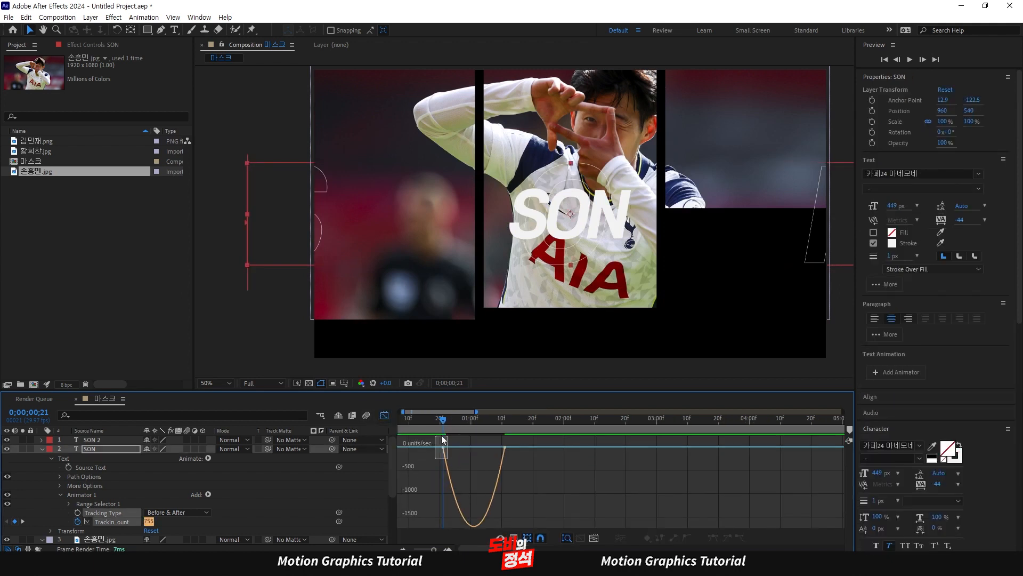
{"action": "left_click_drag", "start_coordinate": [454, 442], "coordinate": [469, 442]}
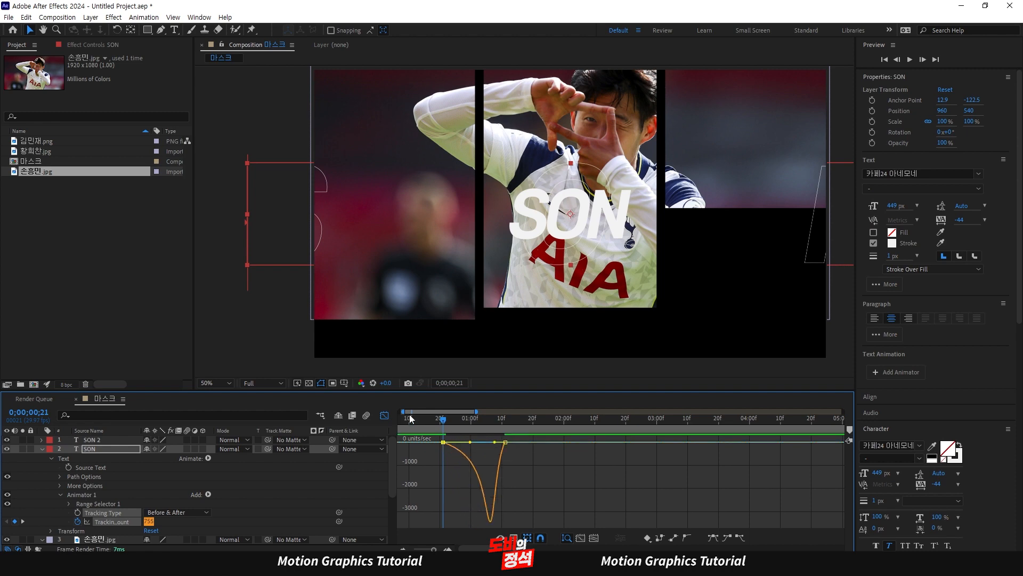
{"action": "left_click", "coordinate": [384, 416]}
{"action": "left_click", "coordinate": [555, 496]}
{"action": "key", "text": "space"}
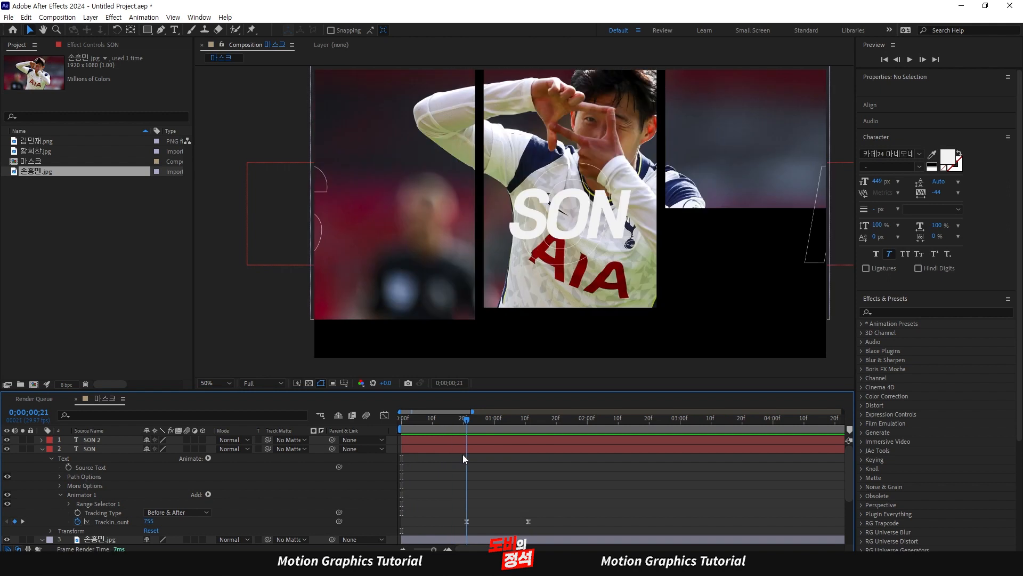
Trim the start of the outlined SON layer to 0;00;00;21 and play back from the beginning
{"action": "left_click", "coordinate": [474, 451]}
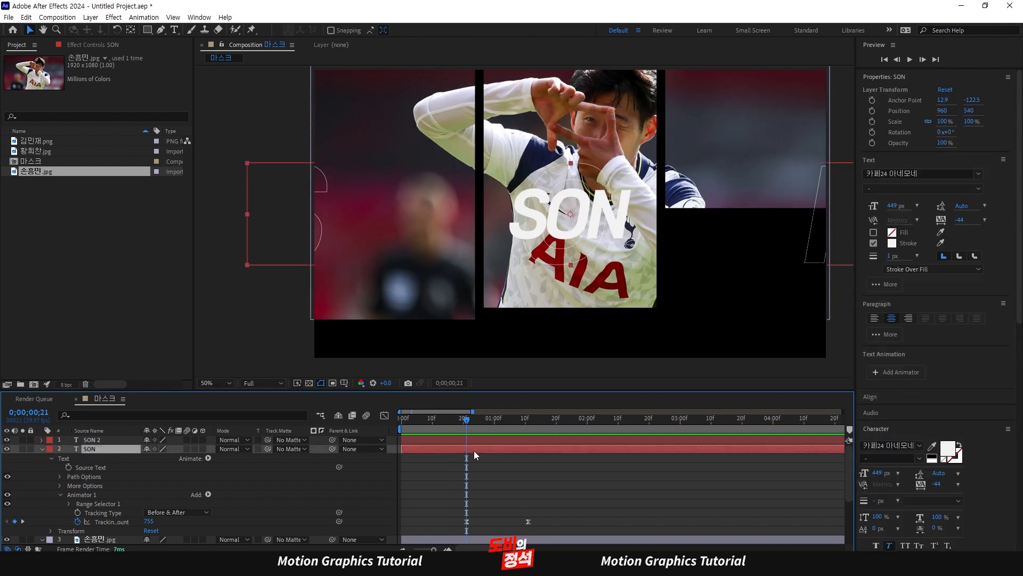
{"action": "mouse_move", "coordinate": [462, 420]}
{"action": "left_mouse_down"}
{"action": "mouse_move", "coordinate": [431, 423]}
{"action": "mouse_move", "coordinate": [465, 431]}
{"action": "left_mouse_up"}
{"action": "key", "text": "alt+bracketleft"}
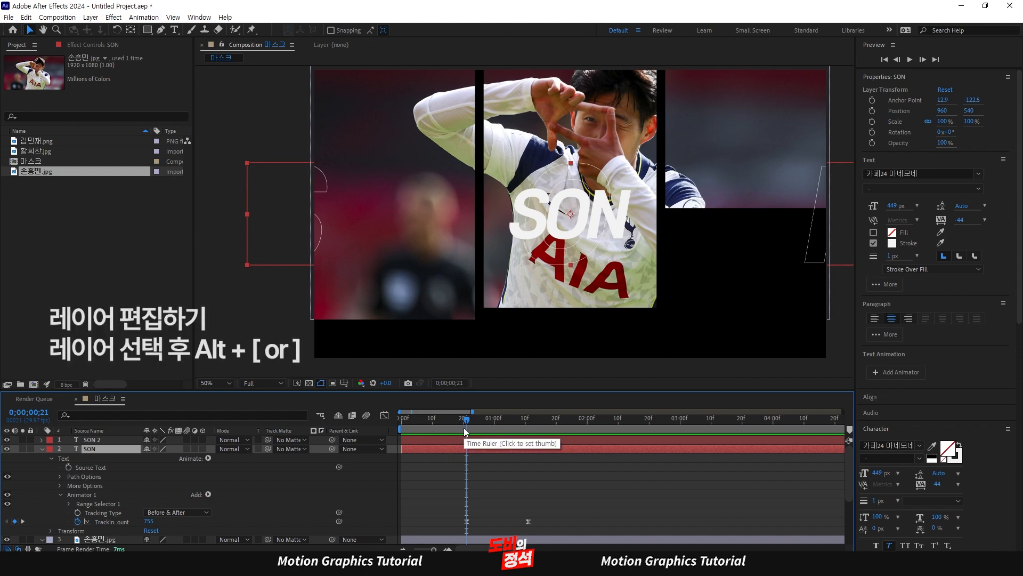
{"action": "left_click", "coordinate": [498, 466]}
{"action": "key", "text": "Home"}
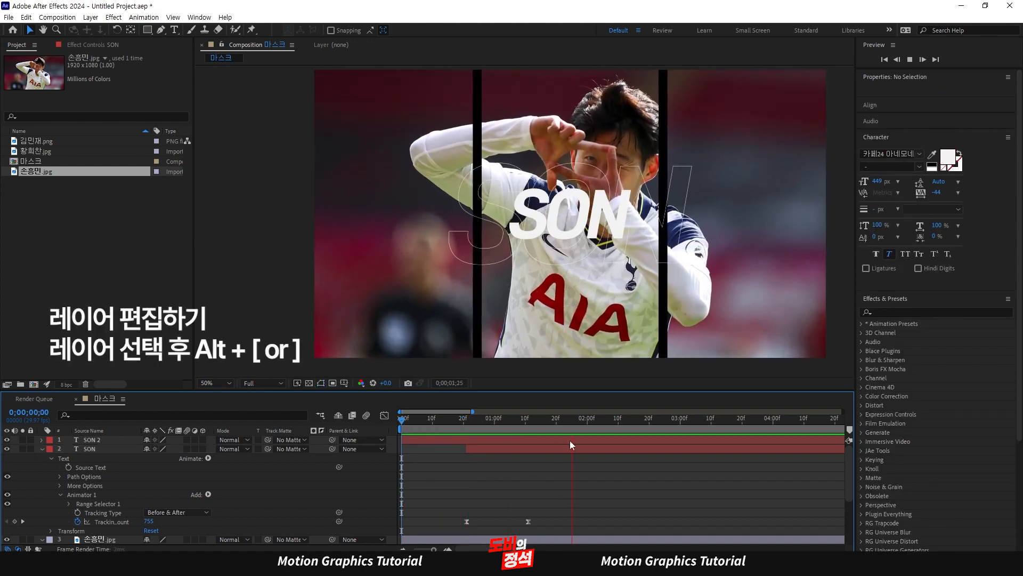
Add a Position text animator to the SON 2 layer, set it to 0, 469, and expand its Range Selector
{"action": "left_click", "coordinate": [111, 443]}
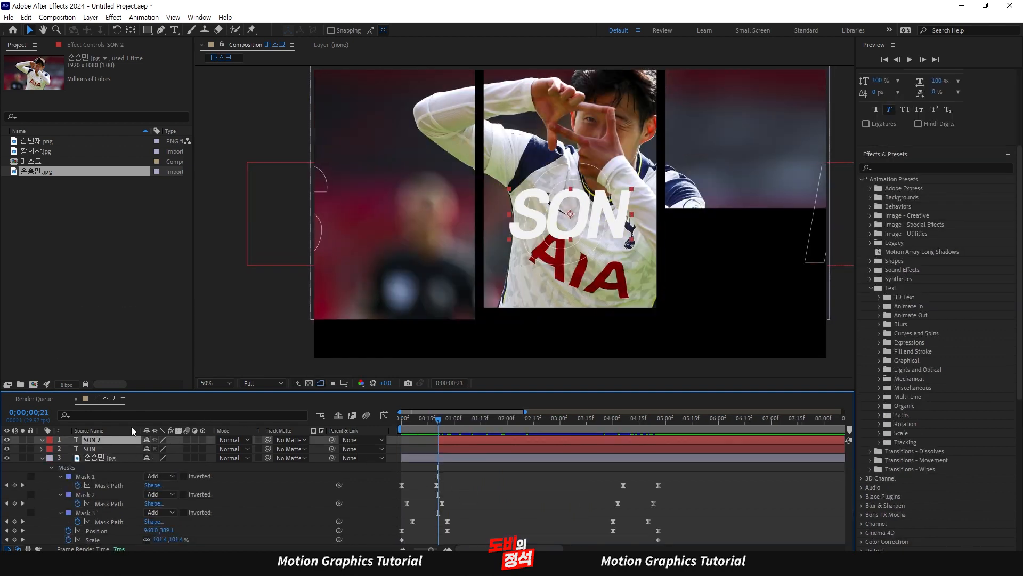
{"action": "left_click", "coordinate": [42, 440]}
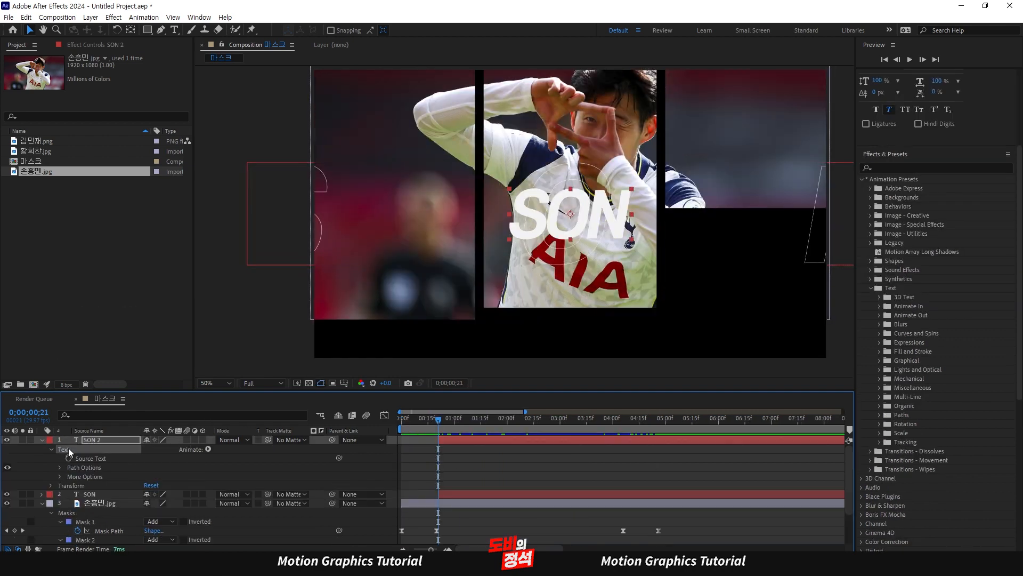
{"action": "left_click", "coordinate": [207, 449]}
{"action": "left_click", "coordinate": [251, 263]}
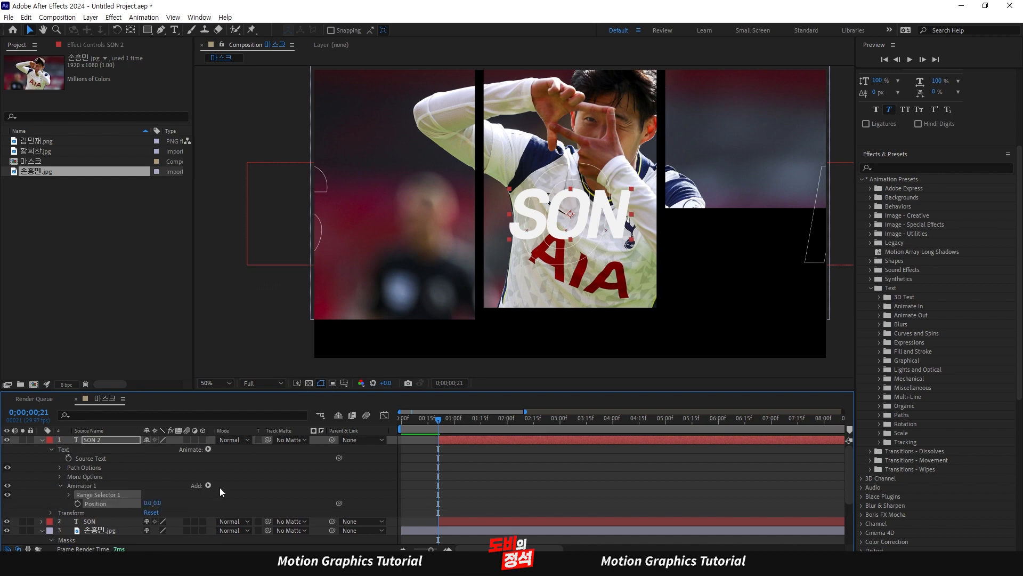
{"action": "left_click", "coordinate": [219, 487]}
{"action": "left_click_drag", "start_coordinate": [157, 503], "coordinate": [349, 503]}
{"action": "left_click", "coordinate": [69, 495]}
{"action": "left_click", "coordinate": [70, 494]}
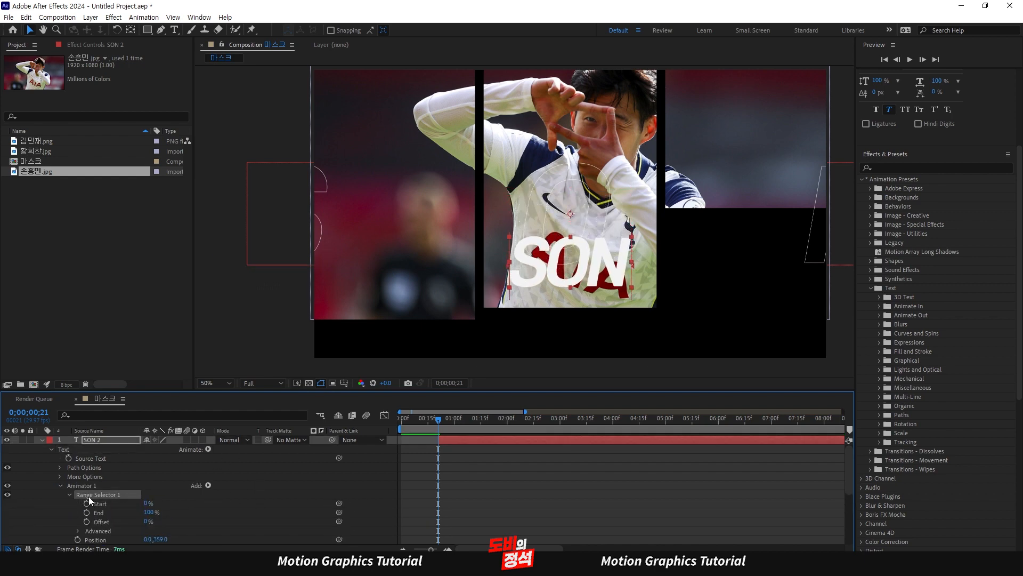
{"action": "scroll", "coordinate": [226, 511], "scroll_direction": "down", "scroll_amount": 1}
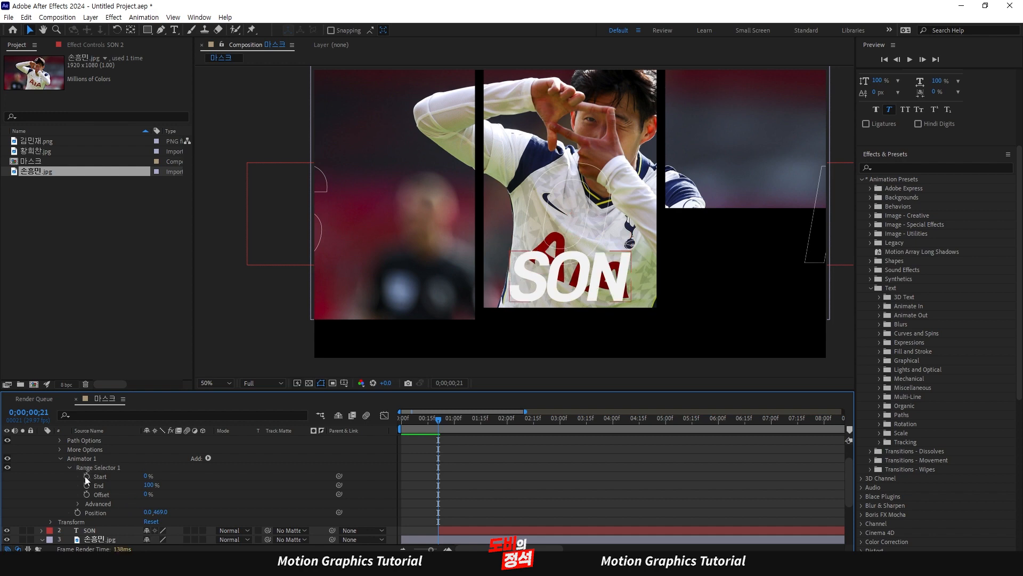
Keyframe the SON 2 Range Selector's Start from 0% at 0;00;00;21 to 100% at 0;00;01;11
{"action": "left_click", "coordinate": [87, 476]}
{"action": "key", "text": "shift+Page_Down"}
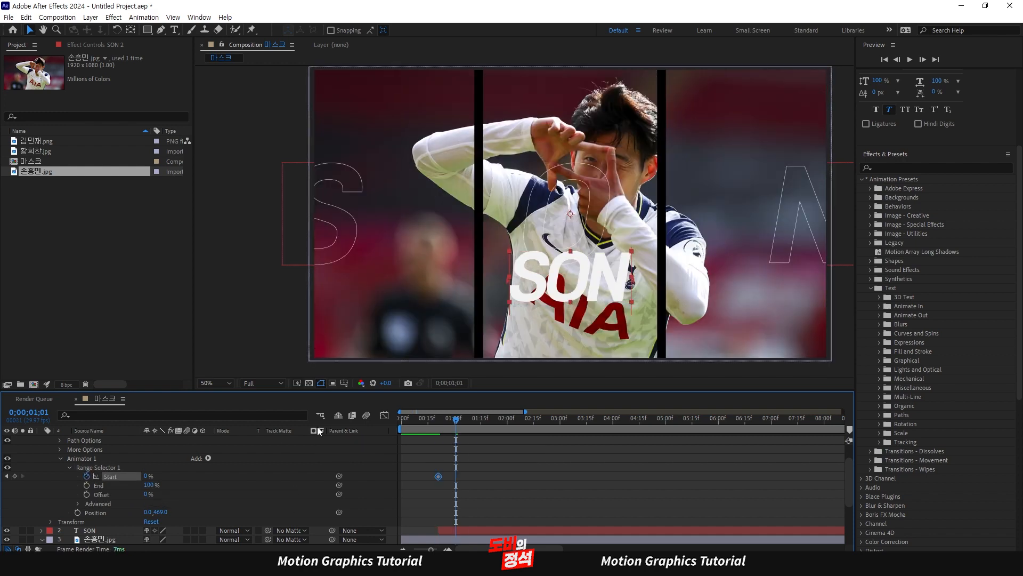
{"action": "key", "text": "shift+Page_Down"}
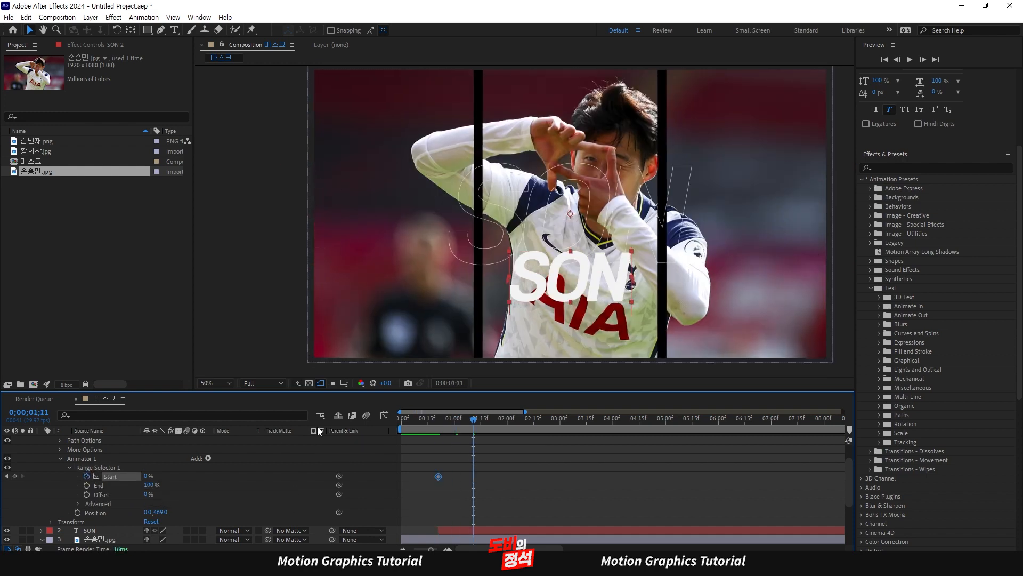
{"action": "left_click", "coordinate": [148, 476]}
{"action": "type", "text": "100"}
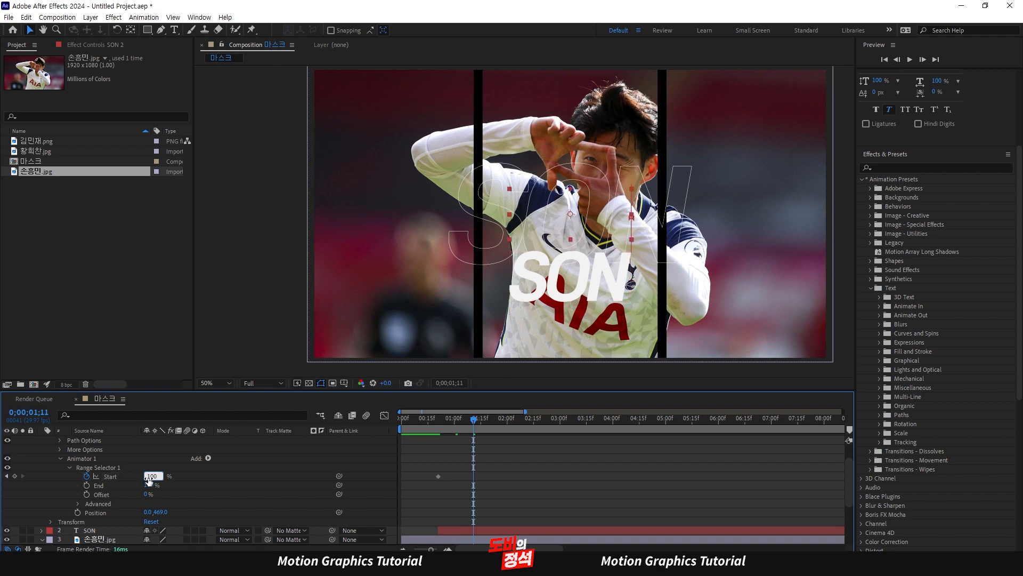
{"action": "key", "text": "Return"}
Ease both Start keyframes of SON 2, check them in the graph editor, and preview the letters rising
{"action": "left_click", "coordinate": [383, 415]}
{"action": "left_click", "coordinate": [381, 416]}
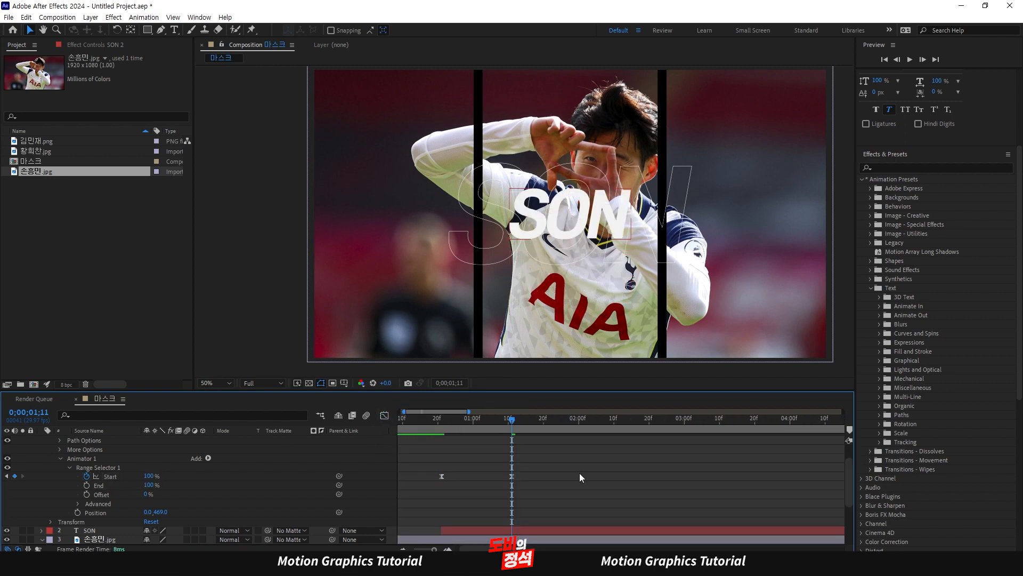
{"action": "key", "text": "space"}
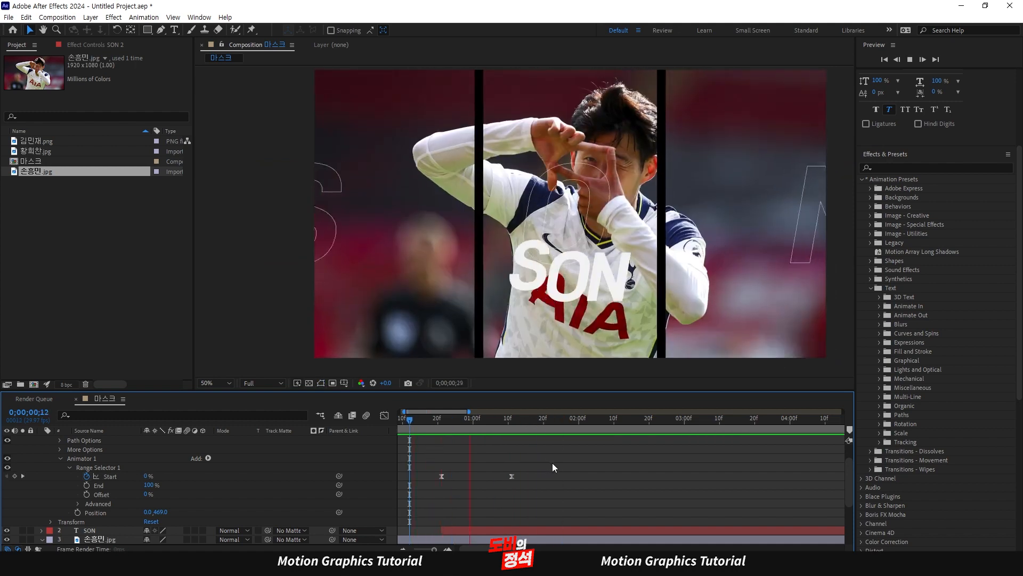
{"action": "key", "text": "space"}
{"action": "scroll", "coordinate": [605, 341], "scroll_direction": "down", "scroll_amount": 2}
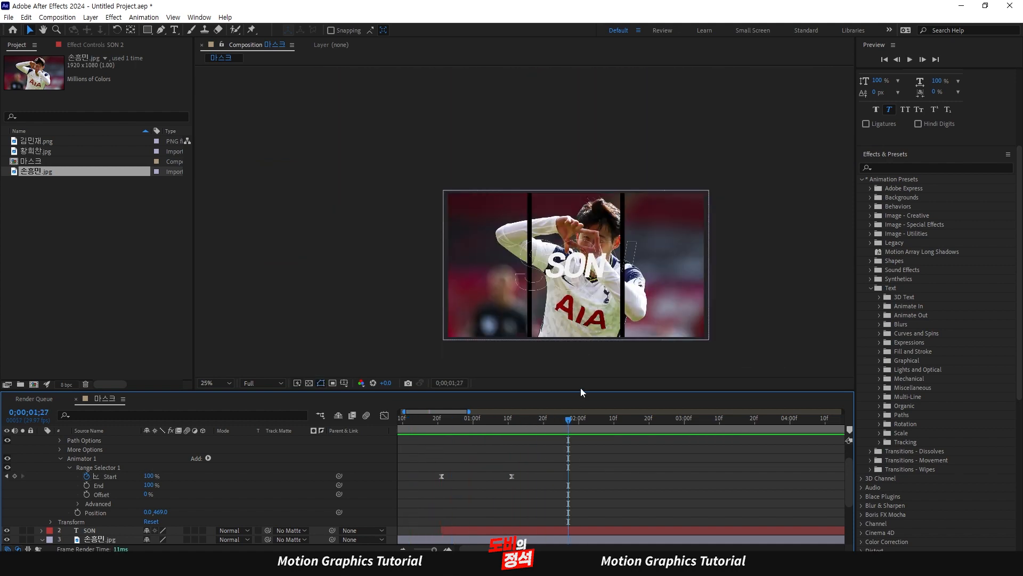
Draw a rectangular mask on the SON 2 layer across the frame's width, enclosing the word's resting height, and preview it
{"action": "mouse_move", "coordinate": [555, 425]}
{"action": "left_mouse_down"}
{"action": "mouse_move", "coordinate": [436, 432]}
{"action": "mouse_move", "coordinate": [543, 434]}
{"action": "left_mouse_up"}
{"action": "scroll", "coordinate": [529, 479], "scroll_direction": "up", "scroll_amount": 2}
{"action": "left_click", "coordinate": [545, 438]}
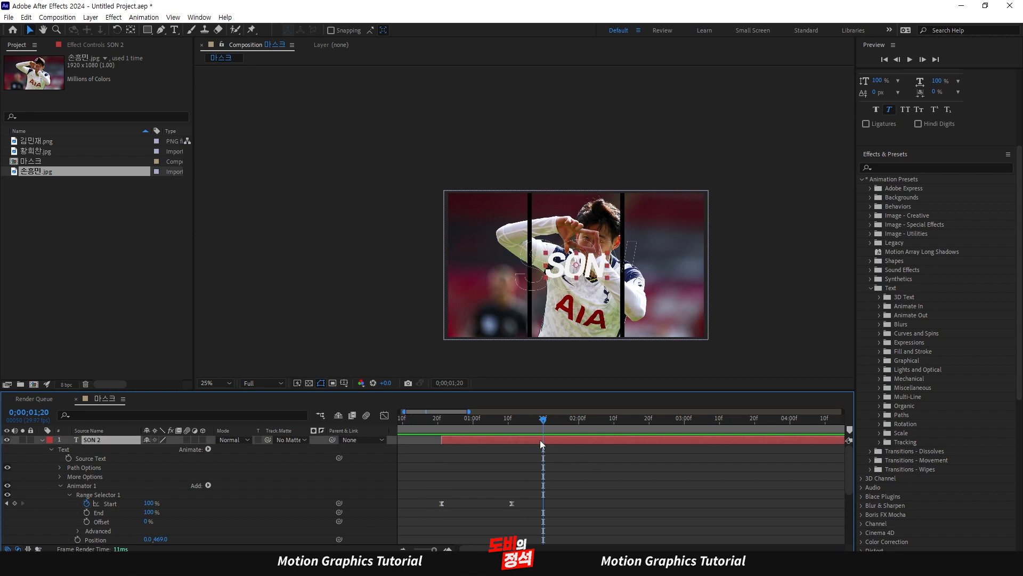
{"action": "left_click", "coordinate": [147, 30]}
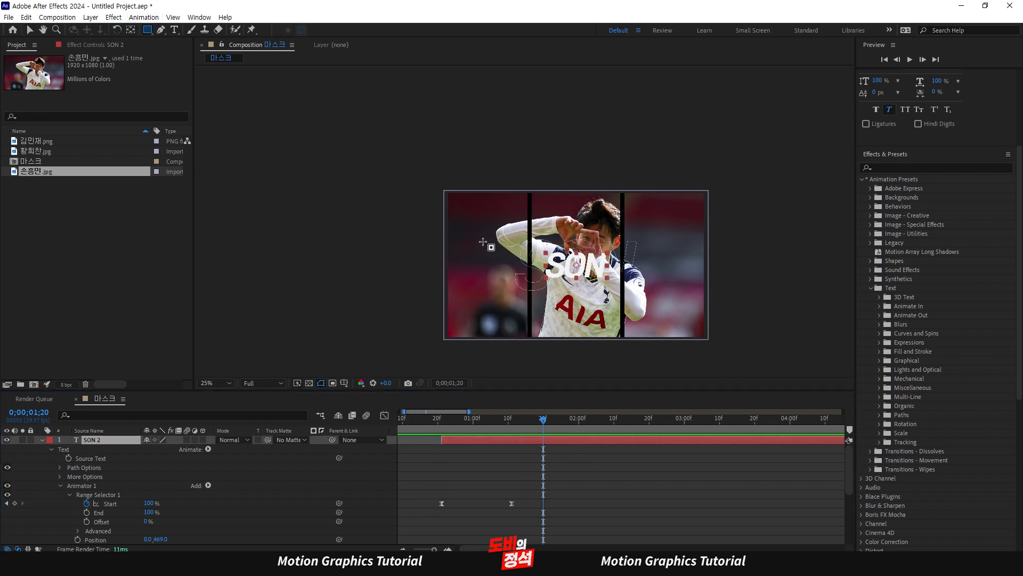
{"action": "left_click_drag", "start_coordinate": [450, 242], "coordinate": [733, 283]}
{"action": "key", "text": "space"}
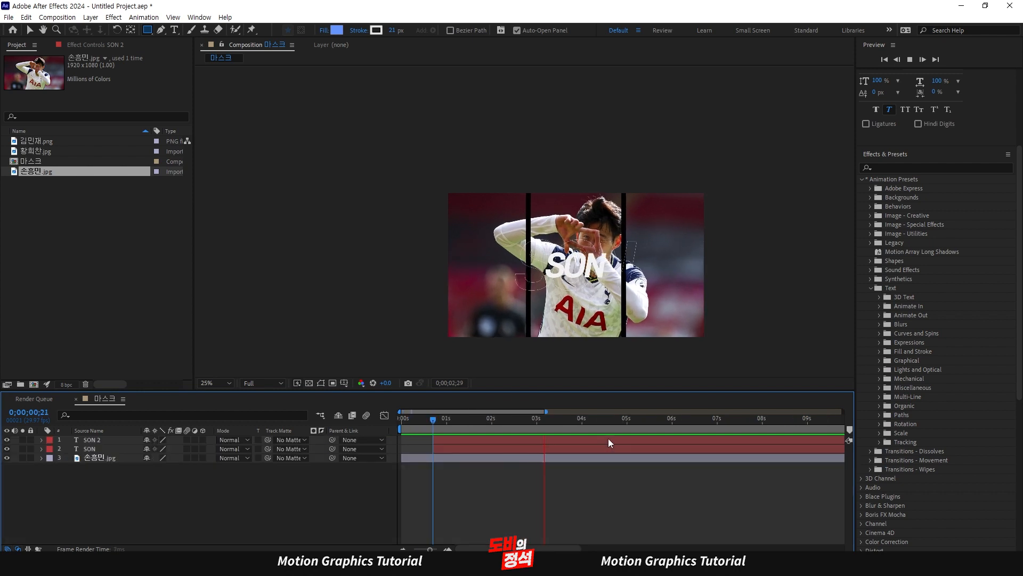
Copy the SON 2 Start keyframes and the SON Tracking Amount keyframes to 0;00;03;29
{"action": "left_click_drag", "start_coordinate": [621, 423], "coordinate": [579, 424]}
{"action": "left_click", "coordinate": [597, 440]}
{"action": "left_click", "coordinate": [600, 449], "text": "shift"}
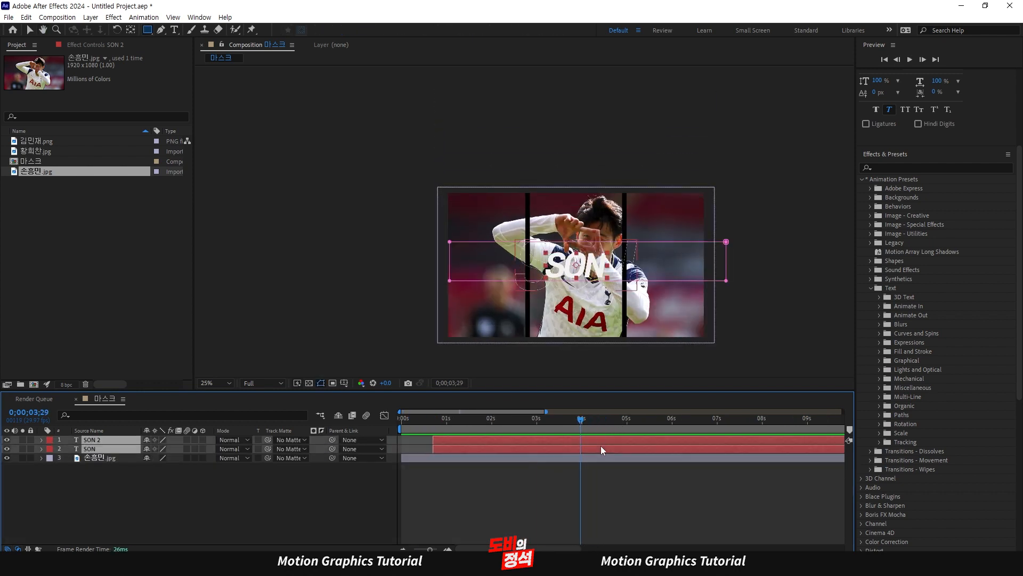
{"action": "key", "text": "u"}
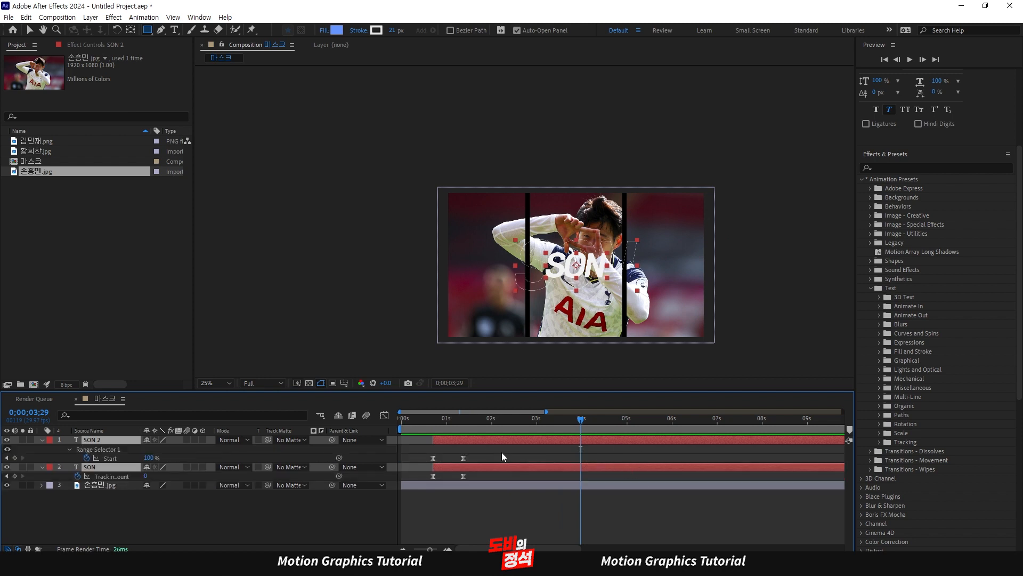
{"action": "left_click_drag", "start_coordinate": [501, 453], "coordinate": [426, 461]}
{"action": "key", "text": "ctrl+c"}
{"action": "key", "text": "ctrl+v"}
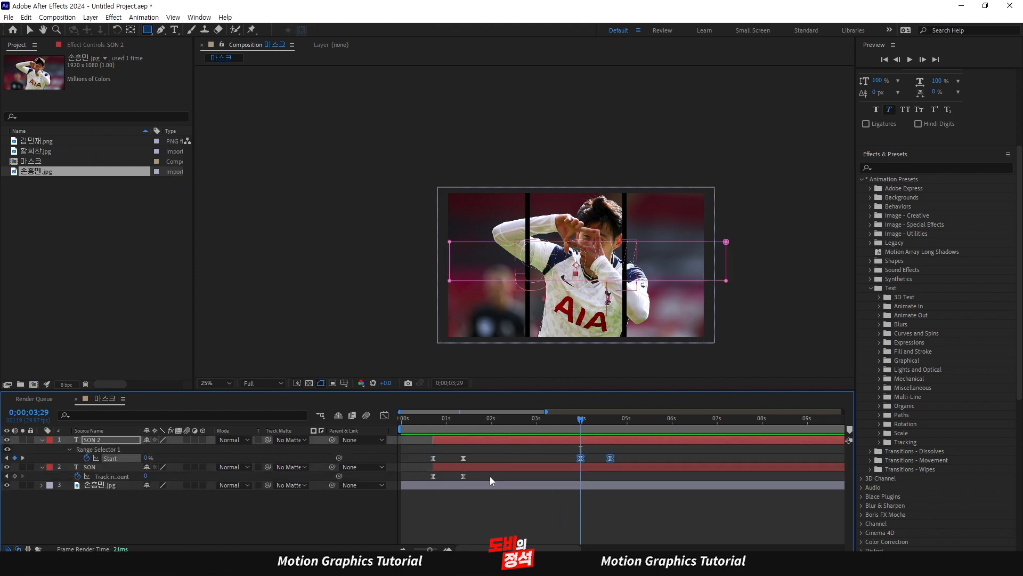
{"action": "left_click", "coordinate": [466, 474]}
{"action": "key", "text": "ctrl+v"}
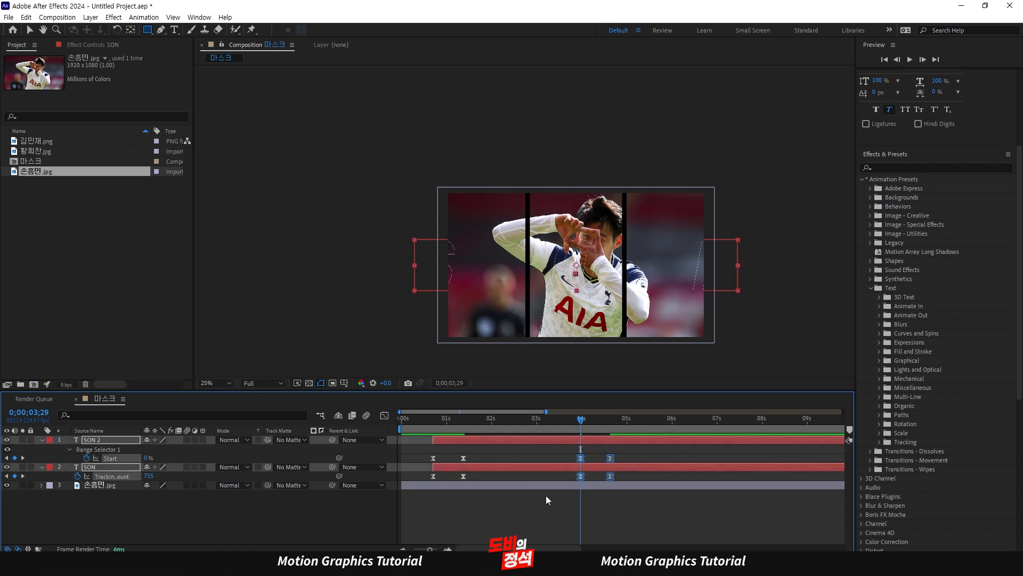
Time-reverse the pasted Start and Tracking Amount keyframes and play back the text's exit
{"action": "right_click", "coordinate": [610, 475]}
{"action": "mouse_move", "coordinate": [693, 467]}
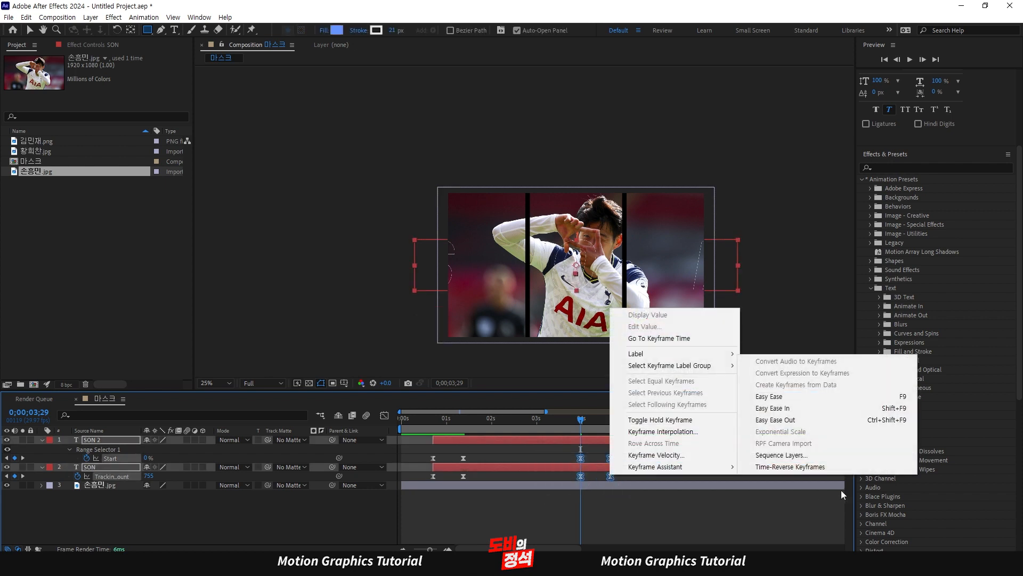
{"action": "left_click", "coordinate": [819, 468]}
{"action": "left_click", "coordinate": [731, 520]}
{"action": "key", "text": "space"}
{"action": "key", "text": "space"}
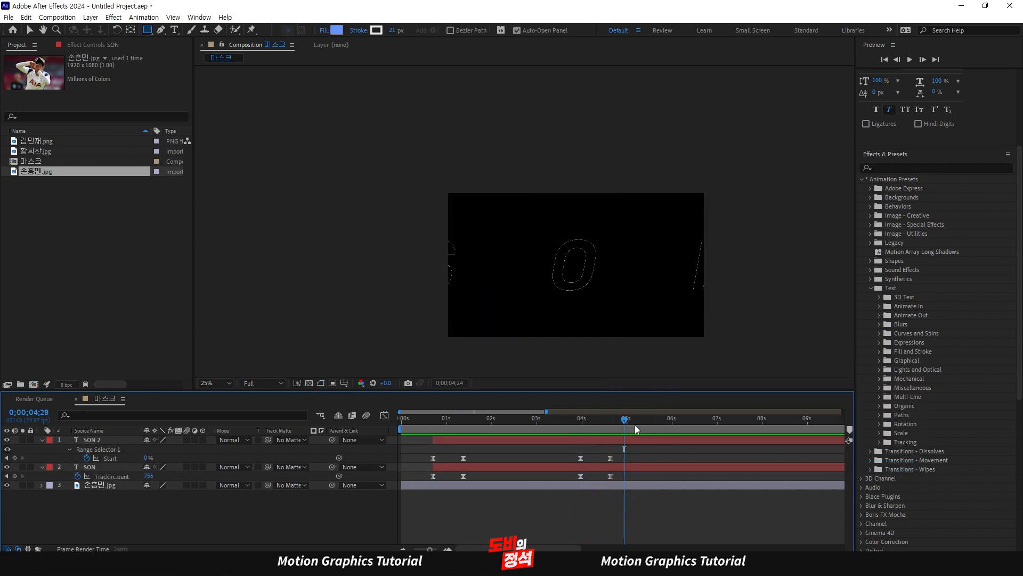
{"action": "key", "text": "Home"}
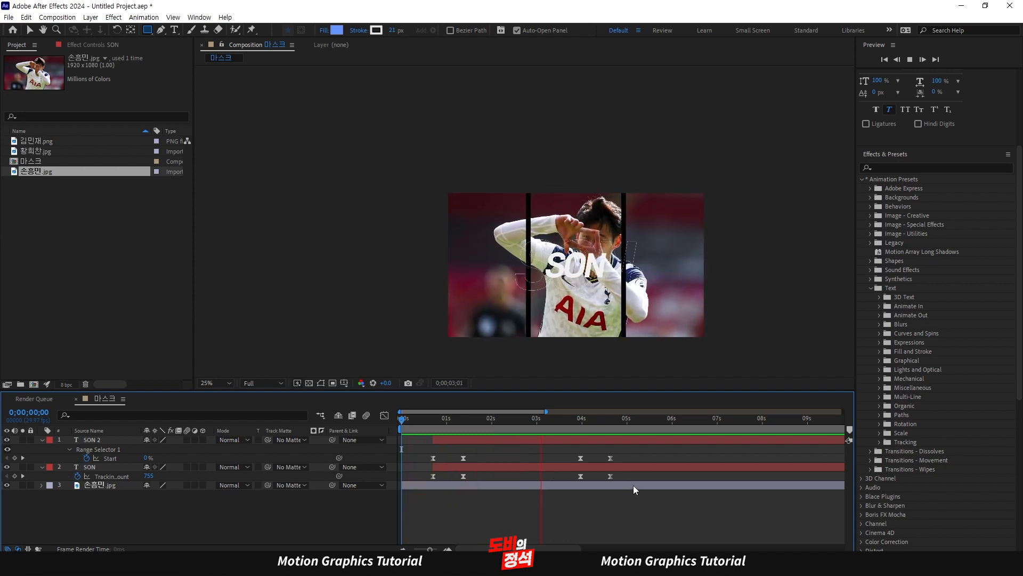
{"action": "key", "text": "space"}
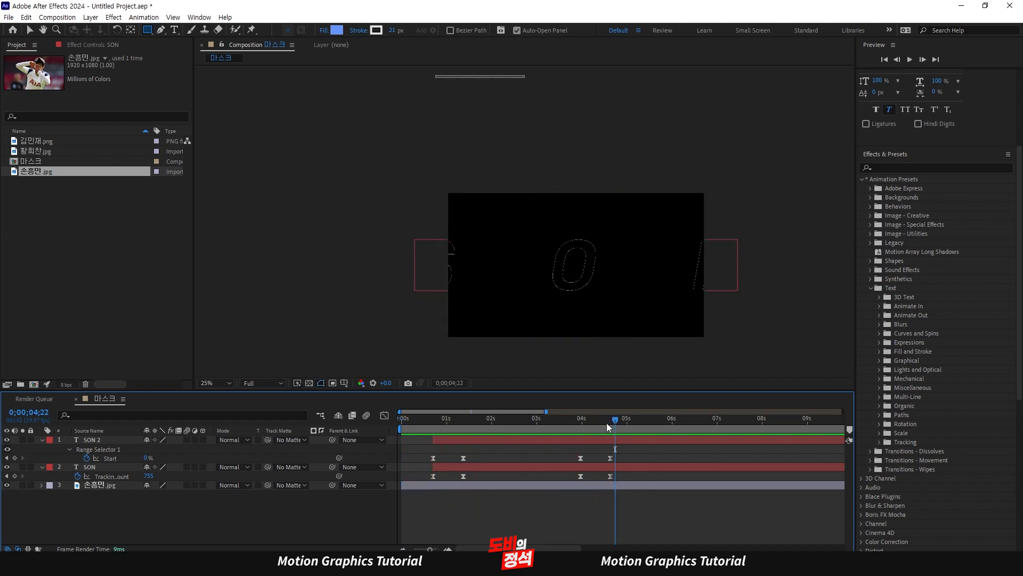
Keyframe the Opacity of both SON text layers from 100% at 0;00;03;29 to 0% at 0;00;04;19
{"action": "left_click", "coordinate": [581, 420]}
{"action": "left_click_drag", "start_coordinate": [589, 426], "coordinate": [583, 430]}
{"action": "left_click", "coordinate": [599, 440]}
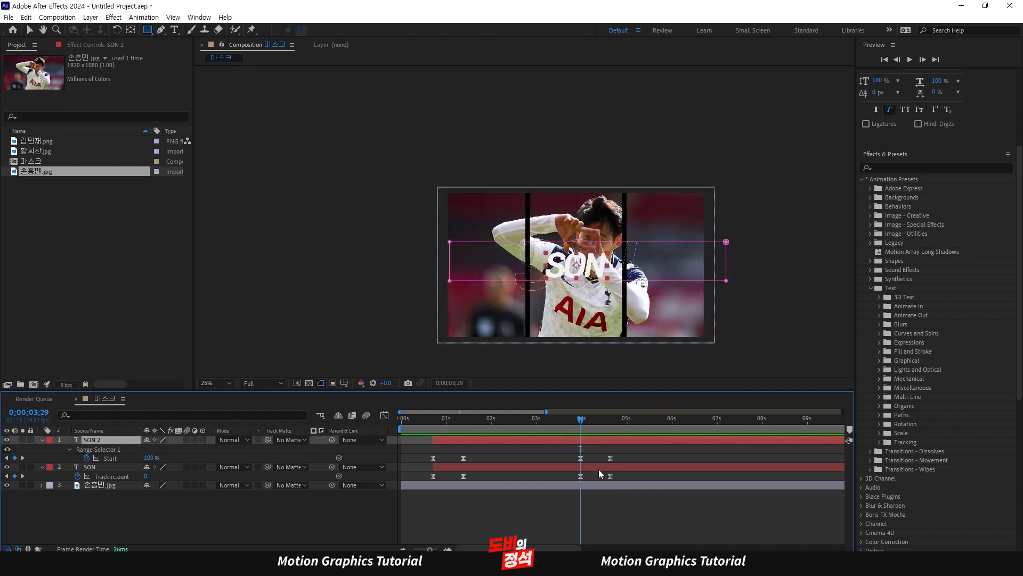
{"action": "left_click", "coordinate": [599, 469], "text": "shift"}
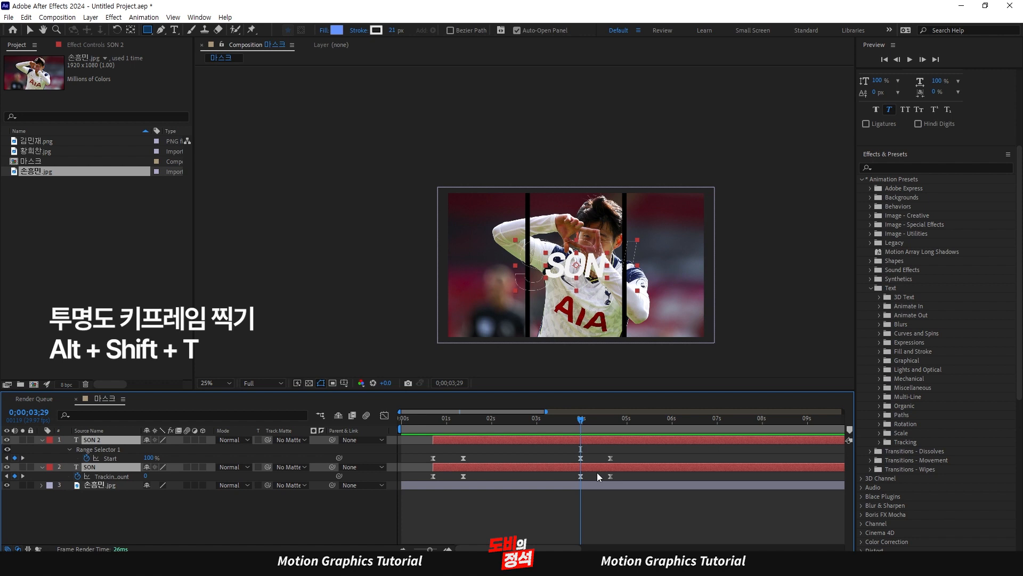
{"action": "key", "text": "alt+shift+t"}
{"action": "key", "text": "k"}
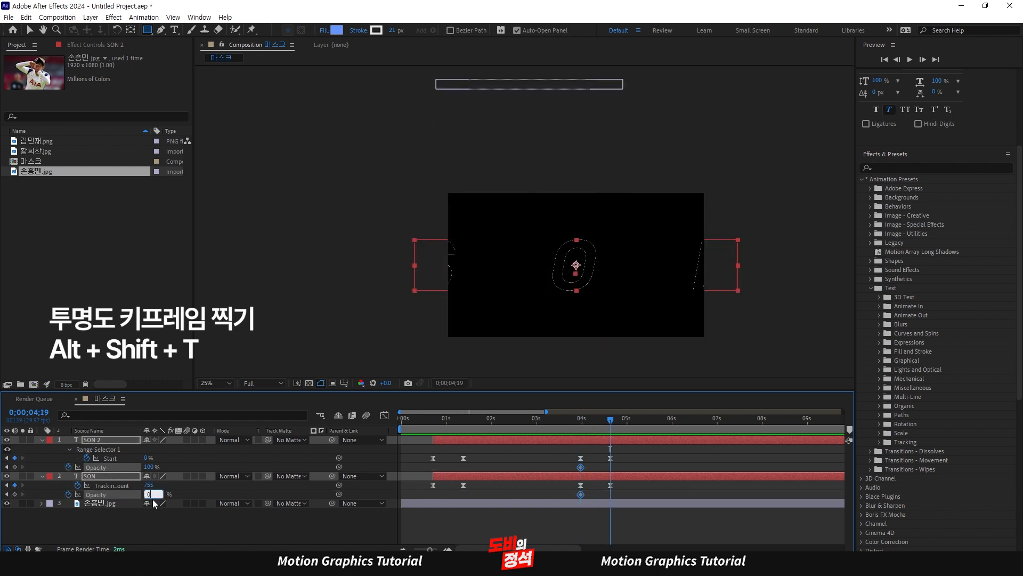
{"action": "type", "text": "0"}
{"action": "key", "text": "Return"}
Play back the composition from the start to check the text fade-out
{"action": "left_click", "coordinate": [490, 517]}
{"action": "key", "text": "Home"}
{"action": "key", "text": "space"}
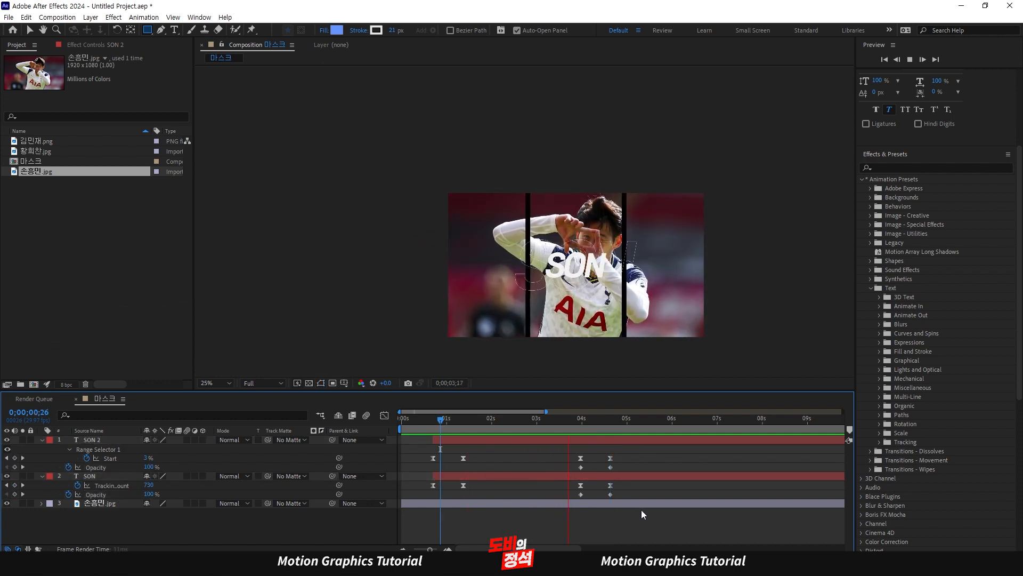
Collapse the properties of all layers, replay the intro from the start, and return to the Selection tool
{"action": "left_click_drag", "start_coordinate": [635, 424], "coordinate": [469, 468]}
{"action": "key", "text": "ctrl+a"}
{"action": "key", "text": "u"}
{"action": "left_click", "coordinate": [495, 502]}
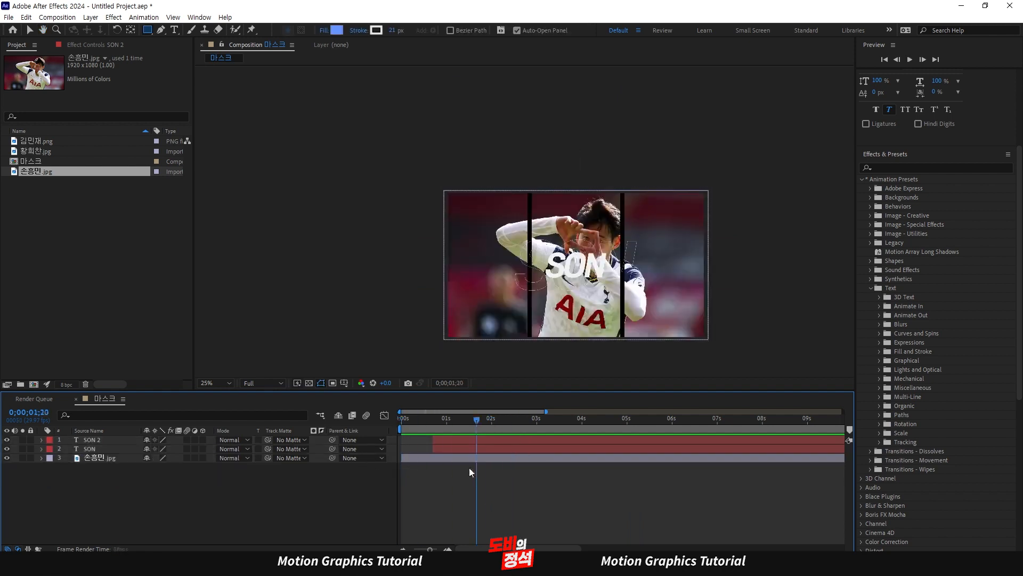
{"action": "key", "text": "Home"}
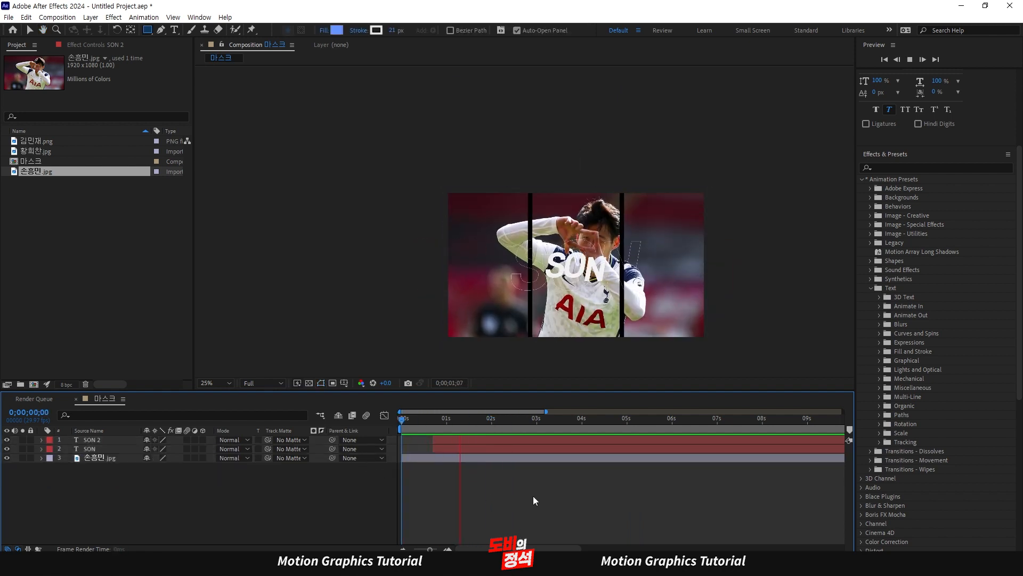
{"action": "key", "text": "space"}
{"action": "key", "text": "v"}
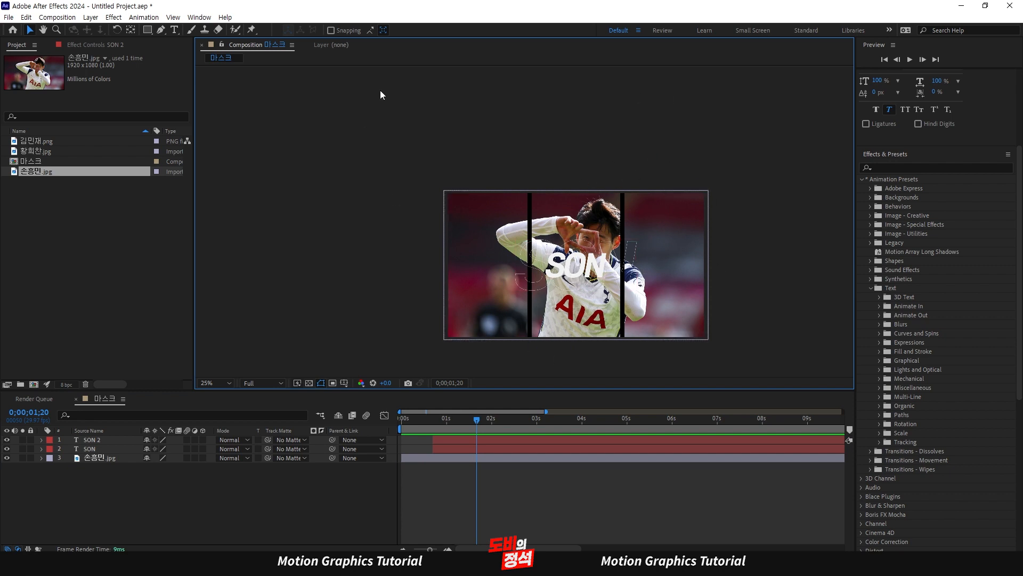
Add an adjustment layer above the SON text layers and apply the Invert effect to it
{"action": "left_click_drag", "start_coordinate": [449, 421], "coordinate": [475, 438]}
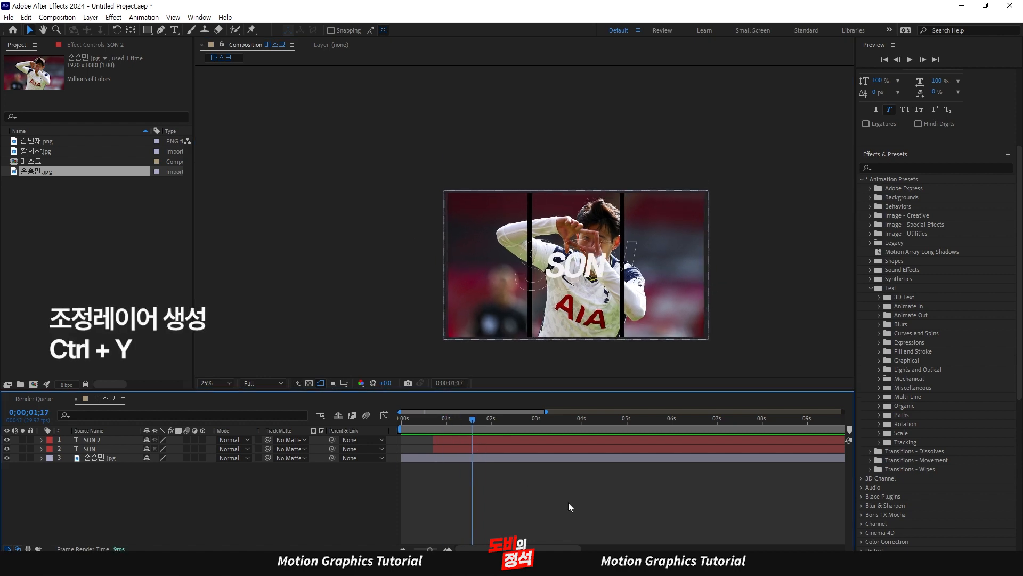
{"action": "key", "text": "ctrl+alt+y"}
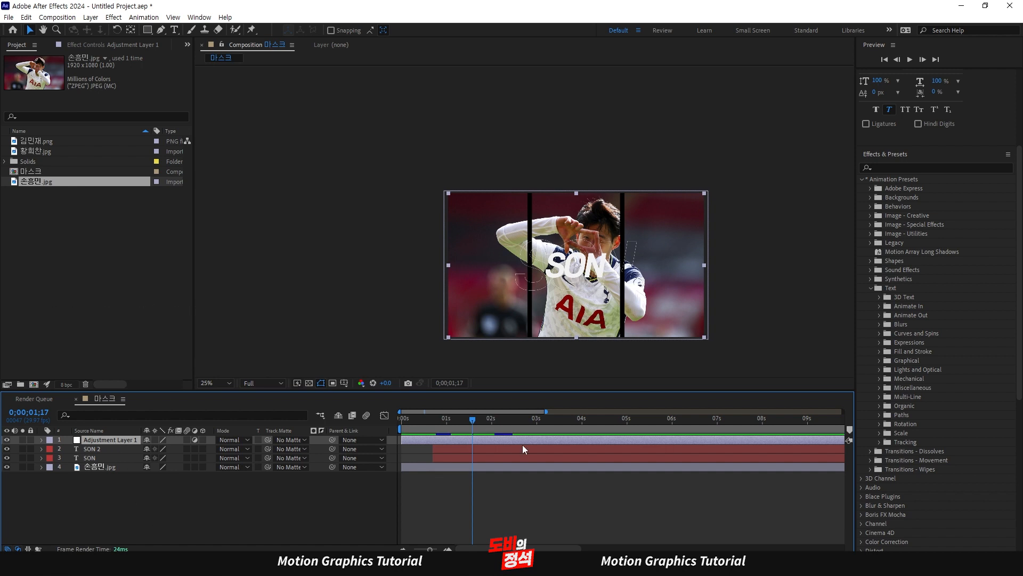
{"action": "key", "text": "ctrl+space"}
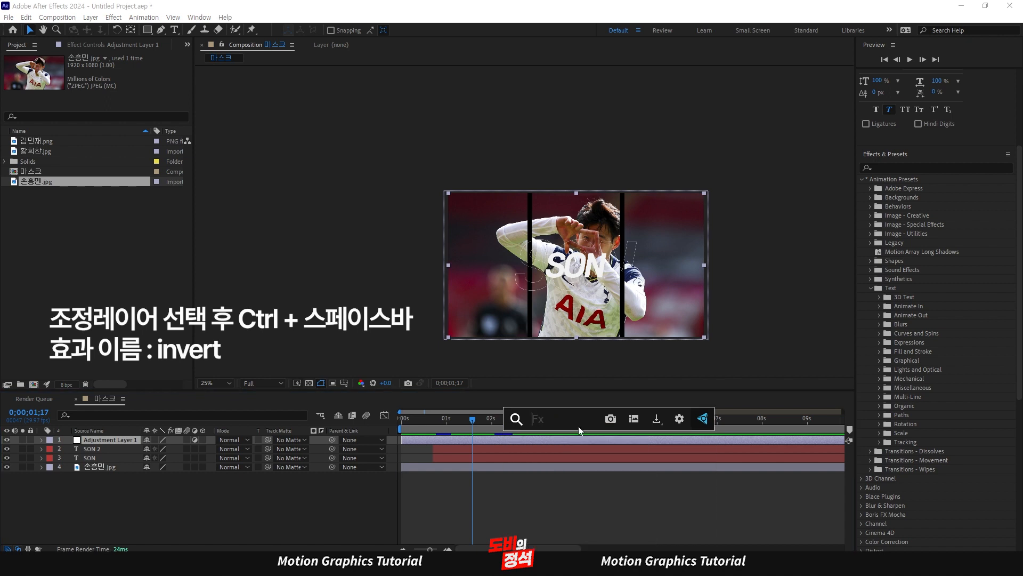
{"action": "type", "text": "inver"}
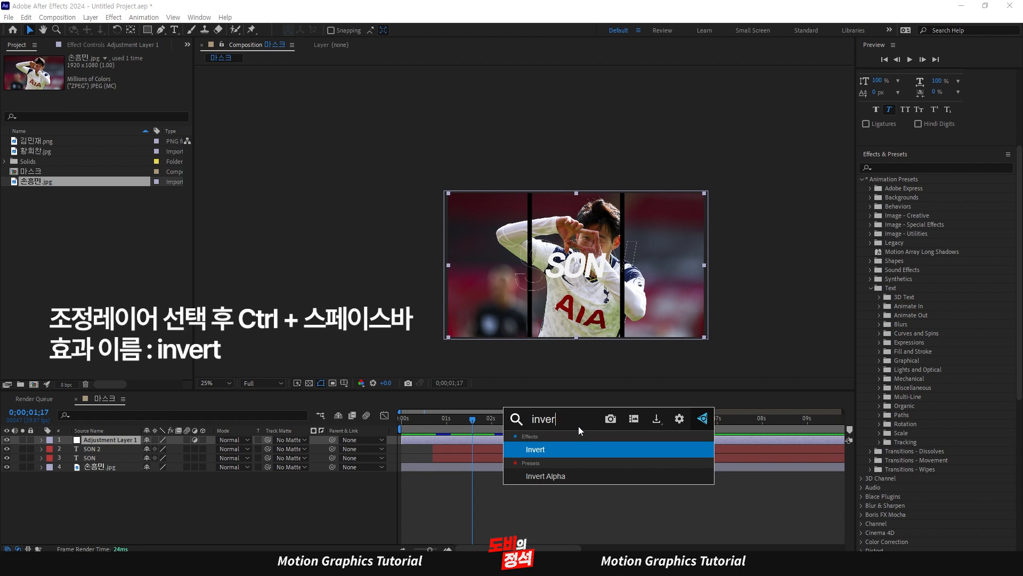
{"action": "key", "text": "Return"}
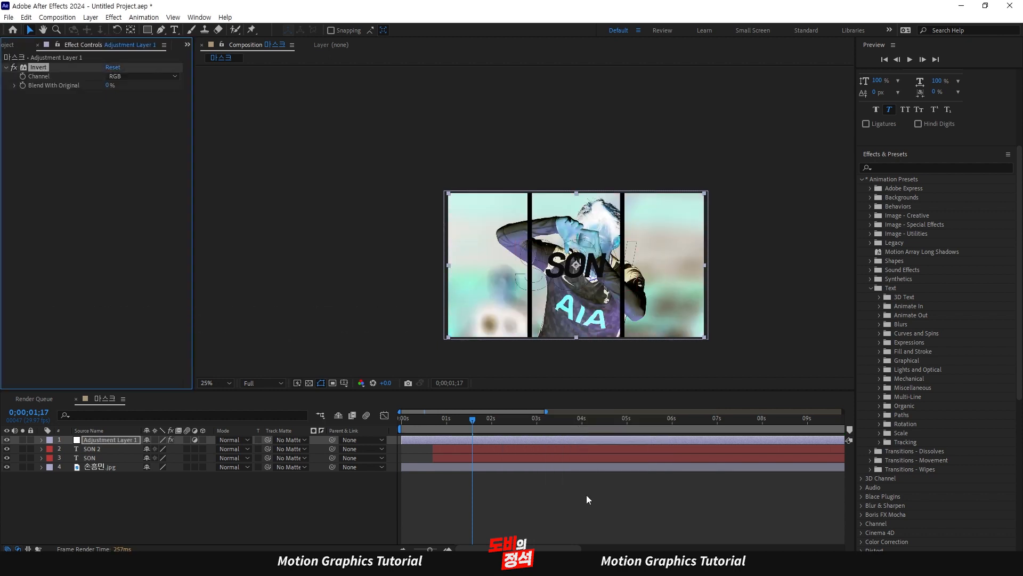
Play back the composition from the start to check the inverted colours
{"action": "left_click", "coordinate": [467, 425]}
{"action": "left_click_drag", "start_coordinate": [416, 421], "coordinate": [400, 423]}
{"action": "key", "text": "space"}
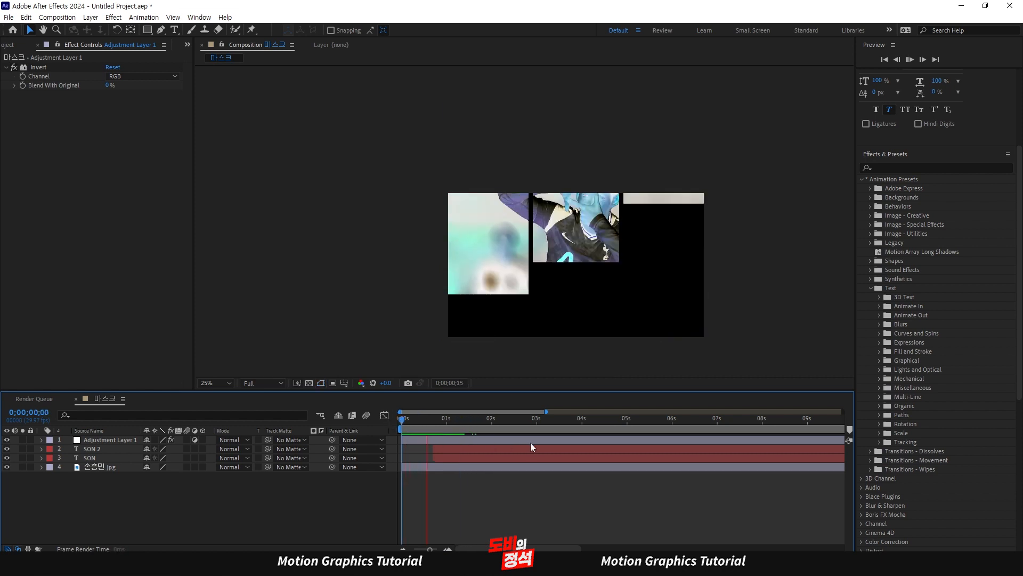
Keyframe the adjustment layer's Invert Blend With Original at 100% at 0;00;00;21 and reveal its keyframes in the timeline
{"action": "left_click_drag", "start_coordinate": [433, 424], "coordinate": [439, 423]}
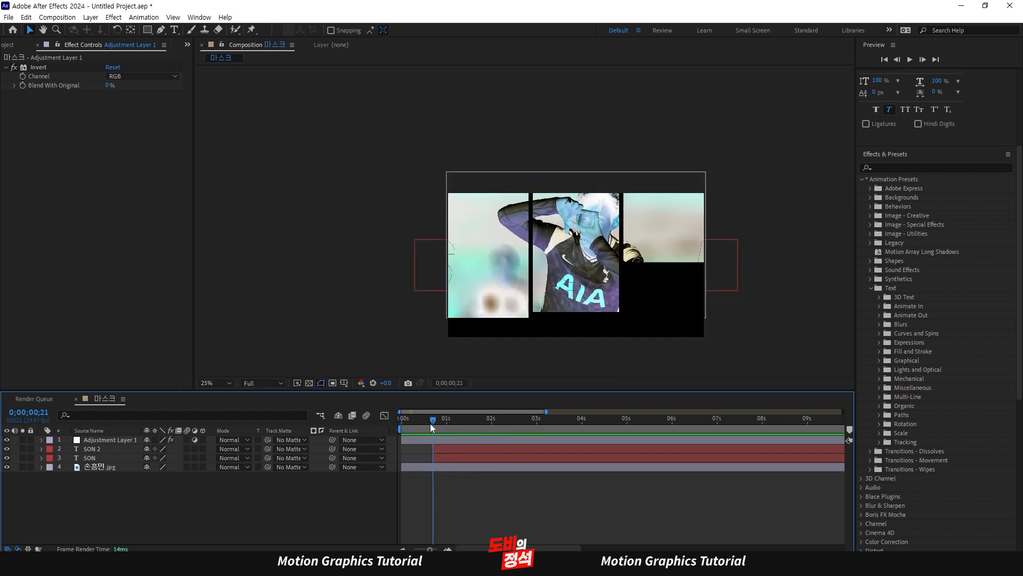
{"action": "left_click", "coordinate": [439, 438]}
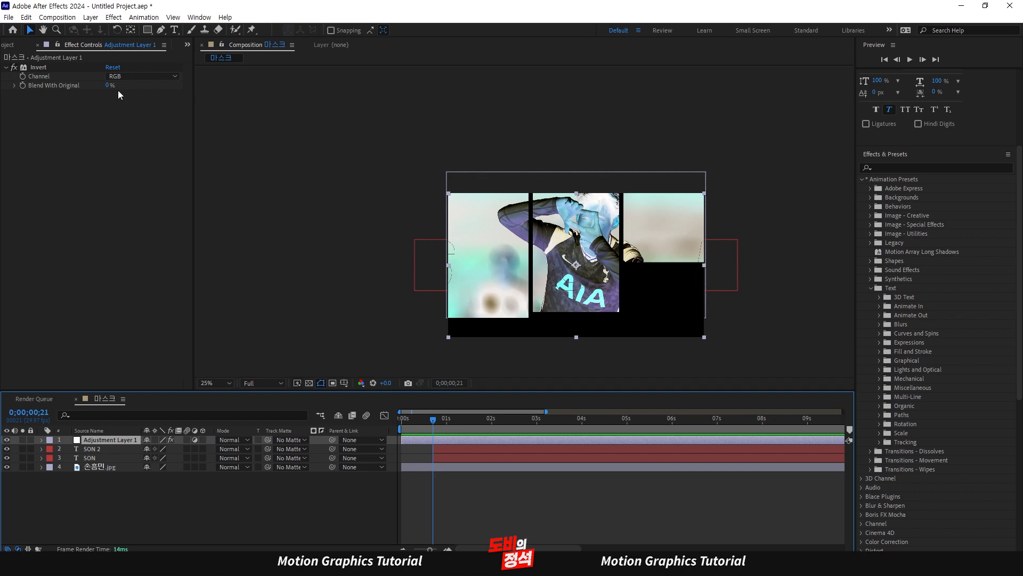
{"action": "left_click", "coordinate": [53, 88]}
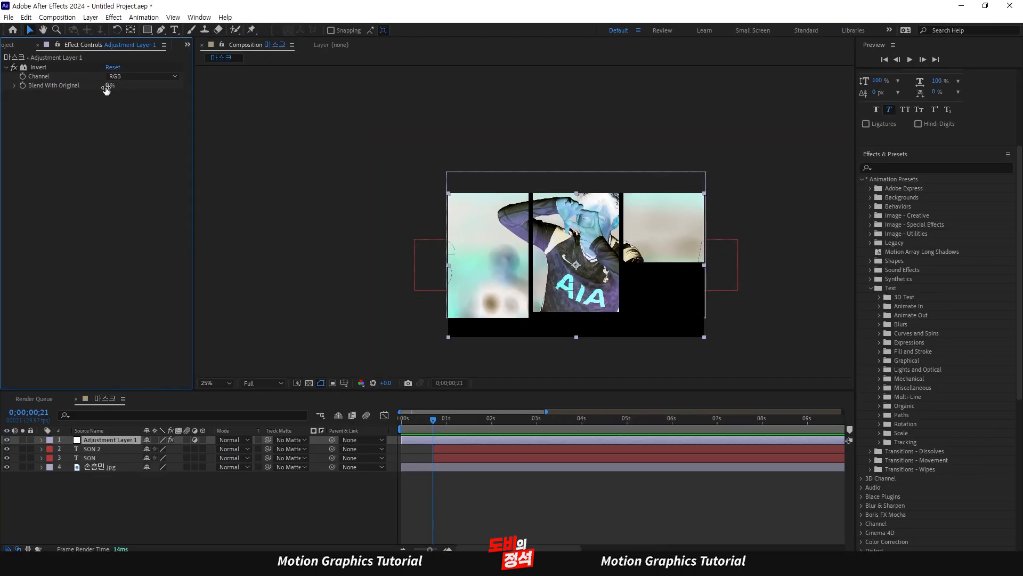
{"action": "left_click_drag", "start_coordinate": [106, 87], "coordinate": [283, 87]}
{"action": "left_click", "coordinate": [123, 123]}
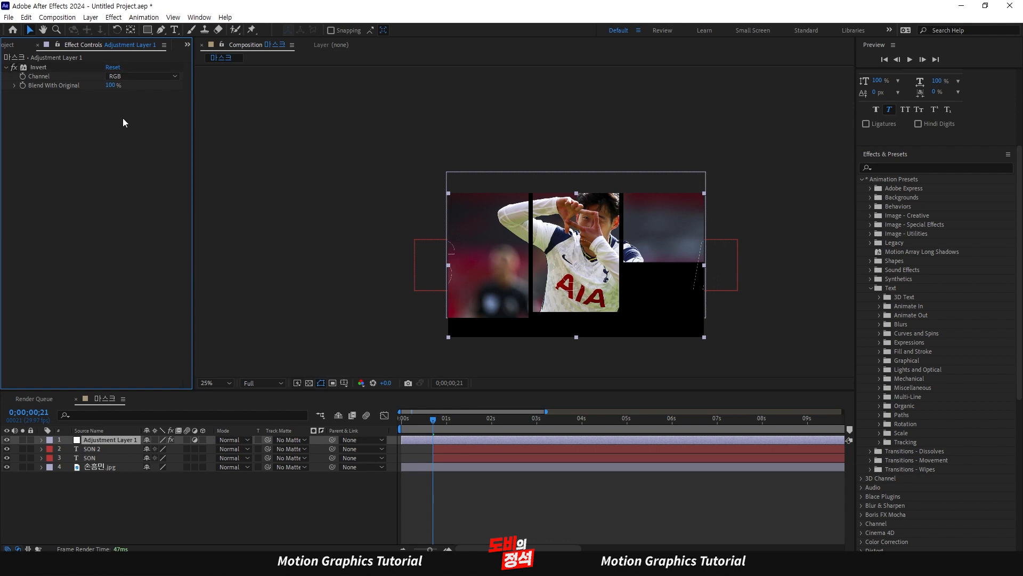
{"action": "left_click", "coordinate": [23, 85]}
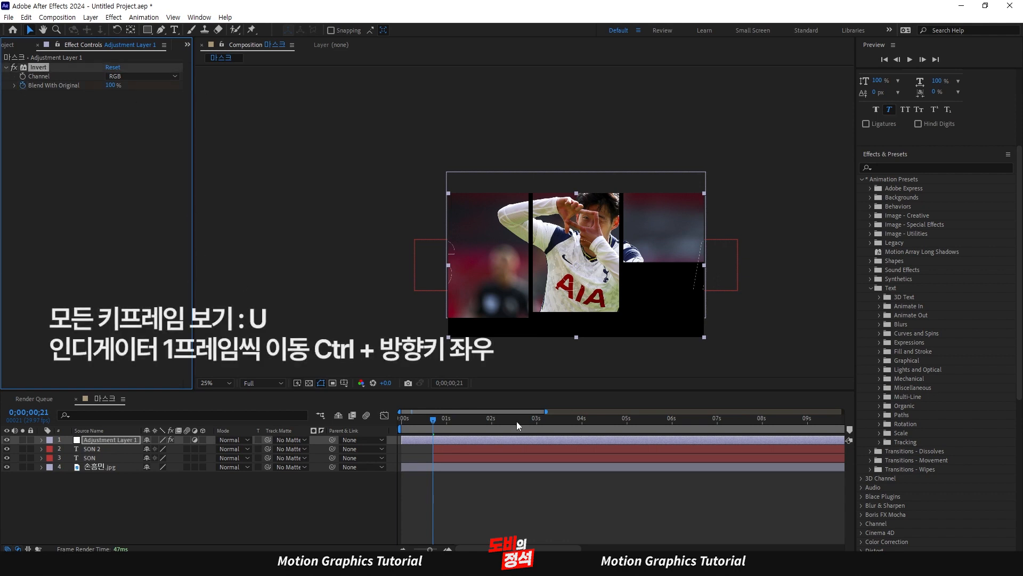
{"action": "key", "text": "u"}
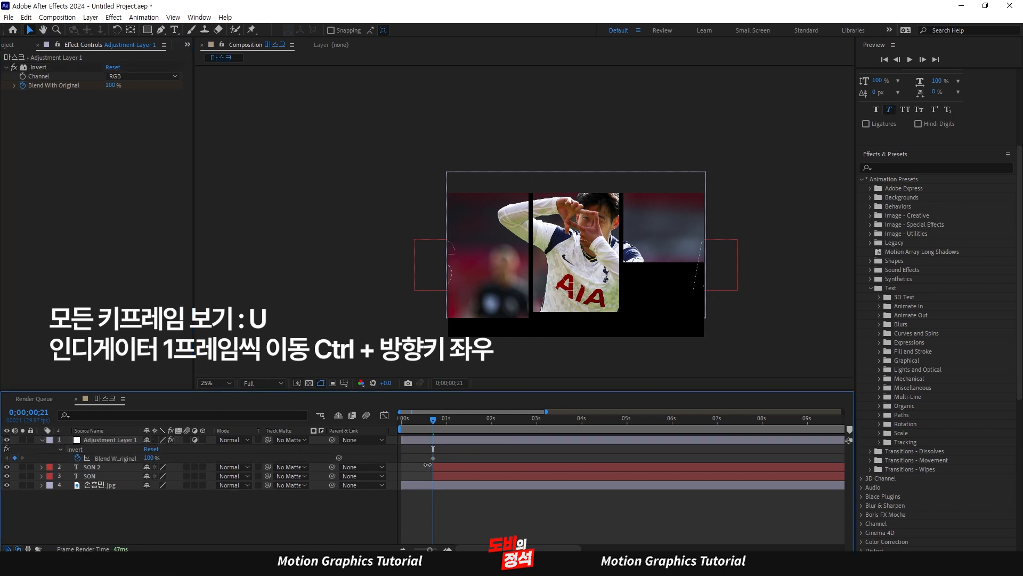
Keyframe Blend With Original at 0% at 0;00;00;24 and back to 100% at 0;00;00;27
{"action": "key", "text": "ctrl+Right"}
{"action": "key", "text": "ctrl+Right"}
{"action": "key", "text": "ctrl+Right"}
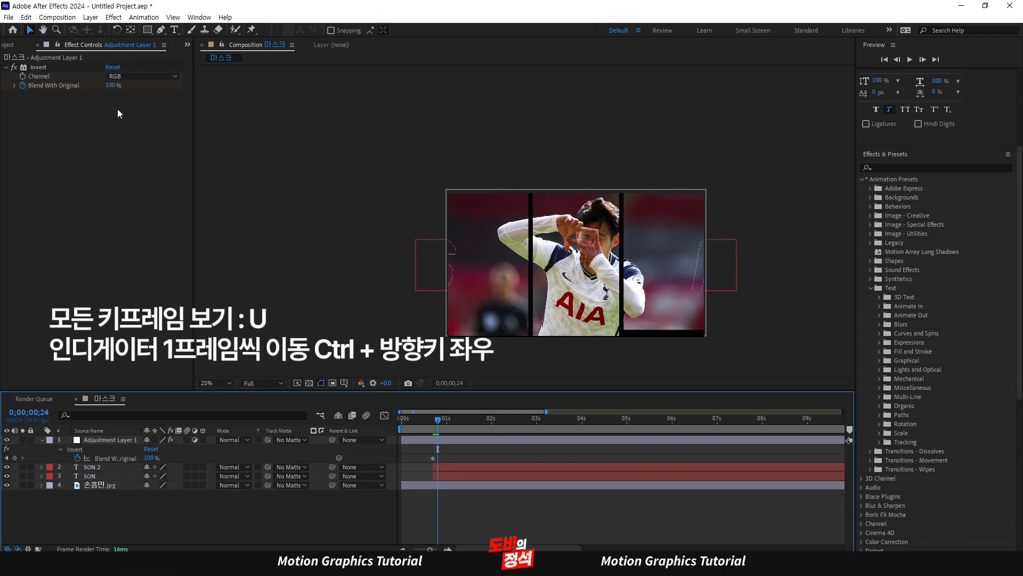
{"action": "left_click_drag", "start_coordinate": [110, 85], "coordinate": [2, 95]}
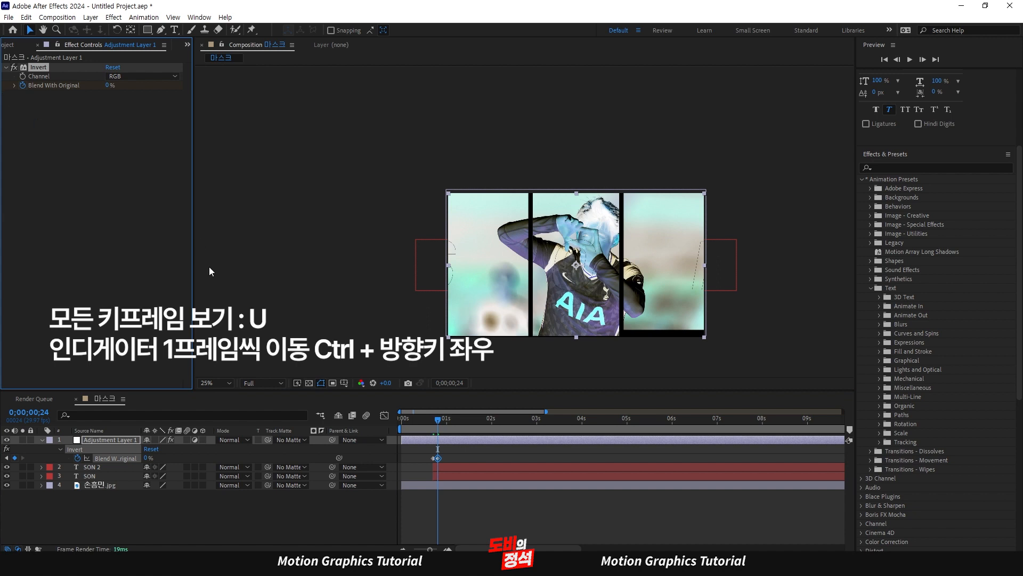
{"action": "left_click", "coordinate": [433, 505]}
{"action": "key", "text": "ctrl+Right"}
{"action": "key", "text": "ctrl+Right"}
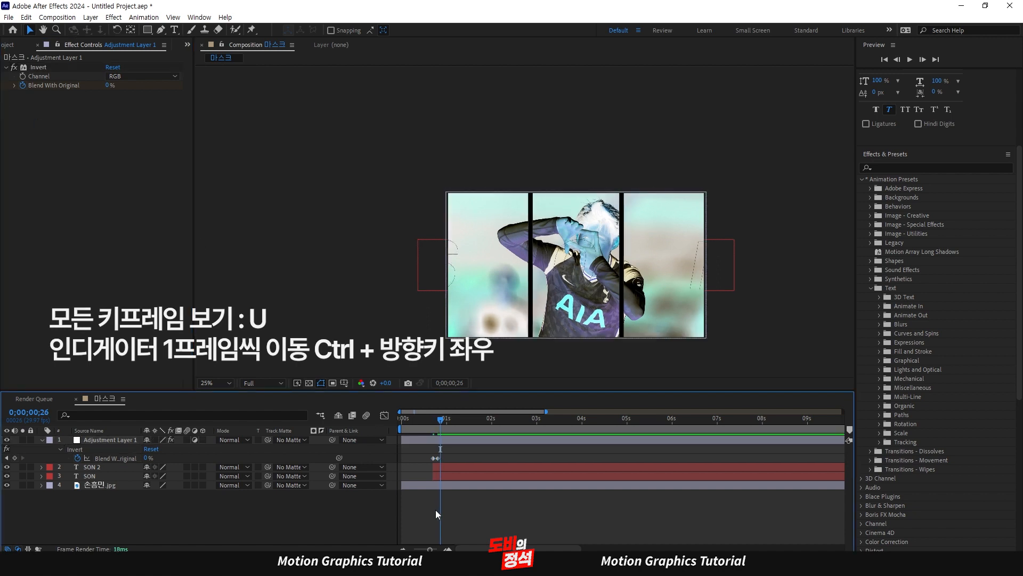
{"action": "key", "text": "ctrl+Right"}
{"action": "left_click_drag", "start_coordinate": [110, 86], "coordinate": [308, 102]}
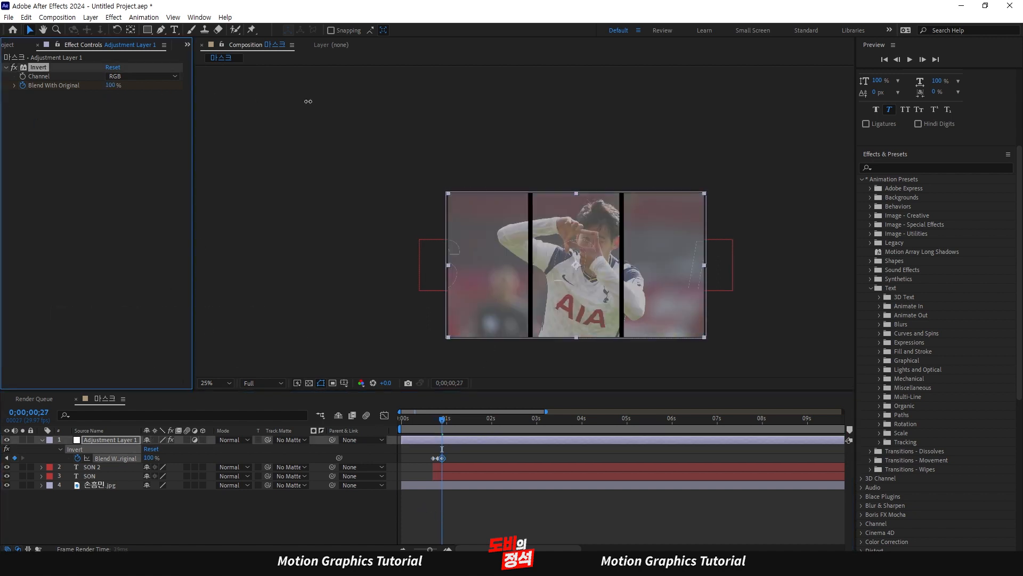
{"action": "left_click", "coordinate": [418, 520]}
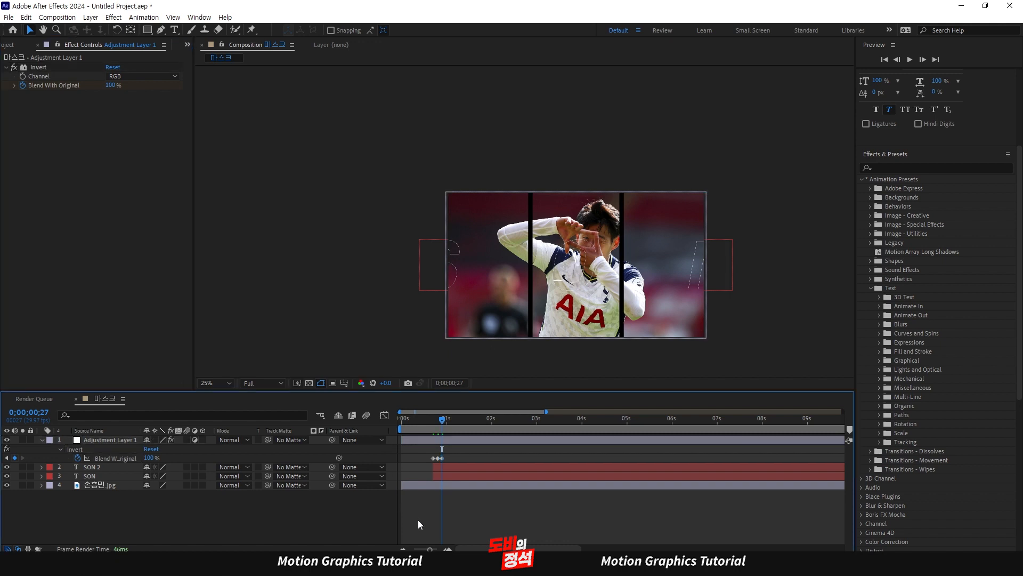
Keyframe Blend With Original at 0% at 0;00;01;00 and at 100% at 0;00;01;03
{"action": "key", "text": "ctrl+Right"}
{"action": "key", "text": "ctrl+Right"}
{"action": "key", "text": "ctrl+Right"}
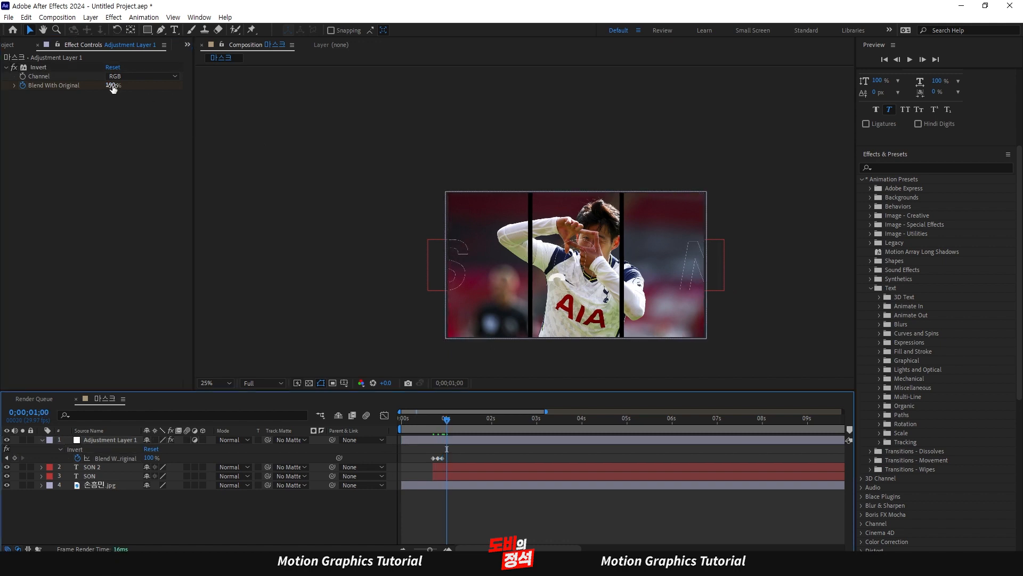
{"action": "left_click", "coordinate": [111, 85]}
{"action": "type", "text": "0"}
{"action": "key", "text": "Return"}
{"action": "key", "text": "ctrl+Right"}
{"action": "key", "text": "ctrl+Right"}
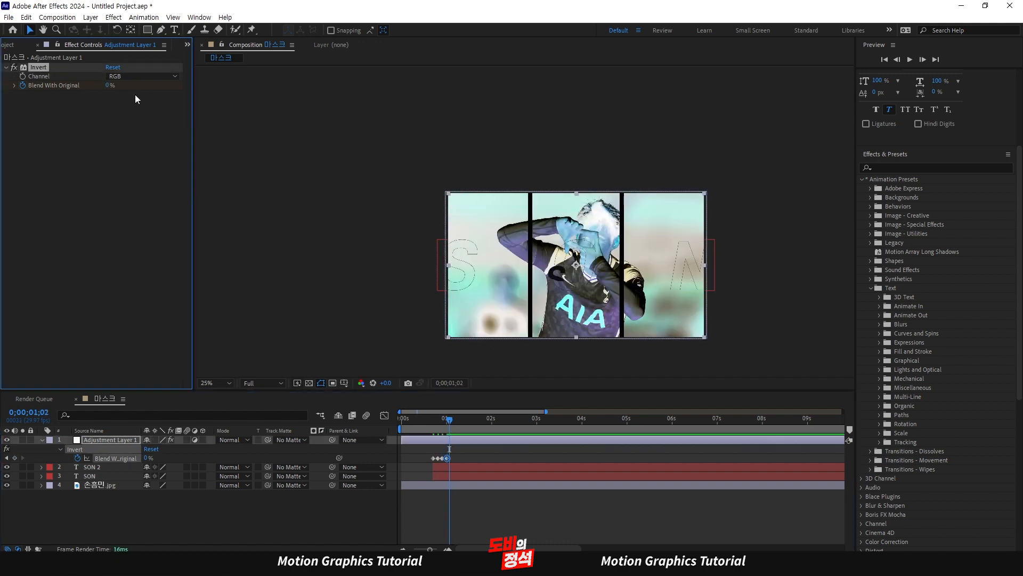
{"action": "key", "text": "ctrl+Right"}
{"action": "left_click_drag", "start_coordinate": [108, 87], "coordinate": [507, 131]}
Convert all five Blend With Original keyframes to hold keyframes
{"action": "scroll", "coordinate": [406, 518], "scroll_direction": "up", "scroll_amount": 3}
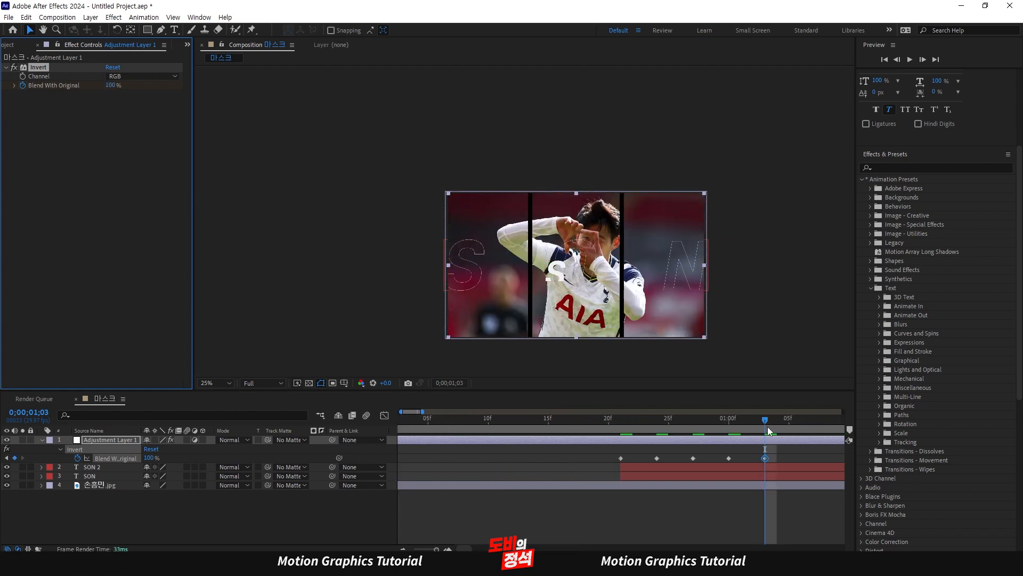
{"action": "left_click_drag", "start_coordinate": [768, 426], "coordinate": [566, 484]}
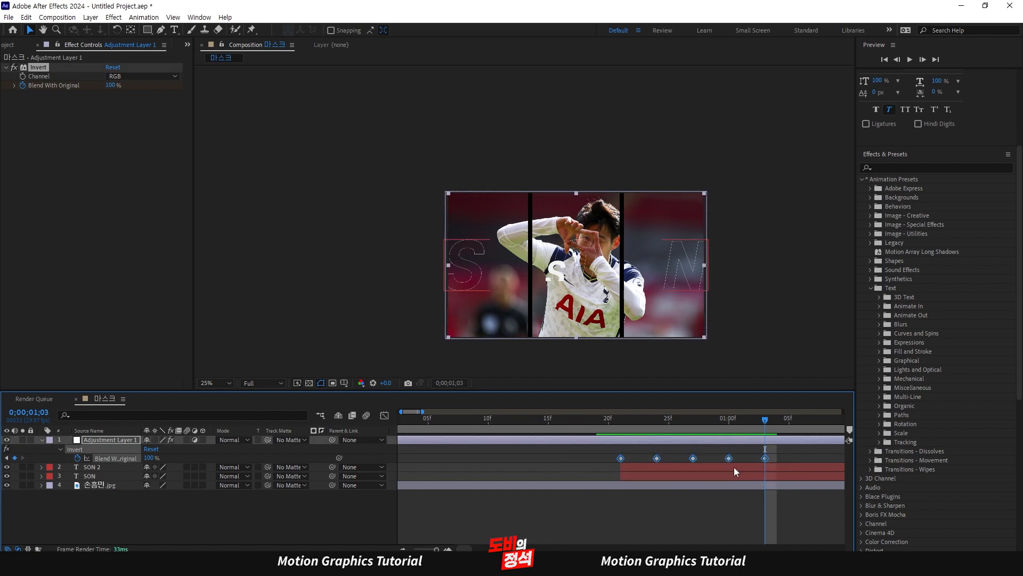
{"action": "right_click", "coordinate": [765, 458]}
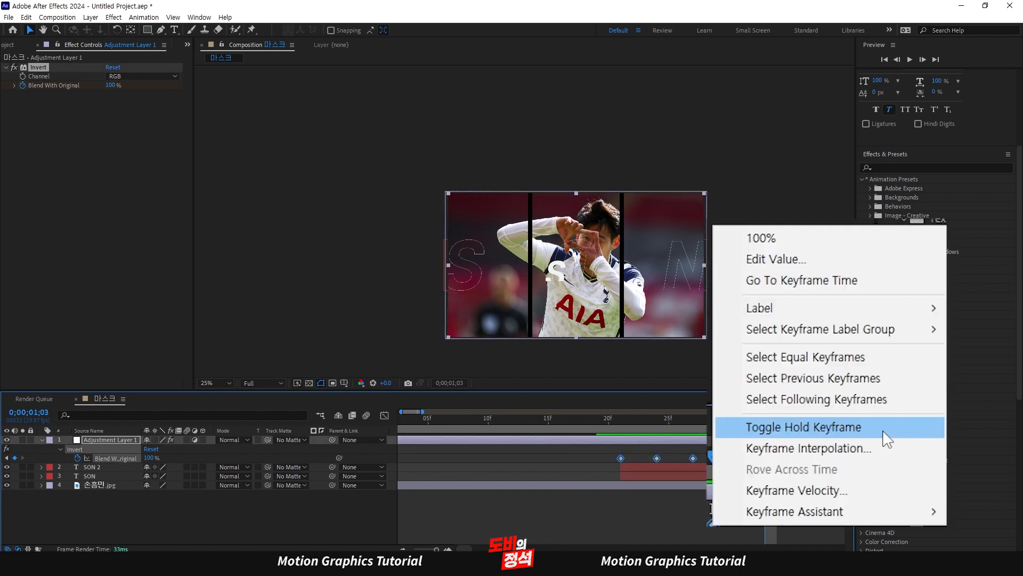
{"action": "left_click", "coordinate": [887, 431]}
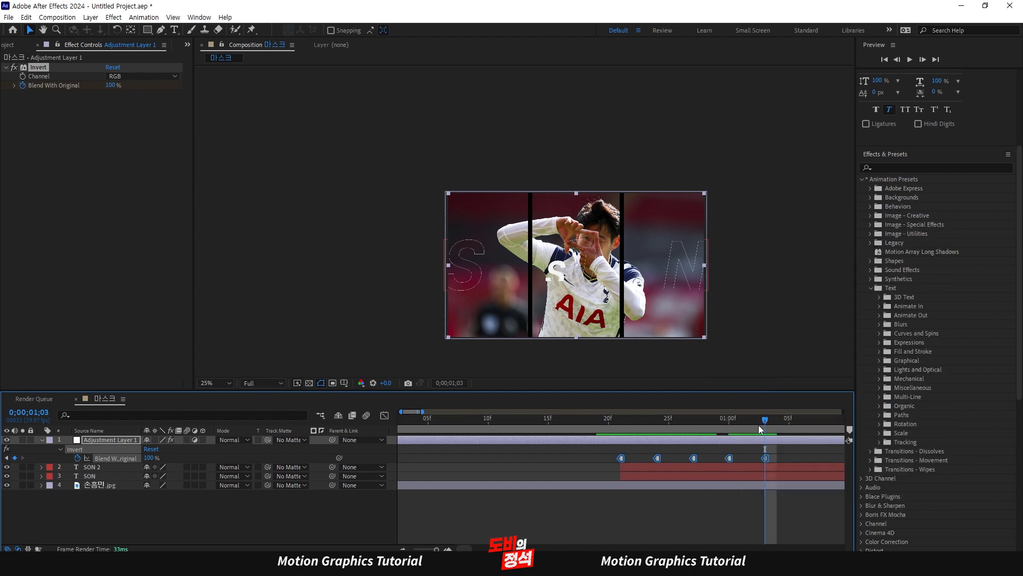
Play back the invert flicker from 0;00;00;16, and replay the whole intro from the start
{"action": "left_click_drag", "start_coordinate": [760, 425], "coordinate": [555, 447]}
{"action": "key", "text": "space"}
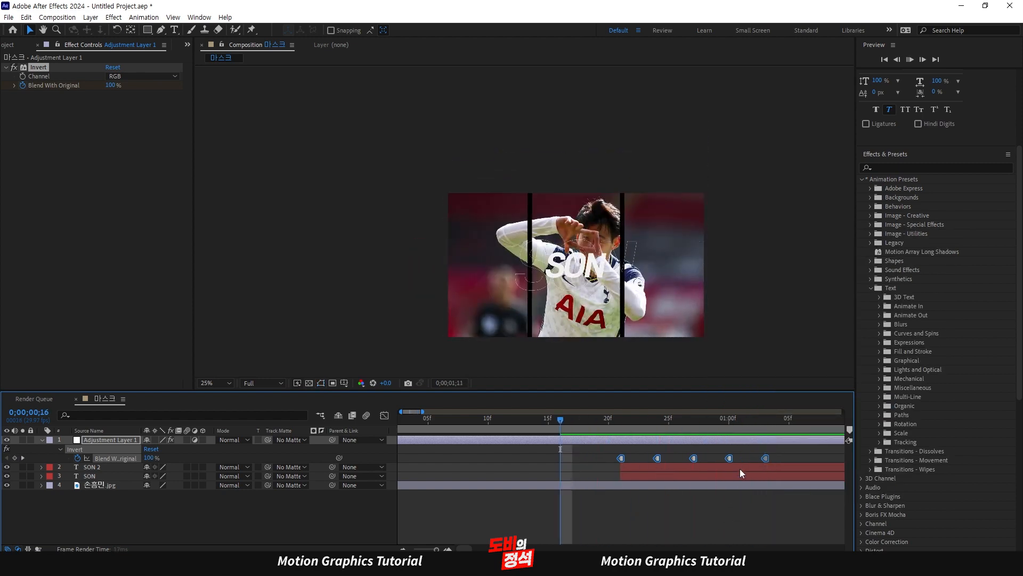
{"action": "key", "text": "space"}
{"action": "scroll", "coordinate": [640, 507], "scroll_direction": "down", "scroll_amount": 3}
{"action": "key", "text": "Home"}
{"action": "key", "text": "space"}
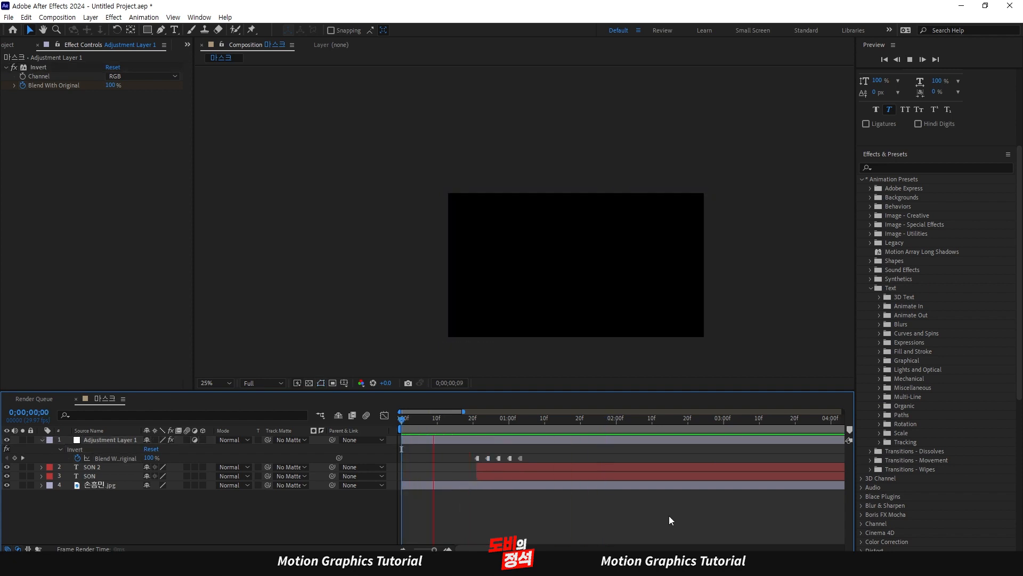
{"action": "key", "text": "space"}
{"action": "scroll", "coordinate": [618, 506], "scroll_direction": "down", "scroll_amount": 3}
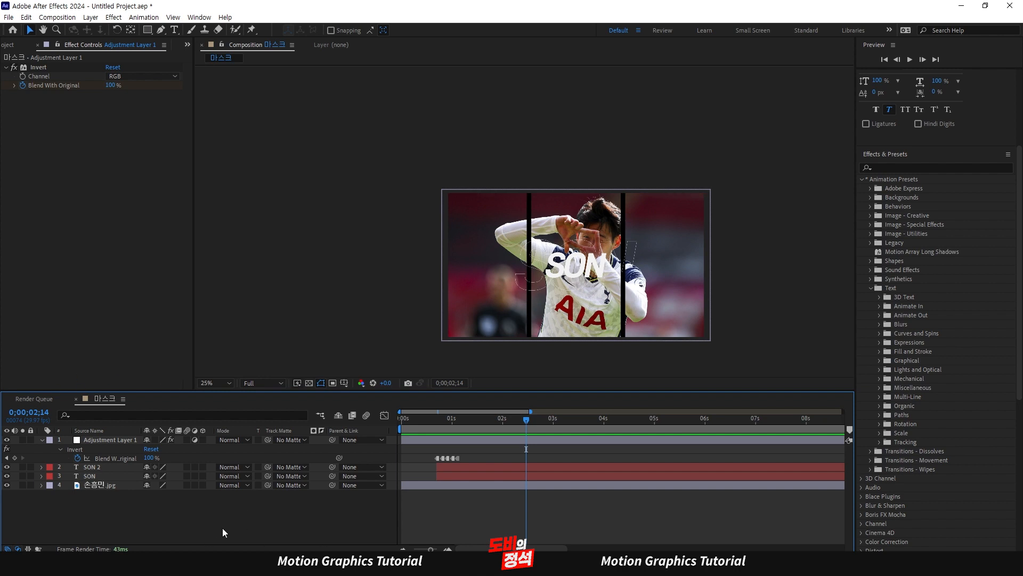
{"action": "left_click", "coordinate": [110, 485]}
{"action": "left_click", "coordinate": [150, 513]}
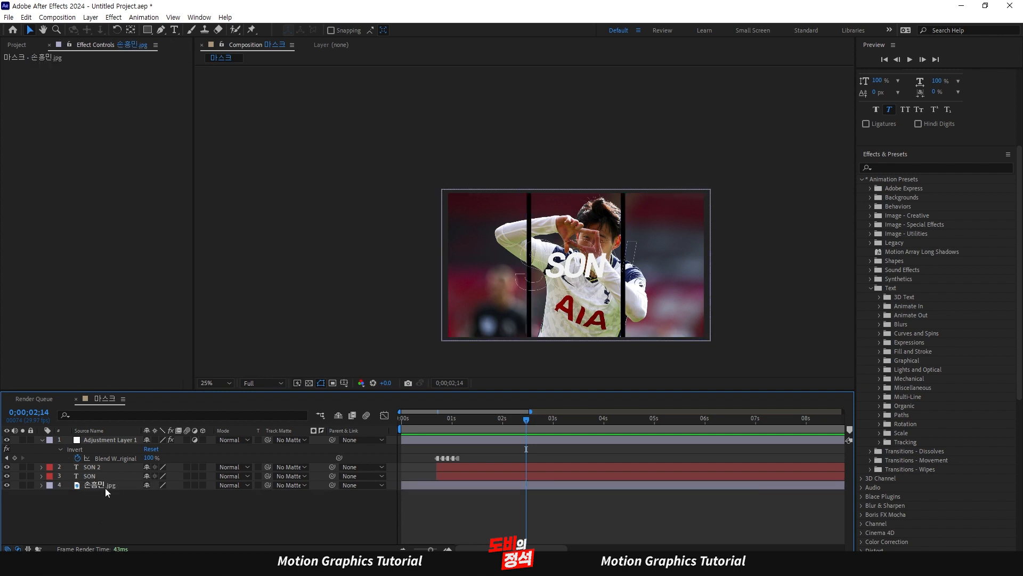
{"action": "left_click", "coordinate": [104, 488]}
{"action": "left_click", "coordinate": [114, 441], "text": "shift"}
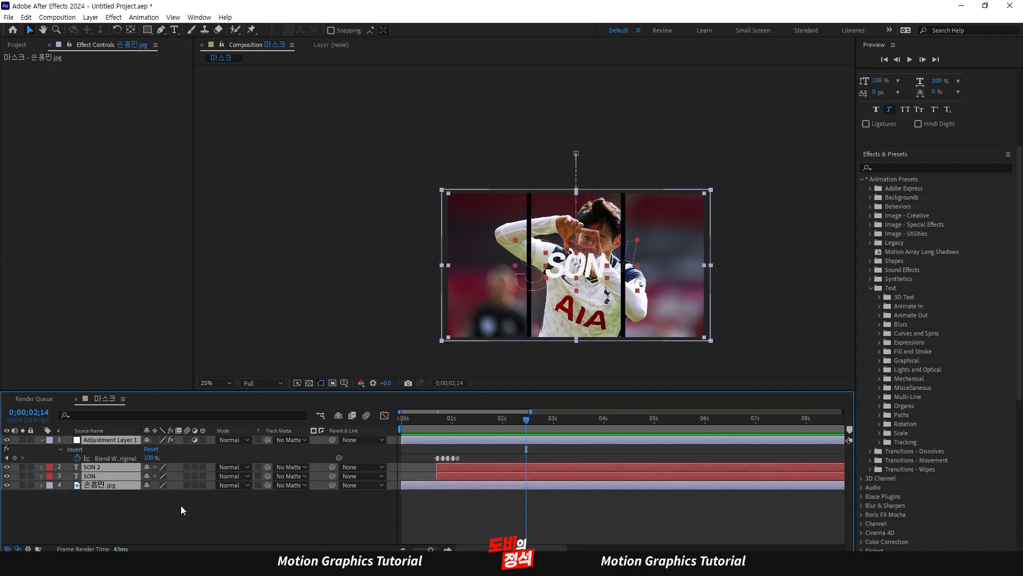
{"action": "left_click", "coordinate": [202, 520]}
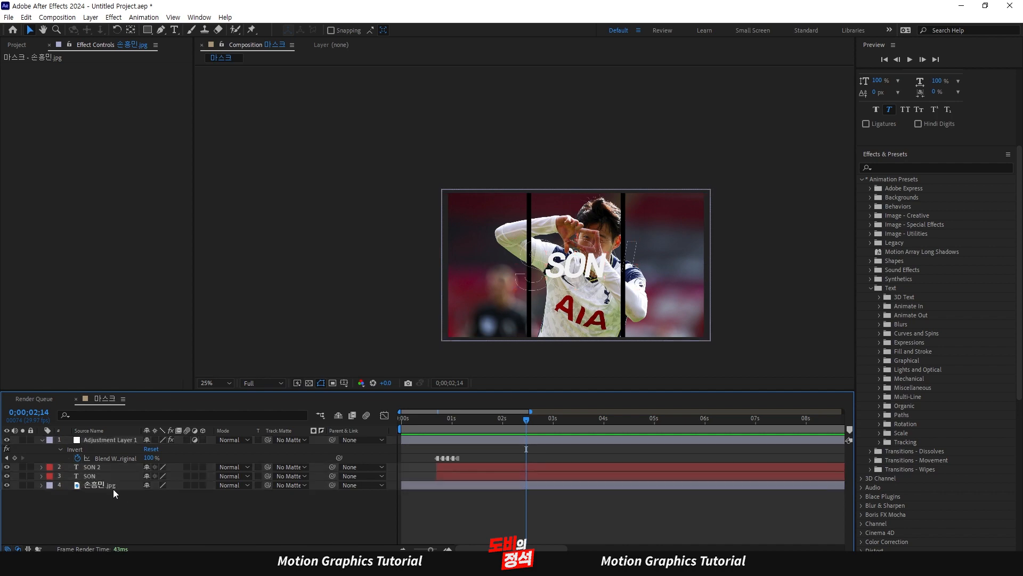
Pre-compose the adjustment layer, both text layers and the photo into a composition named SON, and play it back from the start
{"action": "left_click", "coordinate": [113, 488]}
{"action": "left_click", "coordinate": [114, 440], "text": "shift"}
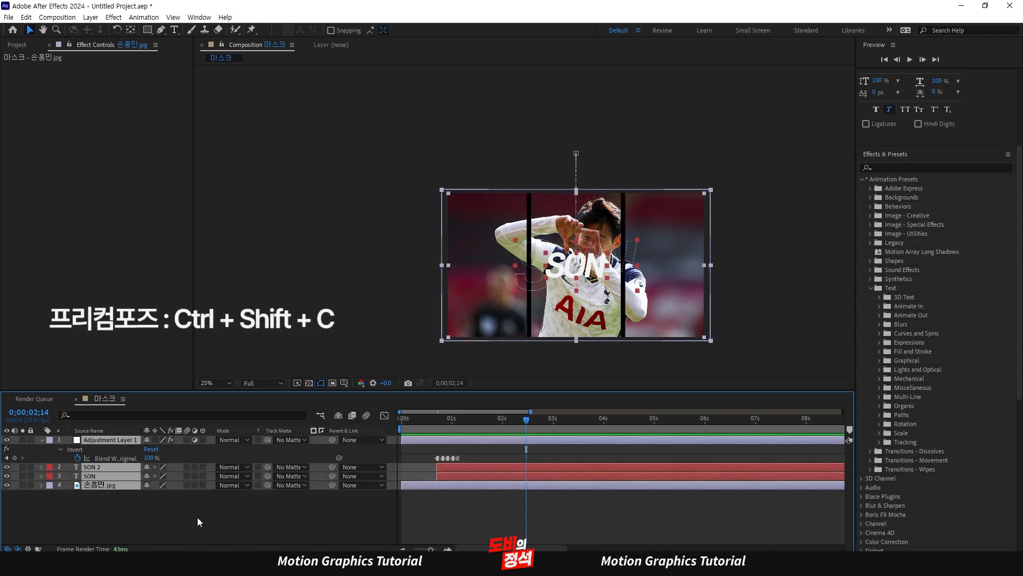
{"action": "key", "text": "ctrl+shift+c"}
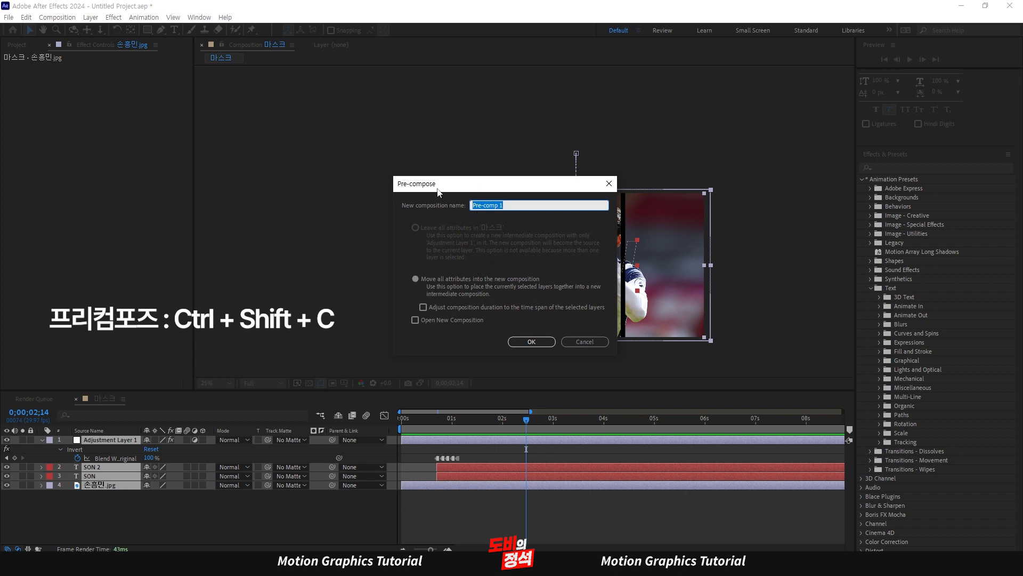
{"action": "mouse_move", "coordinate": [438, 191]}
{"action": "left_mouse_down"}
{"action": "mouse_move", "coordinate": [397, 187]}
{"action": "mouse_move", "coordinate": [446, 194]}
{"action": "left_mouse_up"}
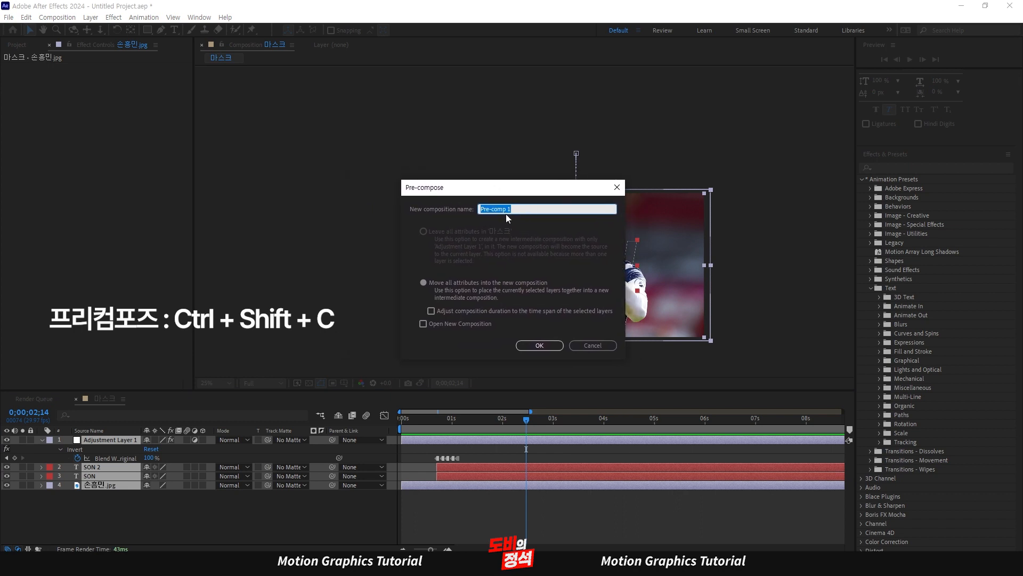
{"action": "left_click_drag", "start_coordinate": [538, 191], "coordinate": [517, 177]}
{"action": "key", "text": "BackSpace"}
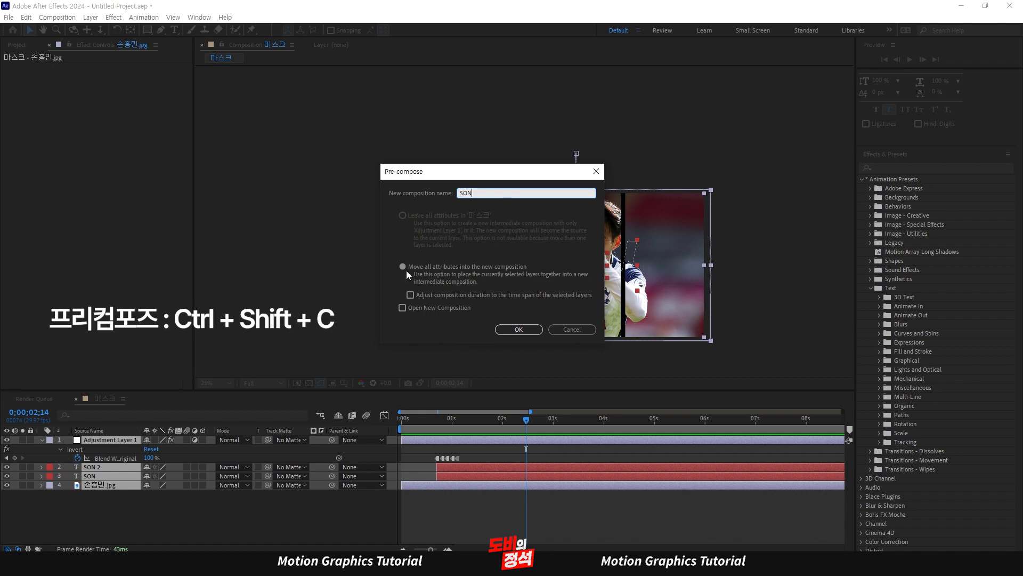
{"action": "left_click", "coordinate": [510, 334]}
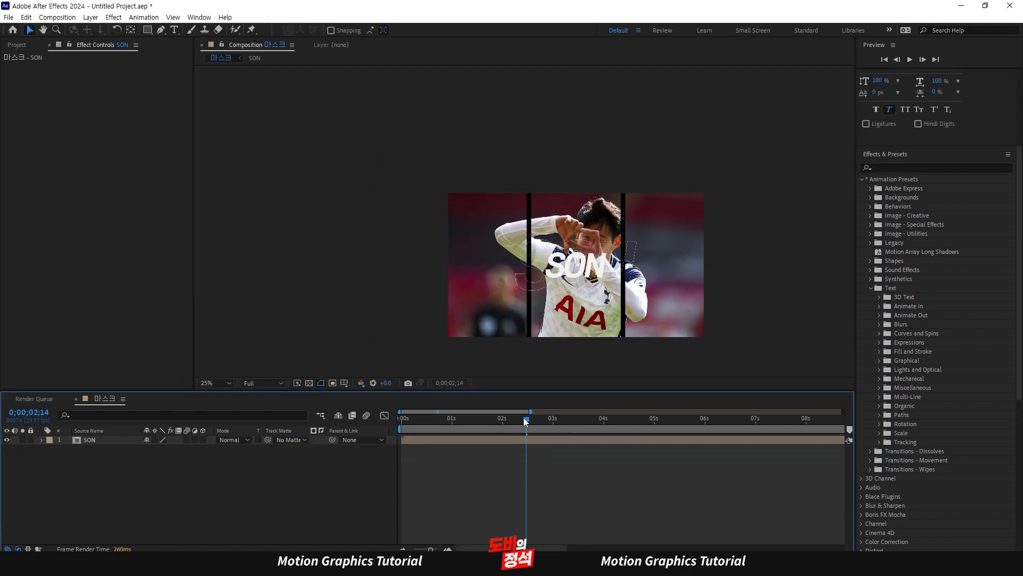
{"action": "key", "text": "Home"}
{"action": "key", "text": "space"}
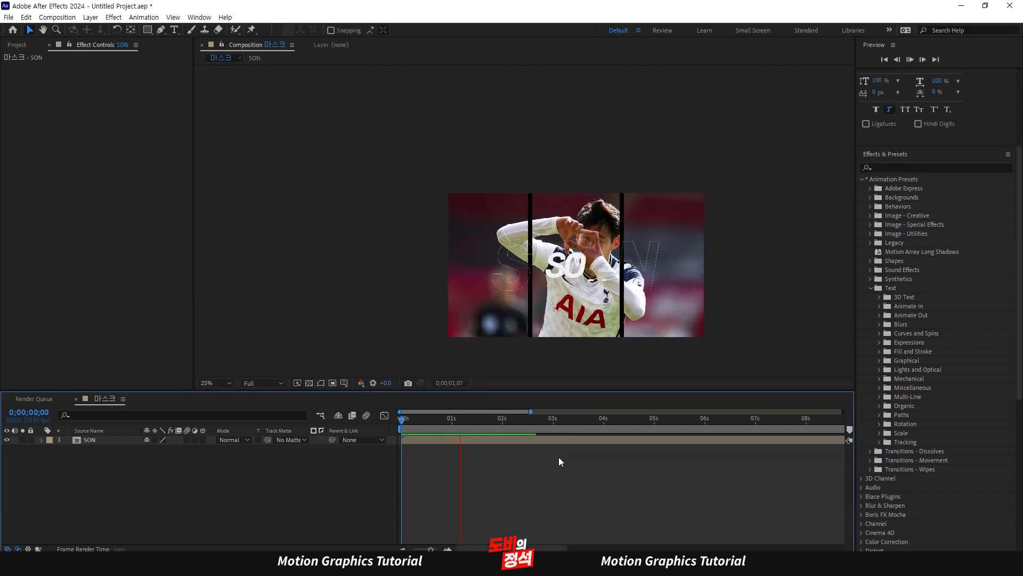
Stop the playback and look through the project items for the SON pre-composition
{"action": "key", "text": "space"}
{"action": "left_click", "coordinate": [17, 45]}
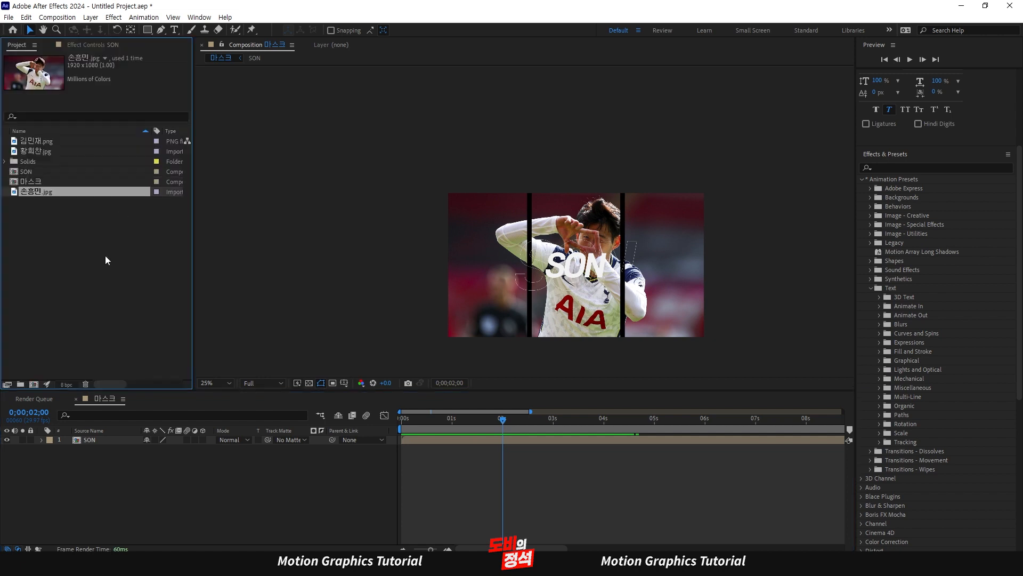
{"action": "left_click", "coordinate": [32, 176]}
{"action": "left_click", "coordinate": [53, 260]}
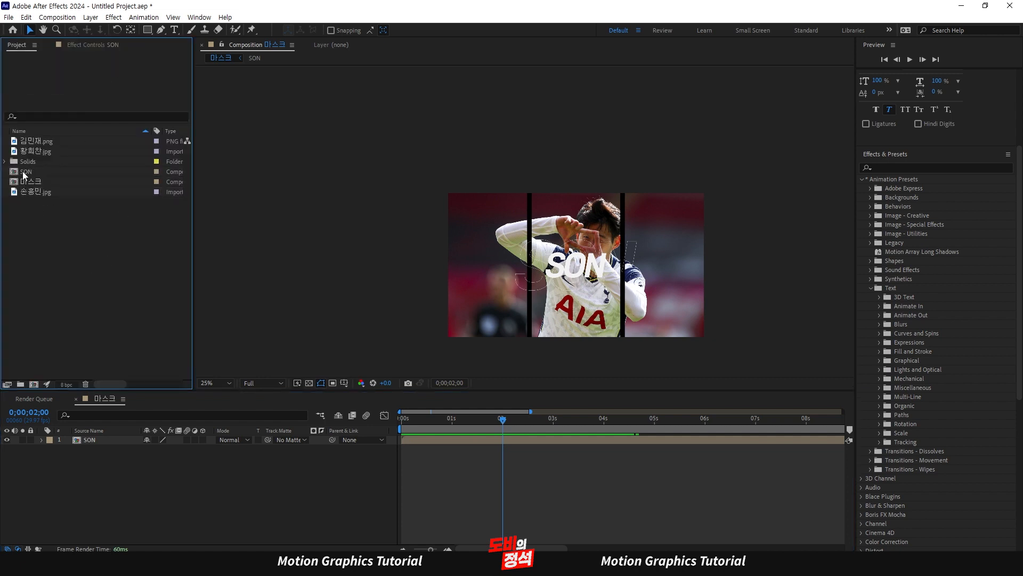
{"action": "left_click", "coordinate": [24, 175]}
{"action": "left_click", "coordinate": [57, 234]}
{"action": "left_click", "coordinate": [80, 46]}
{"action": "left_click", "coordinate": [18, 46]}
{"action": "left_click", "coordinate": [26, 176]}
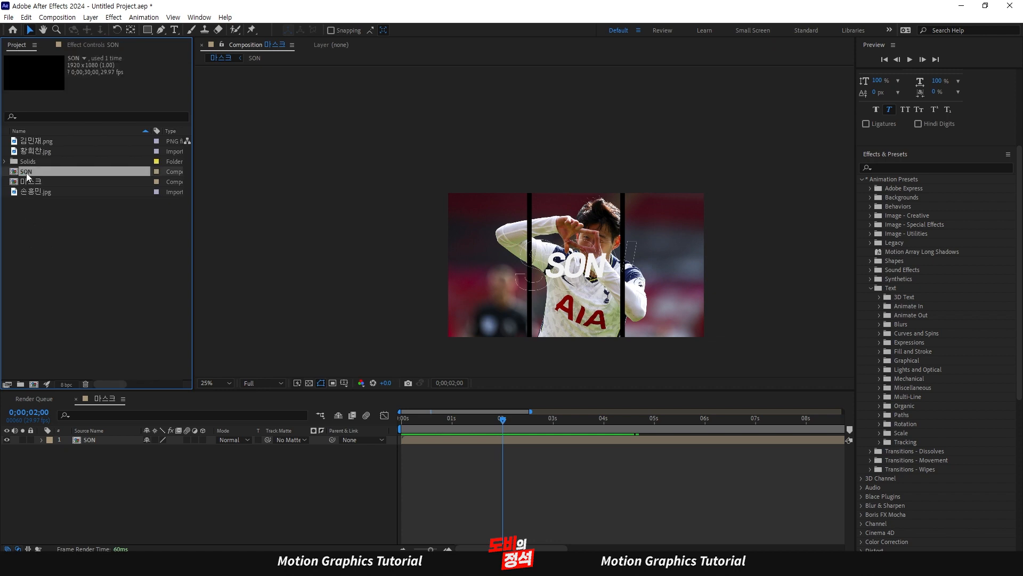
{"action": "left_click", "coordinate": [50, 267]}
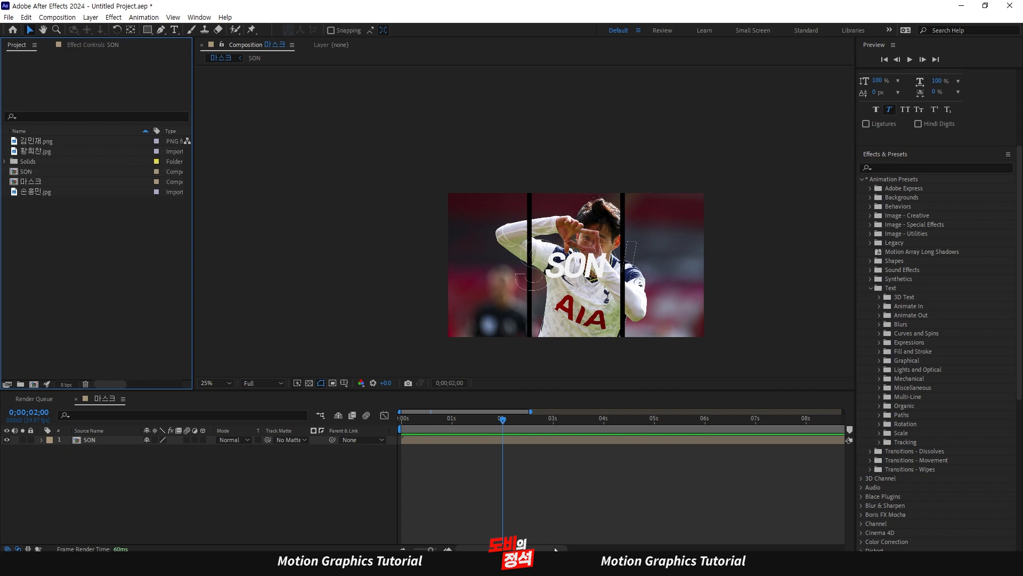
Open the SON pre-composition, scrub to 0;00;05;21, and compare it with the 마스크 composition
{"action": "left_click", "coordinate": [494, 478]}
{"action": "left_click", "coordinate": [473, 442]}
{"action": "double_click", "coordinate": [473, 442]}
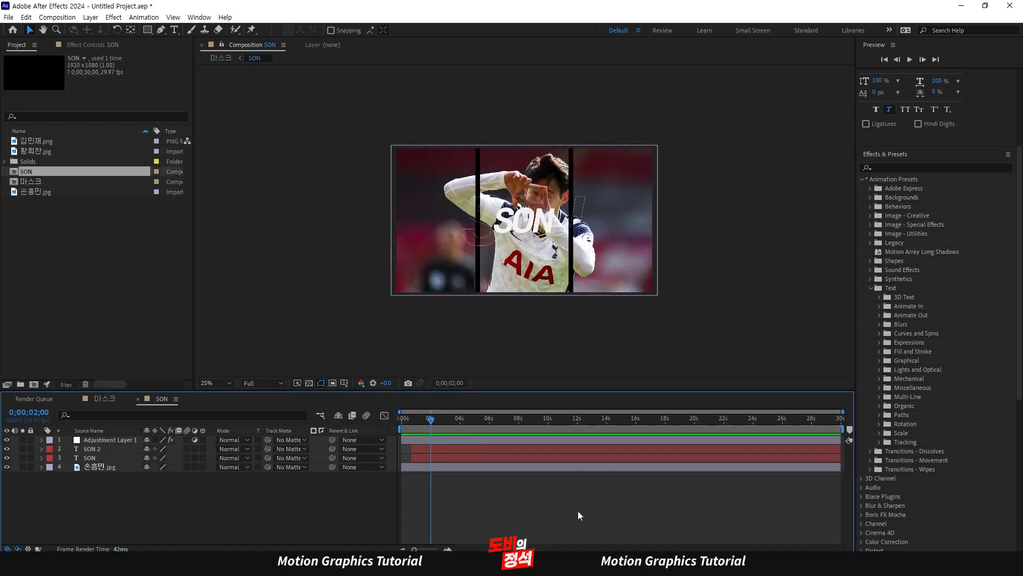
{"action": "left_click_drag", "start_coordinate": [431, 479], "coordinate": [485, 440]}
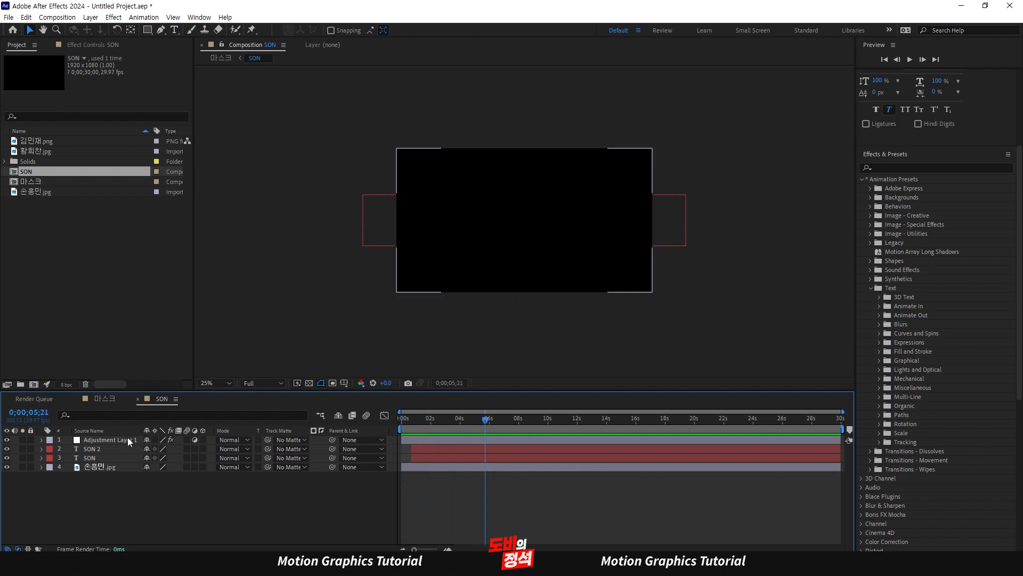
{"action": "left_click", "coordinate": [105, 397]}
{"action": "left_click", "coordinate": [166, 404]}
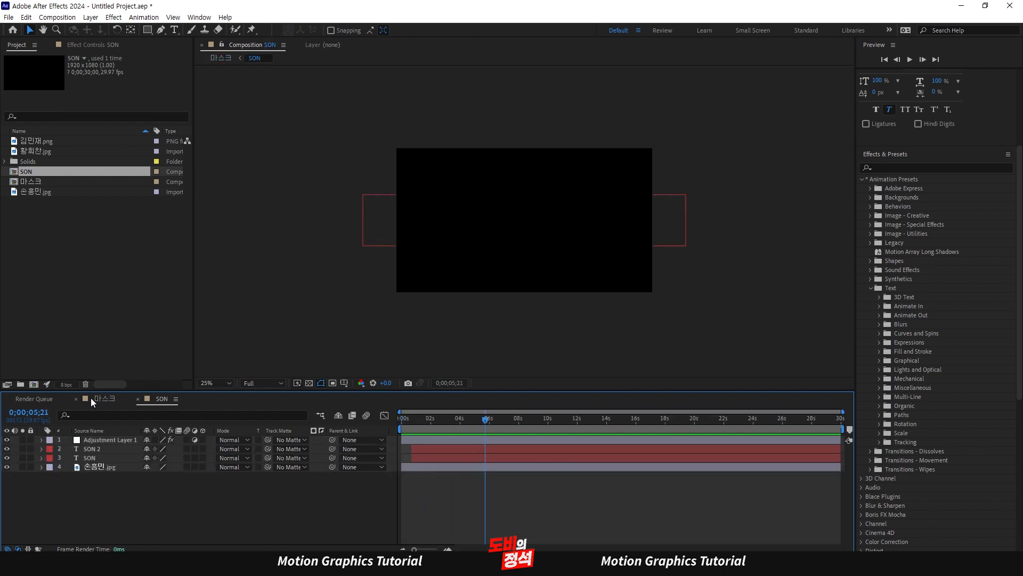
{"action": "left_click", "coordinate": [92, 397]}
{"action": "left_click", "coordinate": [161, 399]}
Return to the 마스크 composition and play it from the start, stopping at 0;00;01;03
{"action": "key", "text": "Tab"}
{"action": "left_click", "coordinate": [497, 516]}
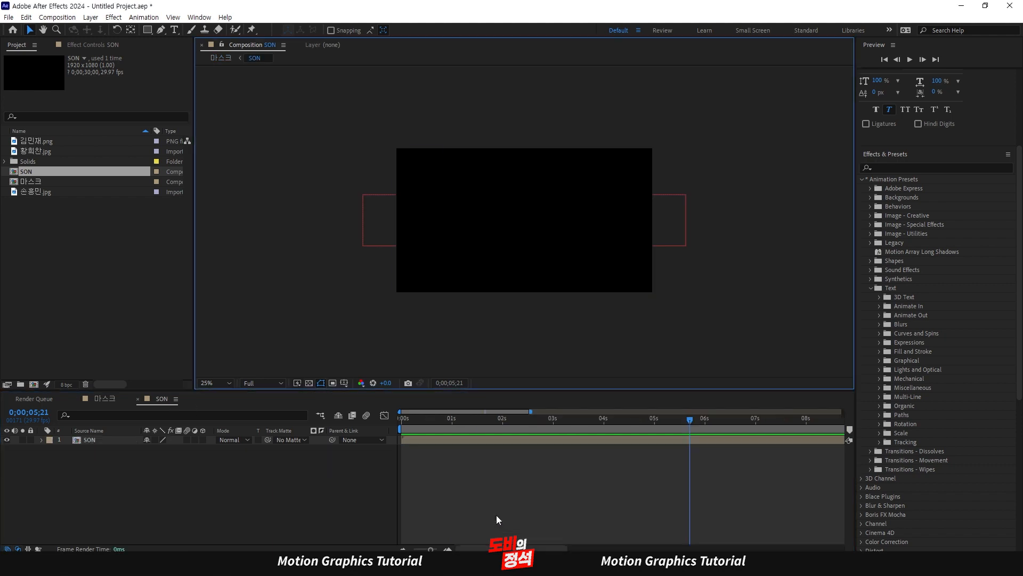
{"action": "left_click_drag", "start_coordinate": [686, 420], "coordinate": [482, 446]}
{"action": "key", "text": "Home"}
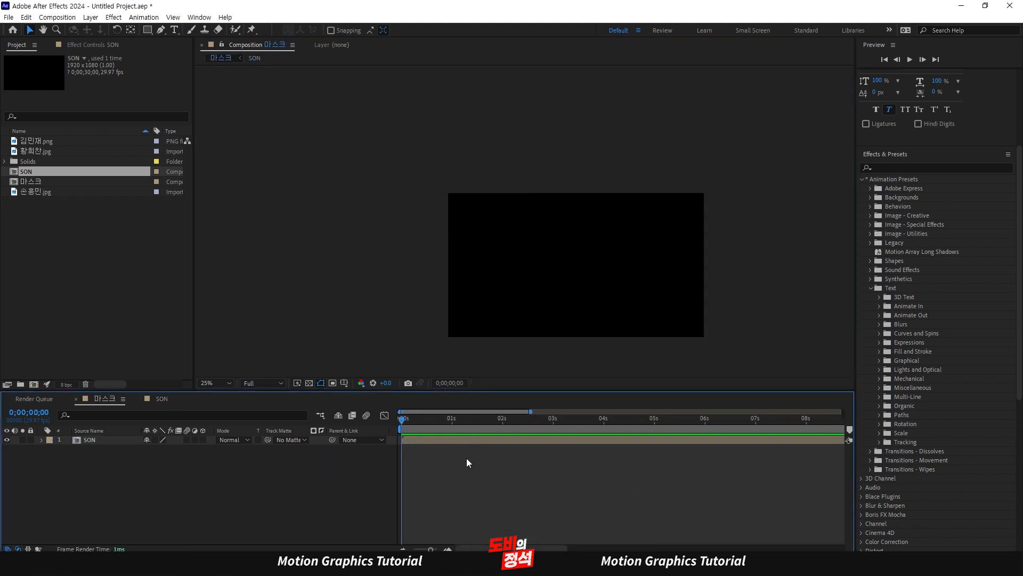
{"action": "key", "text": "space"}
{"action": "key", "text": "space"}
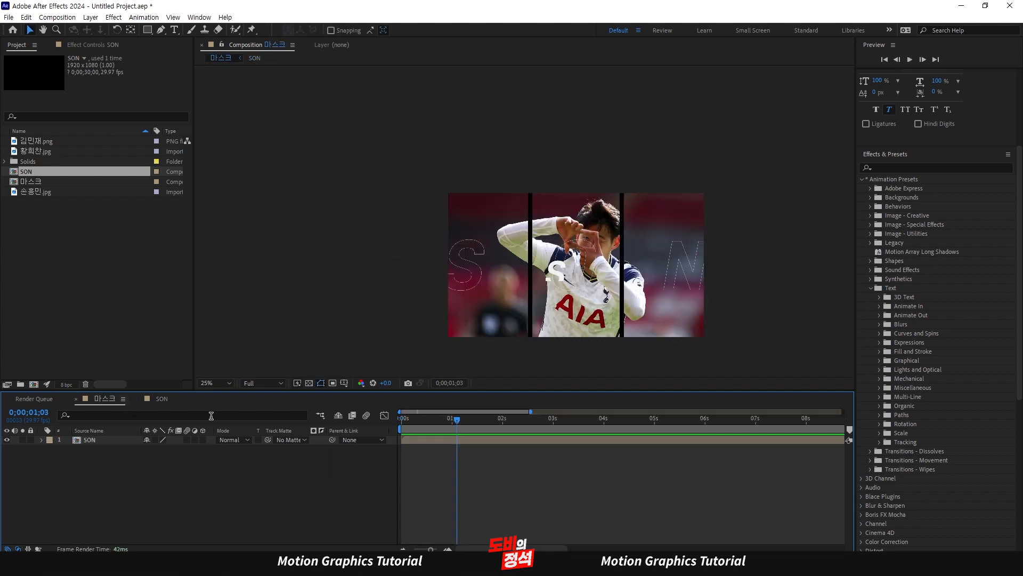
Add a full-frame rectangular mask to the SON layer in the 마스크 composition
{"action": "left_click", "coordinate": [423, 444]}
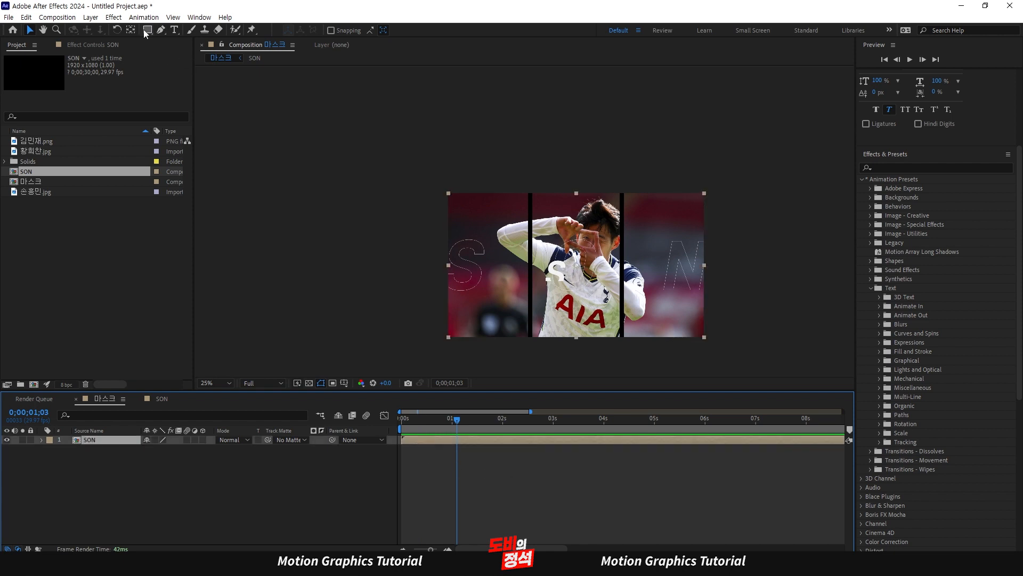
{"action": "left_click", "coordinate": [506, 474]}
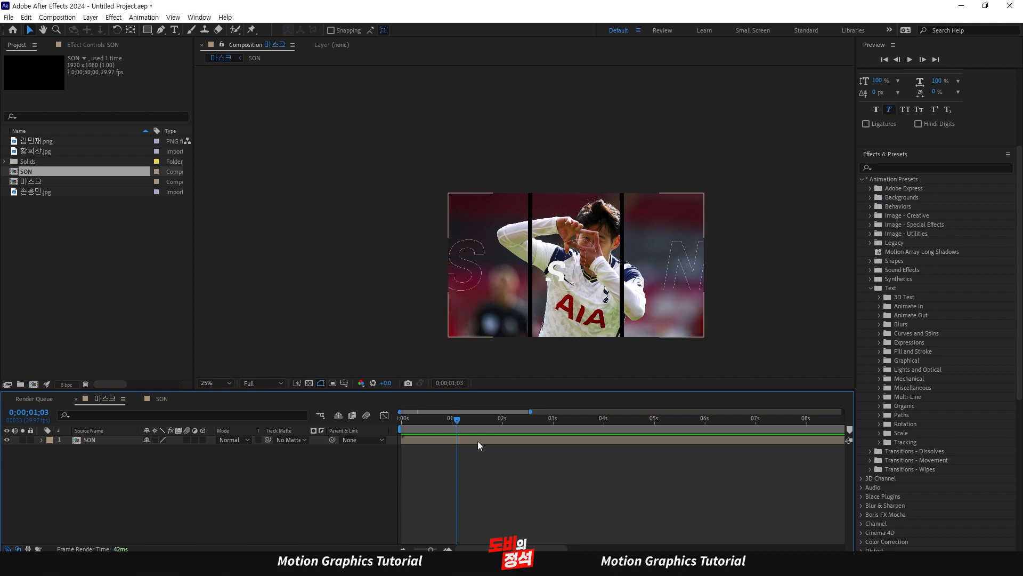
{"action": "left_click", "coordinate": [477, 441]}
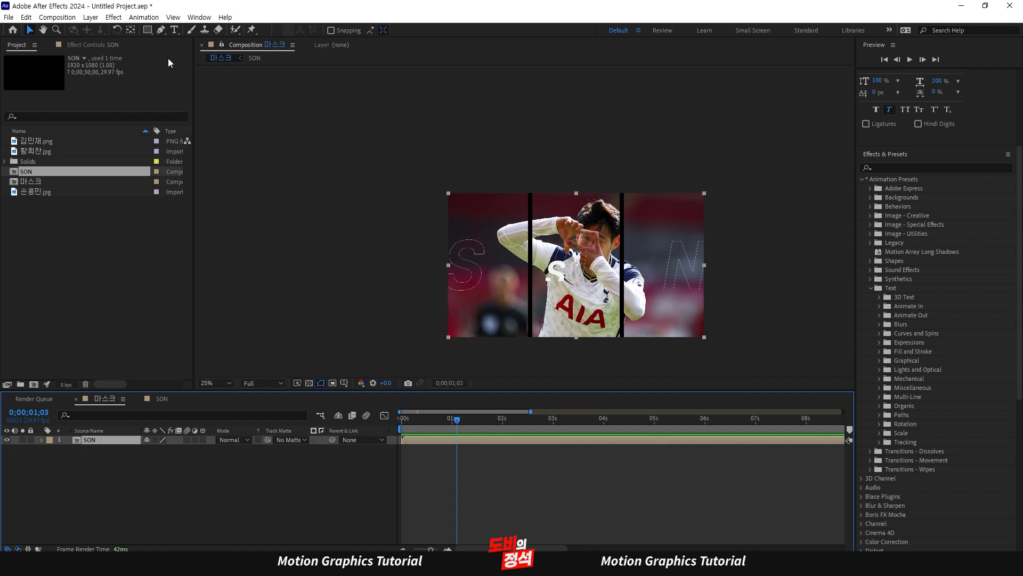
{"action": "double_click", "coordinate": [148, 30]}
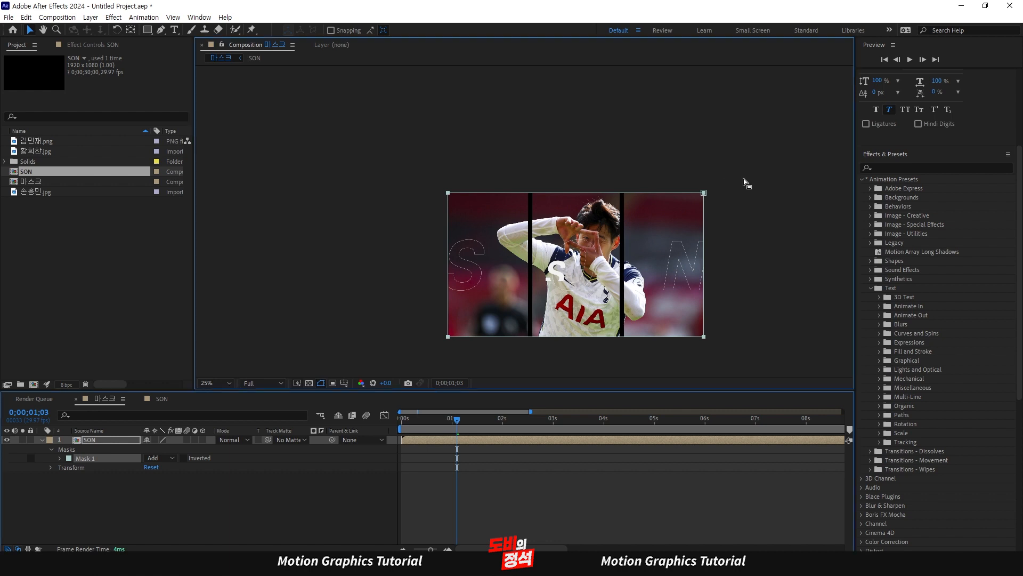
{"action": "left_click_drag", "start_coordinate": [744, 178], "coordinate": [388, 210]}
{"action": "key", "text": "Down"}
{"action": "key", "text": "Down"}
{"action": "key", "text": "Down"}
{"action": "key", "text": "Down"}
{"action": "key", "text": "Down"}
{"action": "key", "text": "Down"}
{"action": "key", "text": "Down"}
{"action": "key", "text": "Down"}
{"action": "key", "text": "Down"}
{"action": "key", "text": "Down"}
{"action": "key", "text": "Down"}
{"action": "key", "text": "Down"}
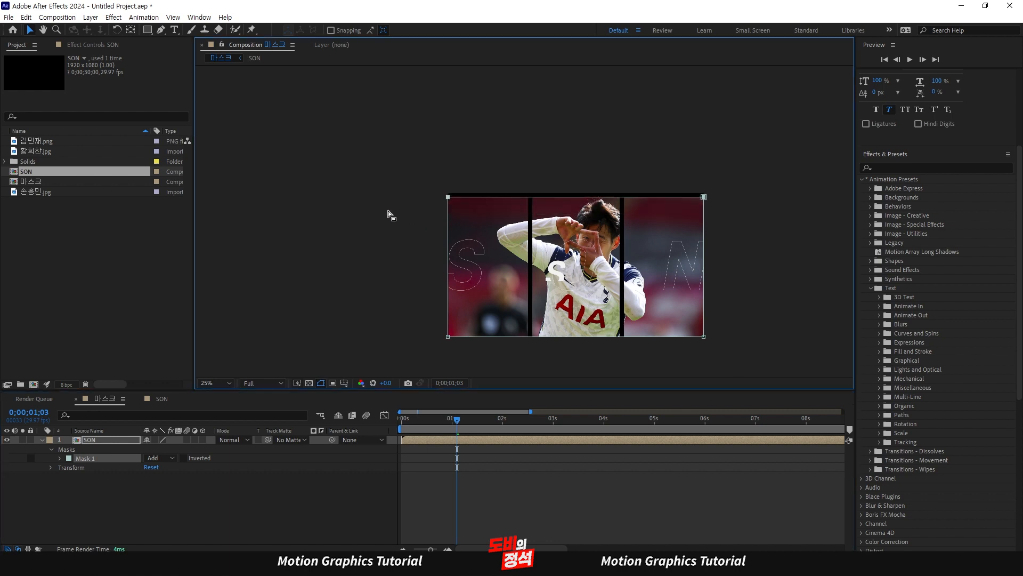
{"action": "key", "text": "Up"}
{"action": "key", "text": "Up"}
{"action": "key", "text": "Up"}
{"action": "key", "text": "Up"}
Move the SON mask's top edge down and its bottom edge up by equal amounts to form black bars above and below
{"action": "left_click_drag", "start_coordinate": [684, 396], "coordinate": [684, 351]}
{"action": "left_click_drag", "start_coordinate": [742, 124], "coordinate": [400, 206]}
{"action": "key", "text": "shift+Down"}
{"action": "key", "text": "shift+Down"}
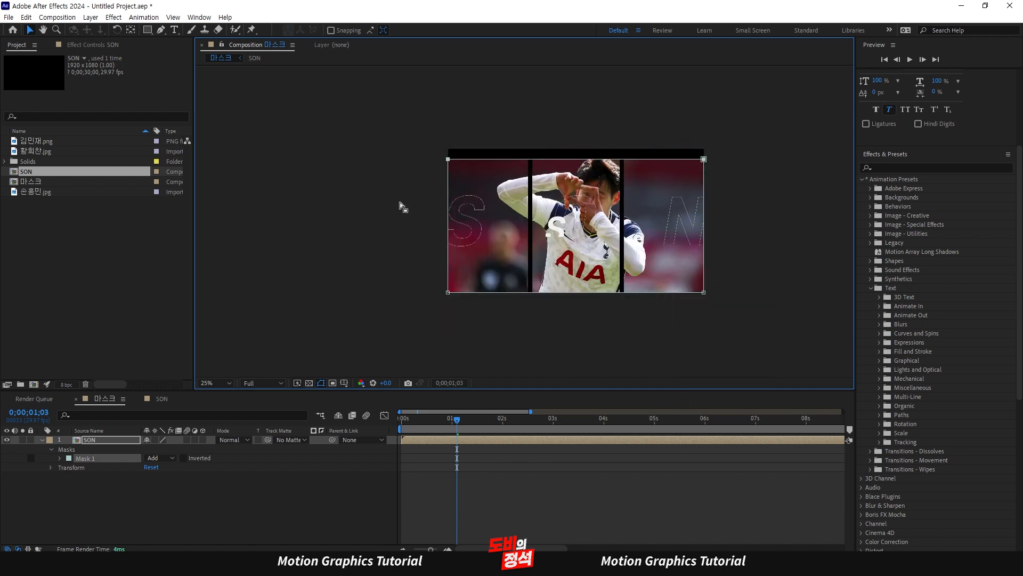
{"action": "left_click_drag", "start_coordinate": [742, 256], "coordinate": [368, 345]}
{"action": "key", "text": "shift+Up"}
{"action": "key", "text": "shift+Up"}
{"action": "key", "text": "shift+Up"}
Move the SON mask's right and left edges slightly inward by equal amounts to leave narrow black side margins
{"action": "left_click_drag", "start_coordinate": [677, 318], "coordinate": [684, 324]}
{"action": "key", "text": "Left"}
{"action": "key", "text": "Left"}
{"action": "key", "text": "Left"}
{"action": "key", "text": "Left"}
{"action": "key", "text": "Left"}
{"action": "key", "text": "Left"}
{"action": "key", "text": "Left"}
{"action": "key", "text": "Left"}
{"action": "left_click_drag", "start_coordinate": [384, 122], "coordinate": [482, 328]}
{"action": "key", "text": "Right"}
{"action": "key", "text": "Right"}
{"action": "key", "text": "Right"}
{"action": "key", "text": "Right"}
{"action": "key", "text": "Right"}
{"action": "key", "text": "Right"}
{"action": "key", "text": "Right"}
{"action": "key", "text": "Right"}
Deselect the mask and play back the framed SON intro from the start
{"action": "right_click", "coordinate": [485, 332]}
{"action": "left_click", "coordinate": [715, 447]}
{"action": "left_click_drag", "start_coordinate": [497, 420], "coordinate": [400, 427]}
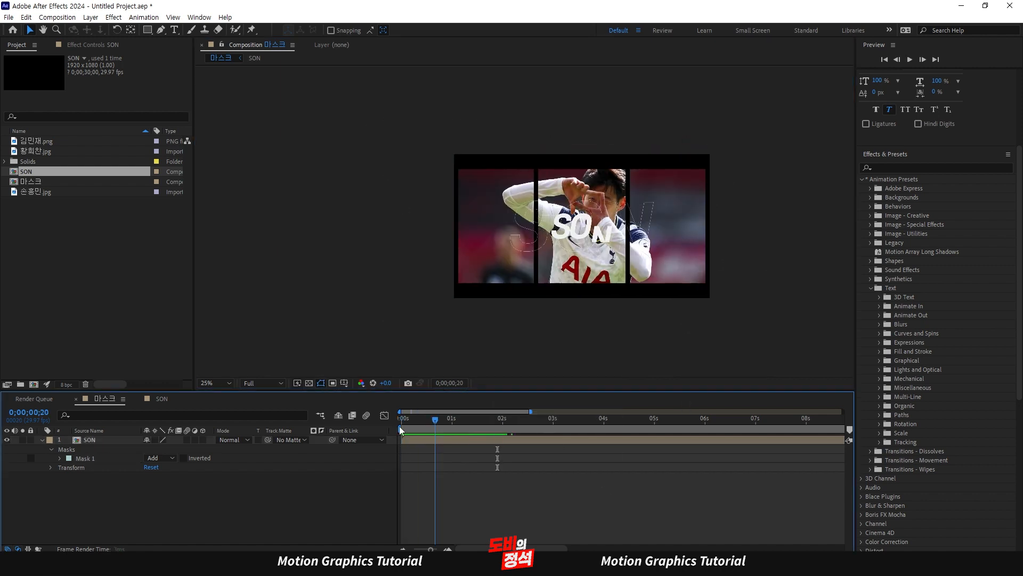
{"action": "key", "text": "space"}
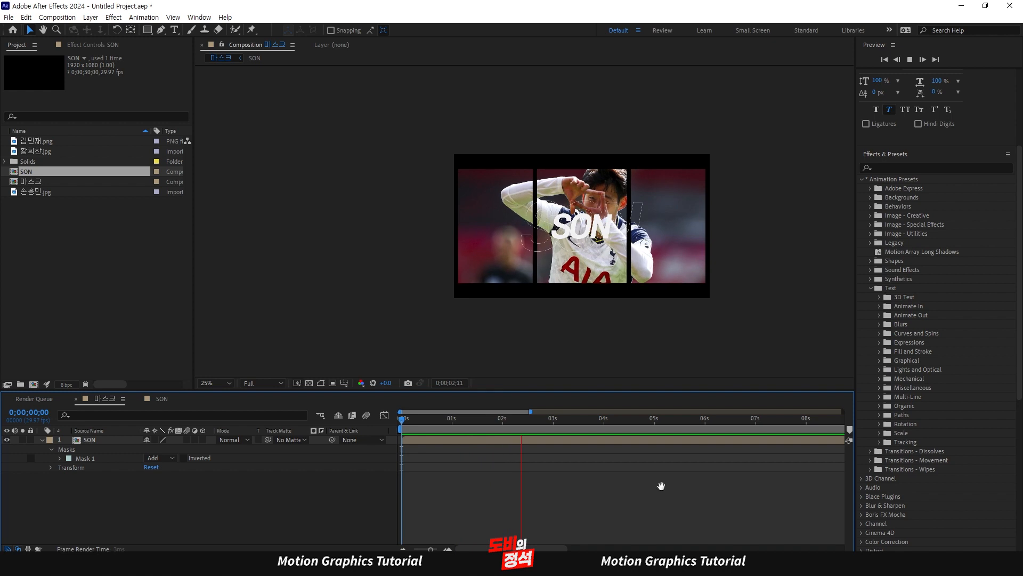
{"action": "key", "text": "space"}
{"action": "key", "text": "space"}
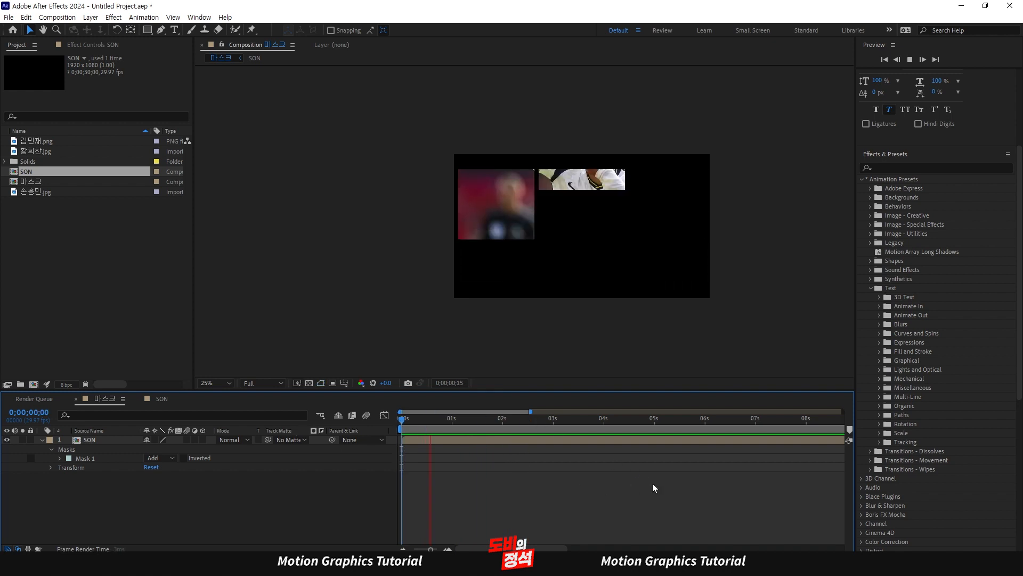
{"action": "key", "text": "space"}
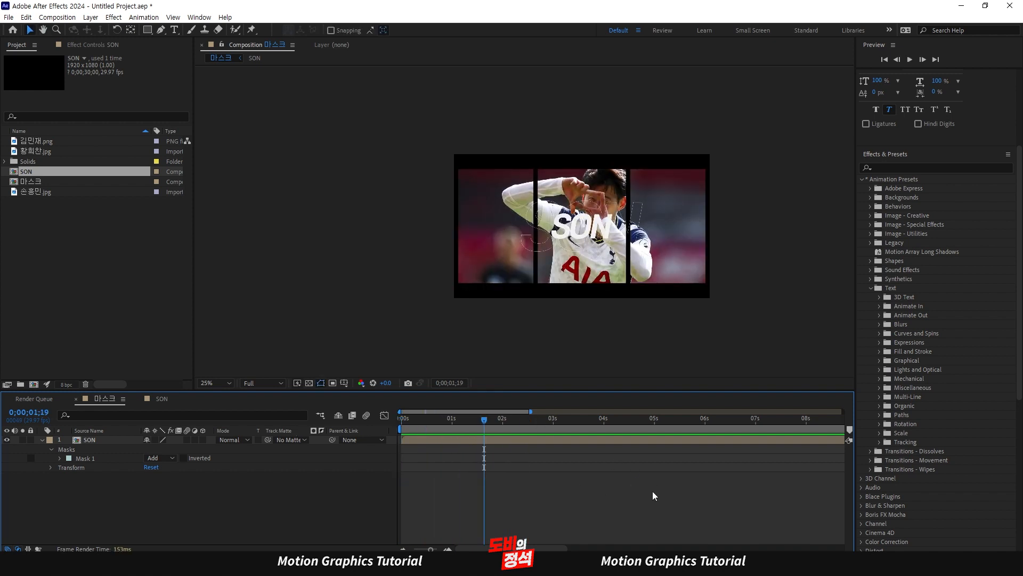
Create a 1920x1080, 29.97 fps composition named Hwang and add 황희찬.jpg to it
{"action": "key", "text": "ctrl+k"}
{"action": "type", "text": "Hwang"}
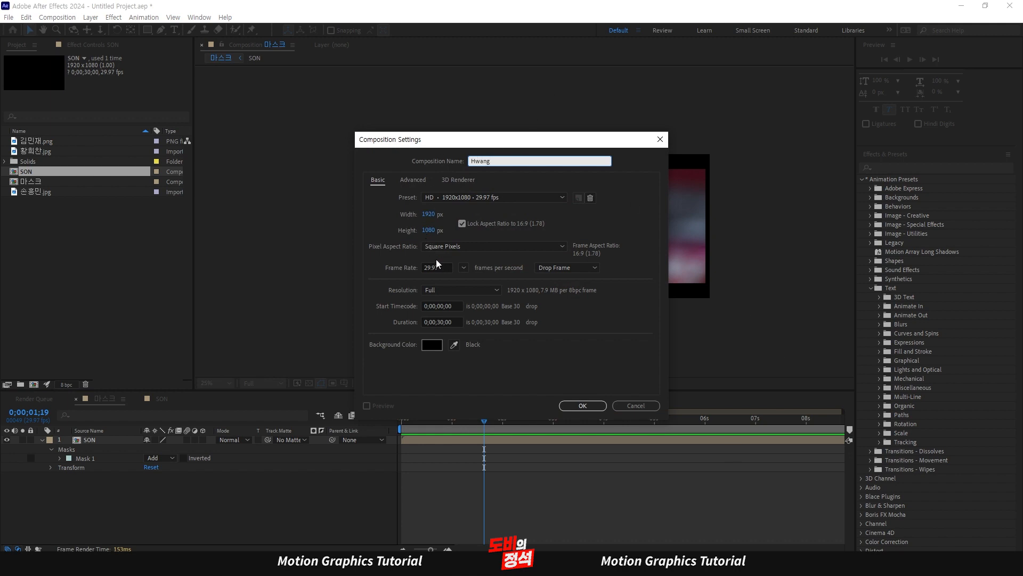
{"action": "left_click", "coordinate": [583, 405]}
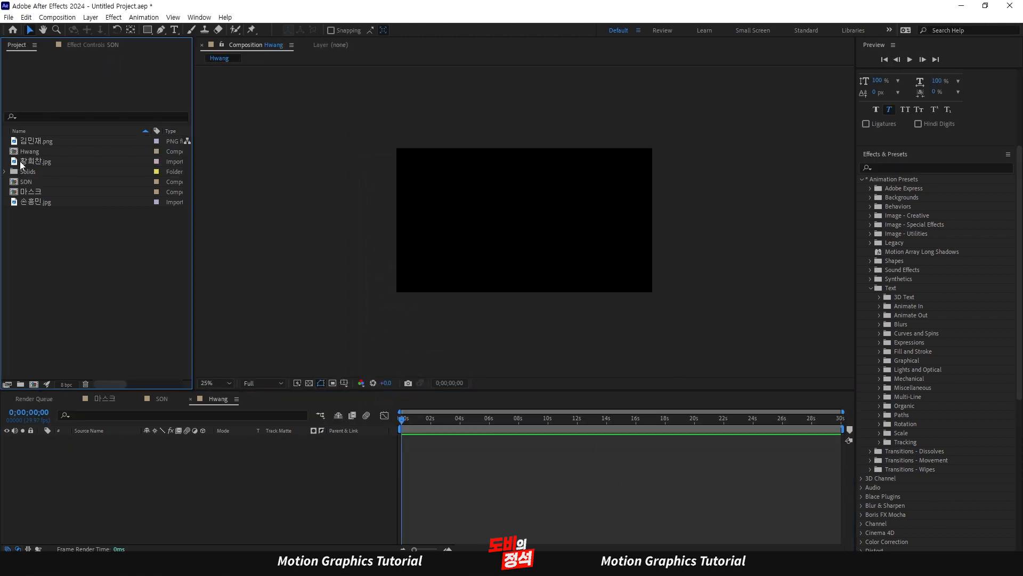
{"action": "left_click", "coordinate": [36, 164]}
{"action": "key", "text": "ctrl+slash"}
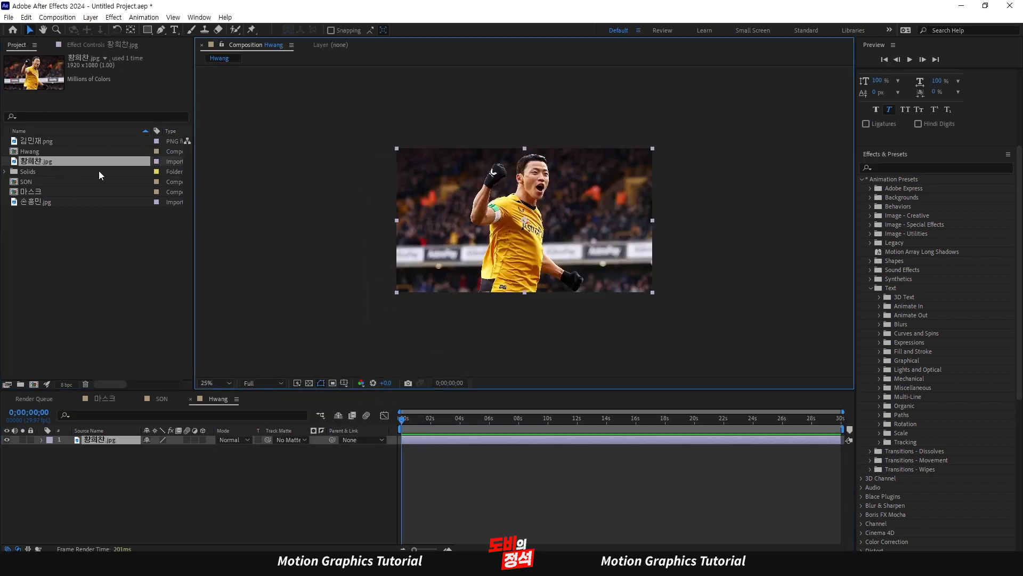
Add a full-frame rectangular mask to the 황희찬.jpg layer in the Hwang composition
{"action": "left_click", "coordinate": [460, 458]}
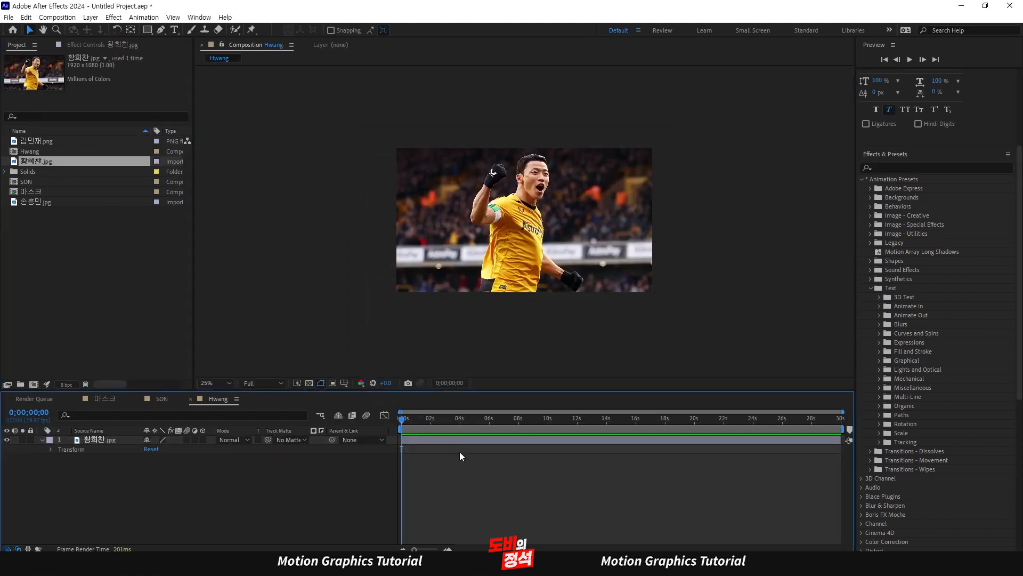
{"action": "left_click", "coordinate": [462, 442]}
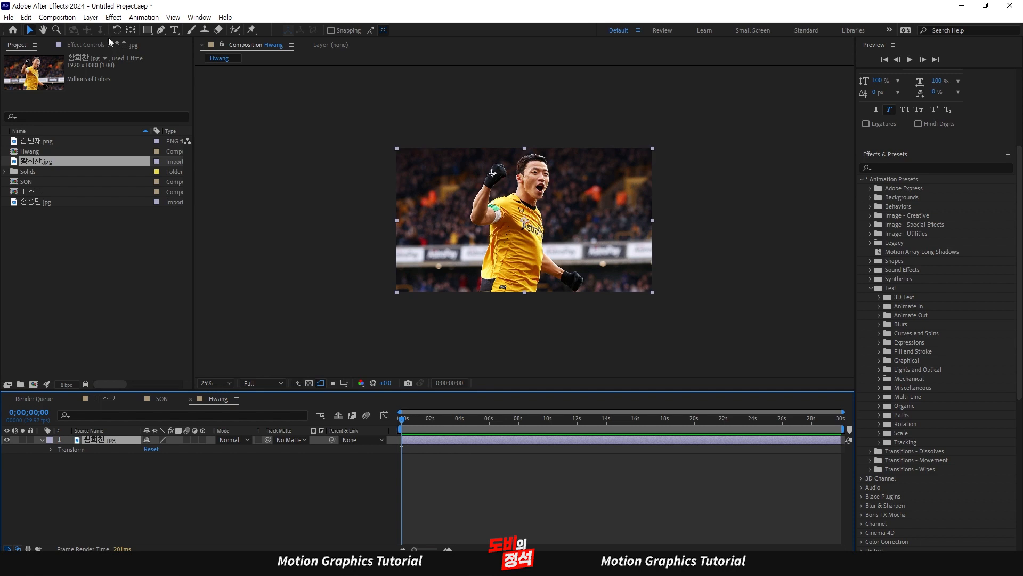
{"action": "double_click", "coordinate": [146, 30]}
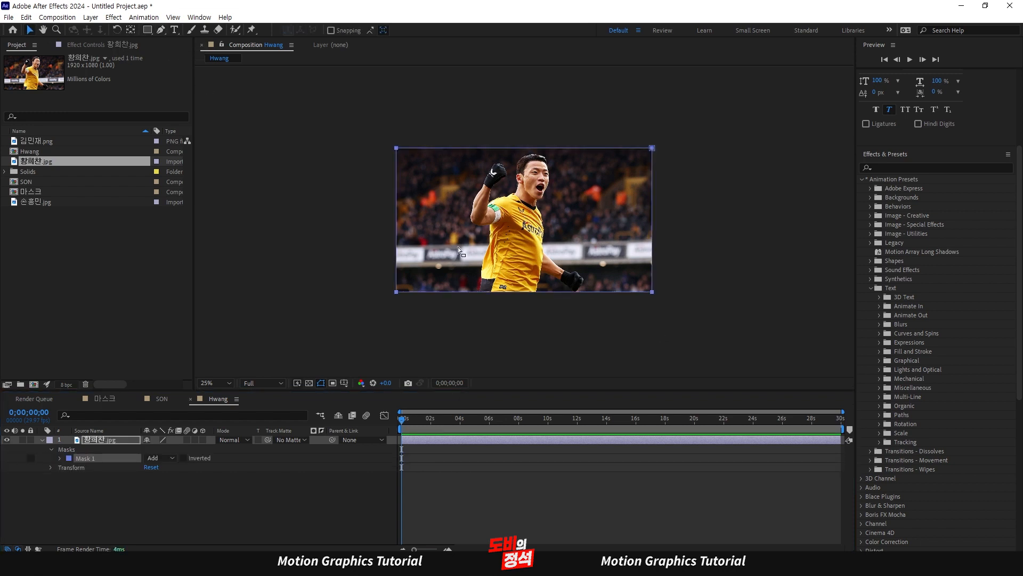
{"action": "left_click", "coordinate": [97, 494]}
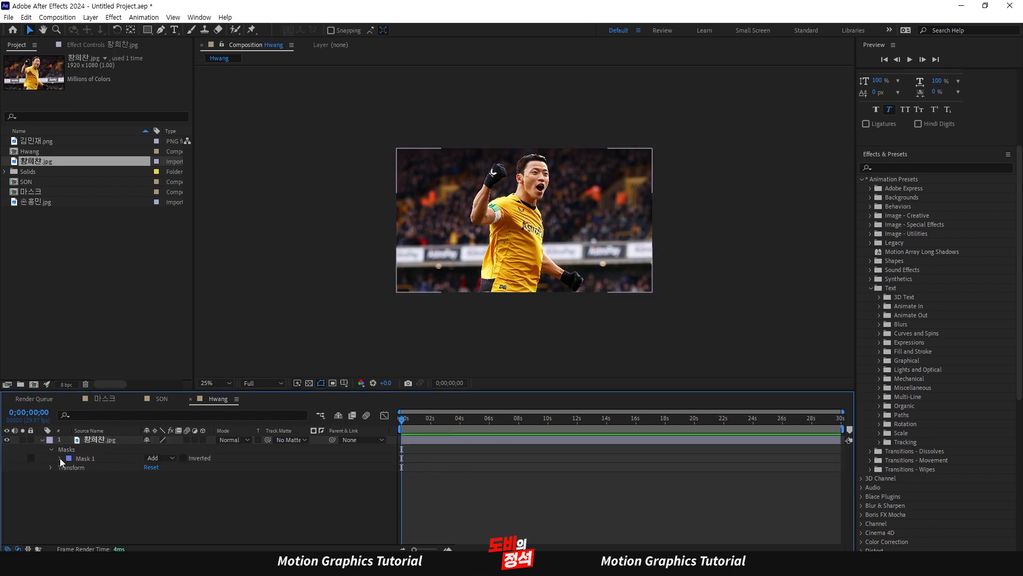
Set the bottom of Mask 1's bounding box to 1080/3 px in its mask shape settings
{"action": "left_click", "coordinate": [60, 458]}
{"action": "left_click", "coordinate": [106, 468]}
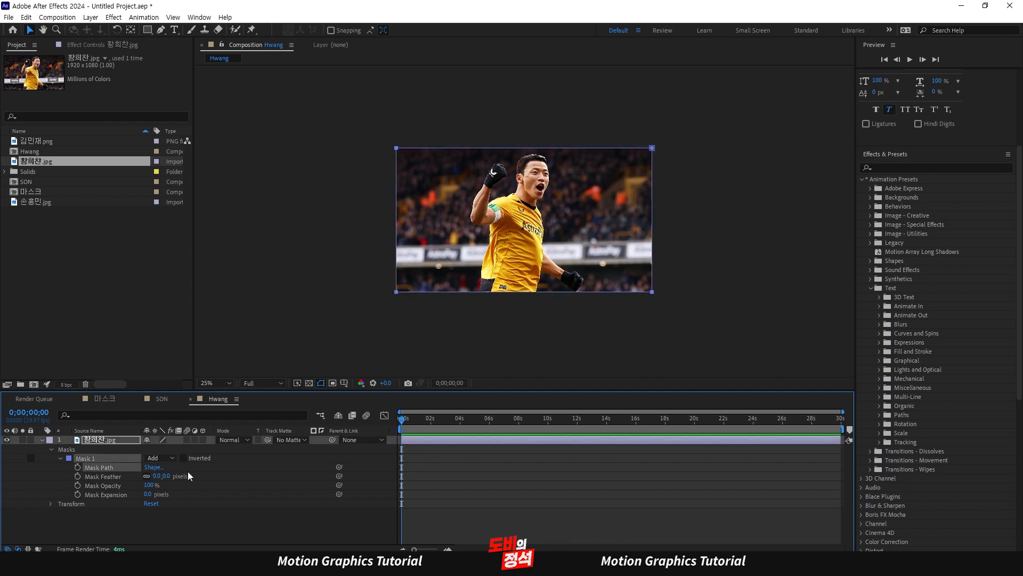
{"action": "left_click", "coordinate": [153, 467]}
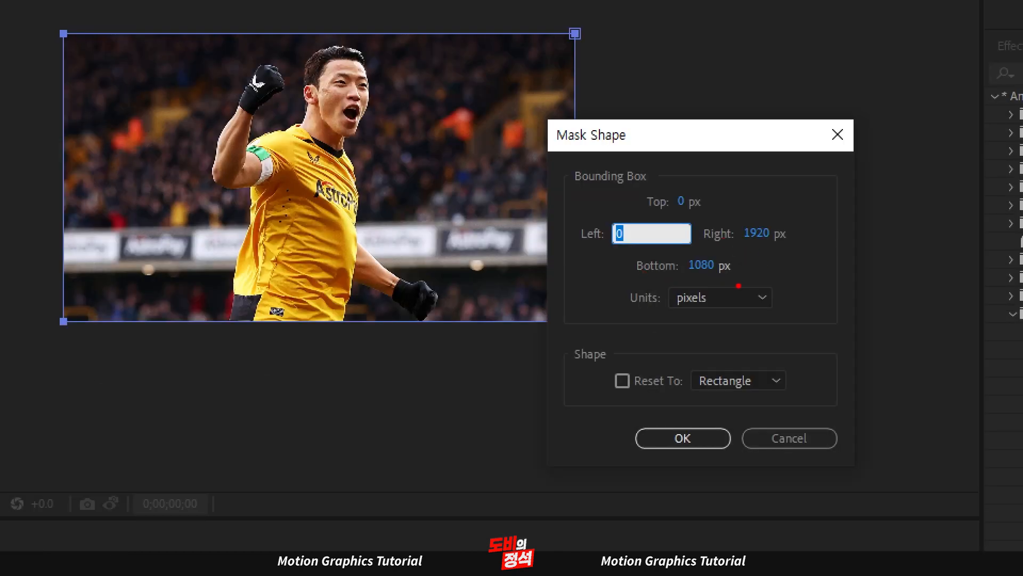
{"action": "key", "text": "Escape"}
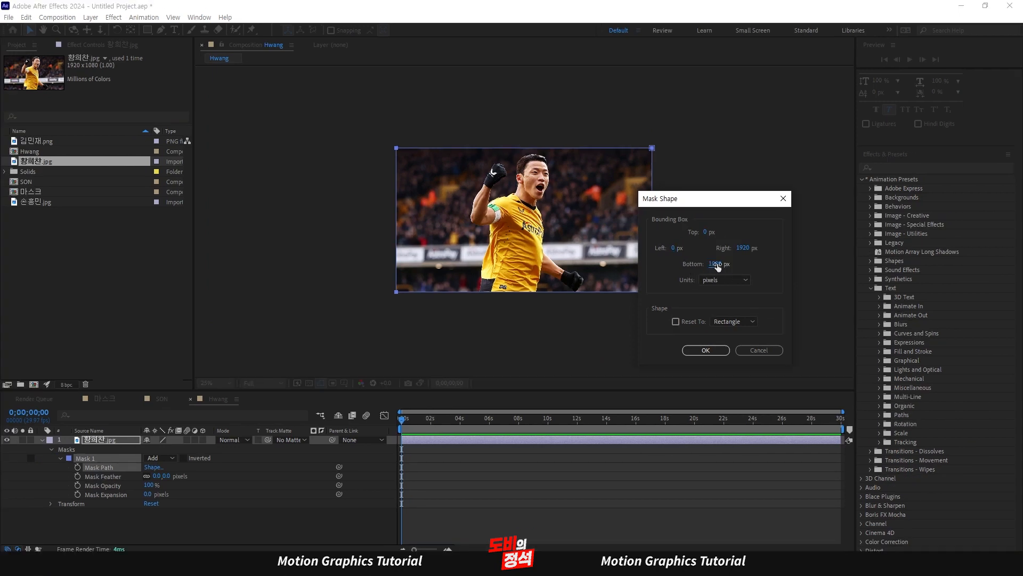
{"action": "left_click", "coordinate": [721, 264]}
{"action": "left_click", "coordinate": [733, 263]}
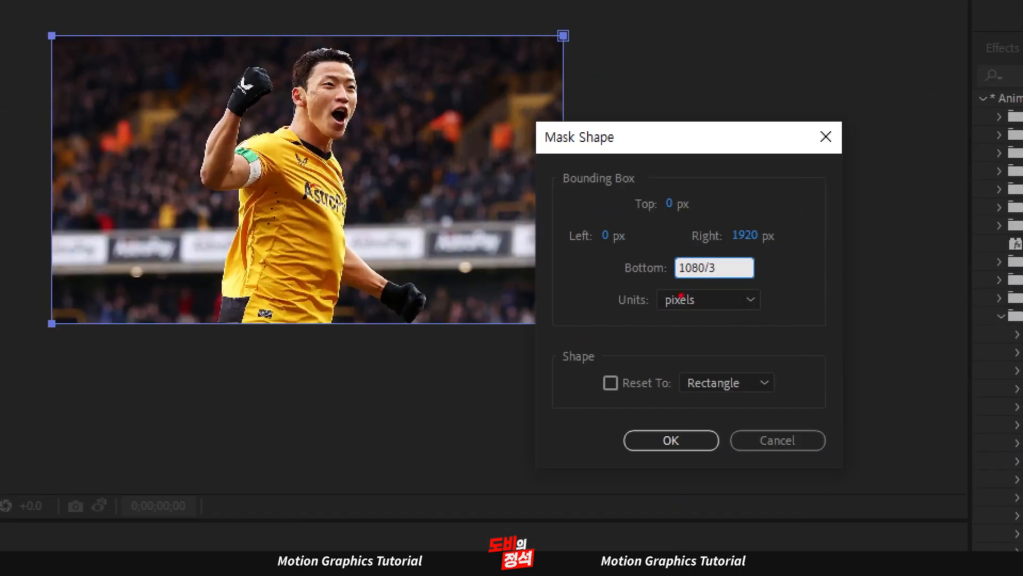
{"action": "left_click_drag", "start_coordinate": [718, 275], "coordinate": [784, 275]}
{"action": "left_click", "coordinate": [705, 352]}
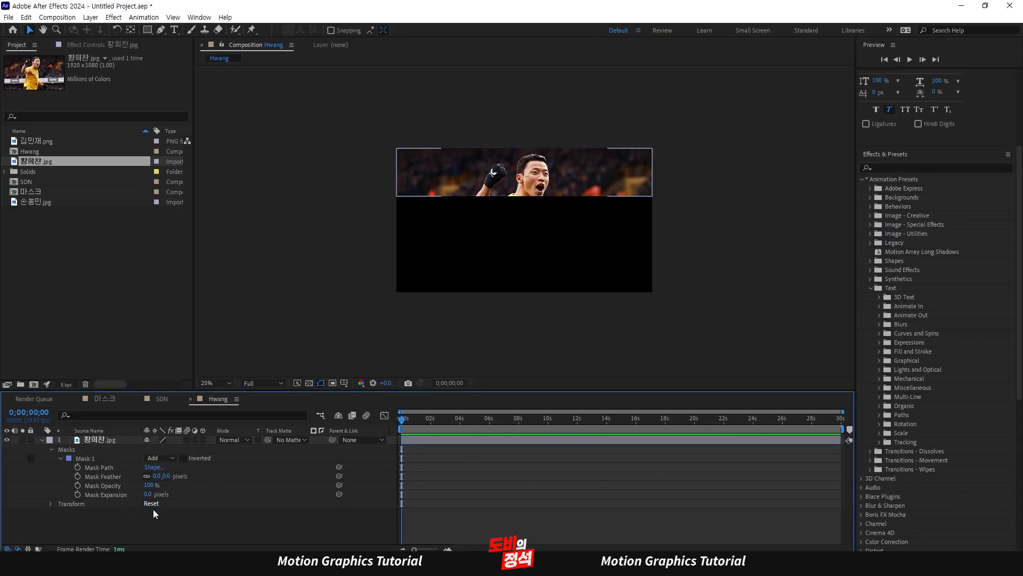
Duplicate Mask 1 and move the copy straight down to cover the middle third of the photo
{"action": "left_click", "coordinate": [60, 458]}
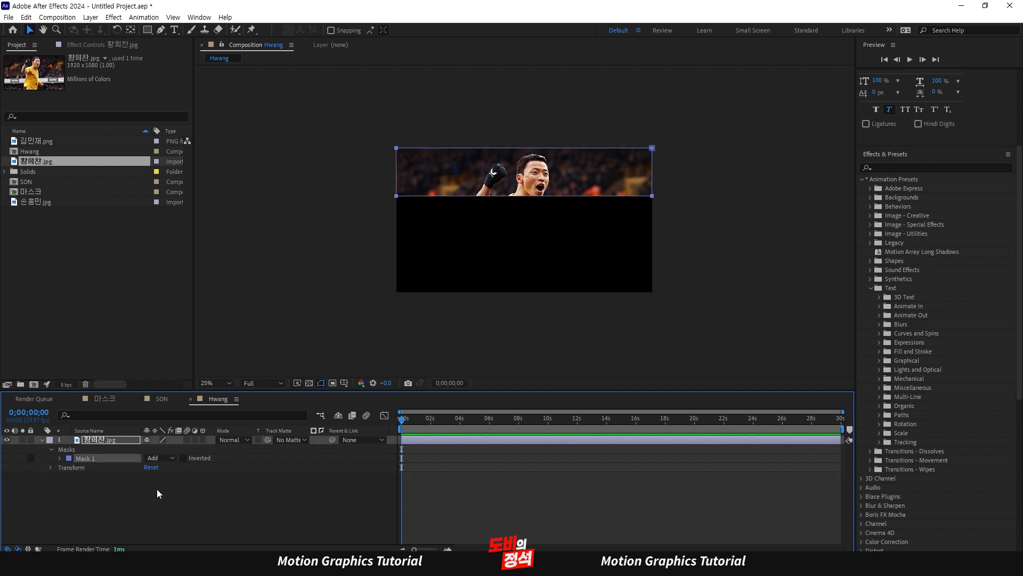
{"action": "key", "text": "ctrl+d"}
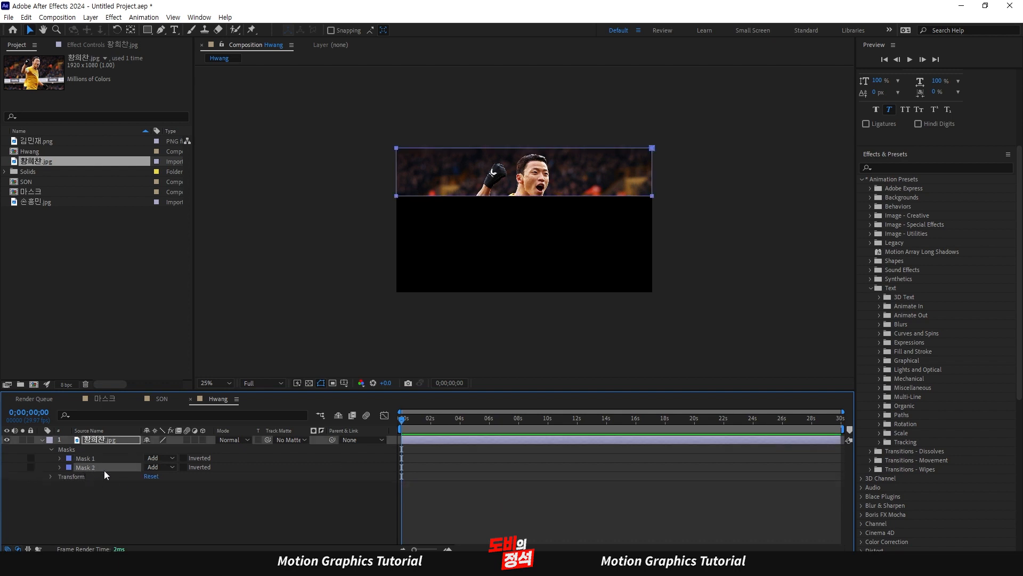
{"action": "key", "text": "shift+Down"}
{"action": "key", "text": "shift+Down"}
{"action": "key", "text": "shift+Down"}
{"action": "key", "text": "shift+Down"}
{"action": "key", "text": "shift+Down"}
{"action": "key", "text": "shift+Down"}
{"action": "key", "text": "shift+Down"}
{"action": "key", "text": "shift+Down"}
{"action": "key", "text": "shift+Down"}
{"action": "key", "text": "shift+Down"}
{"action": "key", "text": "shift+Down"}
{"action": "key", "text": "shift+Down"}
{"action": "key", "text": "shift+Up"}
{"action": "key", "text": "shift+Up"}
{"action": "key", "text": "shift+Up"}
{"action": "key", "text": "shift+Up"}
{"action": "key", "text": "shift+Down"}
{"action": "key", "text": "Down"}
{"action": "key", "text": "Down"}
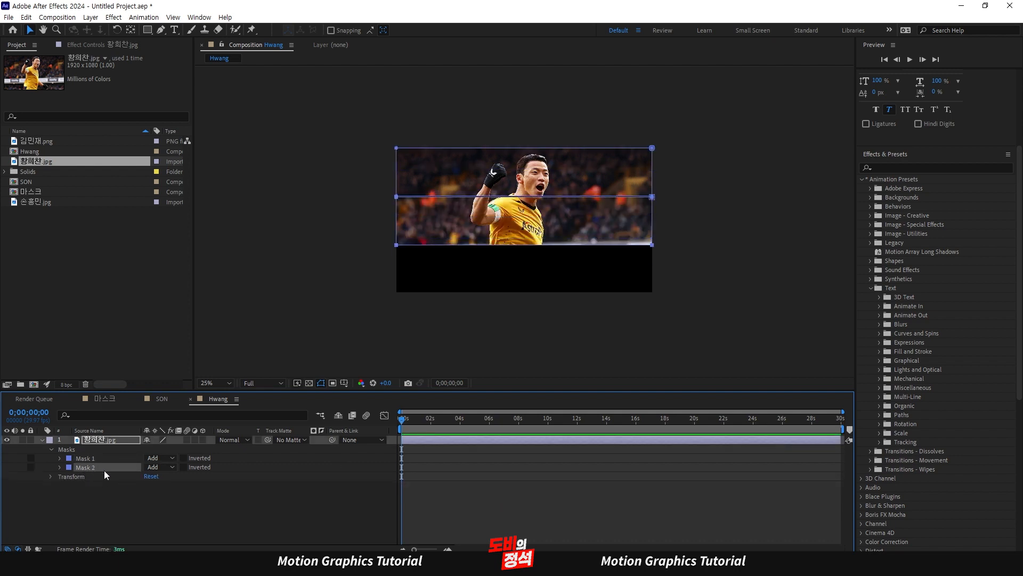
Nudge Mask 2 up to meet Mask 1, and duplicate it down over the bottom third of the photo
{"action": "key", "text": "shift+Up"}
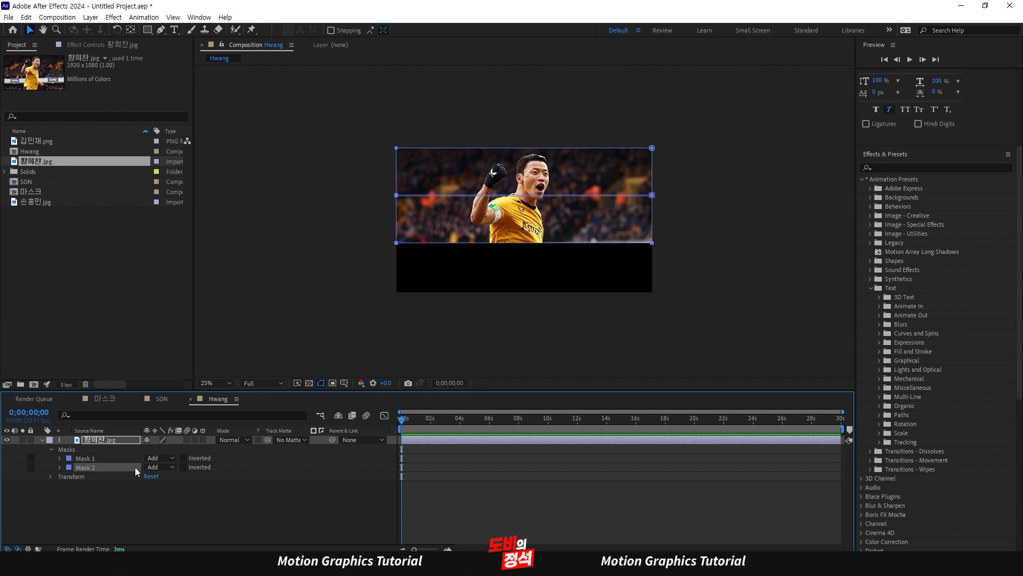
{"action": "left_click", "coordinate": [482, 496]}
{"action": "left_click", "coordinate": [94, 468]}
{"action": "key", "text": "ctrl+d"}
{"action": "key", "text": "shift+Down"}
{"action": "key", "text": "shift+Down"}
{"action": "key", "text": "shift+Down"}
{"action": "key", "text": "shift+Down"}
{"action": "key", "text": "shift+Down"}
{"action": "key", "text": "shift+Down"}
{"action": "key", "text": "shift+Down"}
{"action": "key", "text": "shift+Down"}
{"action": "key", "text": "shift+Down"}
{"action": "key", "text": "shift+Down"}
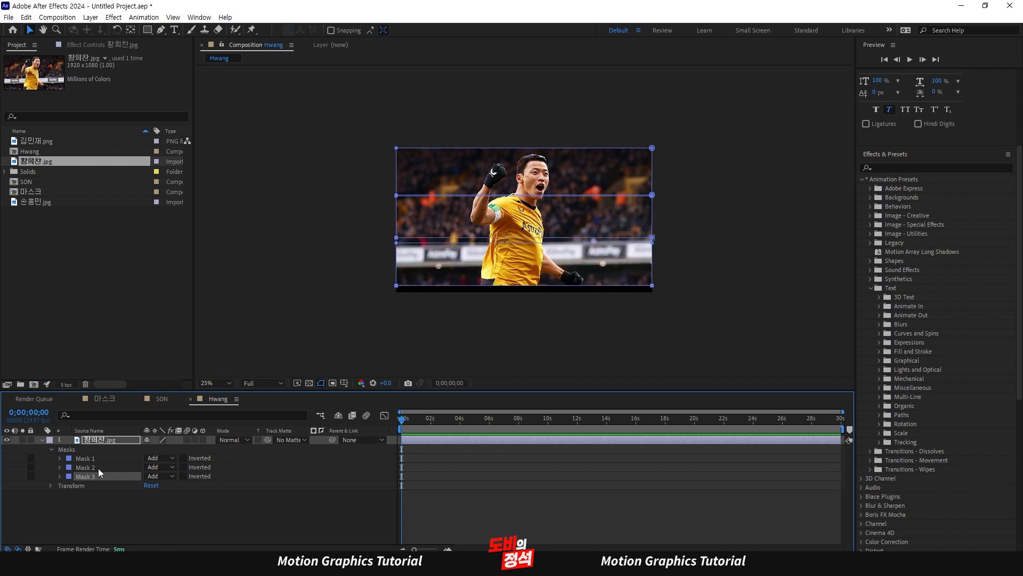
{"action": "key", "text": "shift+Up"}
{"action": "key", "text": "shift+Up"}
{"action": "key", "text": "shift+Up"}
{"action": "key", "text": "shift+Up"}
{"action": "key", "text": "shift+Up"}
{"action": "key", "text": "shift+Up"}
{"action": "key", "text": "shift+Up"}
{"action": "key", "text": "shift+Up"}
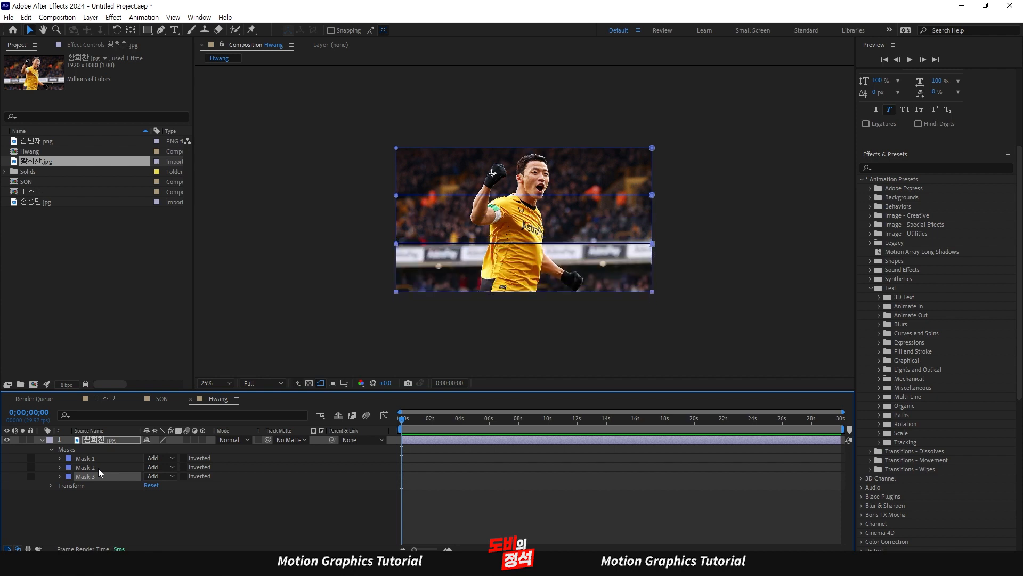
Lock Mask 1 and Mask 3, and expand Mask 2 to reach its path
{"action": "key", "text": "F2"}
{"action": "left_click", "coordinate": [76, 467]}
{"action": "left_click", "coordinate": [60, 467]}
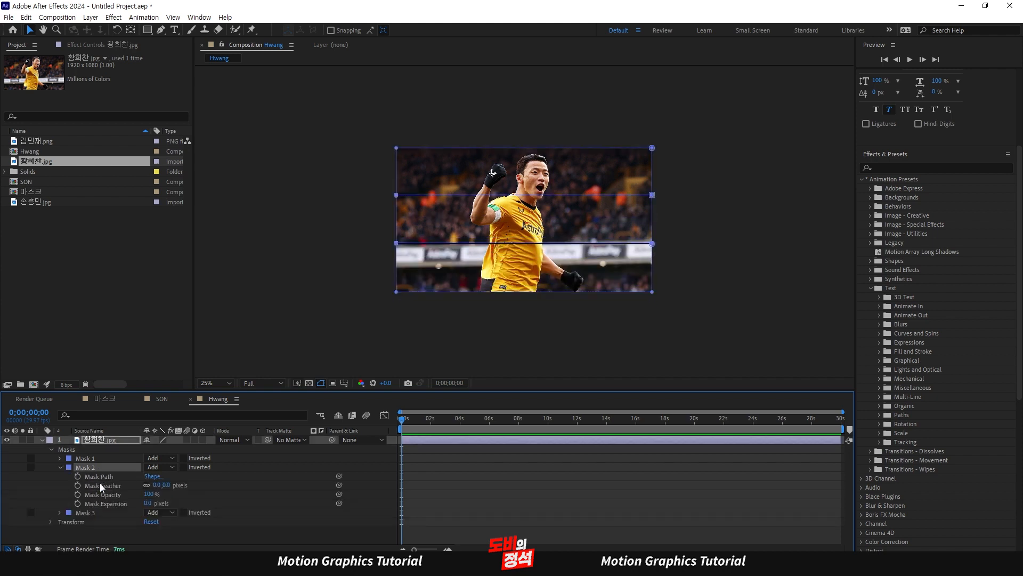
{"action": "scroll", "coordinate": [641, 244], "scroll_direction": "up", "scroll_amount": 2}
{"action": "left_click", "coordinate": [31, 459]}
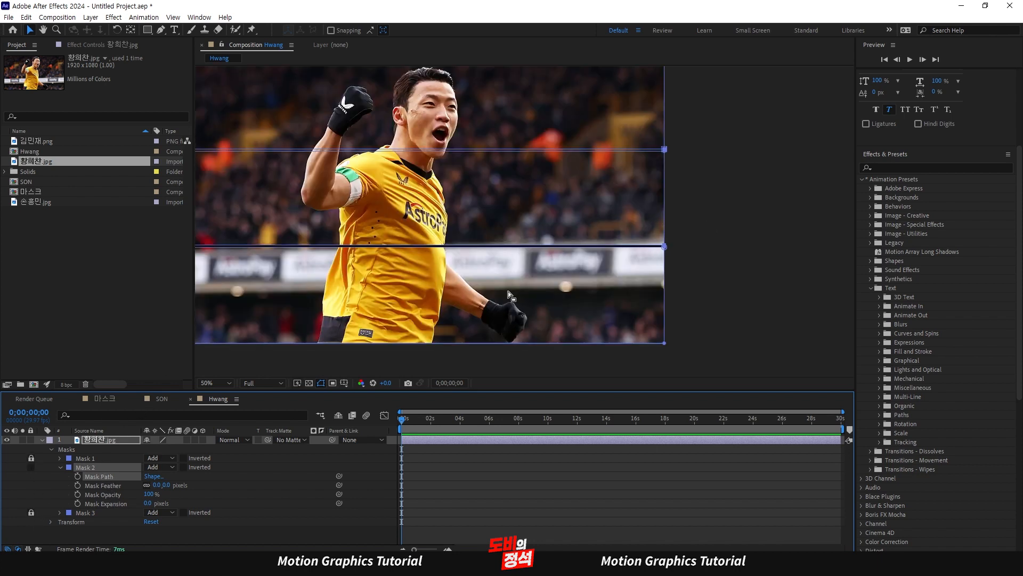
Lower only the bottom edge of Mask 2 to close the thin gap above Mask 3
{"action": "left_click_drag", "start_coordinate": [699, 234], "coordinate": [234, 314]}
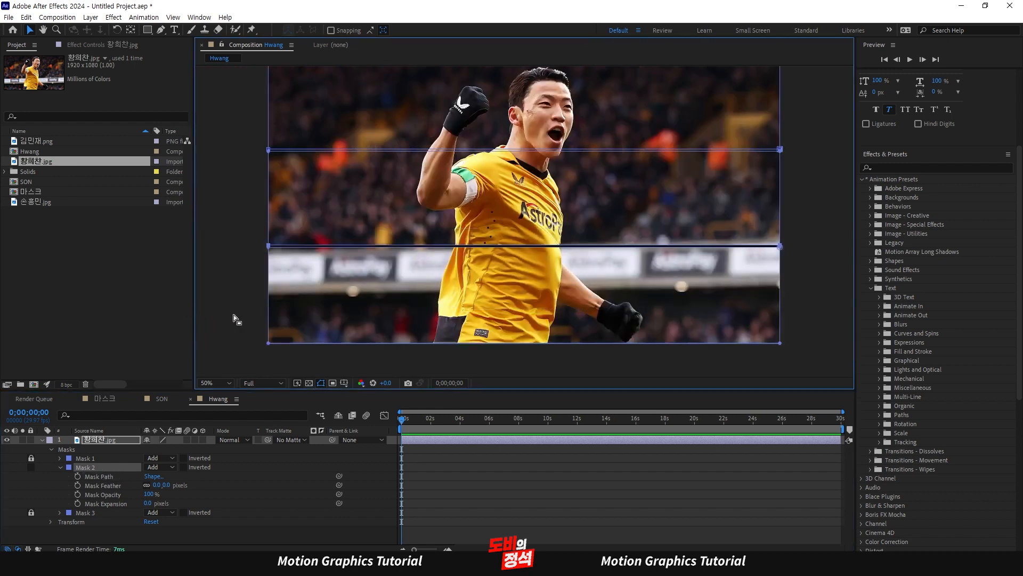
{"action": "key", "text": "Down"}
{"action": "key", "text": "Down"}
{"action": "key", "text": "Down"}
{"action": "key", "text": "Up"}
{"action": "key", "text": "Down"}
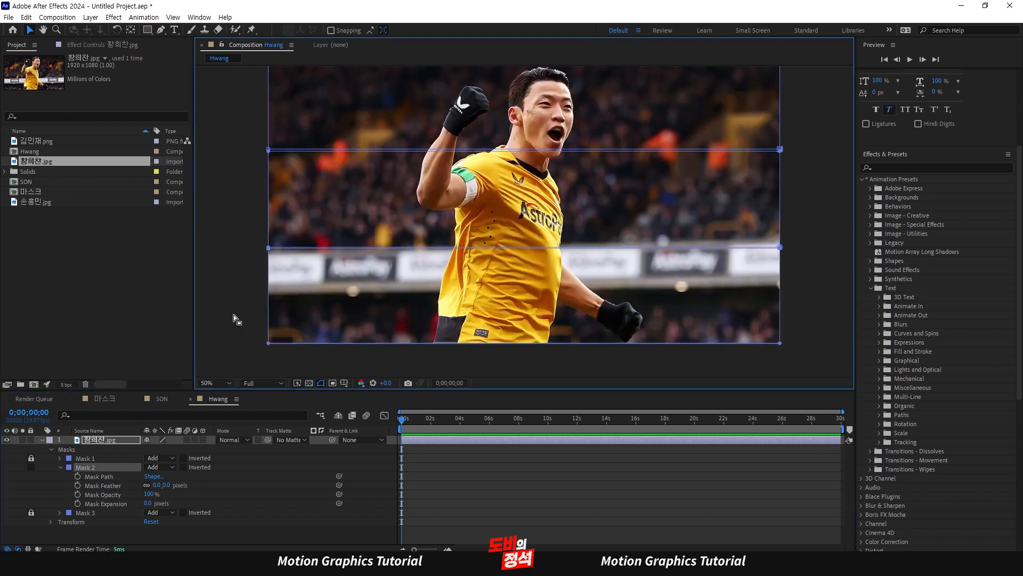
{"action": "left_click", "coordinate": [569, 472]}
{"action": "scroll", "coordinate": [535, 300], "scroll_direction": "down", "scroll_amount": 2}
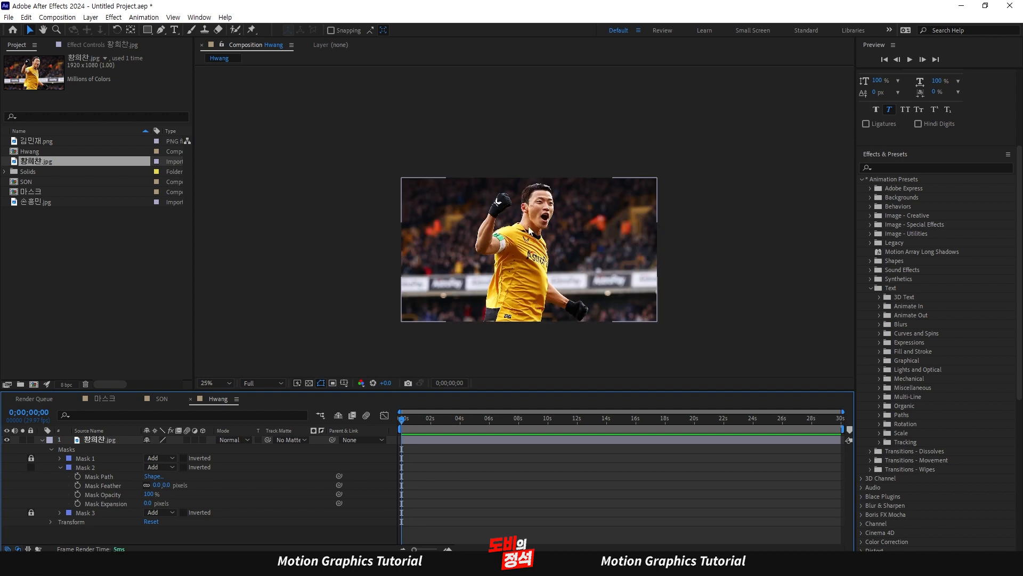
{"action": "scroll", "coordinate": [515, 242], "scroll_direction": "up", "scroll_amount": 2}
{"action": "scroll", "coordinate": [514, 252], "scroll_direction": "down", "scroll_amount": 2}
{"action": "left_click", "coordinate": [59, 467]}
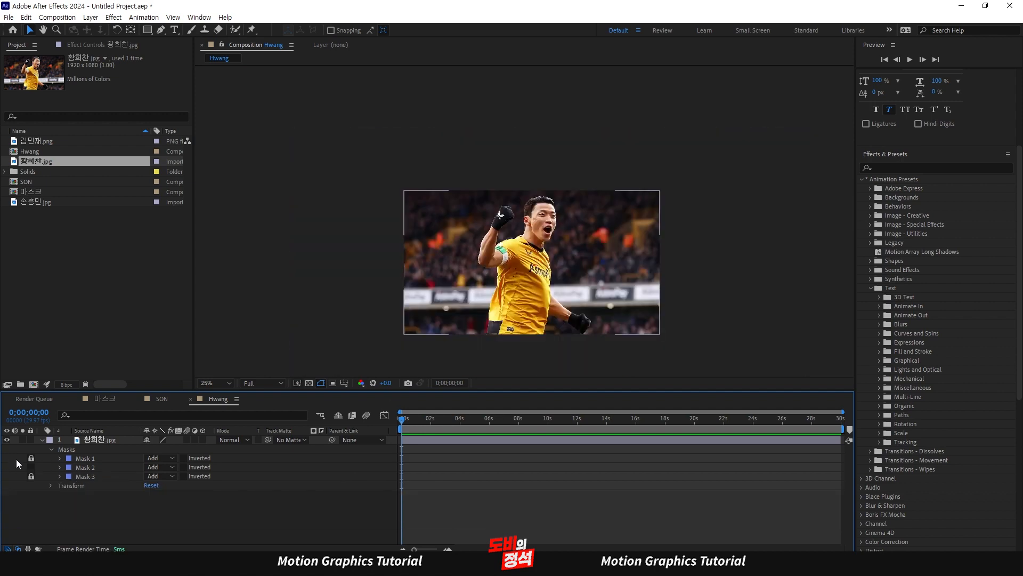
Unlock Masks 1 and 3, lock Mask 2, and raise the bottom edge of Mask 1 to open a black gap
{"action": "left_click", "coordinate": [30, 477]}
{"action": "left_click", "coordinate": [31, 467]}
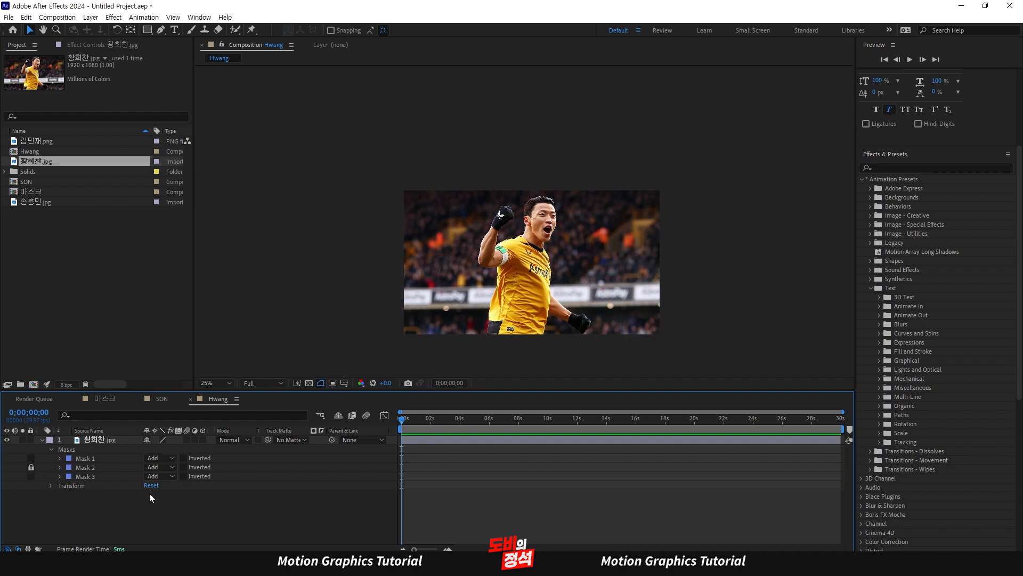
{"action": "left_click", "coordinate": [86, 459]}
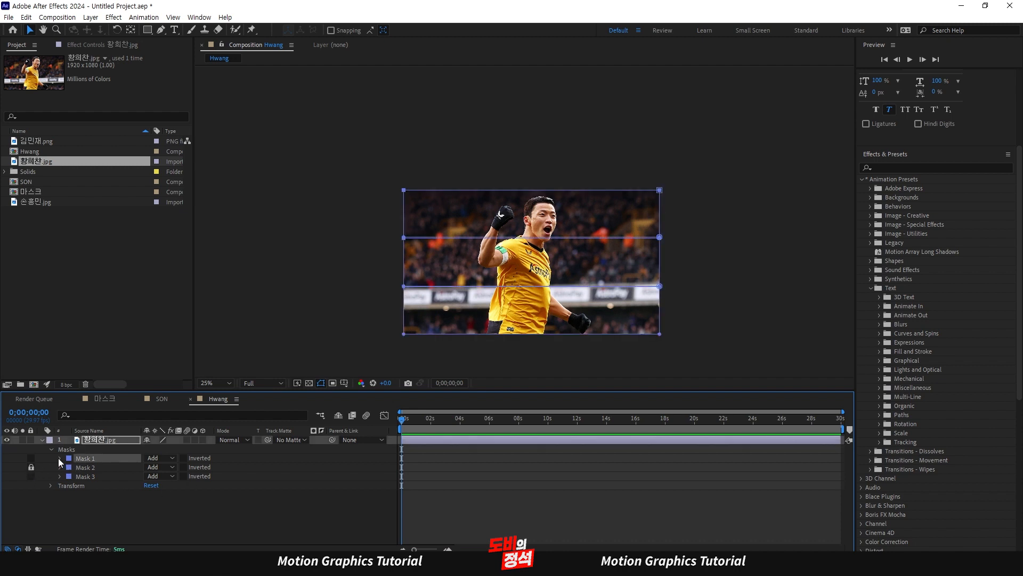
{"action": "left_click", "coordinate": [59, 459]}
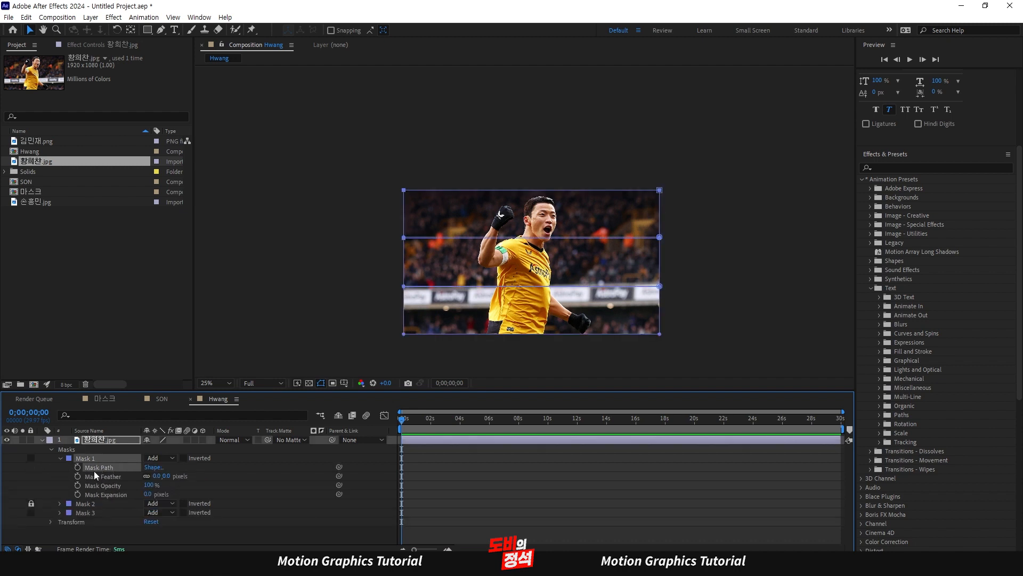
{"action": "left_click_drag", "start_coordinate": [701, 225], "coordinate": [351, 270]}
{"action": "key", "text": "Up"}
{"action": "key", "text": "Up"}
{"action": "key", "text": "Up"}
{"action": "key", "text": "Up"}
{"action": "key", "text": "Up"}
{"action": "key", "text": "Up"}
{"action": "key", "text": "Up"}
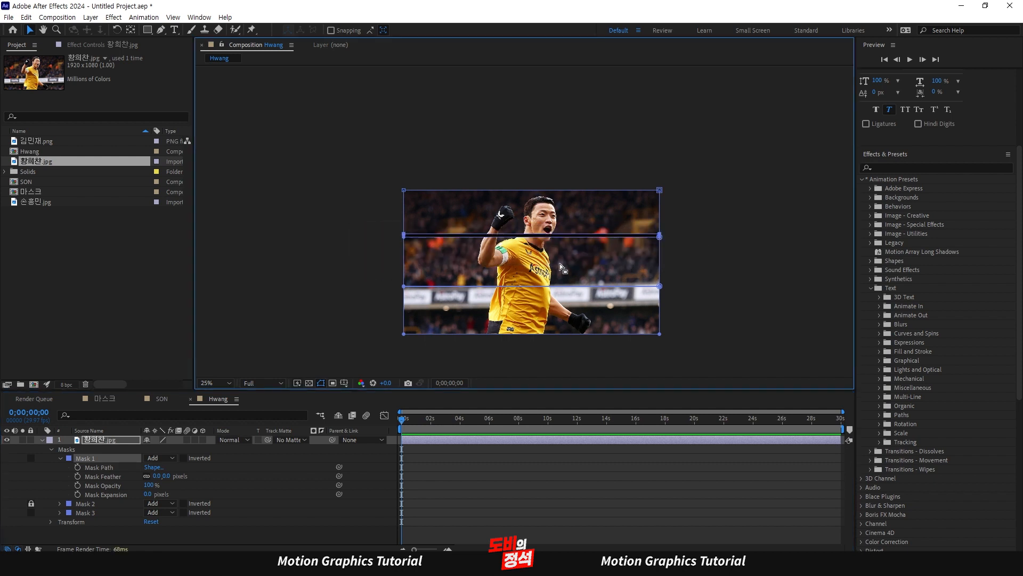
Lower the top edge of Mask 3 to open a matching black gap below the middle panel
{"action": "left_click", "coordinate": [88, 513]}
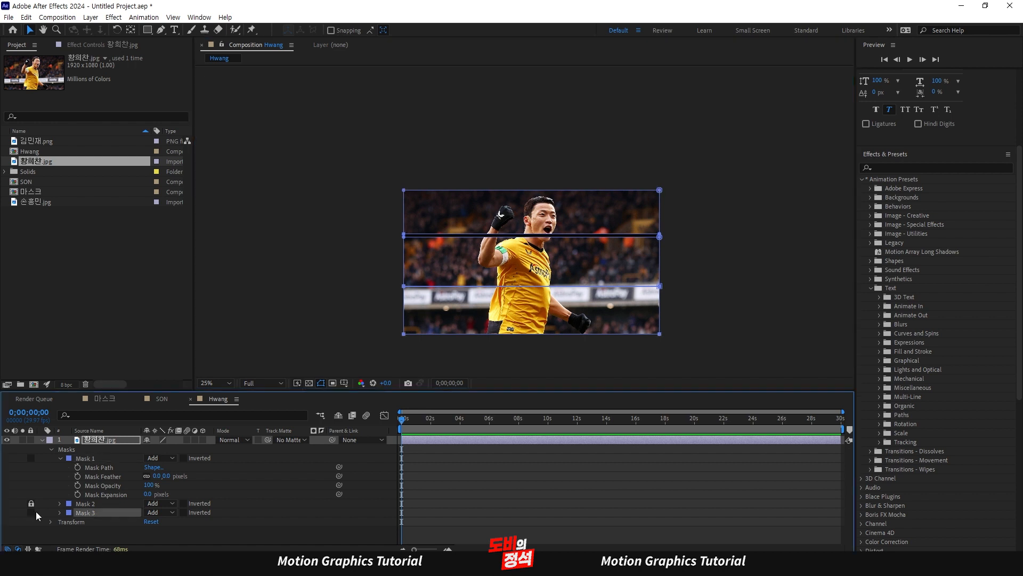
{"action": "left_click", "coordinate": [59, 513]}
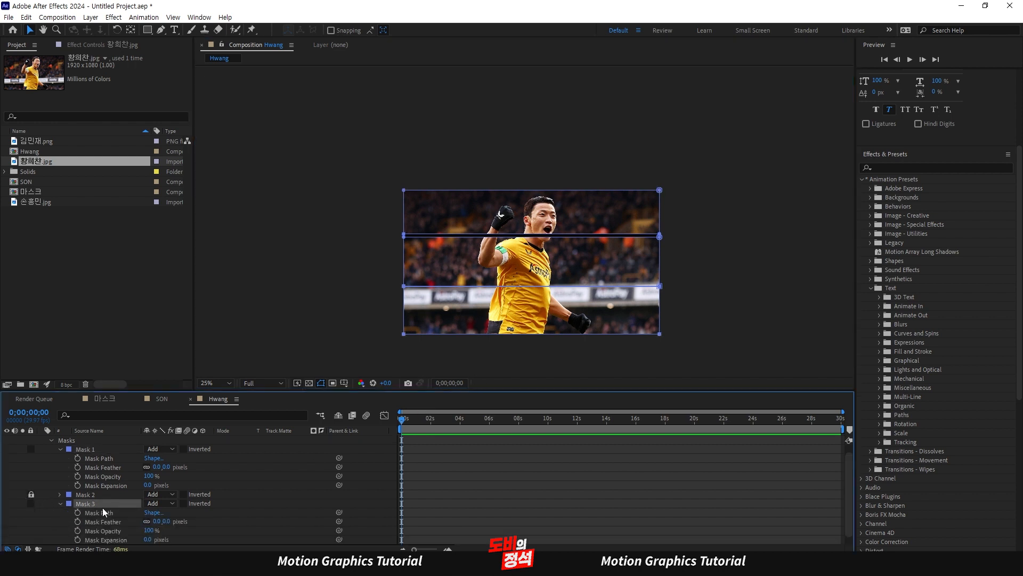
{"action": "left_click", "coordinate": [107, 514]}
{"action": "left_click_drag", "start_coordinate": [691, 274], "coordinate": [270, 340]}
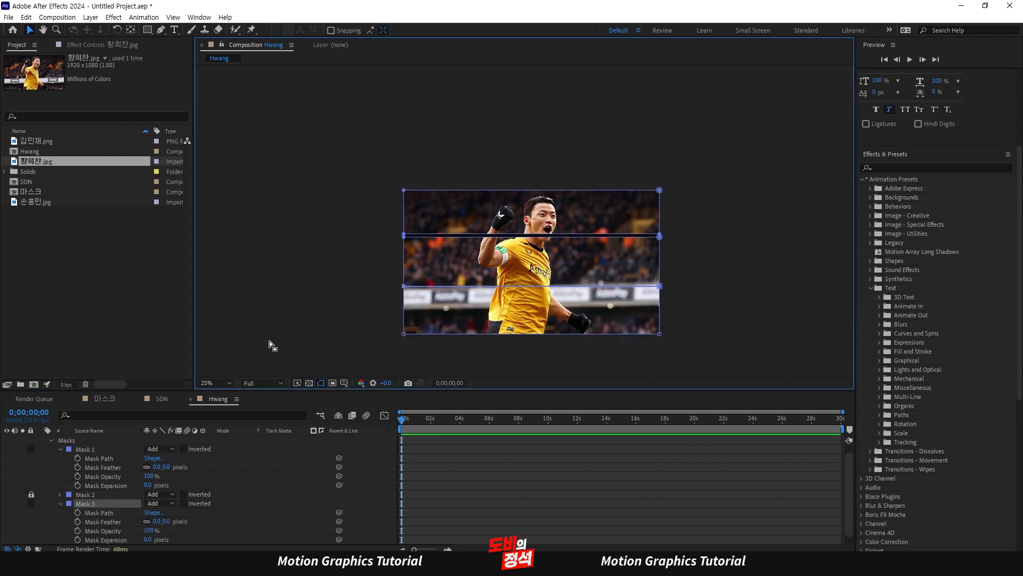
{"action": "key", "text": "Down"}
{"action": "key", "text": "Down"}
{"action": "key", "text": "Down"}
{"action": "key", "text": "Down"}
{"action": "left_click", "coordinate": [664, 481]}
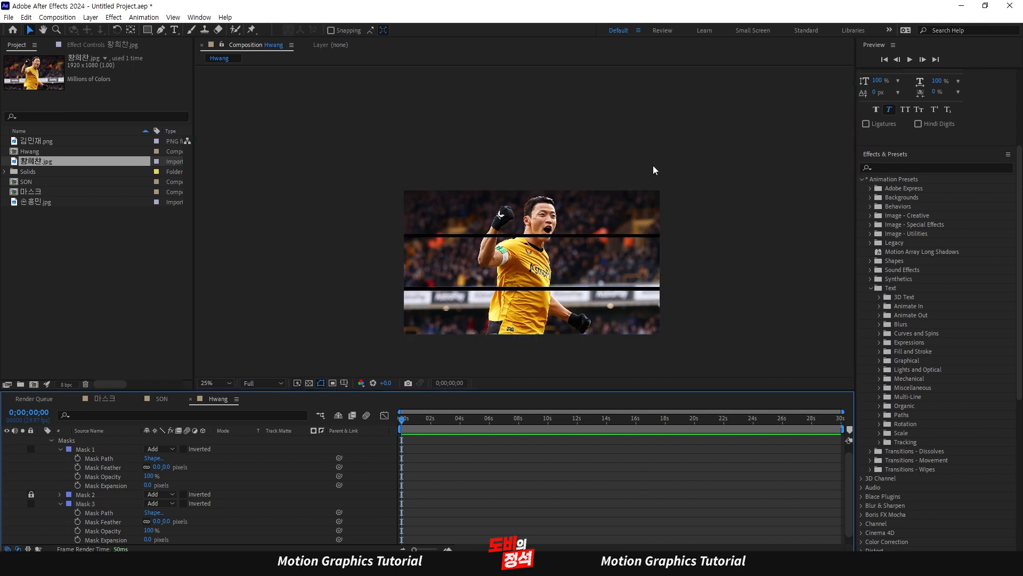
{"action": "scroll", "coordinate": [560, 255], "scroll_direction": "up", "scroll_amount": 3}
{"action": "scroll", "coordinate": [559, 256], "scroll_direction": "down", "scroll_amount": 1}
{"action": "scroll", "coordinate": [523, 488], "scroll_direction": "up", "scroll_amount": 1}
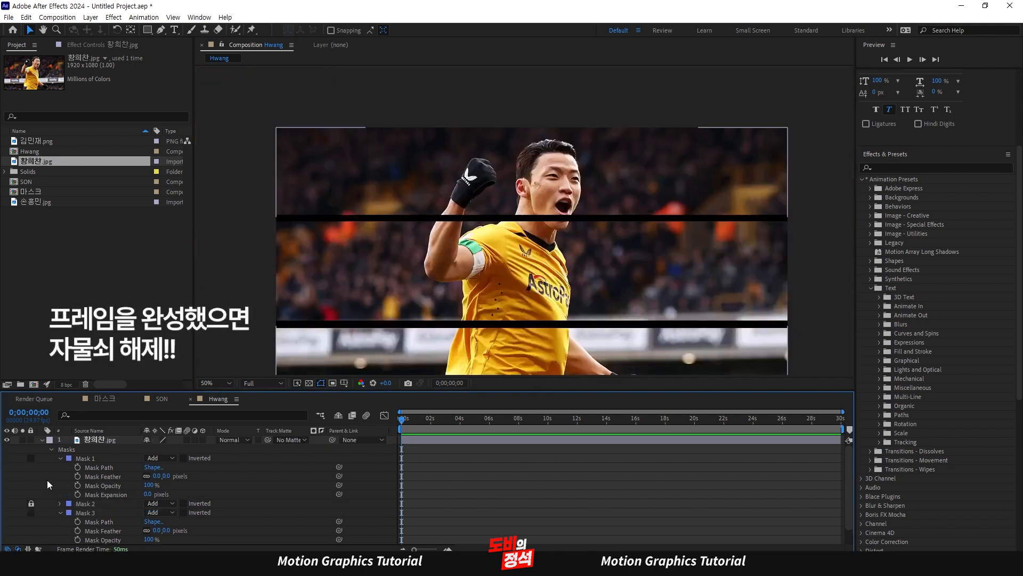
Unlock Mask 2 and add Mask Path keyframes for all three masks at 0;00;00;20
{"action": "left_click", "coordinate": [51, 450]}
{"action": "left_click", "coordinate": [112, 440]}
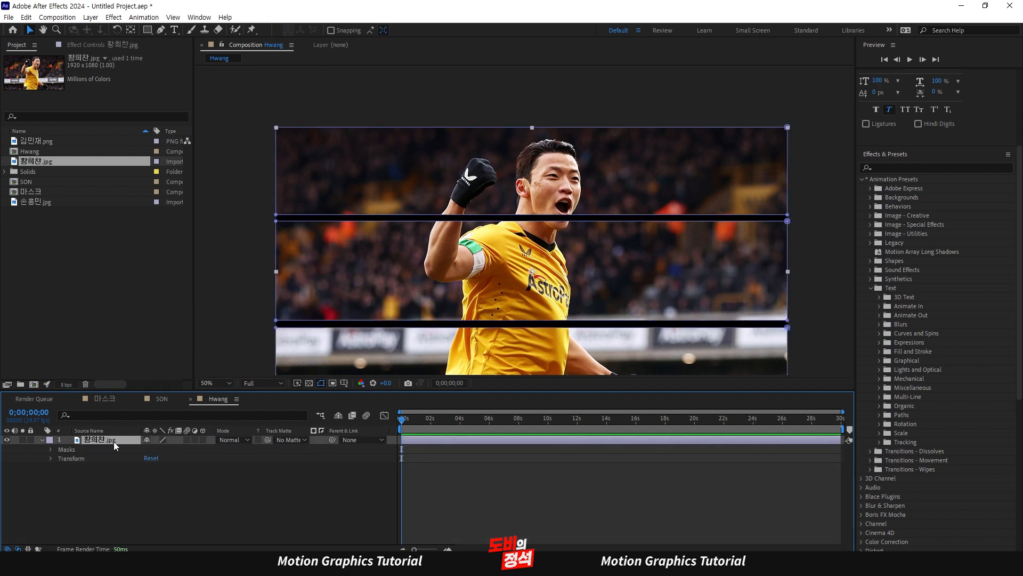
{"action": "key", "text": "space"}
{"action": "key", "text": "m"}
{"action": "key", "text": "m"}
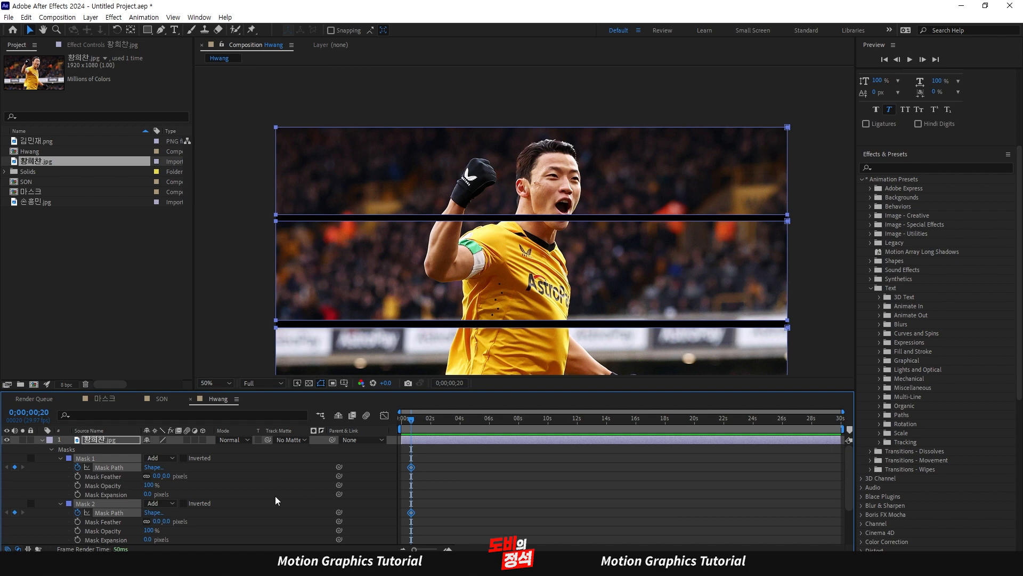
{"action": "key", "text": "semicolon"}
{"action": "left_click", "coordinate": [592, 478]}
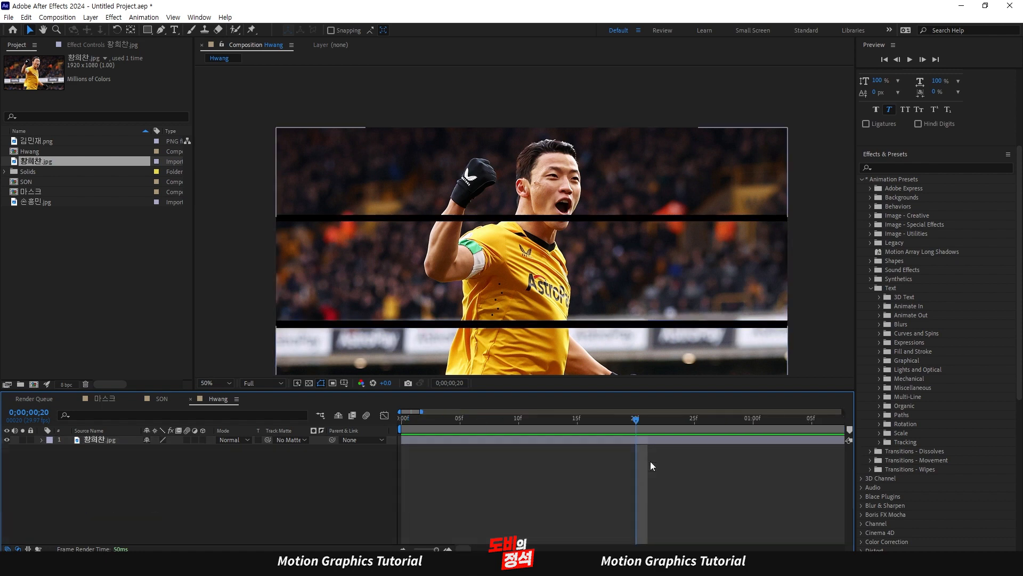
{"action": "key", "text": "u"}
At 0;00;00;00, shift the right edges of all three masks to the photo's left edge so the panels start closed
{"action": "left_click_drag", "start_coordinate": [624, 420], "coordinate": [370, 447]}
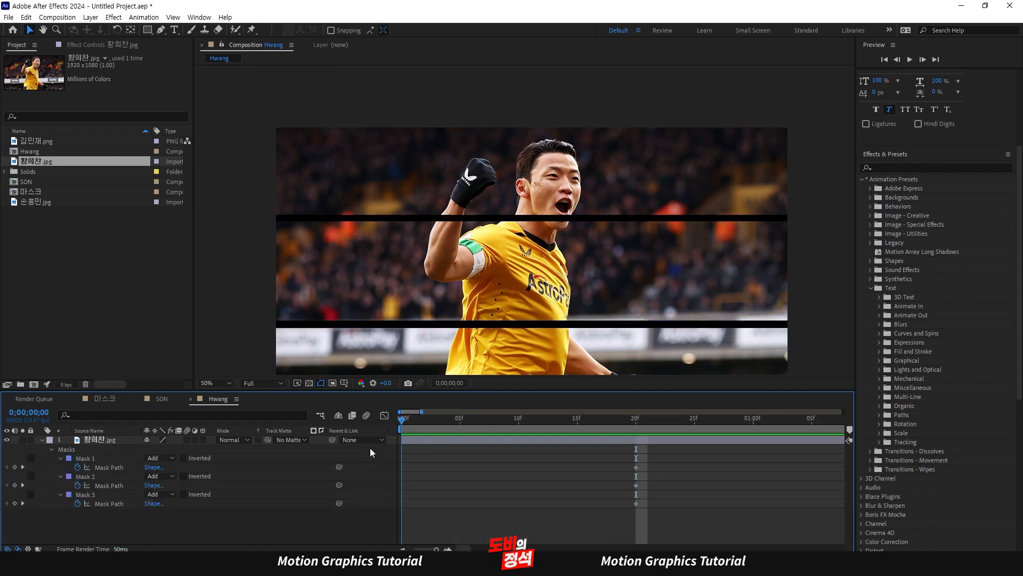
{"action": "left_click", "coordinate": [118, 466]}
{"action": "left_click", "coordinate": [113, 503], "text": "shift"}
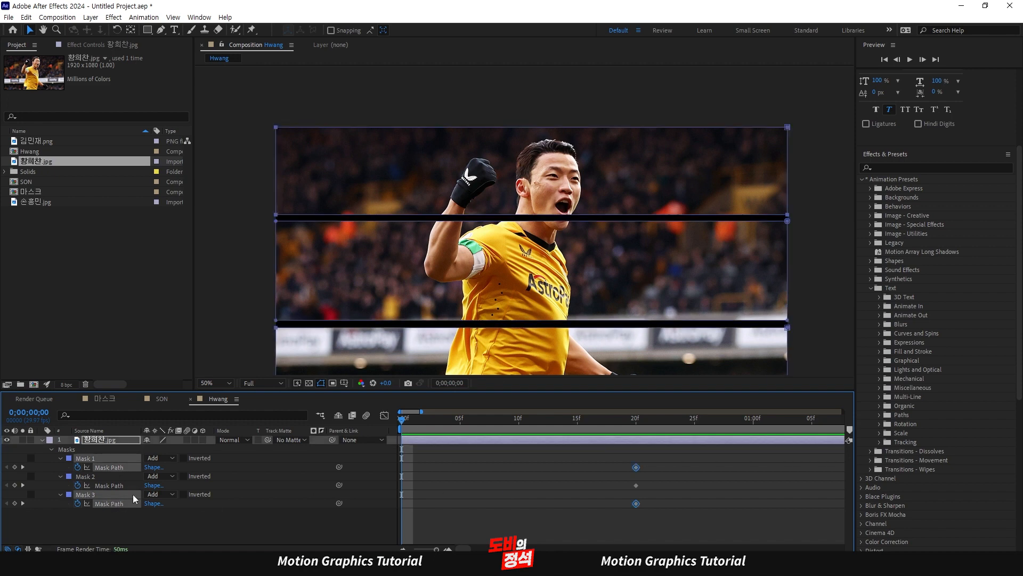
{"action": "left_click", "coordinate": [519, 282]}
{"action": "key", "text": "comma"}
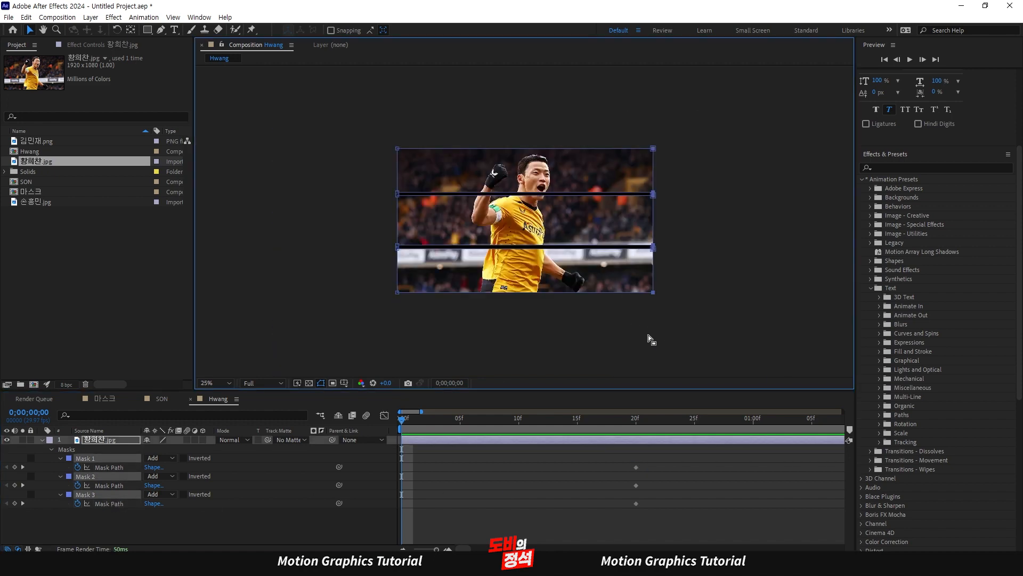
{"action": "key", "text": "shift+Left"}
{"action": "key", "text": "shift+Left"}
{"action": "key", "text": "shift+Left"}
{"action": "key", "text": "shift+Left"}
{"action": "key", "text": "shift+Left"}
{"action": "key", "text": "shift+Left"}
{"action": "key", "text": "shift+Left"}
{"action": "key", "text": "shift+Left"}
{"action": "key", "text": "shift+Left"}
{"action": "key", "text": "shift+Left"}
{"action": "key", "text": "shift+Left"}
{"action": "key", "text": "shift+Left"}
{"action": "key", "text": "shift+Left"}
{"action": "key", "text": "shift+Left"}
{"action": "key", "text": "shift+Left"}
{"action": "key", "text": "shift+Left"}
{"action": "key", "text": "shift+Left"}
{"action": "key", "text": "shift+Left"}
{"action": "key", "text": "shift+Left"}
{"action": "key", "text": "shift+Left"}
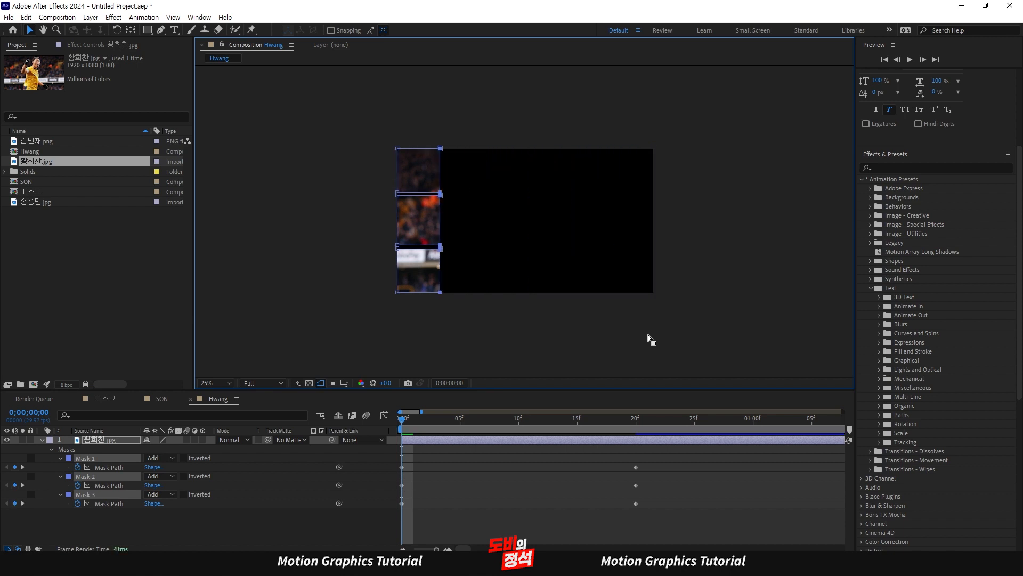
{"action": "left_click", "coordinate": [619, 487]}
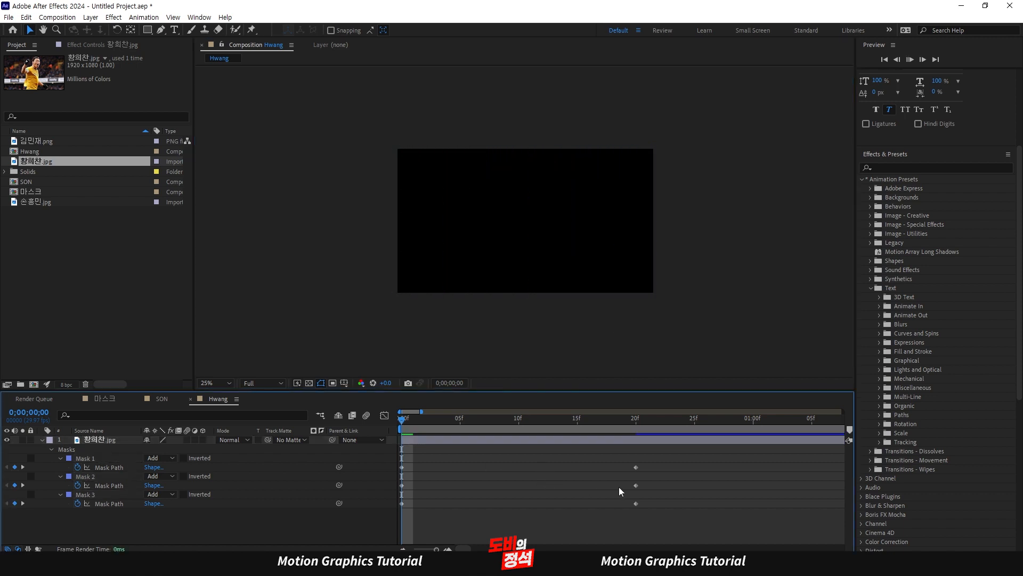
Preview the reveal, apply Easy Ease to all Mask Path keyframes, and reshape their speed curve for a slower start
{"action": "key", "text": "space"}
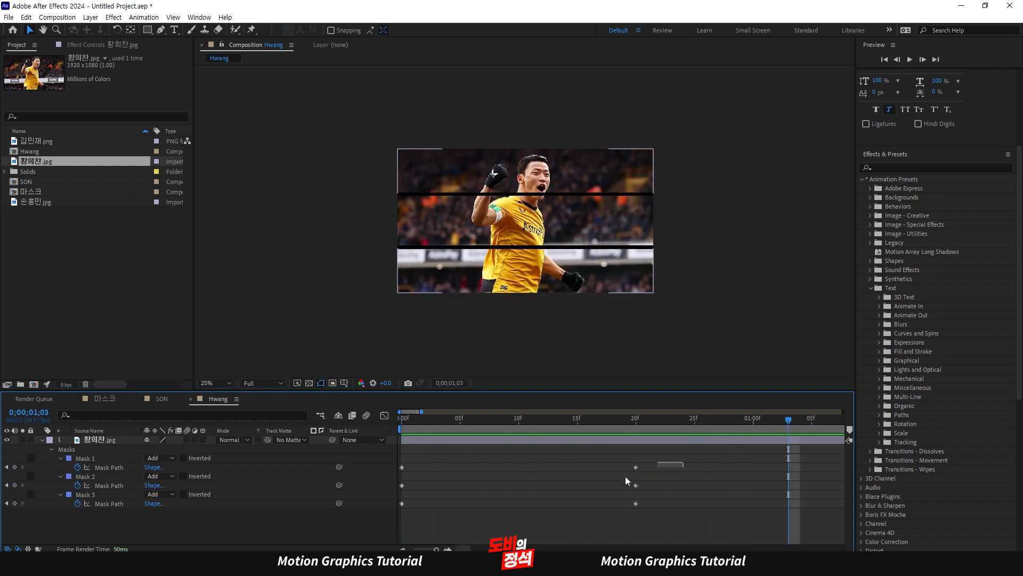
{"action": "left_click_drag", "start_coordinate": [625, 477], "coordinate": [372, 531]}
{"action": "key", "text": "F9"}
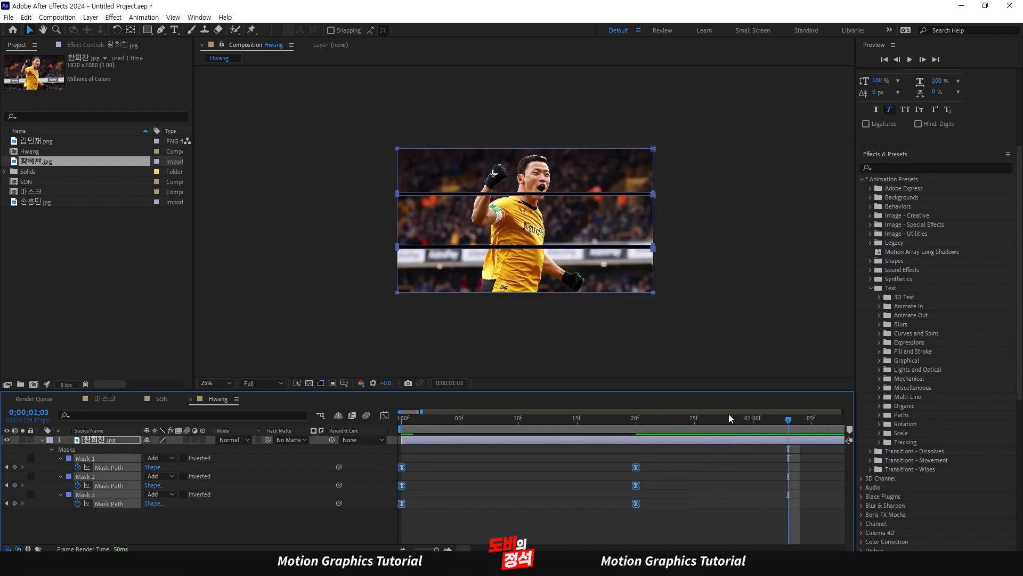
{"action": "left_click_drag", "start_coordinate": [786, 419], "coordinate": [577, 450]}
{"action": "left_click", "coordinate": [384, 416]}
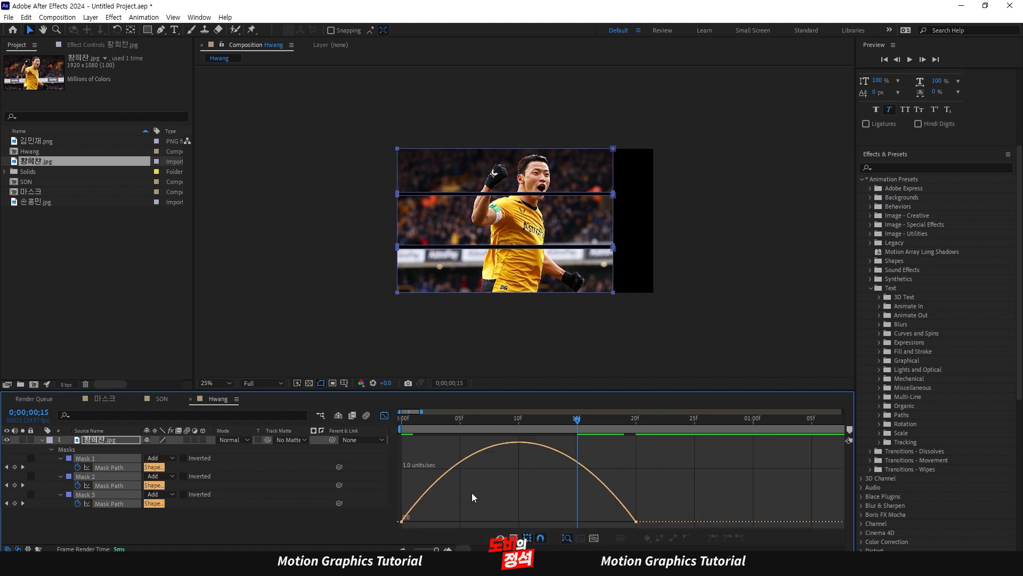
{"action": "left_click_drag", "start_coordinate": [441, 518], "coordinate": [503, 518]}
{"action": "left_click", "coordinate": [384, 416]}
Delay both Mask Path keyframes of Mask 2 by three frames
{"action": "left_click", "coordinate": [550, 479]}
{"action": "left_click_drag", "start_coordinate": [679, 477], "coordinate": [373, 487]}
{"action": "key", "text": "alt+Right"}
{"action": "key", "text": "alt+Right"}
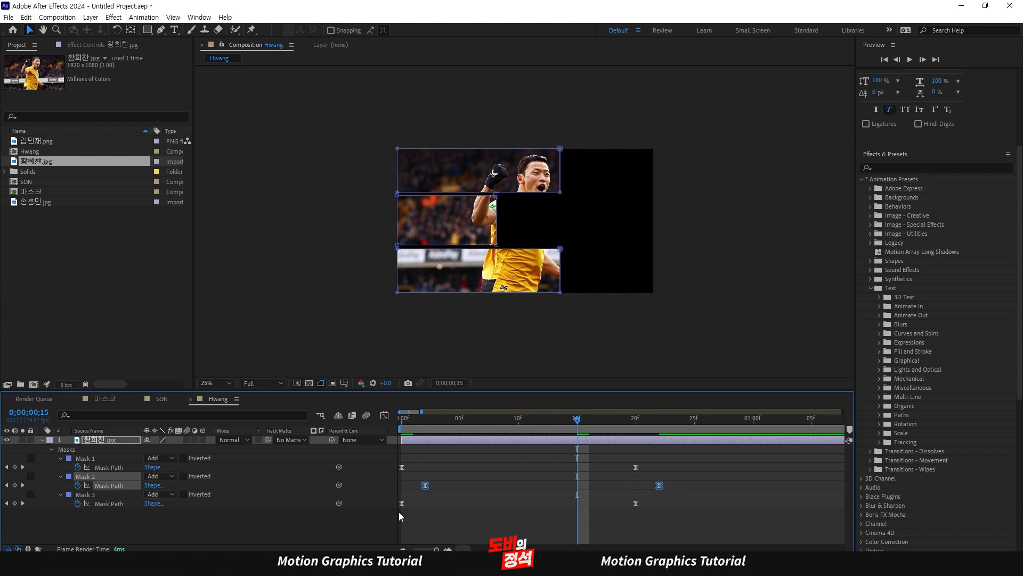
{"action": "key", "text": "alt+Right"}
Delay both Mask Path keyframes of Mask 3 by six frames and preview the staggered reveal
{"action": "left_click_drag", "start_coordinate": [641, 512], "coordinate": [386, 516]}
{"action": "key", "text": "alt+Right"}
{"action": "key", "text": "alt+Right"}
{"action": "key", "text": "alt+Right"}
{"action": "key", "text": "alt+Right"}
{"action": "key", "text": "alt+Right"}
{"action": "key", "text": "alt+Right"}
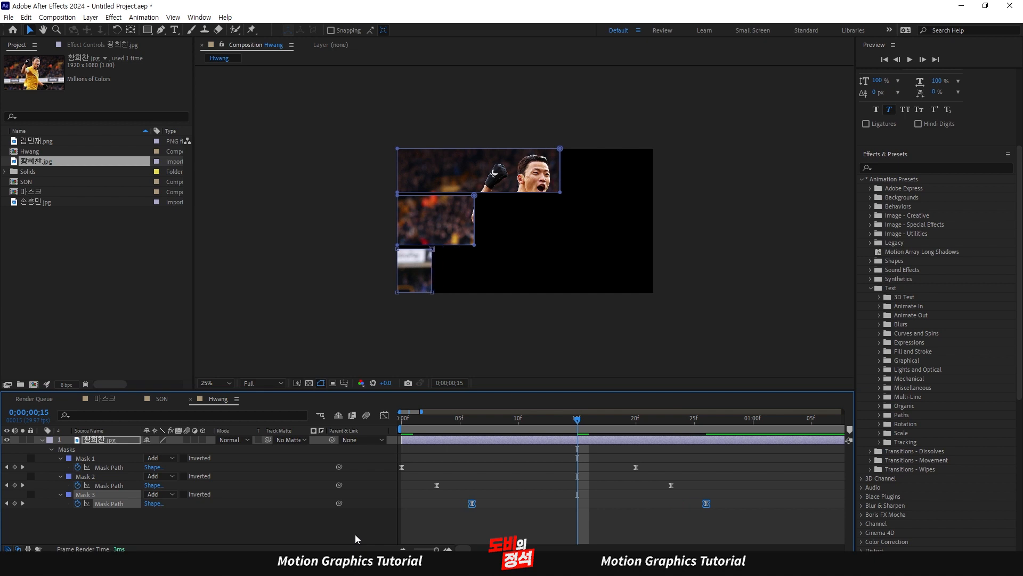
{"action": "key", "text": "space"}
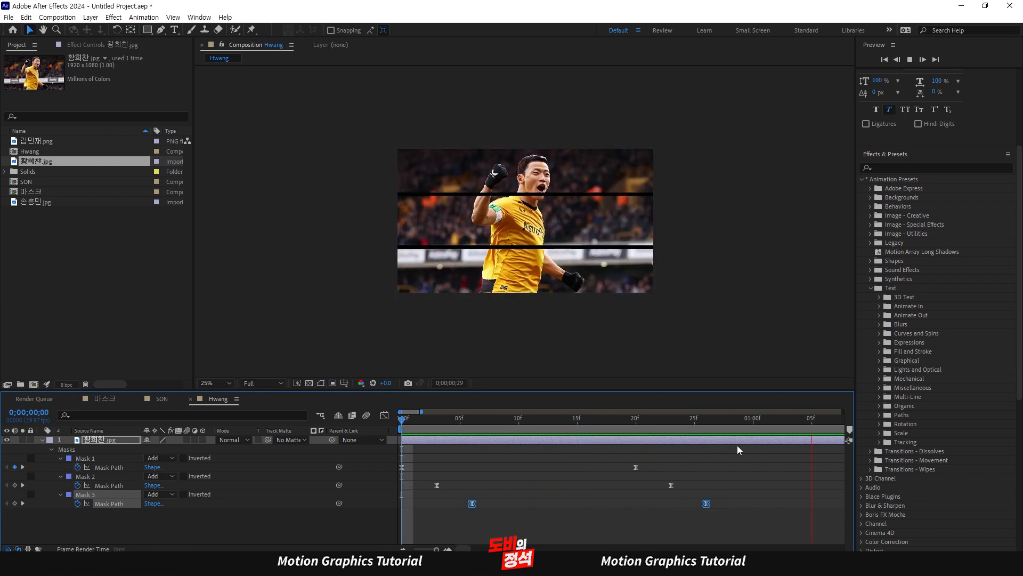
{"action": "key", "text": "space"}
{"action": "key", "text": "space"}
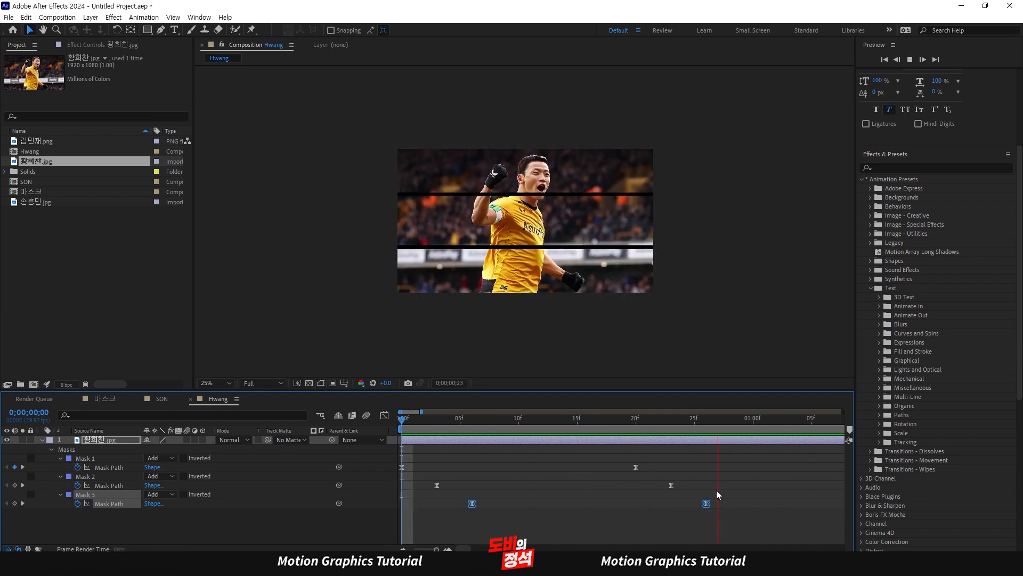
Copy the Mask Path keyframes of Mask 1, Mask 2 and Mask 3 and paste each set at 0;00;04;00
{"action": "key", "text": "minus"}
{"action": "key", "text": "minus"}
{"action": "left_click_drag", "start_coordinate": [705, 425], "coordinate": [689, 425]}
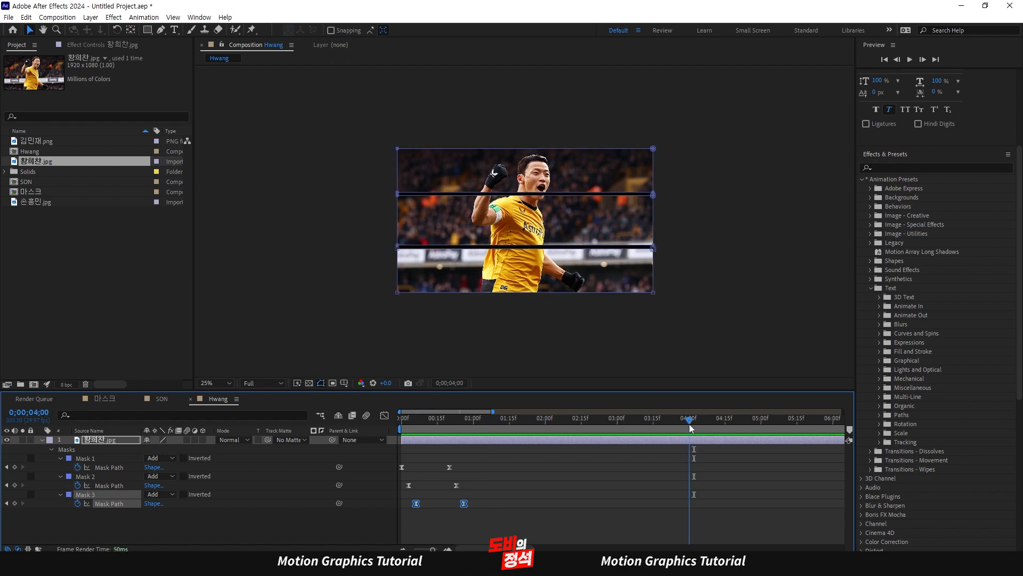
{"action": "left_click_drag", "start_coordinate": [511, 462], "coordinate": [388, 472]}
{"action": "key", "text": "ctrl+c"}
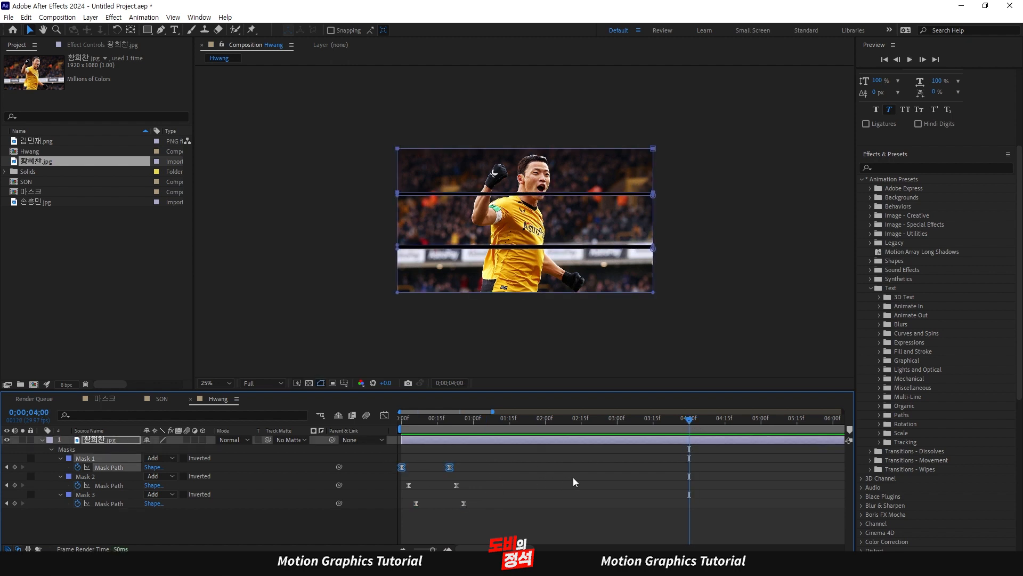
{"action": "key", "text": "ctrl+v"}
{"action": "left_click_drag", "start_coordinate": [543, 475], "coordinate": [396, 490]}
{"action": "key", "text": "ctrl+c"}
{"action": "key", "text": "ctrl+v"}
{"action": "left_click_drag", "start_coordinate": [539, 495], "coordinate": [401, 510]}
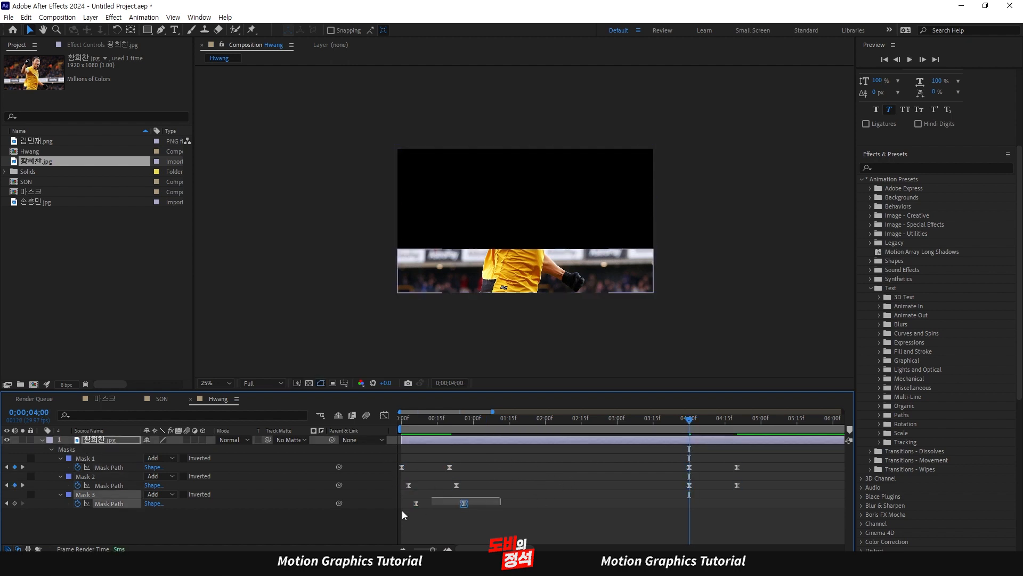
{"action": "key", "text": "ctrl+c"}
{"action": "key", "text": "ctrl+v"}
Time-reverse the pasted Mask Path keyframes of all three masks so the panels close
{"action": "left_click_drag", "start_coordinate": [774, 463], "coordinate": [653, 511]}
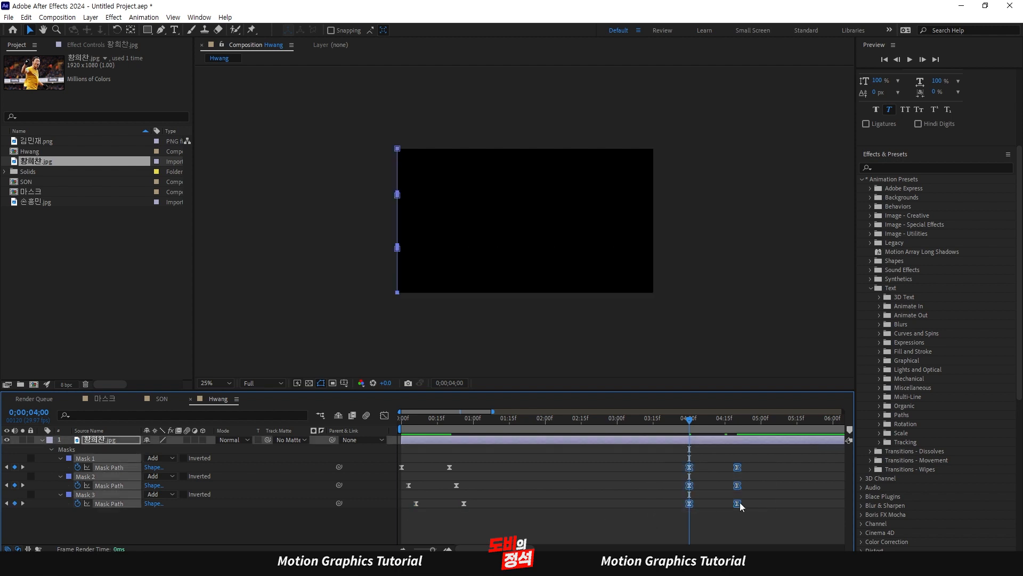
{"action": "right_click", "coordinate": [738, 502]}
{"action": "mouse_move", "coordinate": [796, 495]}
{"action": "left_click", "coordinate": [722, 494]}
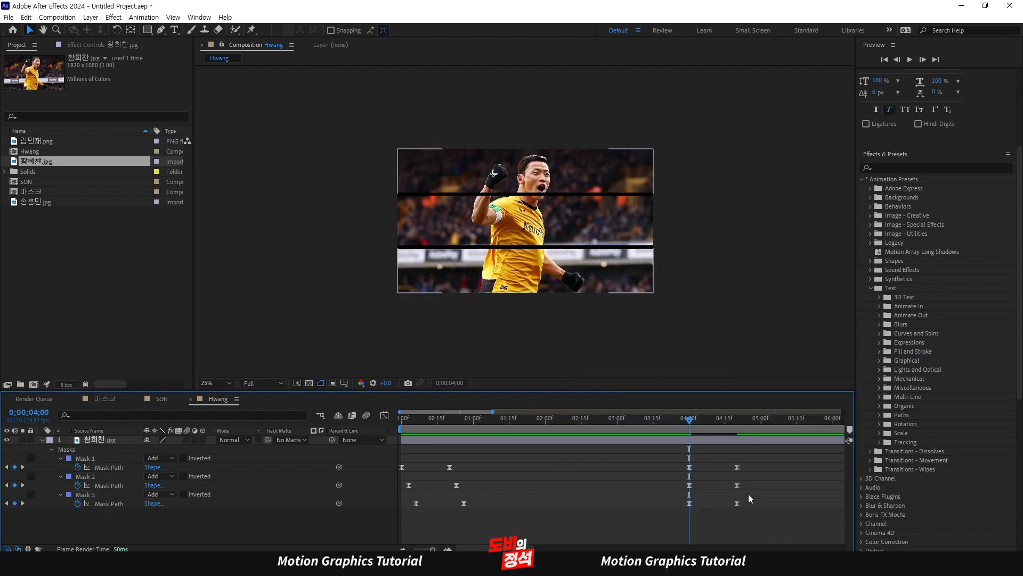
Delay the two closing Mask Path keyframes of Mask 2 by three frames
{"action": "left_click_drag", "start_coordinate": [762, 483], "coordinate": [642, 488]}
{"action": "key", "text": "alt+Right"}
{"action": "key", "text": "alt+Right"}
{"action": "key", "text": "alt+Right"}
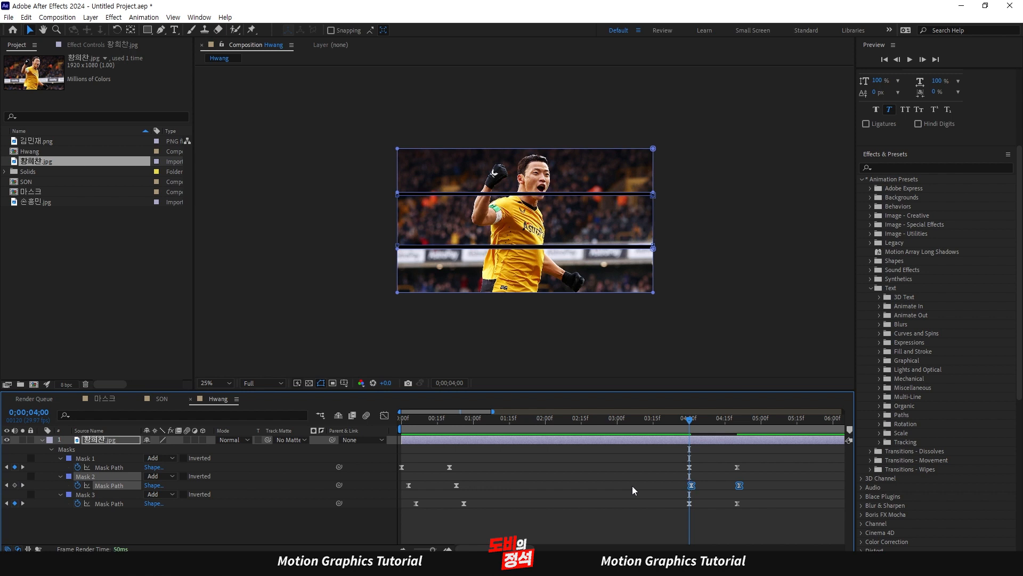
Delay the two closing Mask Path keyframes of Mask 1 by six frames and preview the whole panel animation
{"action": "left_click_drag", "start_coordinate": [788, 450], "coordinate": [674, 466]}
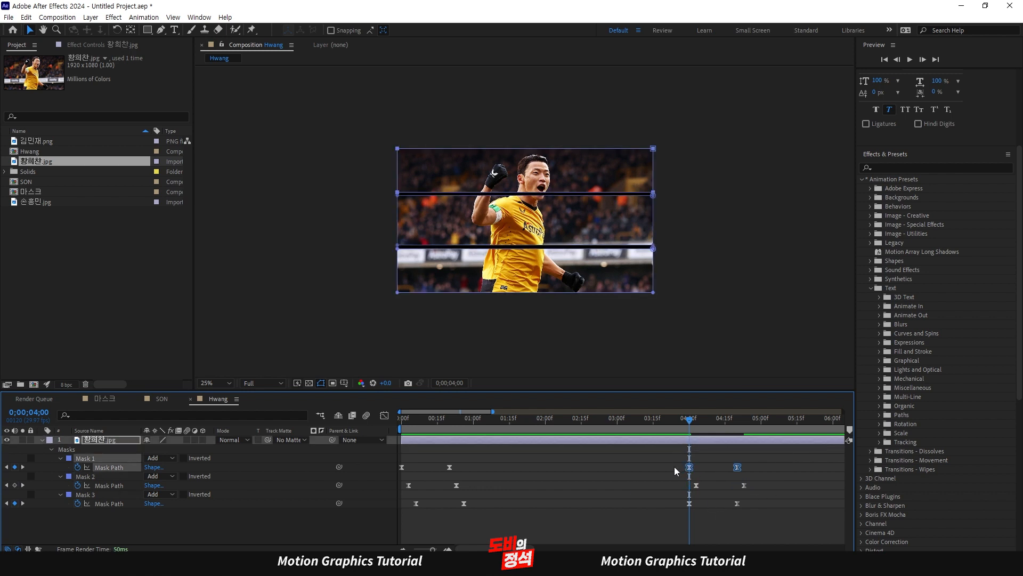
{"action": "key", "text": "alt+Right"}
{"action": "key", "text": "alt+Right"}
{"action": "key", "text": "alt+Right"}
{"action": "key", "text": "alt+Right"}
{"action": "key", "text": "alt+Right"}
{"action": "key", "text": "alt+Right"}
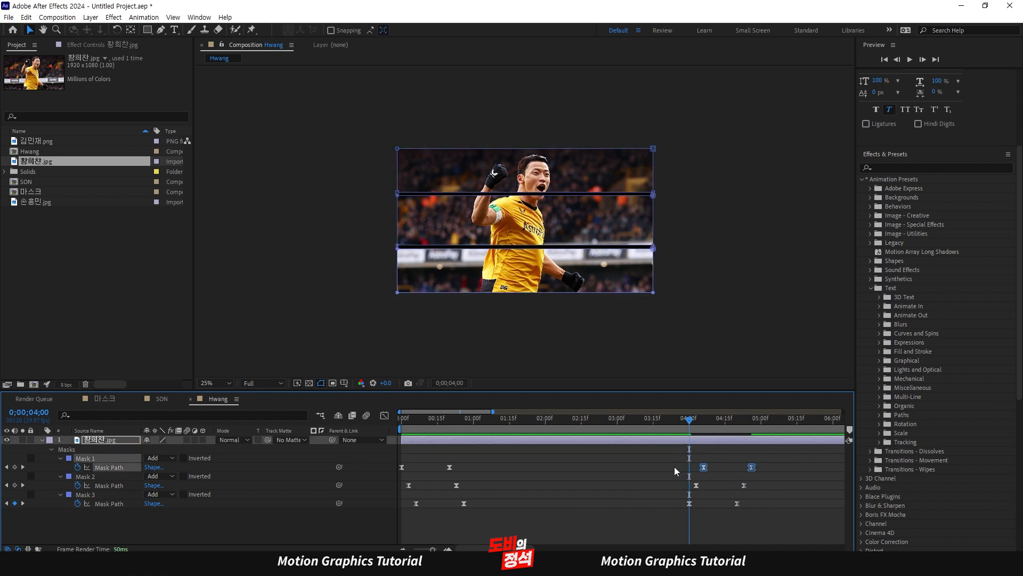
{"action": "left_click", "coordinate": [759, 487]}
{"action": "left_click_drag", "start_coordinate": [415, 420], "coordinate": [385, 420]}
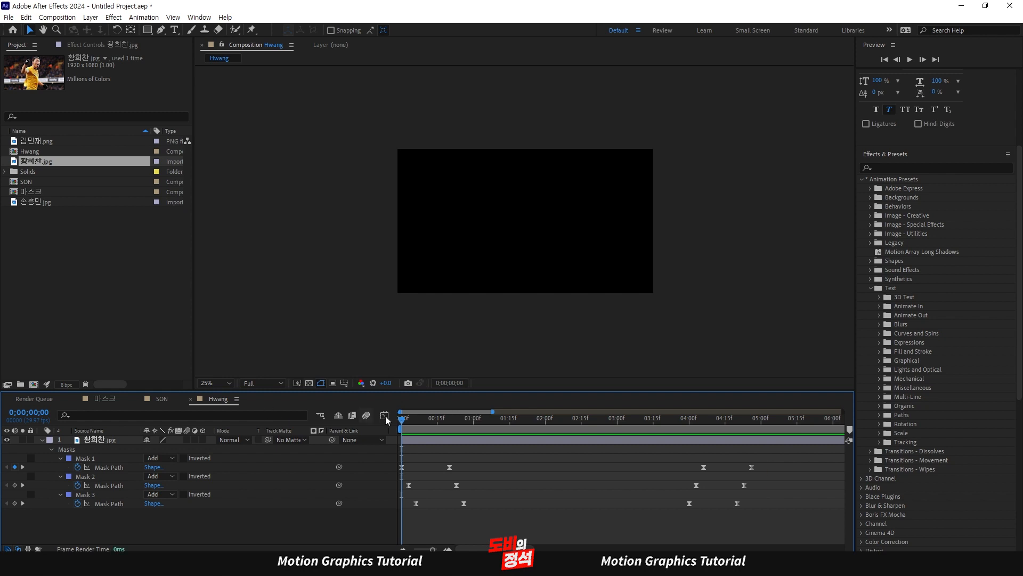
{"action": "key", "text": "space"}
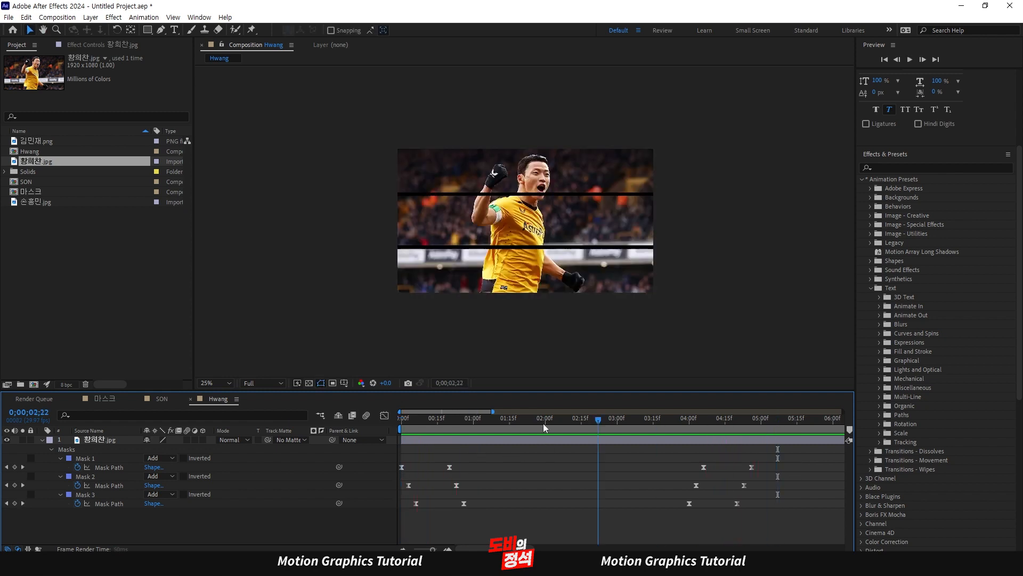
{"action": "key", "text": "space"}
Keyframe the photo layer's Scale from 100% at 0;00;00;00 to a larger size at 0;00;04;26
{"action": "left_click", "coordinate": [427, 440]}
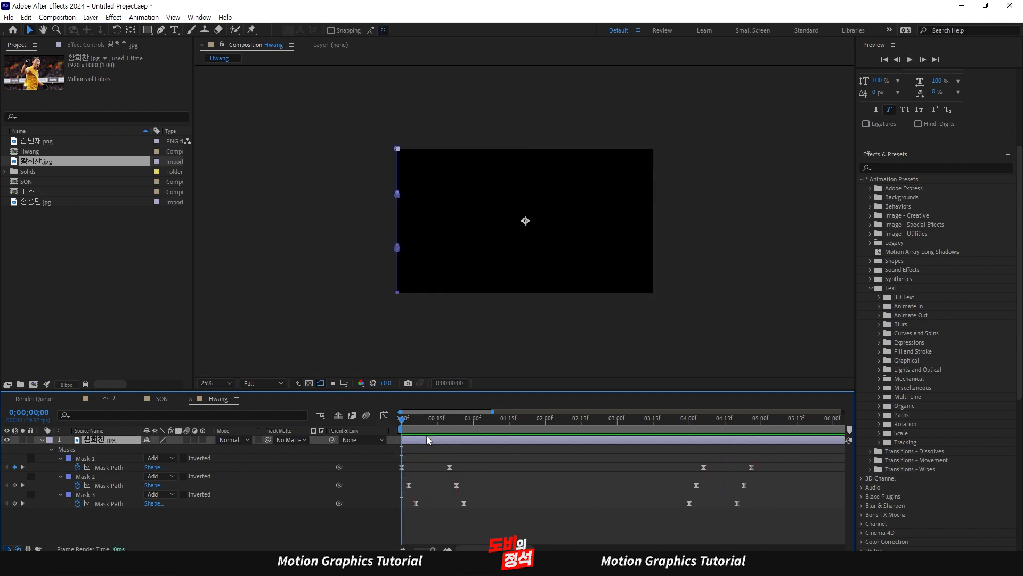
{"action": "key", "text": "s"}
{"action": "left_click_drag", "start_coordinate": [402, 419], "coordinate": [752, 451]}
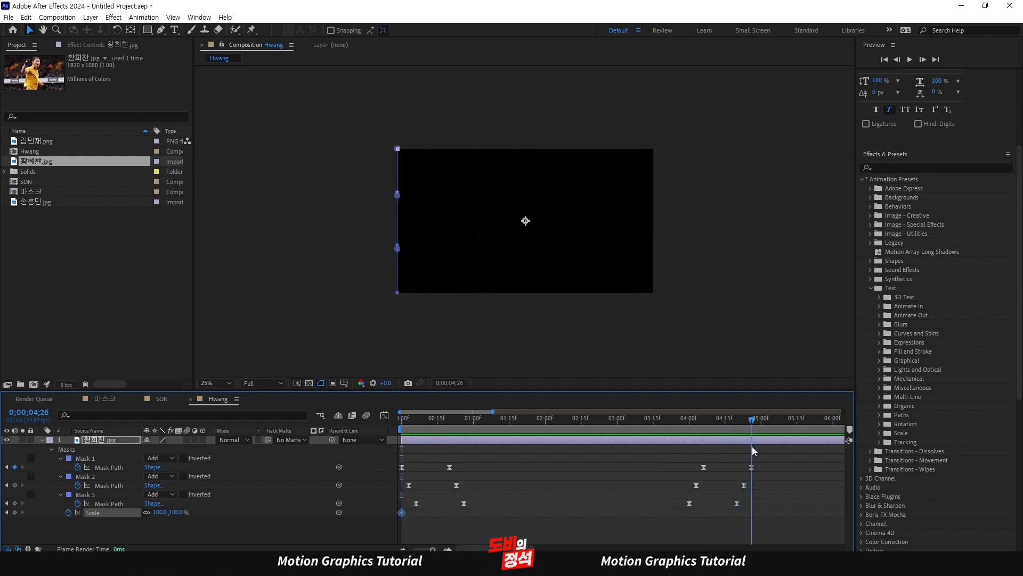
{"action": "left_click", "coordinate": [160, 512]}
{"action": "key", "text": "Return"}
{"action": "key", "text": "Home"}
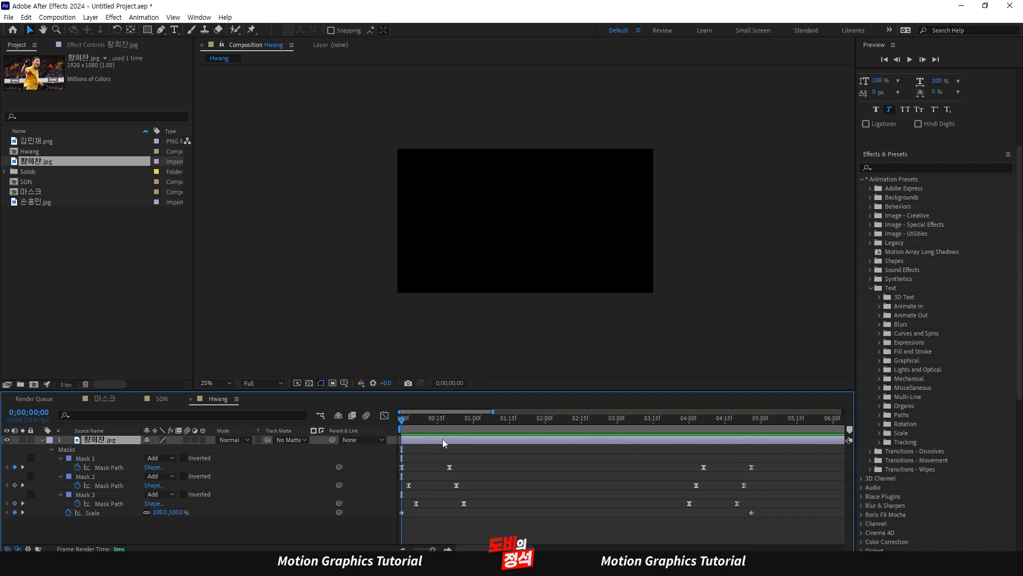
Add a Position keyframe of 960, 540 to the photo layer and place it at 0;00;00;20
{"action": "key", "text": "alt+shift+p"}
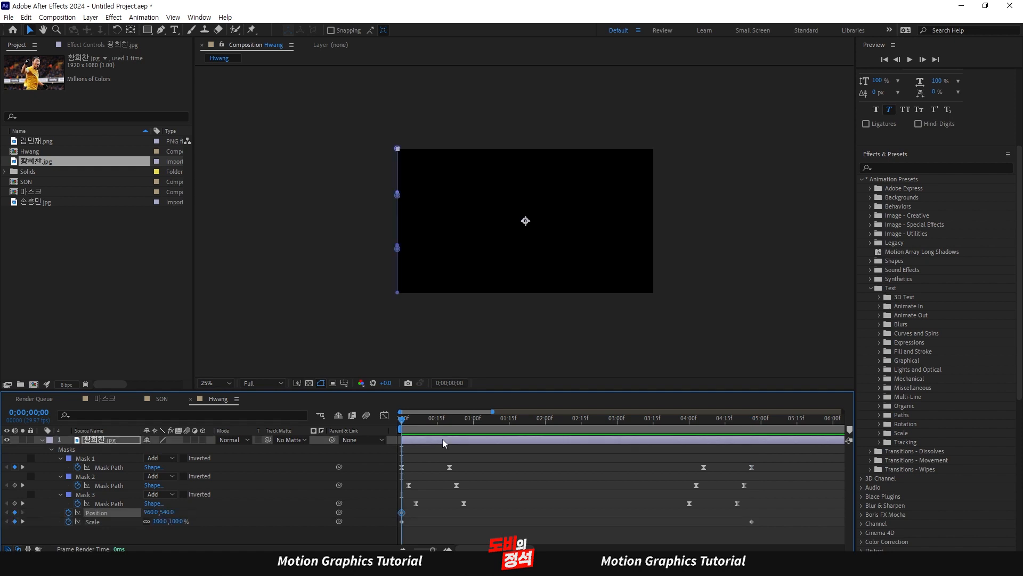
{"action": "key", "text": "shift+Page_Down"}
{"action": "key", "text": "shift+Page_Down"}
{"action": "key", "text": "alt+shift+Right"}
{"action": "key", "text": "alt+shift+Right"}
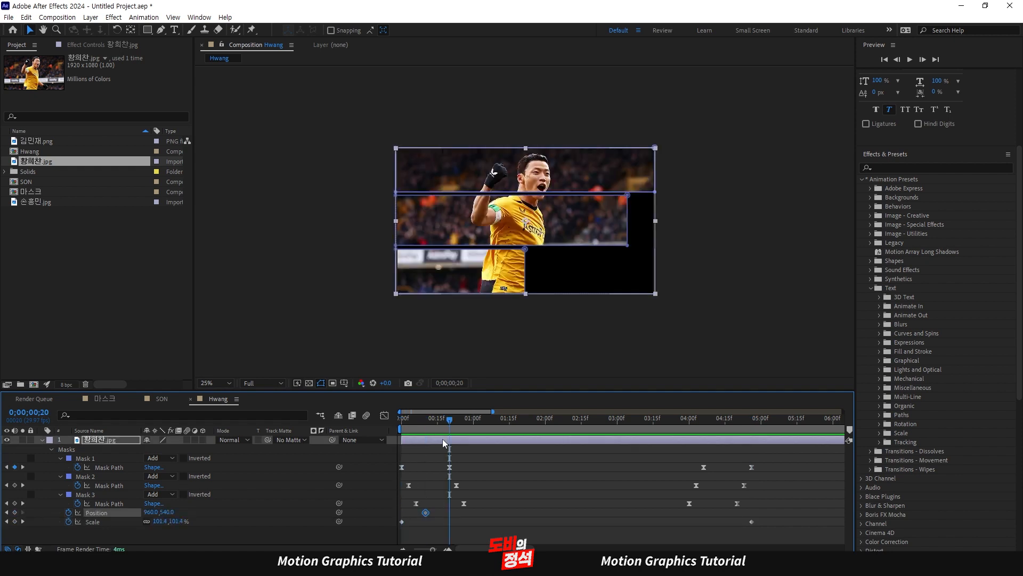
At 0;00;00;00, shift the photo layer left to Position 360, 540 so it slides in horizontally
{"action": "key", "text": "Home"}
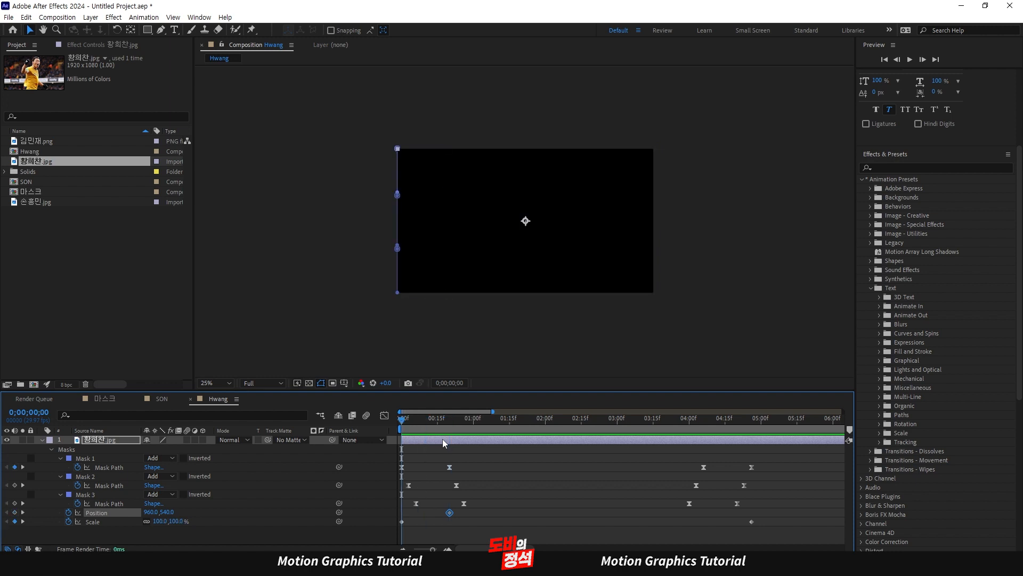
{"action": "key", "text": "shift+Left"}
{"action": "key", "text": "shift+Left"}
{"action": "key", "text": "shift+Left"}
{"action": "key", "text": "shift+Left"}
{"action": "key", "text": "shift+Left"}
{"action": "key", "text": "shift+Left"}
{"action": "key", "text": "shift+Left"}
{"action": "key", "text": "shift+Left"}
{"action": "key", "text": "shift+Left"}
{"action": "key", "text": "shift+Left"}
{"action": "key", "text": "shift+Left"}
{"action": "key", "text": "shift+Left"}
{"action": "key", "text": "shift+Left"}
{"action": "key", "text": "shift+Left"}
{"action": "key", "text": "shift+Left"}
{"action": "key", "text": "shift+Left"}
{"action": "key", "text": "shift+Left"}
{"action": "key", "text": "shift+Left"}
{"action": "key", "text": "shift+Left"}
{"action": "key", "text": "shift+Left"}
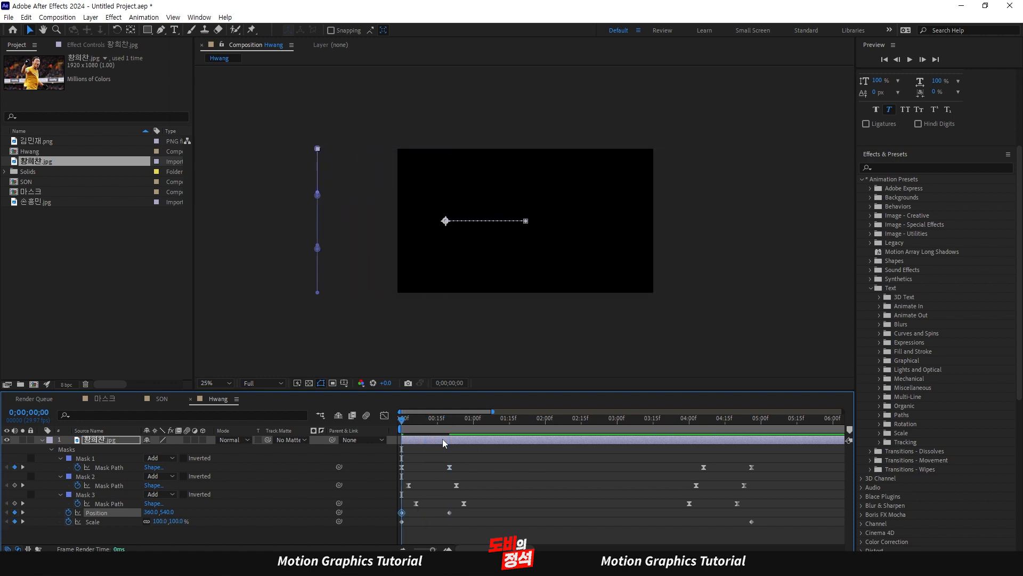
Apply Easy Ease to the photo's Position keyframes and preview the slide-in
{"action": "left_click_drag", "start_coordinate": [466, 513], "coordinate": [393, 517]}
{"action": "key", "text": "F9"}
{"action": "key", "text": "space"}
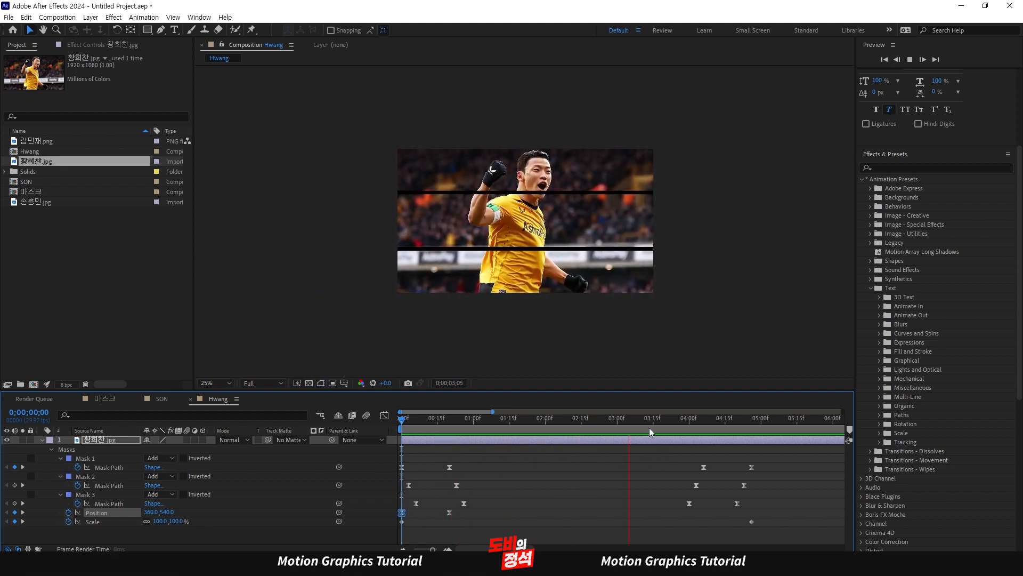
{"action": "key", "text": "space"}
Copy the photo's two Position keyframes to 0;00;04;00, time-reverse the copies and preview the slide-out
{"action": "left_click_drag", "start_coordinate": [639, 421], "coordinate": [684, 432]}
{"action": "left_click_drag", "start_coordinate": [477, 512], "coordinate": [393, 520]}
{"action": "key", "text": "ctrl+c"}
{"action": "key", "text": "ctrl+v"}
{"action": "right_click", "coordinate": [736, 522]}
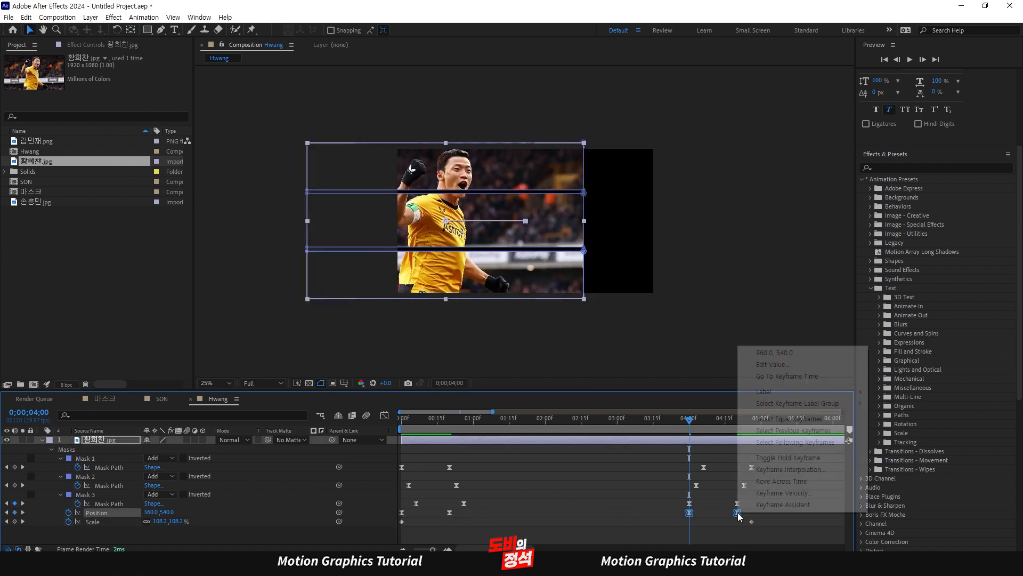
{"action": "left_click", "coordinate": [731, 505]}
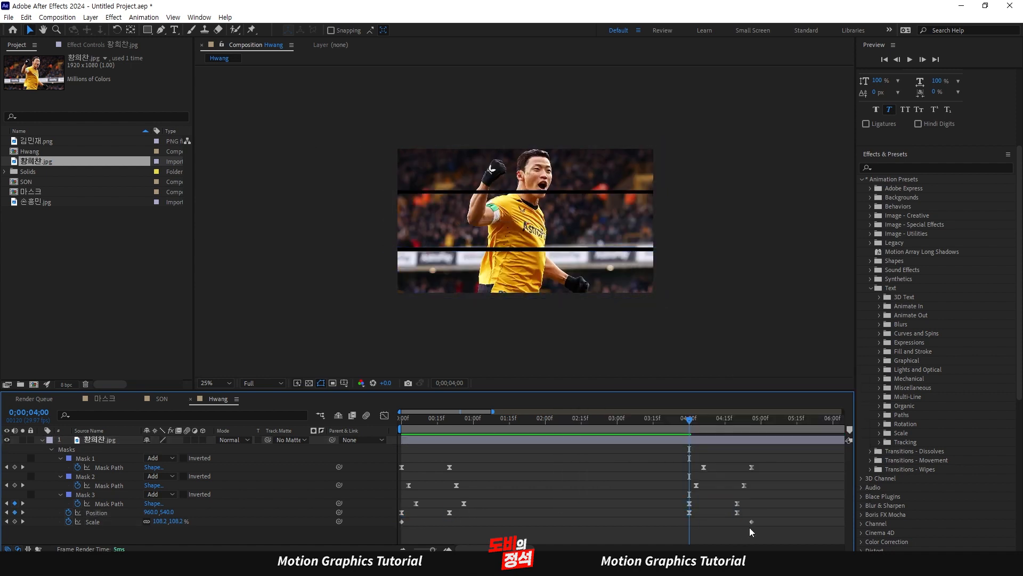
{"action": "left_click", "coordinate": [749, 527]}
{"action": "left_click", "coordinate": [771, 419]}
{"action": "key", "text": "space"}
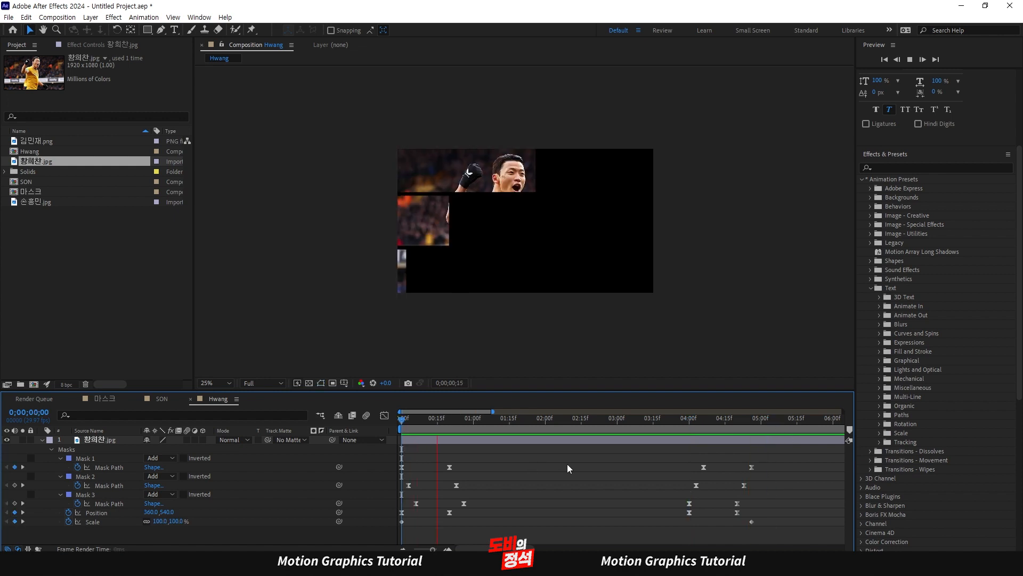
Copy Adjustment Layer 1, SON 2 and SON from the SON composition into the Hwang composition and preview the result
{"action": "left_click", "coordinate": [161, 399]}
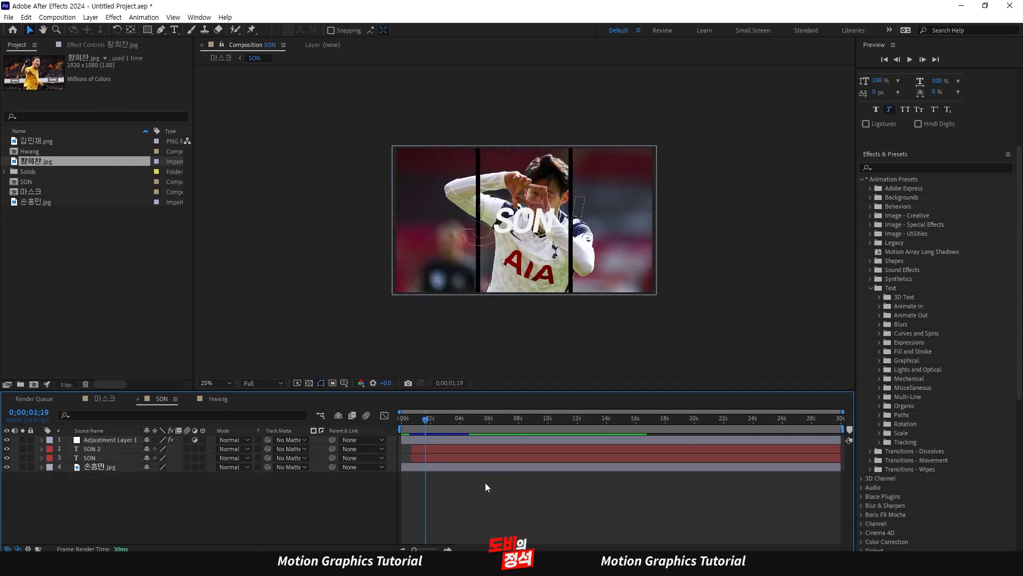
{"action": "left_click_drag", "start_coordinate": [426, 421], "coordinate": [445, 434]}
{"action": "left_click", "coordinate": [462, 441]}
{"action": "left_click", "coordinate": [473, 457], "text": "shift"}
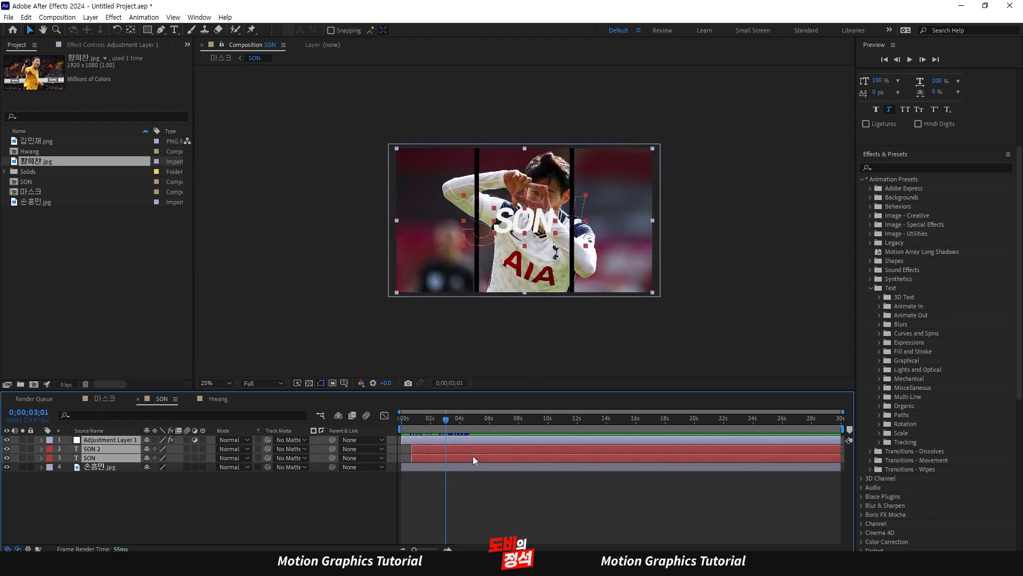
{"action": "left_click", "coordinate": [490, 477]}
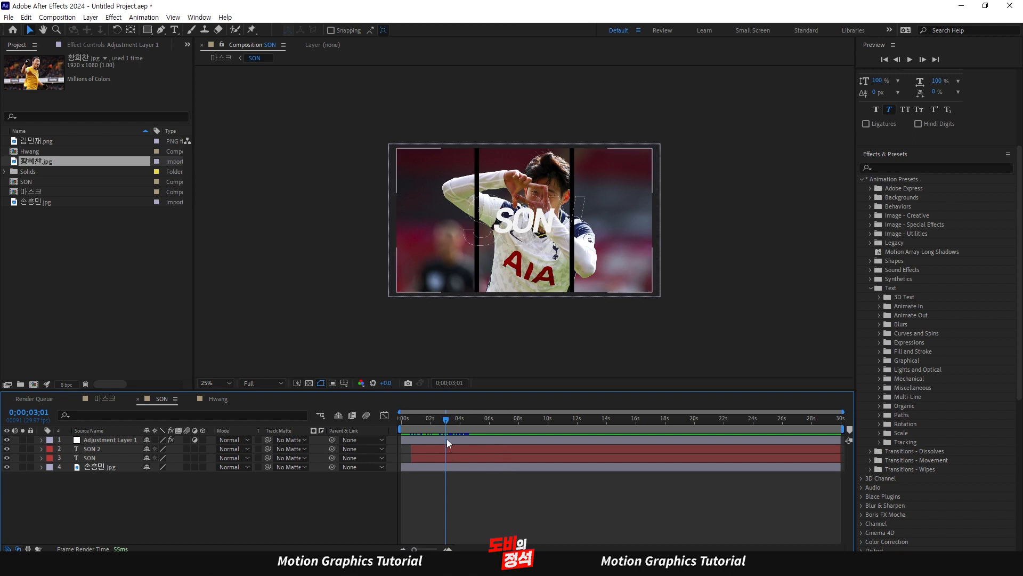
{"action": "left_click", "coordinate": [475, 439]}
{"action": "left_click", "coordinate": [482, 449], "text": "ctrl"}
{"action": "left_click", "coordinate": [486, 457], "text": "ctrl"}
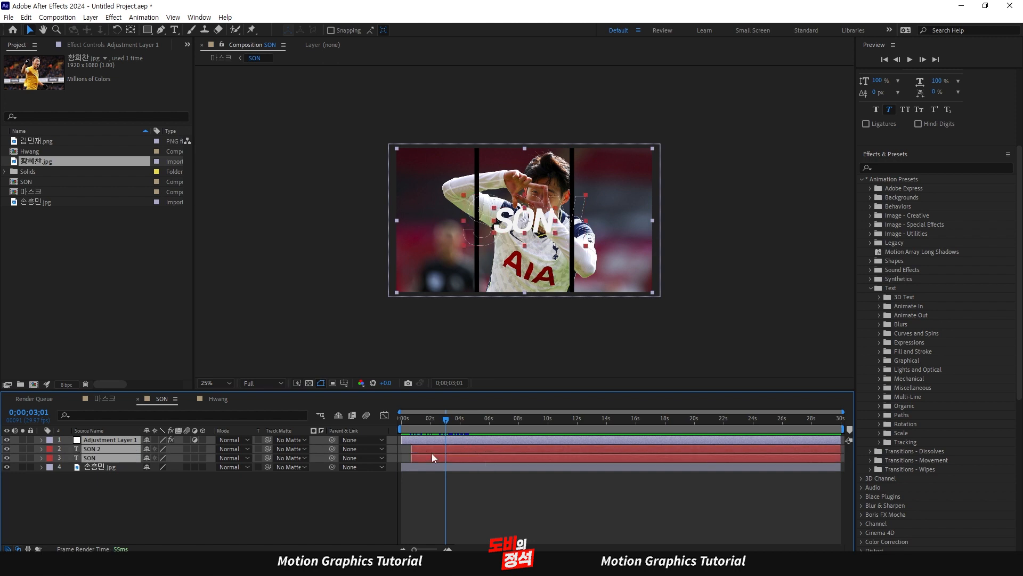
{"action": "left_click", "coordinate": [217, 399]}
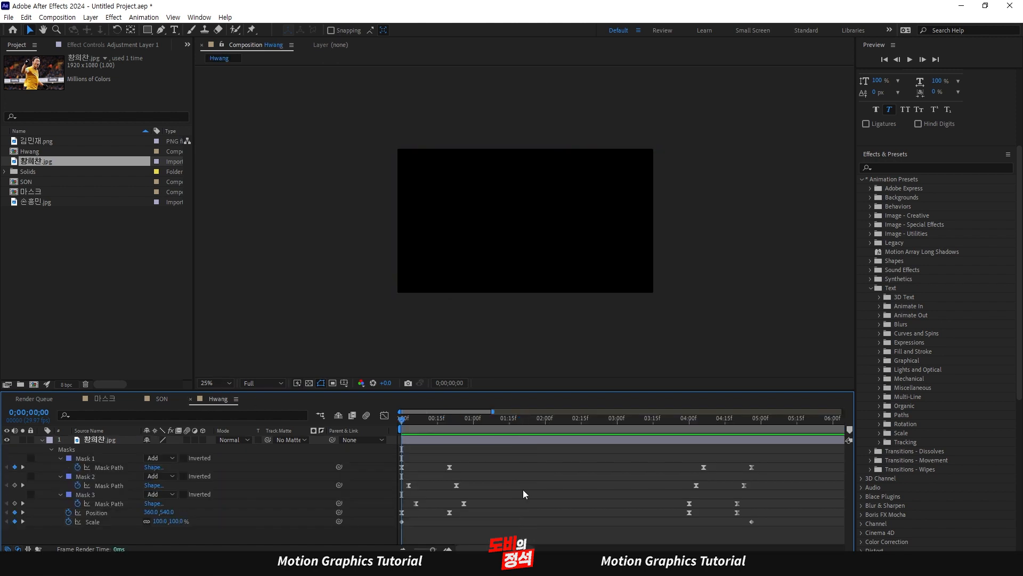
{"action": "key", "text": "ctrl+v"}
{"action": "key", "text": "space"}
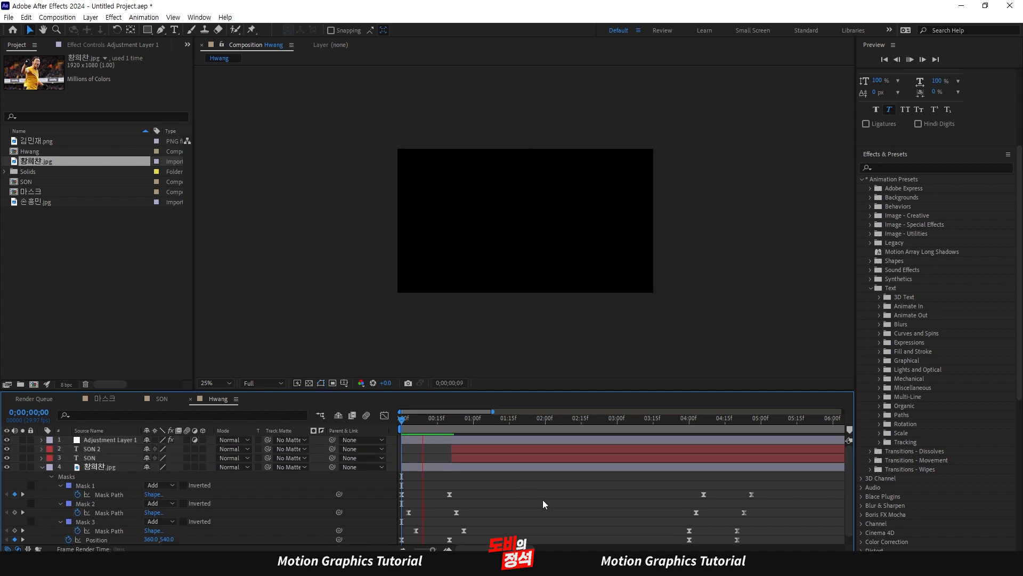
{"action": "key", "text": "space"}
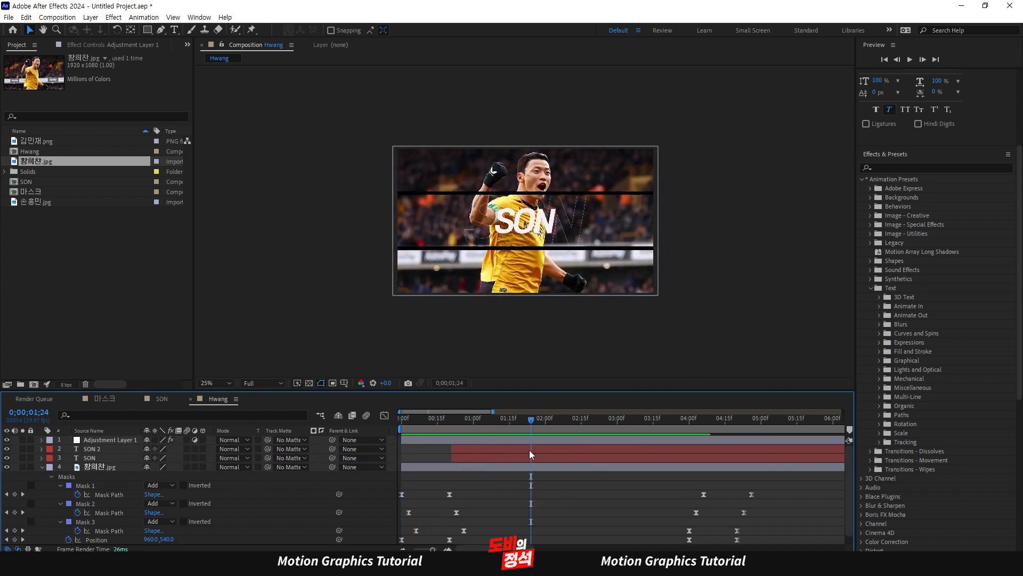
Change the text of both pasted SON title layers to HWANG and preview the scene
{"action": "left_click", "coordinate": [536, 457]}
{"action": "double_click", "coordinate": [554, 449]}
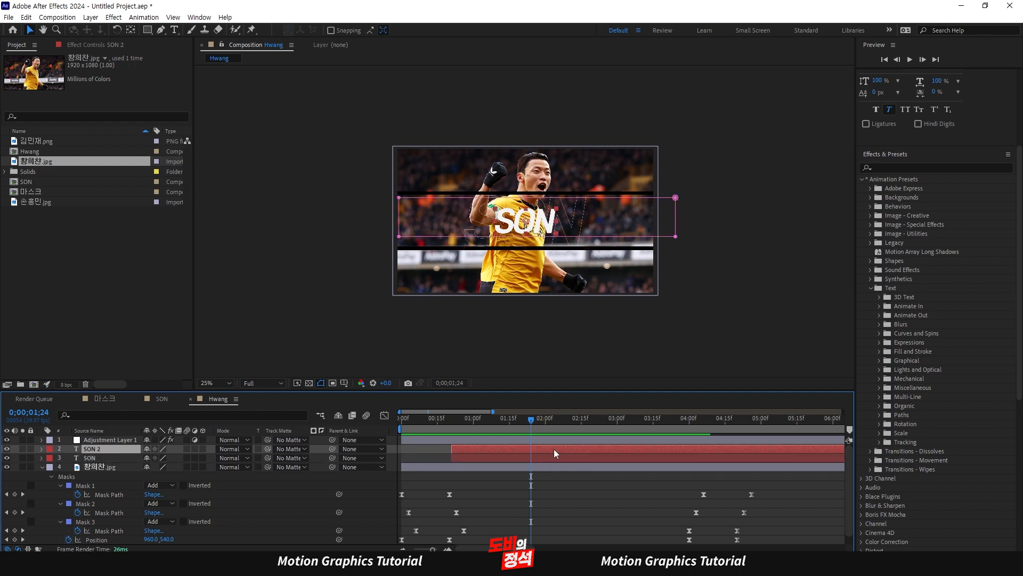
{"action": "type", "text": "HWANG"}
{"action": "double_click", "coordinate": [538, 457]}
{"action": "type", "text": "HWANG"}
{"action": "left_click", "coordinate": [600, 502]}
{"action": "key", "text": "Home"}
{"action": "key", "text": "space"}
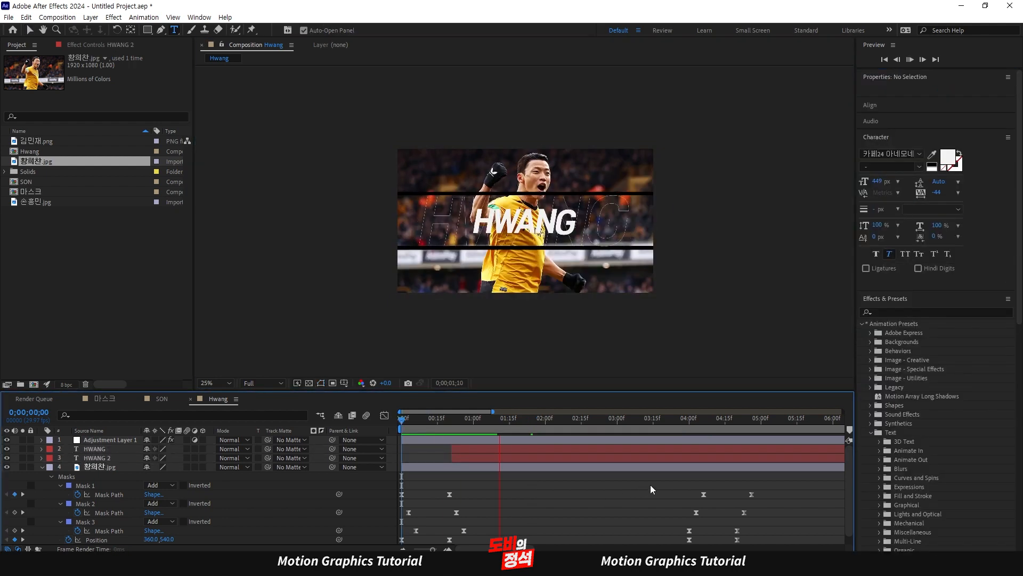
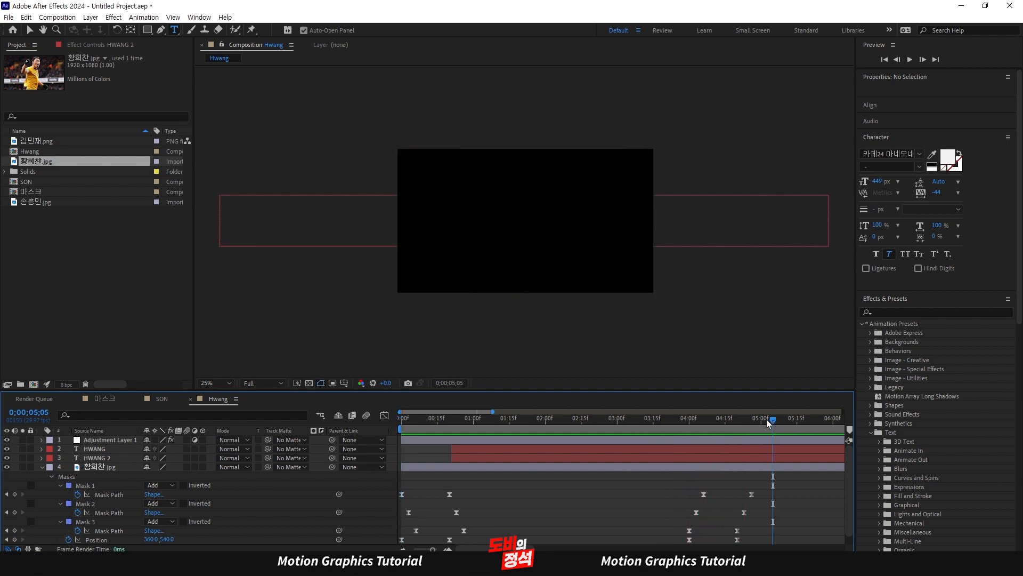
{"action": "key", "text": "space"}
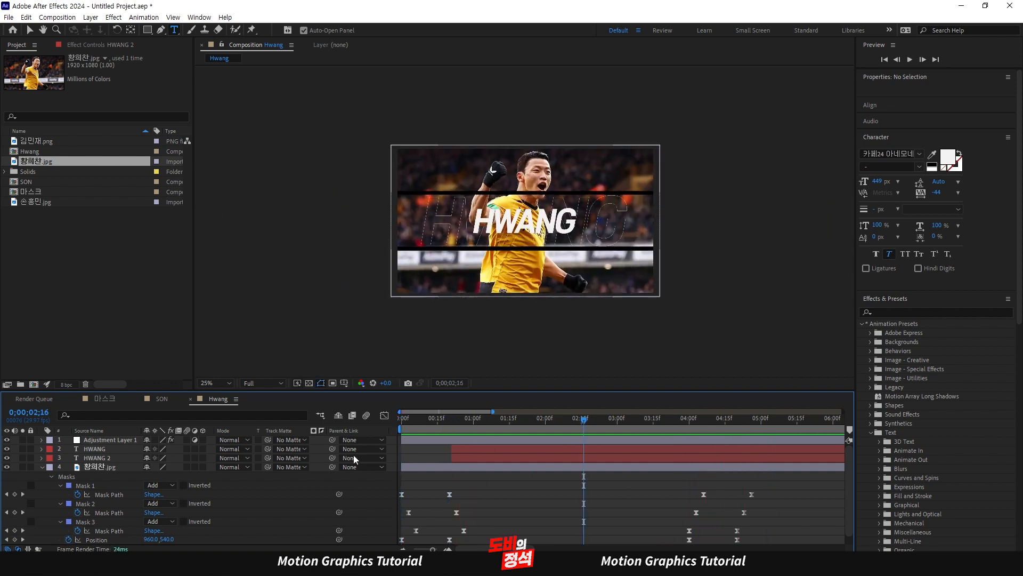
Pre-compose the adjustment layer, both HWANG titles and the photo in the Hwang composition into a new composition named 황희찬
{"action": "left_click", "coordinate": [555, 467]}
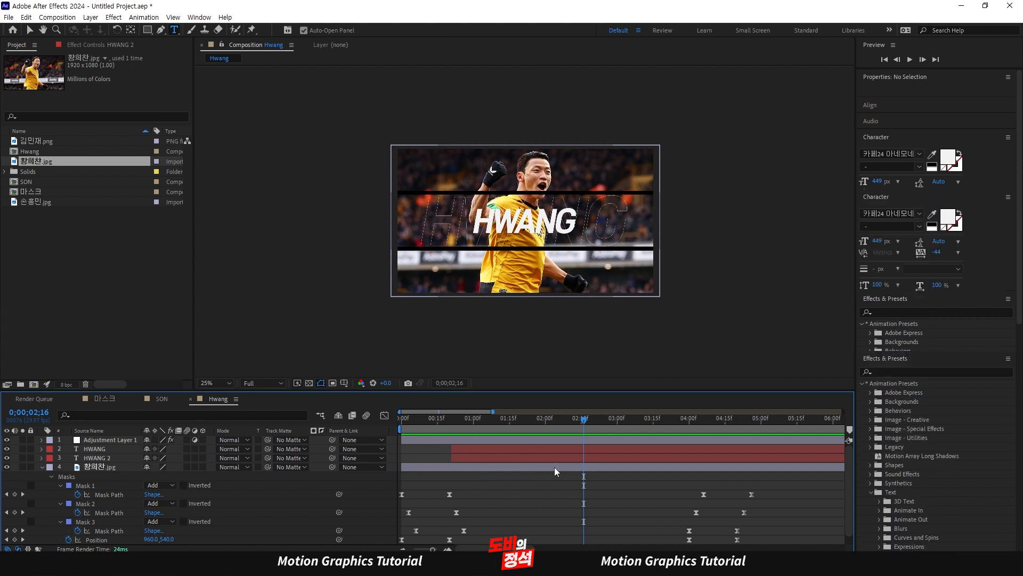
{"action": "left_click", "coordinate": [577, 440], "text": "shift"}
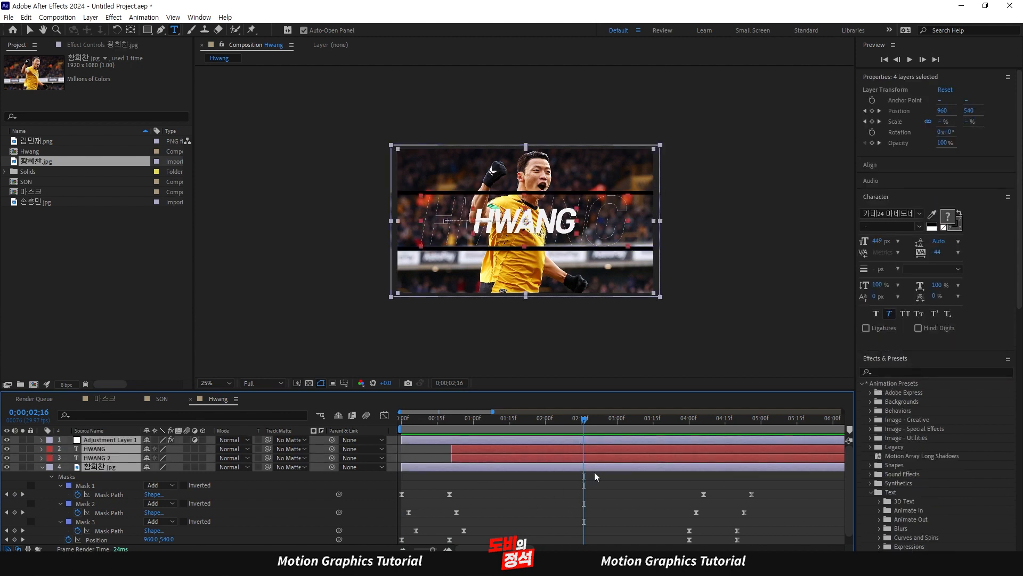
{"action": "key", "text": "ctrl+shift+c"}
{"action": "left_click", "coordinate": [506, 187]}
{"action": "key", "text": "ctrl+a"}
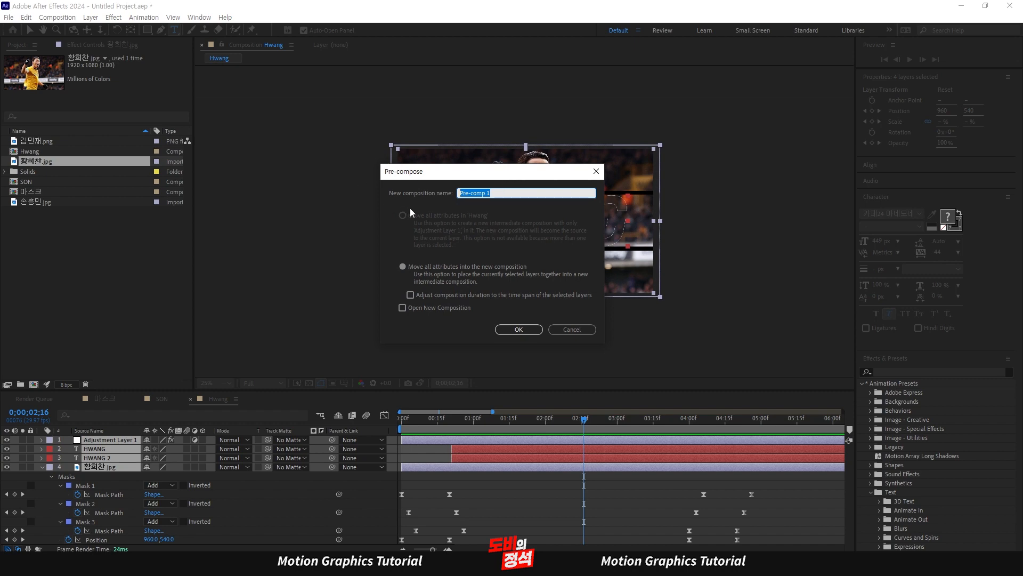
{"action": "key", "text": "BackSpace"}
{"action": "type", "text": "황ㅎ찬"}
{"action": "key", "text": "Return"}
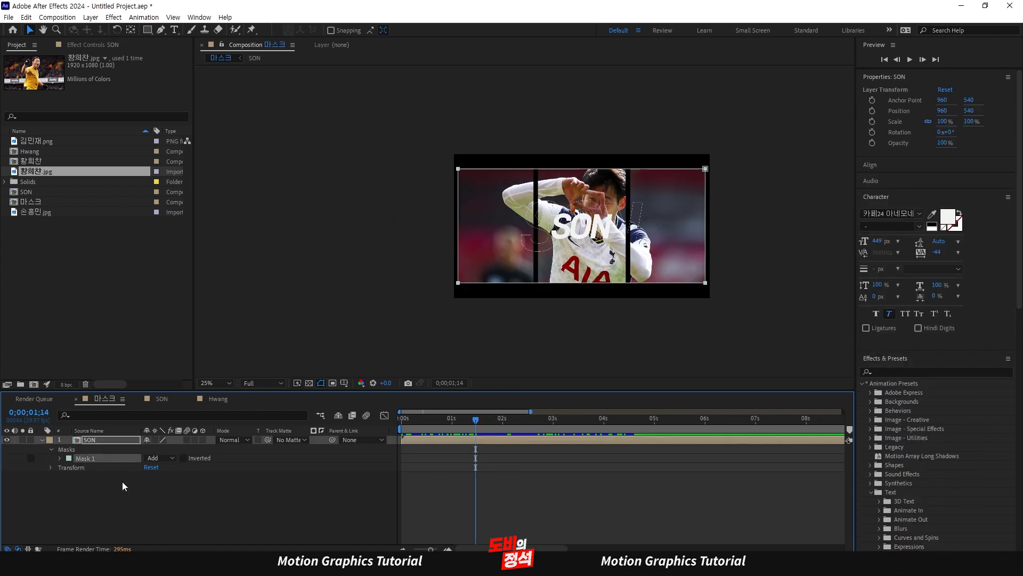
Apply Mask 1 from the SON layer in the 마스크 composition to the 황희찬 layer in the Hwang composition and preview it
{"action": "left_click", "coordinate": [224, 400]}
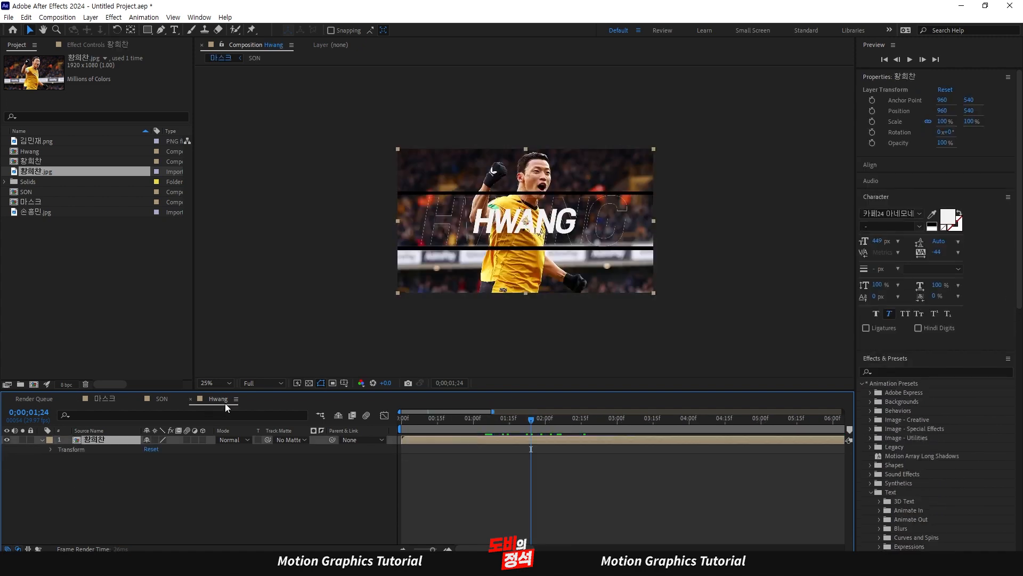
{"action": "left_click", "coordinate": [106, 439]}
{"action": "key", "text": "ctrl+shift+n"}
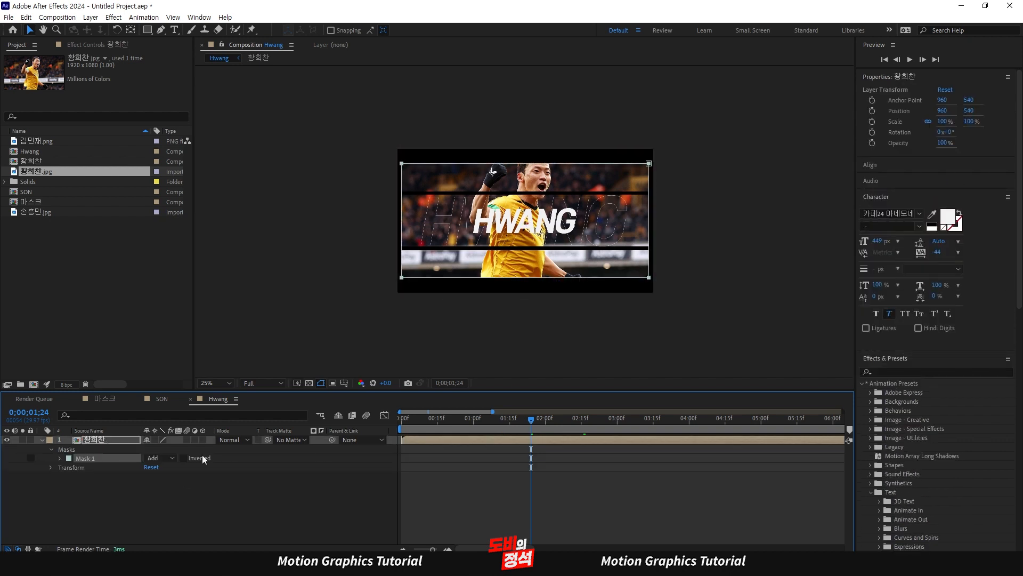
{"action": "left_click_drag", "start_coordinate": [531, 420], "coordinate": [401, 423]}
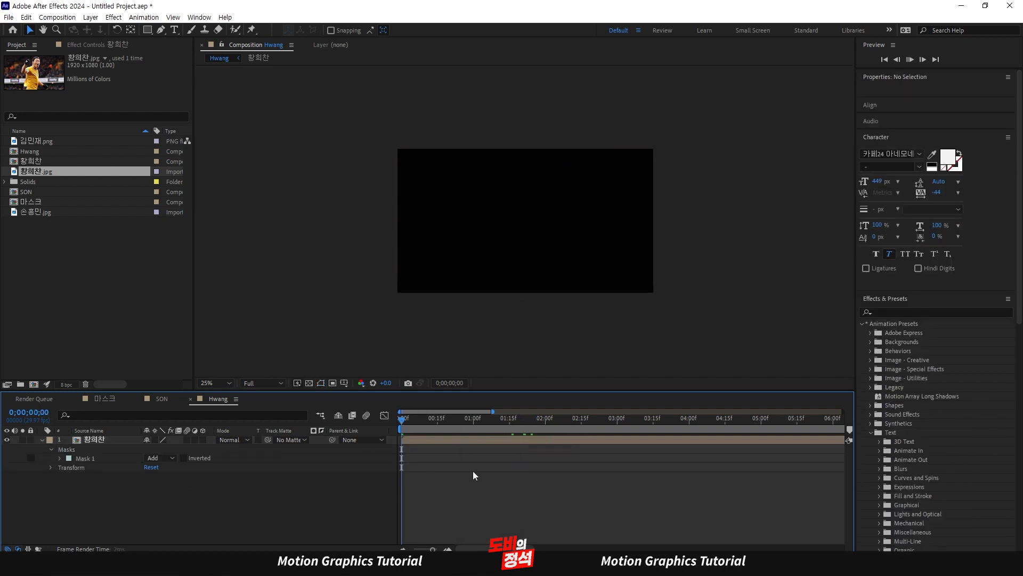
{"action": "left_click_drag", "start_coordinate": [555, 428], "coordinate": [543, 432]}
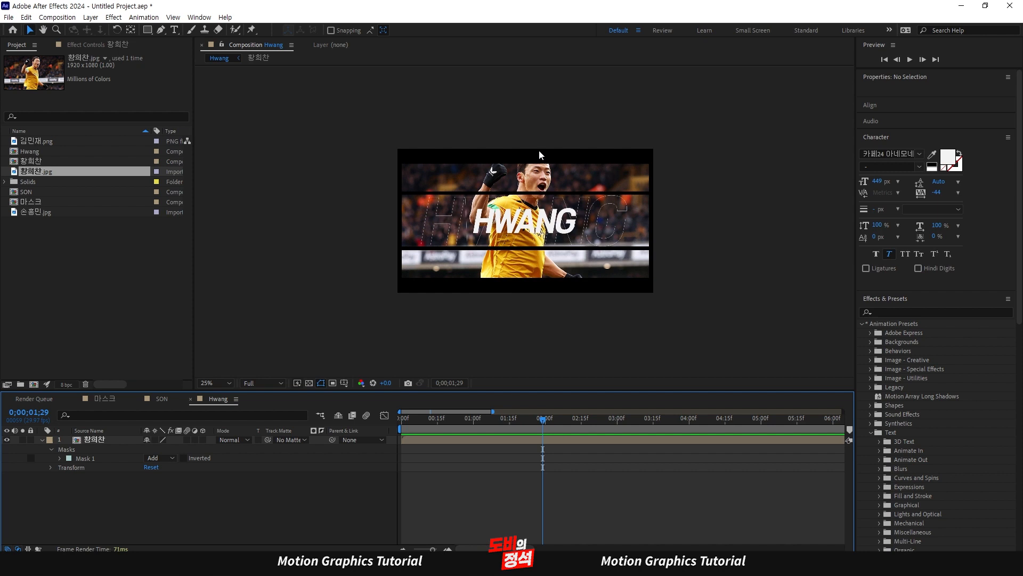
{"action": "scroll", "coordinate": [535, 161], "scroll_direction": "up", "scroll_amount": 1}
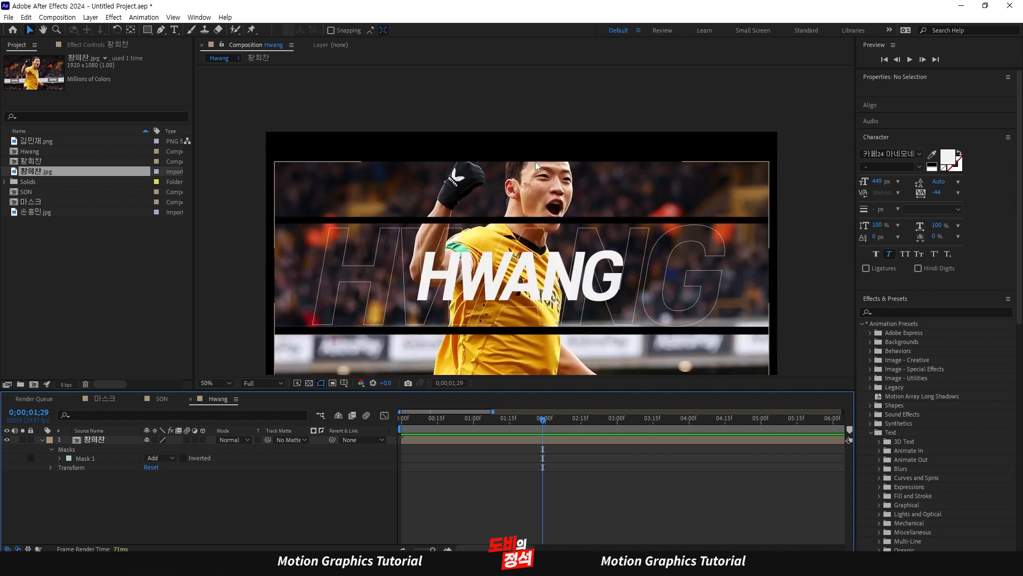
{"action": "scroll", "coordinate": [529, 199], "scroll_direction": "down", "scroll_amount": 1}
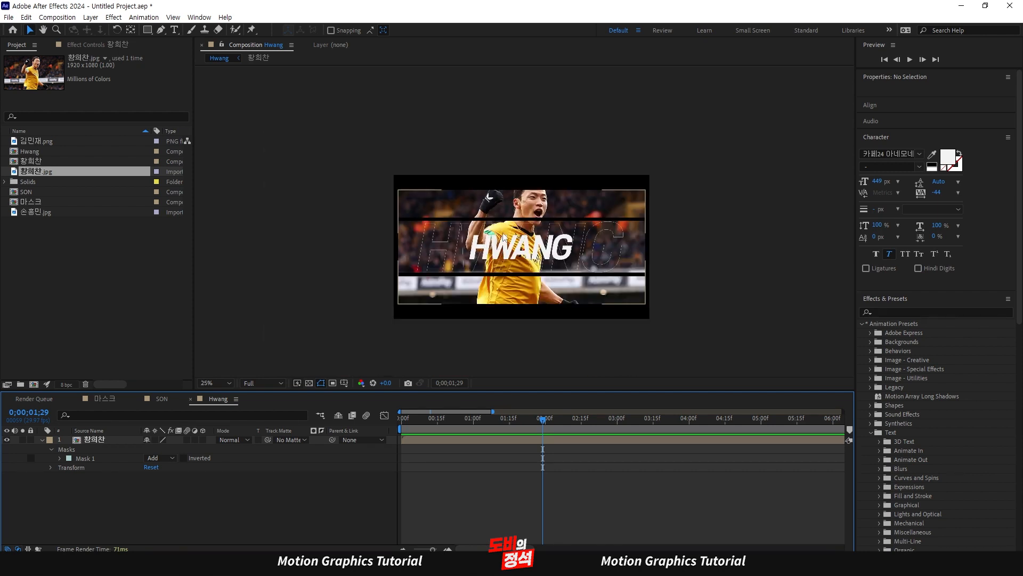
In the 황희찬 pre-comp, move all Position keyframes of 황희찬.jpg down 80 px to y 620, with the time on the last keyframe at 0;00;04;20
{"action": "double_click", "coordinate": [535, 439]}
{"action": "left_click", "coordinate": [455, 466]}
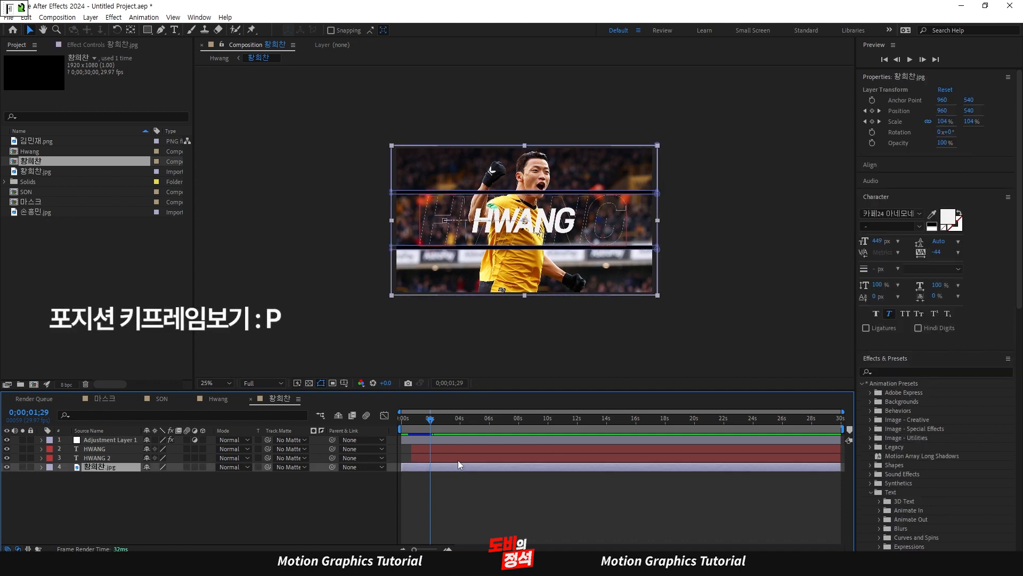
{"action": "key", "text": "p"}
{"action": "left_click_drag", "start_coordinate": [438, 421], "coordinate": [469, 419]}
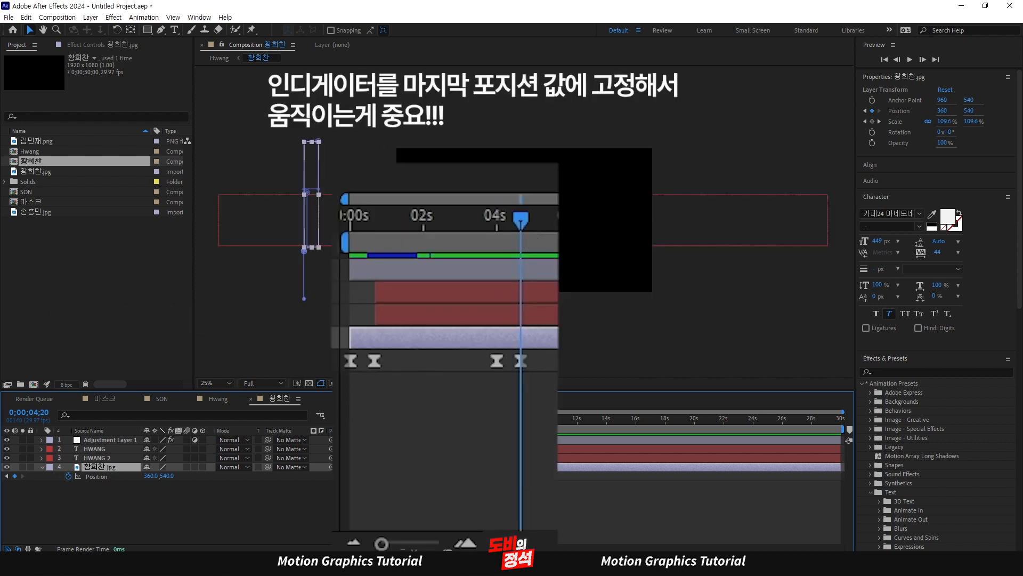
{"action": "left_click_drag", "start_coordinate": [495, 474], "coordinate": [304, 483]}
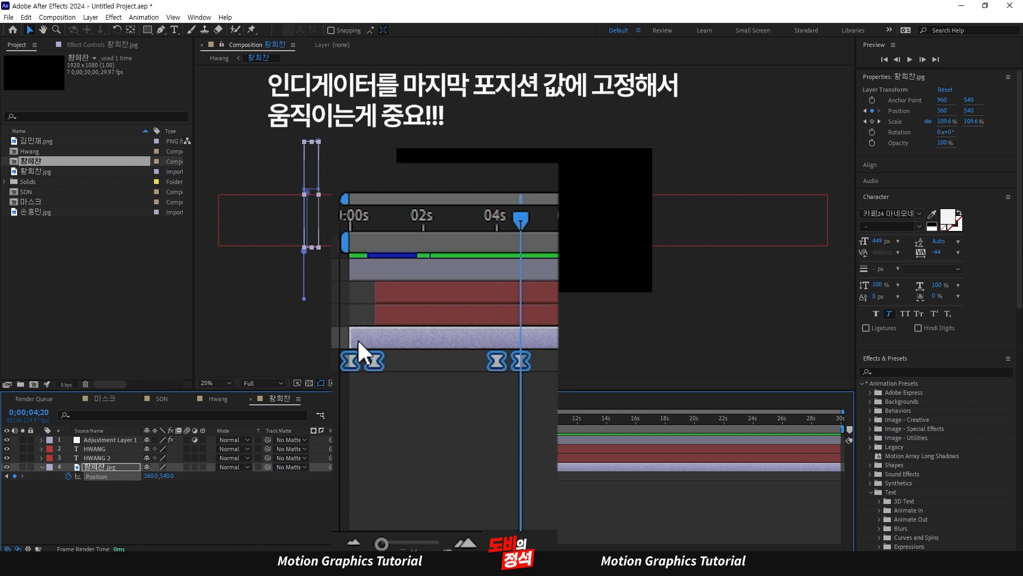
{"action": "left_click", "coordinate": [552, 411]}
{"action": "left_click_drag", "start_coordinate": [524, 221], "coordinate": [336, 221]}
{"action": "left_click_drag", "start_coordinate": [401, 421], "coordinate": [333, 487]}
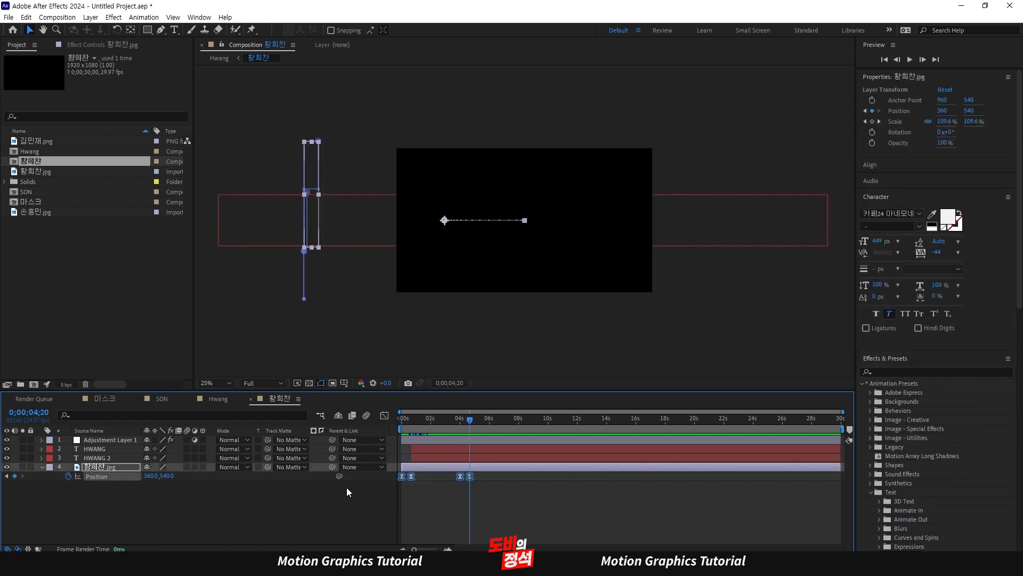
{"action": "key", "text": "shift+Down"}
{"action": "key", "text": "shift+Down"}
{"action": "key", "text": "shift+Down"}
{"action": "key", "text": "shift+Down"}
{"action": "key", "text": "shift+Down"}
{"action": "key", "text": "shift+Down"}
{"action": "key", "text": "shift+Down"}
{"action": "key", "text": "shift+Down"}
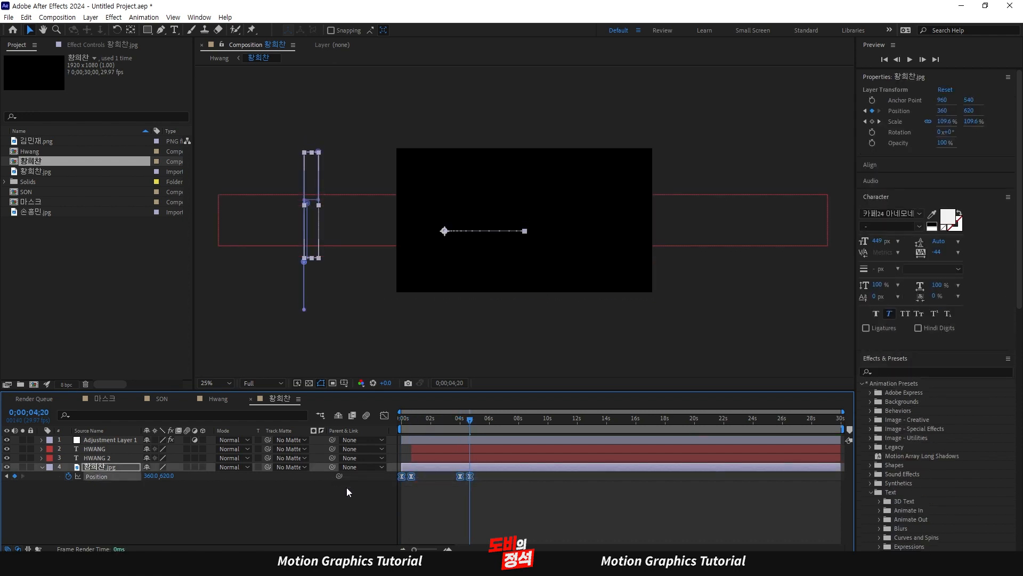
{"action": "key", "text": "space"}
{"action": "left_click", "coordinate": [565, 516]}
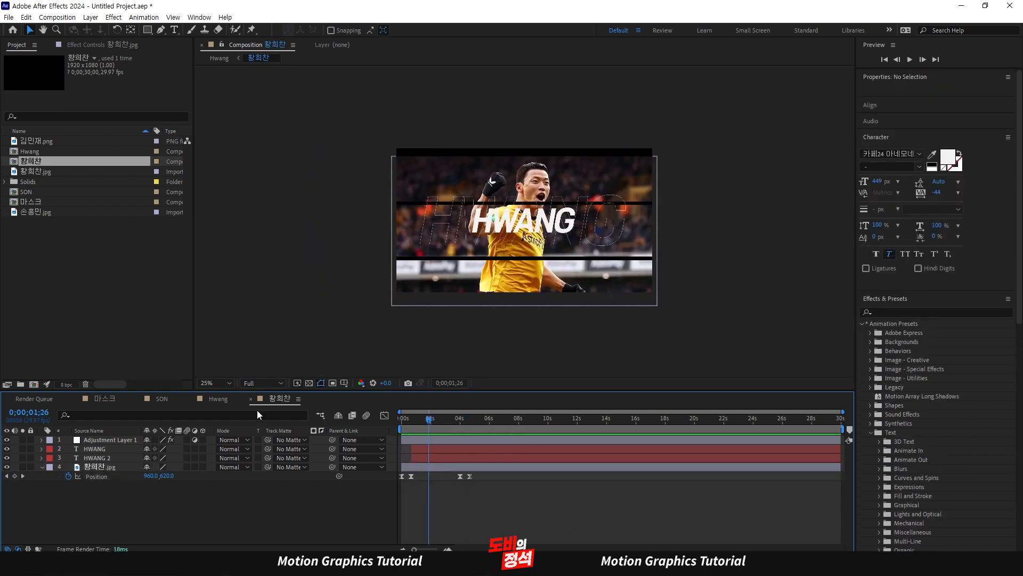
Play back the Hwang composition to check the photo's framing inside the mask
{"action": "left_click", "coordinate": [219, 399]}
{"action": "left_click", "coordinate": [557, 475]}
{"action": "key", "text": "space"}
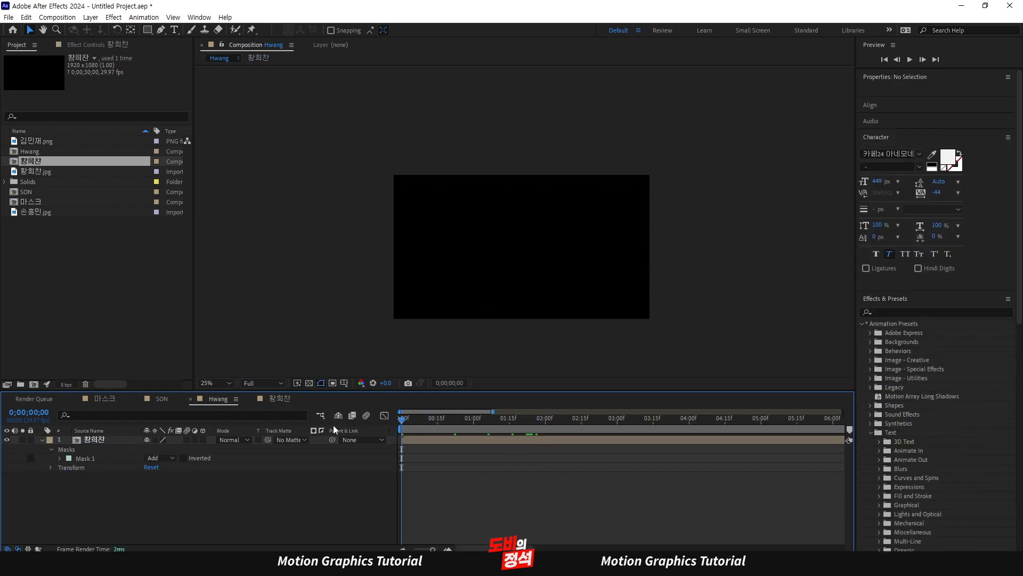
{"action": "left_click", "coordinate": [622, 440]}
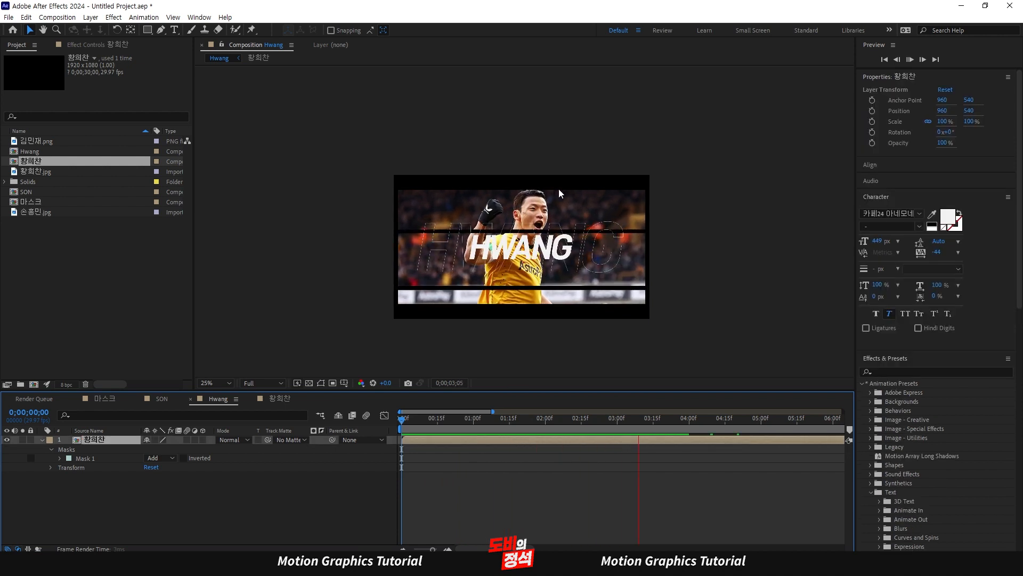
{"action": "double_click", "coordinate": [710, 440]}
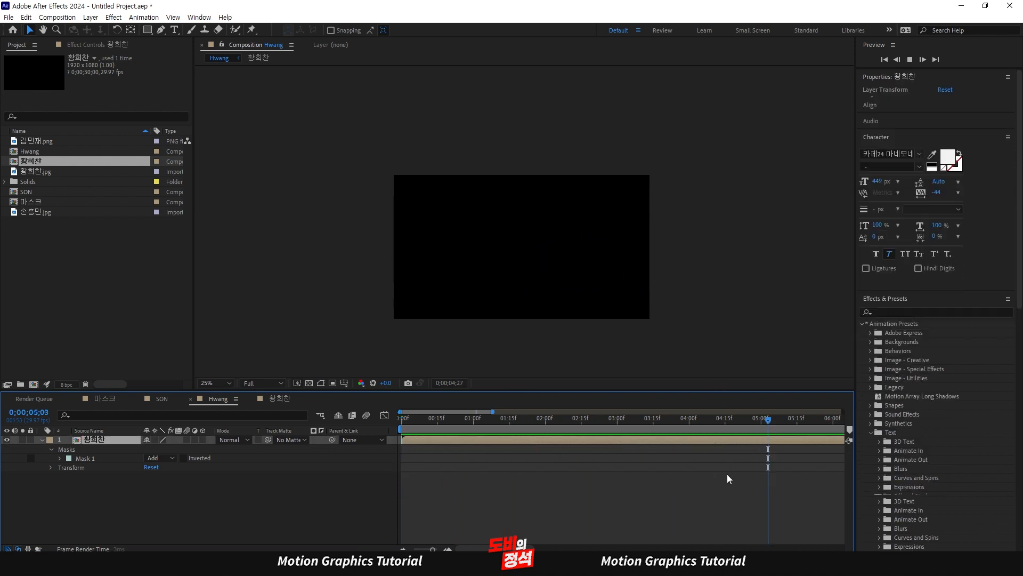
Duplicate the SON composition in the project
{"action": "left_click", "coordinate": [160, 404]}
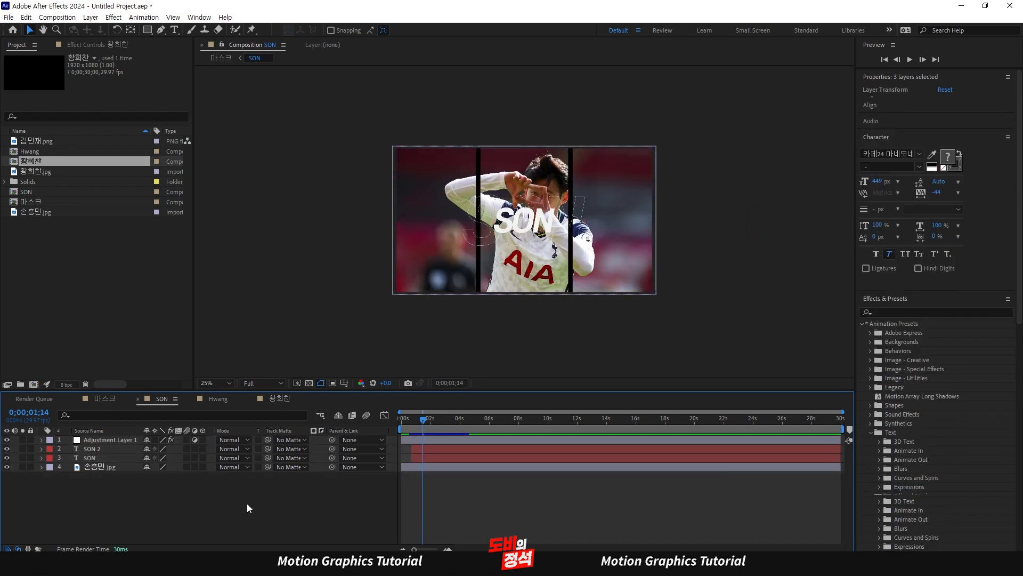
{"action": "left_click", "coordinate": [104, 403]}
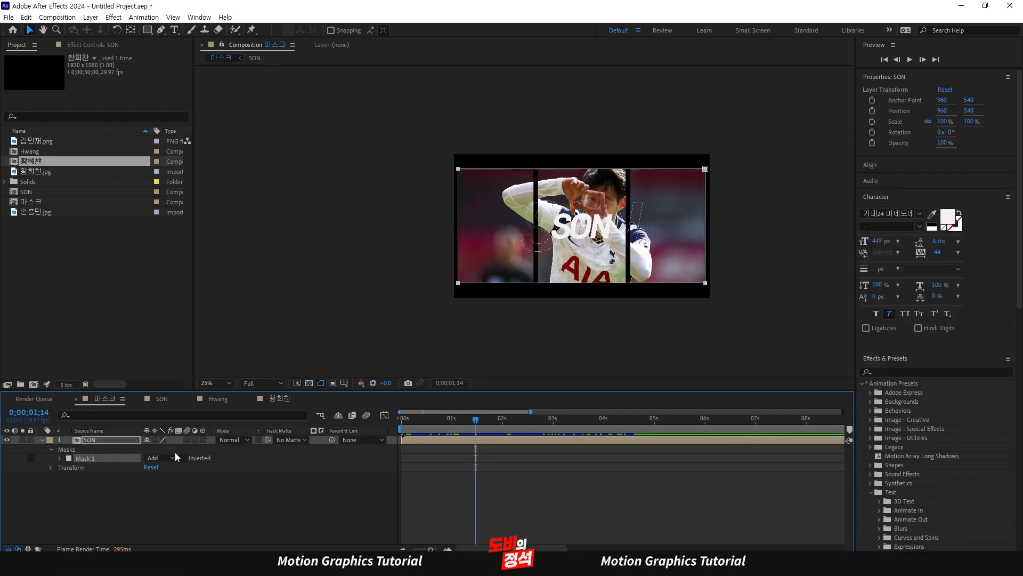
{"action": "left_click", "coordinate": [110, 296]}
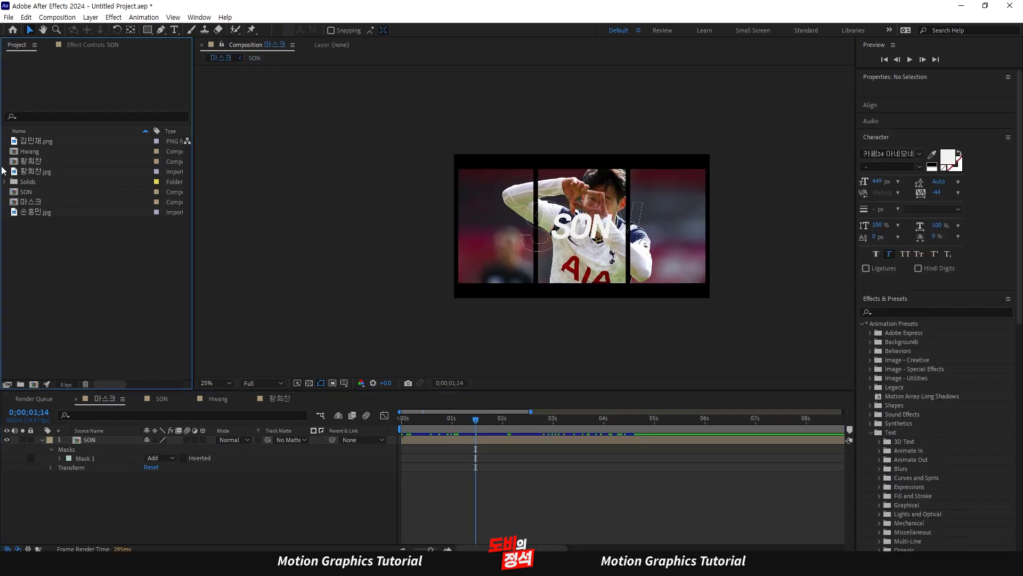
{"action": "left_click", "coordinate": [31, 193]}
{"action": "left_click", "coordinate": [82, 261]}
{"action": "left_click", "coordinate": [37, 194]}
{"action": "key", "text": "ctrl+d"}
{"action": "left_click", "coordinate": [84, 302]}
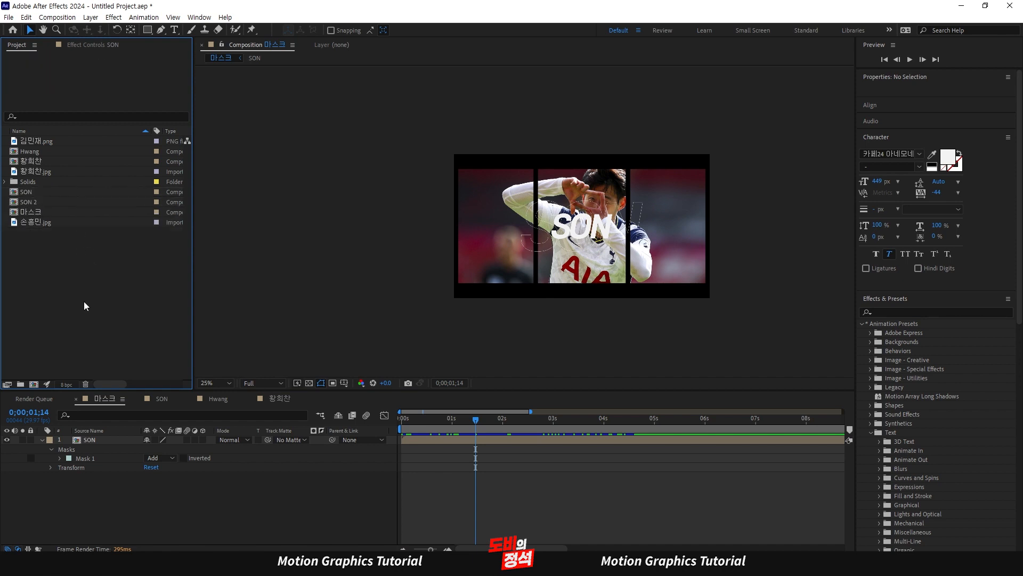
Rename the duplicated SON composition to 김민재 and open it
{"action": "left_click", "coordinate": [37, 201]}
{"action": "key", "text": "Return"}
{"action": "key", "text": "BackSpace"}
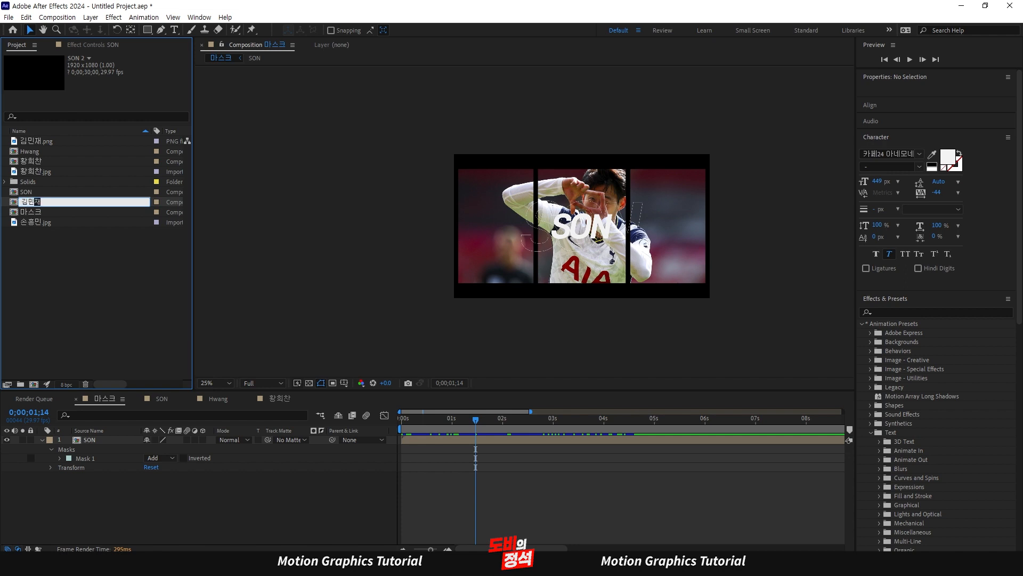
{"action": "type", "text": "김민재"}
{"action": "key", "text": "Return"}
{"action": "double_click", "coordinate": [40, 141]}
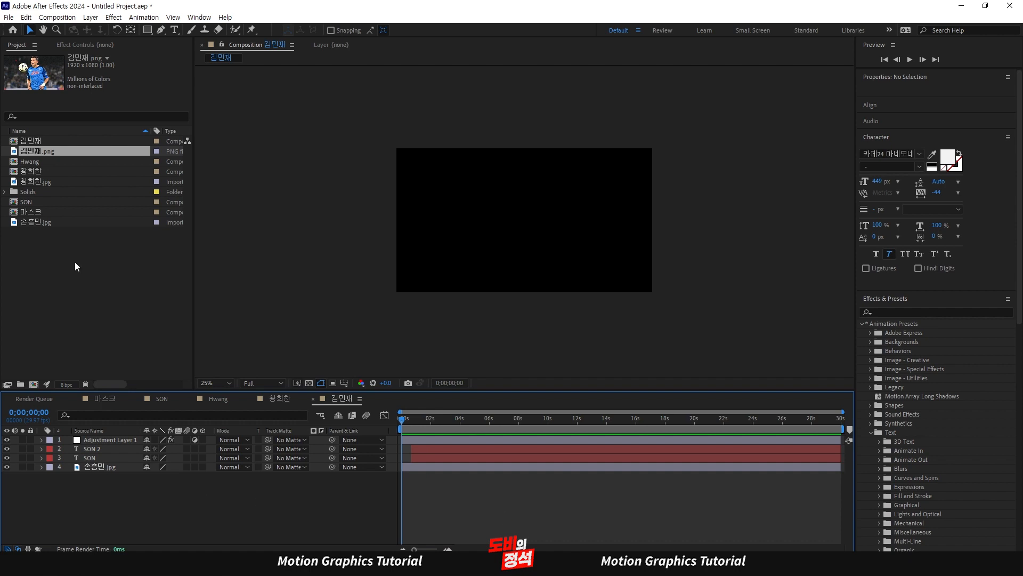
Add 김민재.png to the 김민재 composition and place it below the title layers, directly above 손흥민.jpg
{"action": "left_click", "coordinate": [75, 261]}
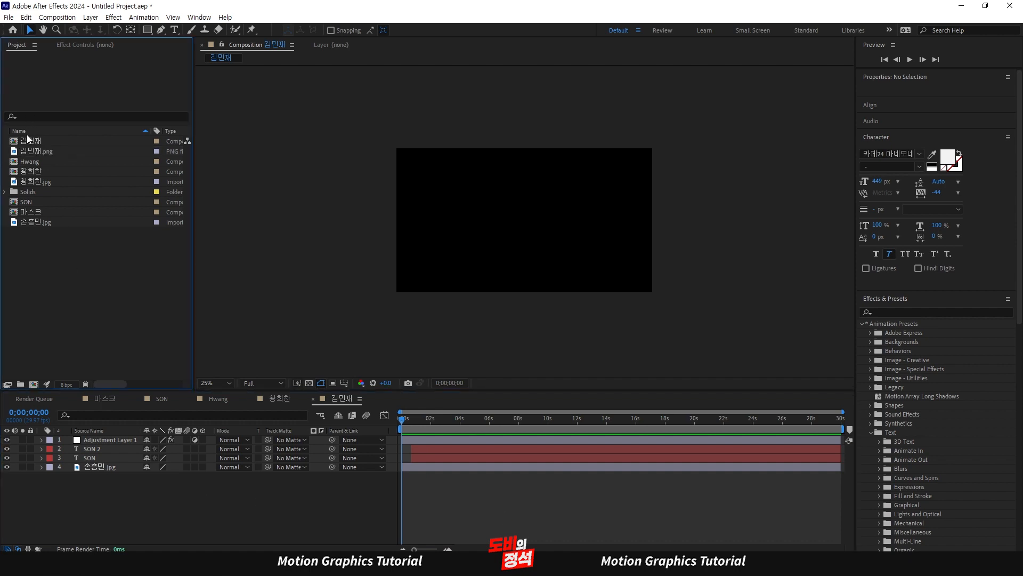
{"action": "left_click_drag", "start_coordinate": [38, 151], "coordinate": [97, 478]}
{"action": "left_click", "coordinate": [106, 469]}
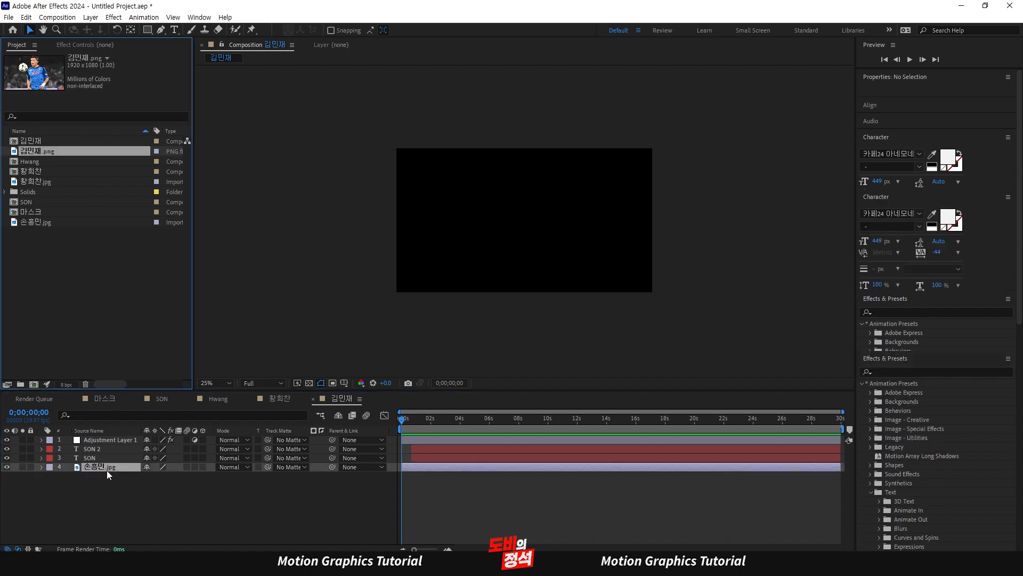
{"action": "left_click", "coordinate": [136, 485]}
{"action": "left_click", "coordinate": [62, 198]}
{"action": "left_click", "coordinate": [36, 148]}
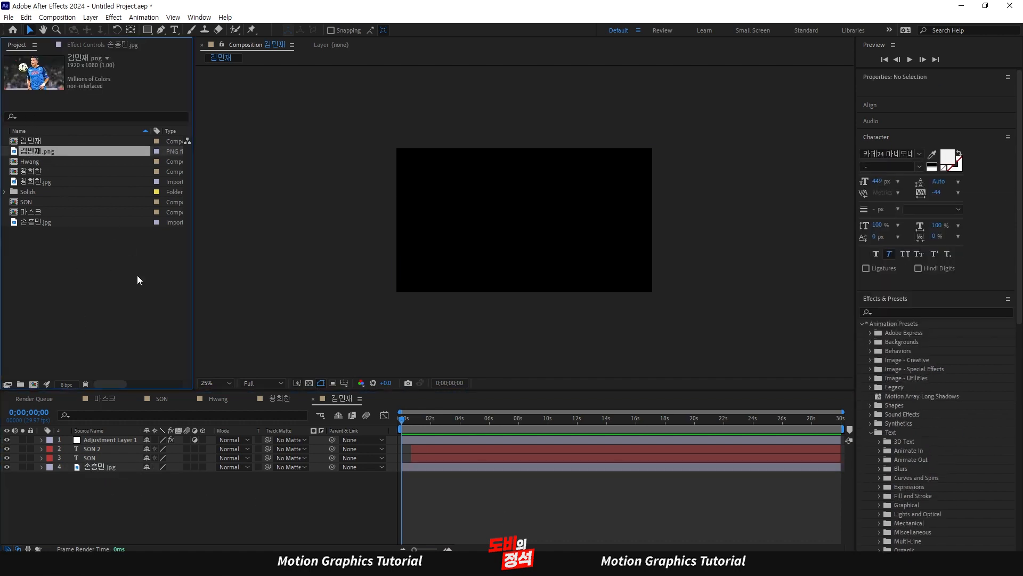
{"action": "key", "text": "ctrl+slash"}
{"action": "key", "text": "ctrl+bracketleft"}
{"action": "key", "text": "ctrl+bracketleft"}
{"action": "key", "text": "ctrl+bracketleft"}
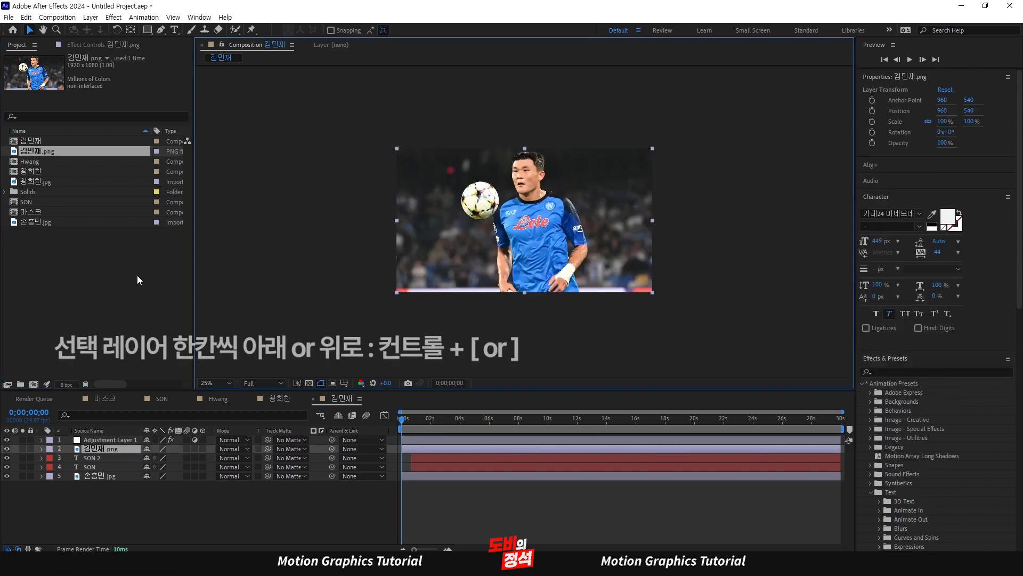
{"action": "left_click", "coordinate": [132, 500]}
Copy all Mask Path, Position and Scale keyframes from the 손흥민.jpg layer and delete that layer
{"action": "left_click", "coordinate": [104, 476]}
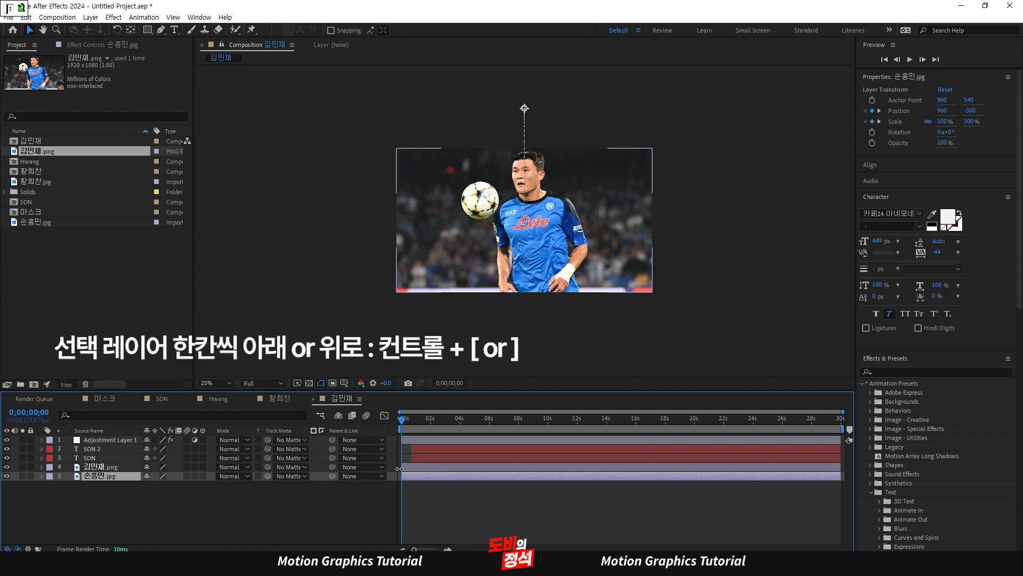
{"action": "key", "text": "u"}
{"action": "scroll", "coordinate": [590, 518], "scroll_direction": "down", "scroll_amount": 1}
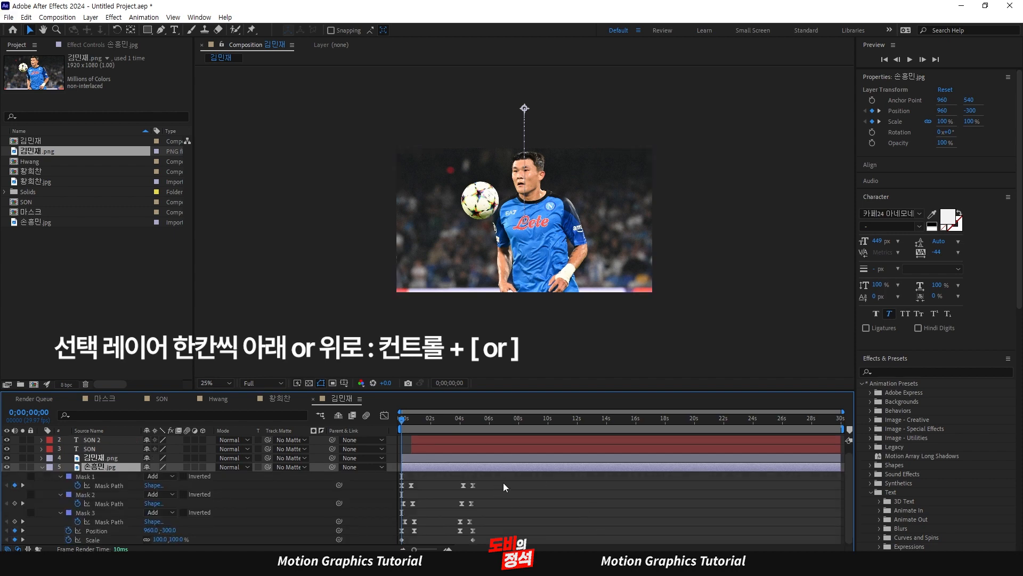
{"action": "left_click_drag", "start_coordinate": [503, 482], "coordinate": [318, 544]}
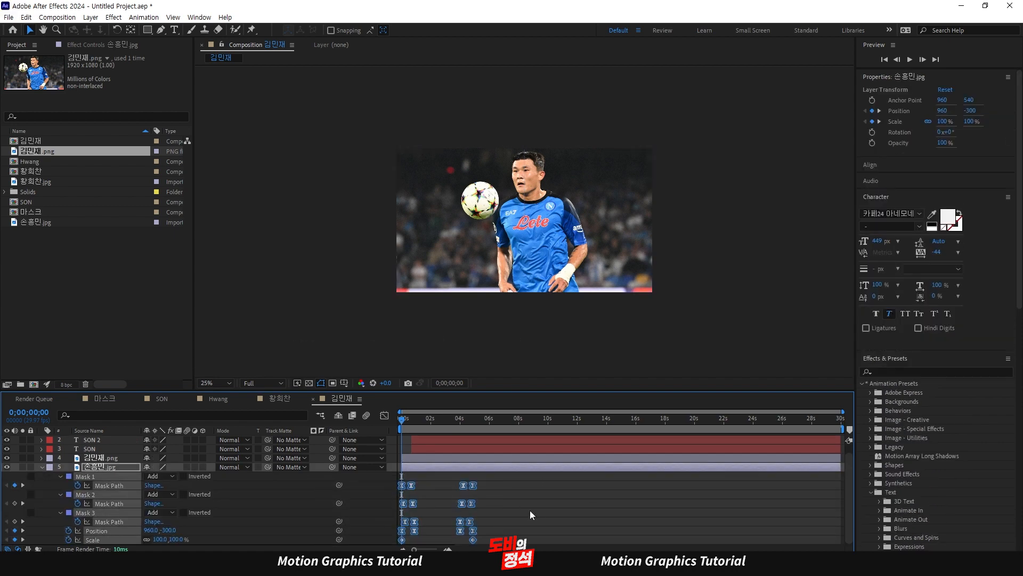
{"action": "left_click", "coordinate": [97, 467]}
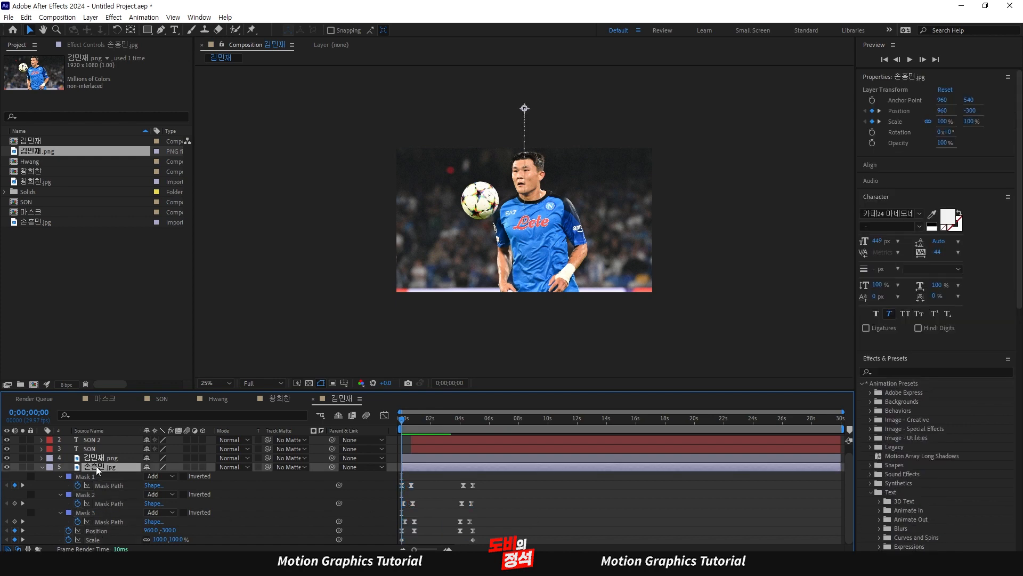
{"action": "key", "text": "Delete"}
{"action": "left_click", "coordinate": [103, 466]}
{"action": "left_click", "coordinate": [104, 478]}
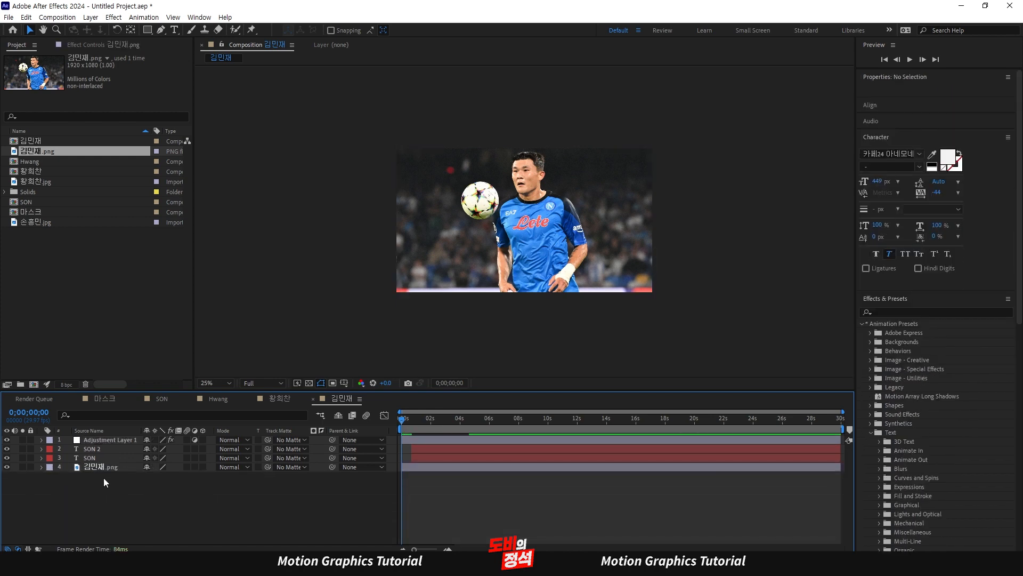
Paste the copied masks and keyframes onto the 김민재.png layer and preview the scene
{"action": "left_click", "coordinate": [114, 469]}
{"action": "left_click", "coordinate": [142, 487]}
{"action": "key", "text": "space"}
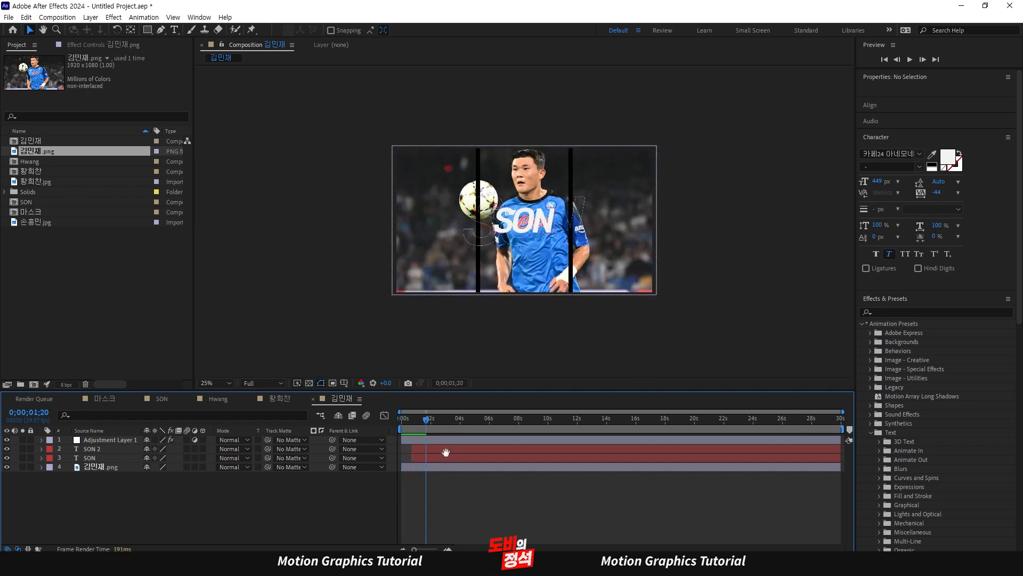
Change both SON titles in the 김민재 composition to KIM and preview the scene
{"action": "key", "text": "space"}
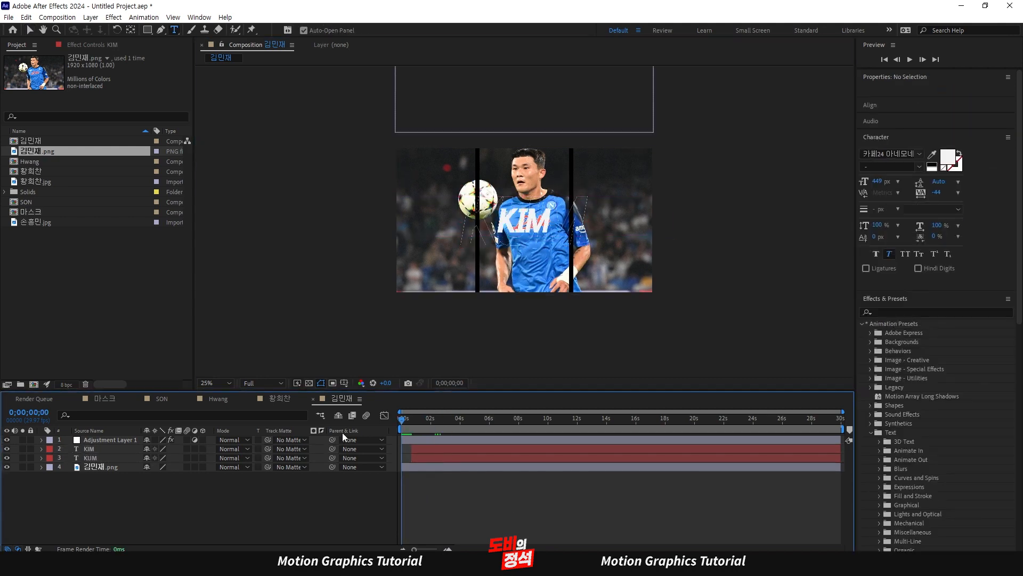
{"action": "key", "text": "space"}
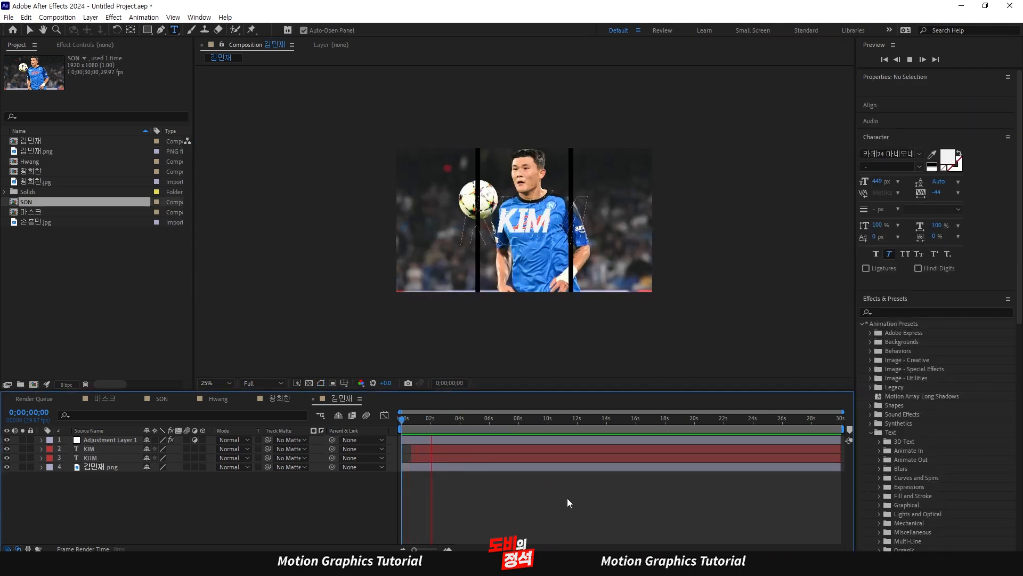
{"action": "key", "text": "space"}
{"action": "left_click", "coordinate": [474, 470]}
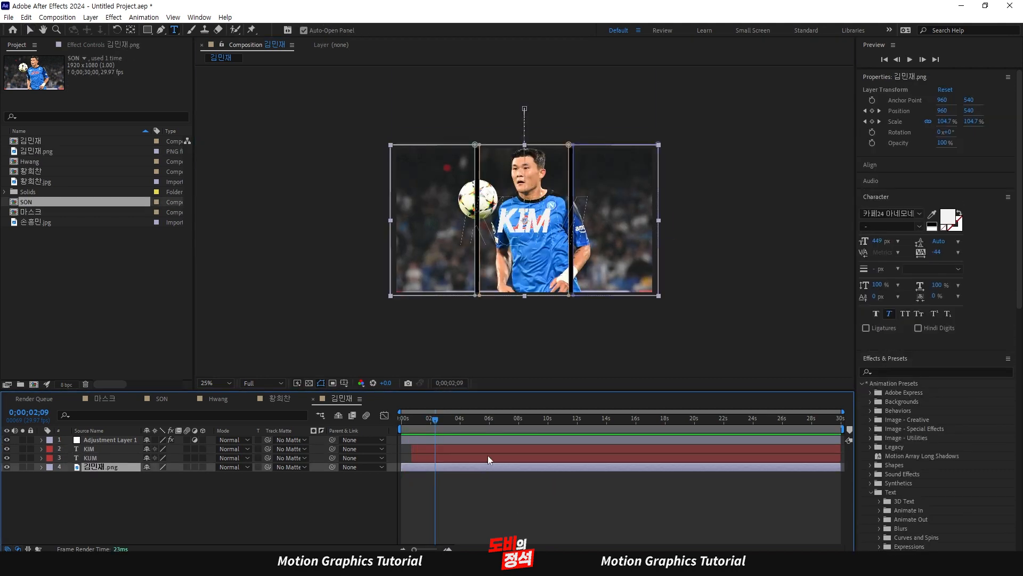
{"action": "key", "text": "ctrl+a"}
{"action": "key", "text": "ctrl+shift+c"}
{"action": "type", "text": "김민재 사진"}
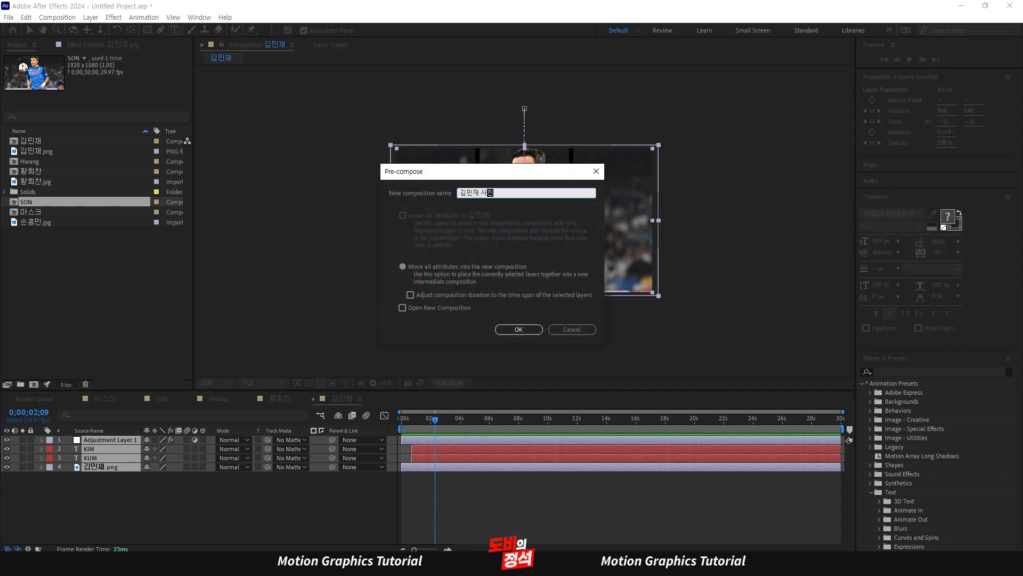
{"action": "key", "text": "Return"}
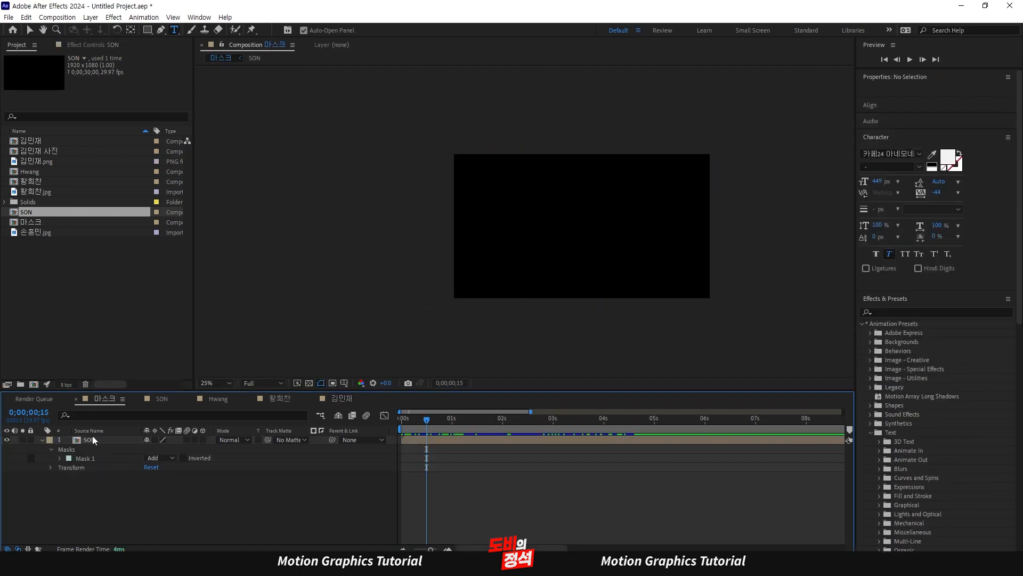
Copy Mask 1 from the SON layer in the 마스크 composition and paste it onto the 김민재 사진 layer
{"action": "left_click", "coordinate": [88, 459]}
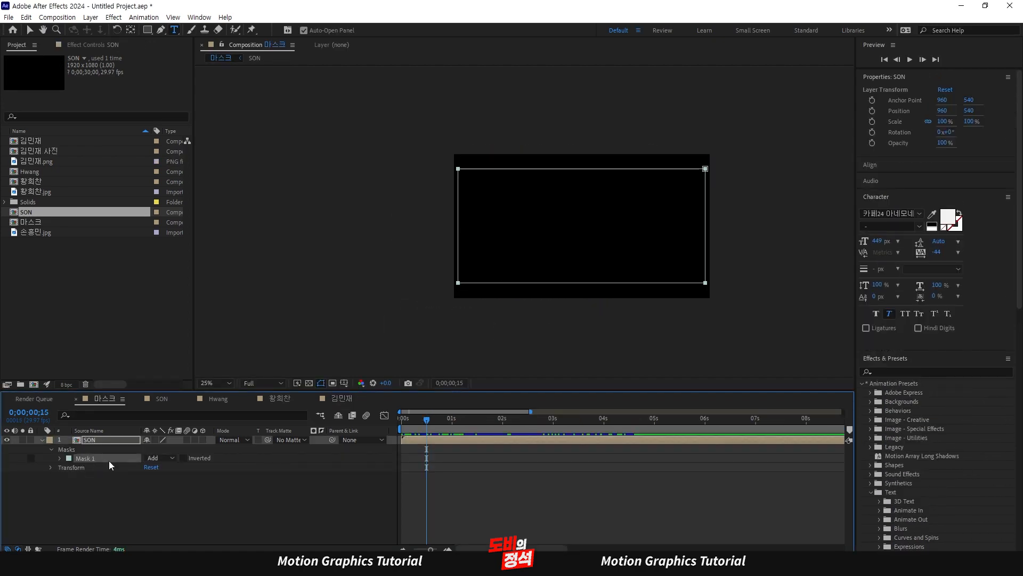
{"action": "left_click", "coordinate": [343, 398]}
{"action": "left_click", "coordinate": [445, 438]}
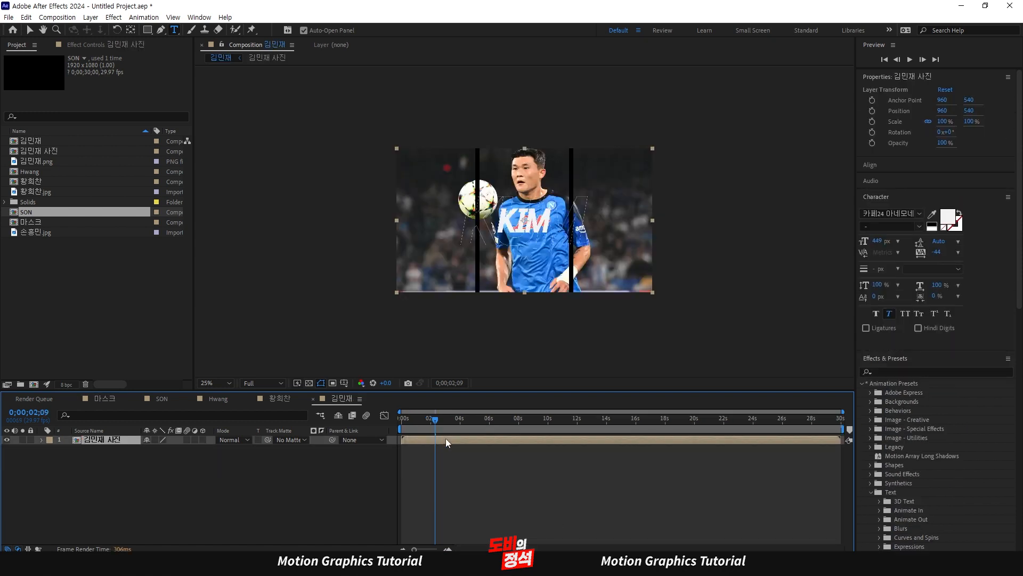
{"action": "left_click", "coordinate": [525, 490]}
{"action": "left_click_drag", "start_coordinate": [445, 427], "coordinate": [496, 436]}
{"action": "double_click", "coordinate": [506, 441]}
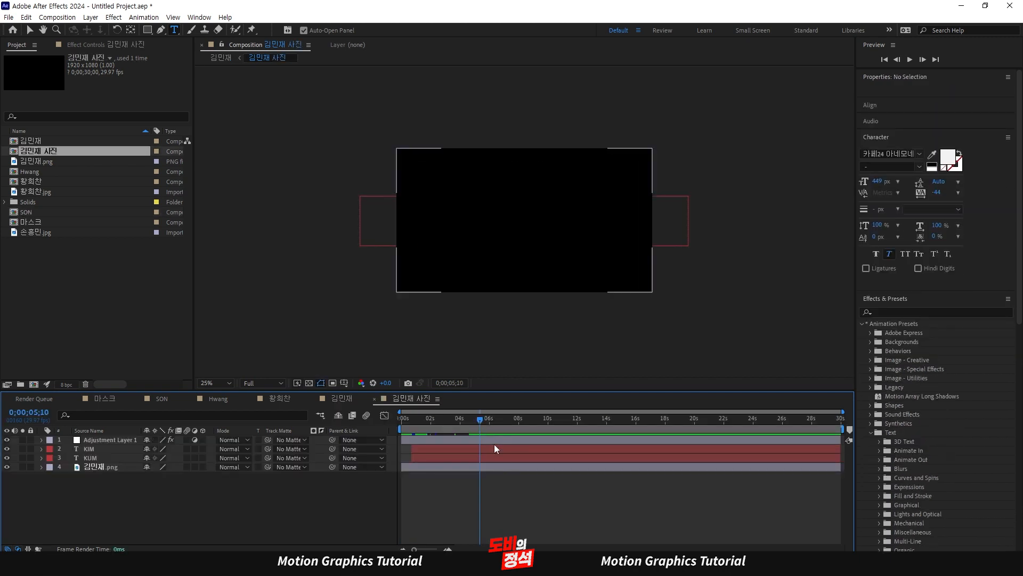
{"action": "left_click", "coordinate": [507, 467]}
{"action": "key", "text": "p"}
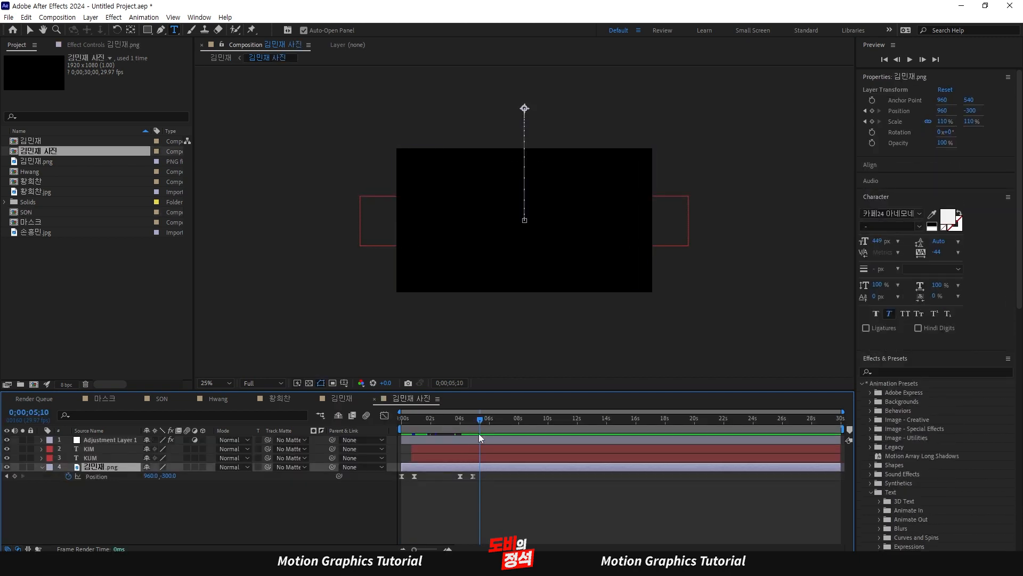
{"action": "left_click_drag", "start_coordinate": [480, 423], "coordinate": [473, 425]}
{"action": "left_click_drag", "start_coordinate": [527, 503], "coordinate": [379, 474]}
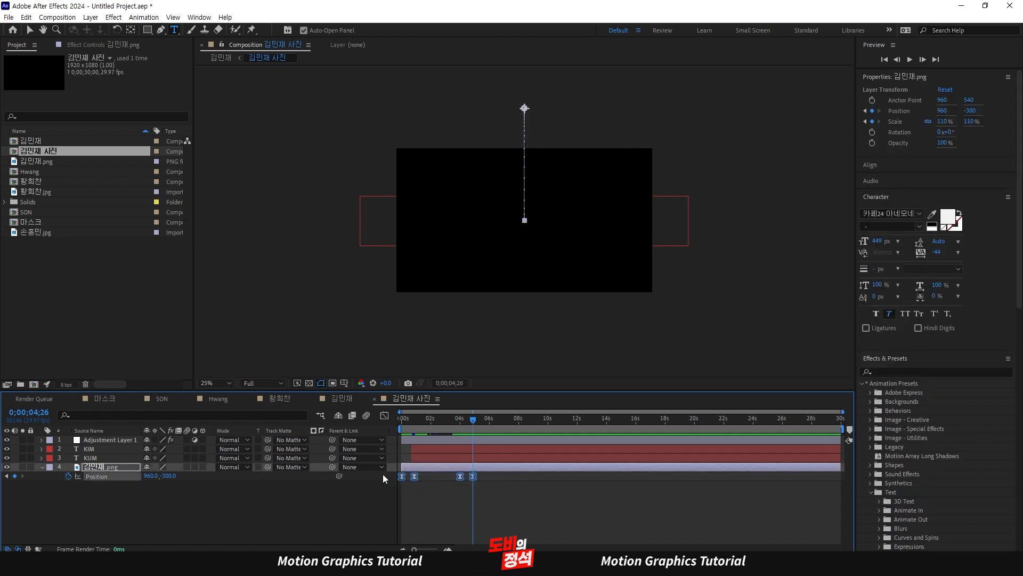
{"action": "key", "text": "shift+Down"}
{"action": "key", "text": "shift+Down"}
{"action": "key", "text": "shift+Down"}
{"action": "key", "text": "shift+Down"}
{"action": "key", "text": "shift+Down"}
{"action": "key", "text": "shift+Down"}
{"action": "key", "text": "shift+Down"}
{"action": "key", "text": "shift+Down"}
{"action": "key", "text": "shift+Down"}
{"action": "key", "text": "shift+Down"}
{"action": "key", "text": "shift+Down"}
{"action": "key", "text": "shift+Down"}
{"action": "key", "text": "space"}
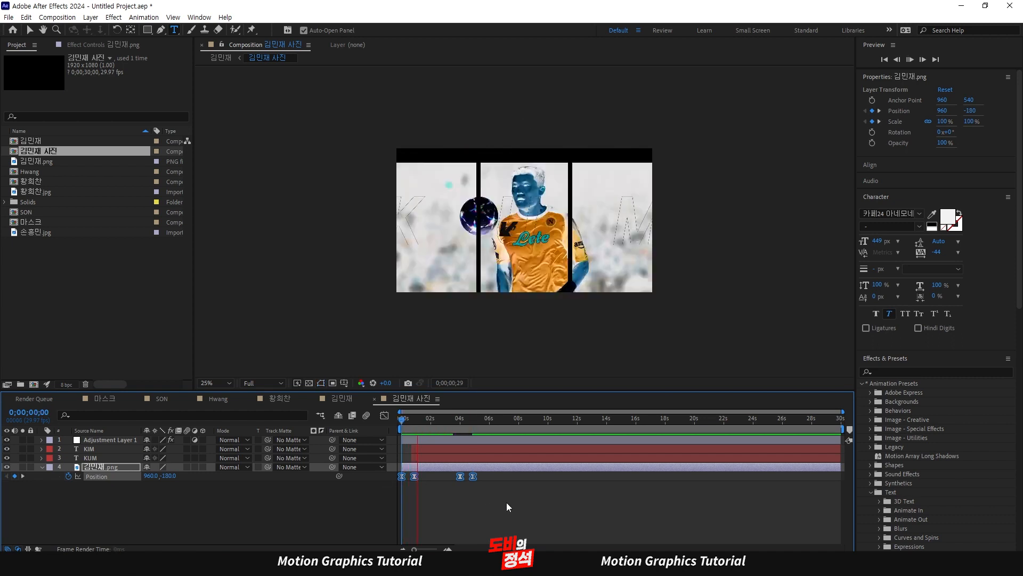
{"action": "key", "text": "space"}
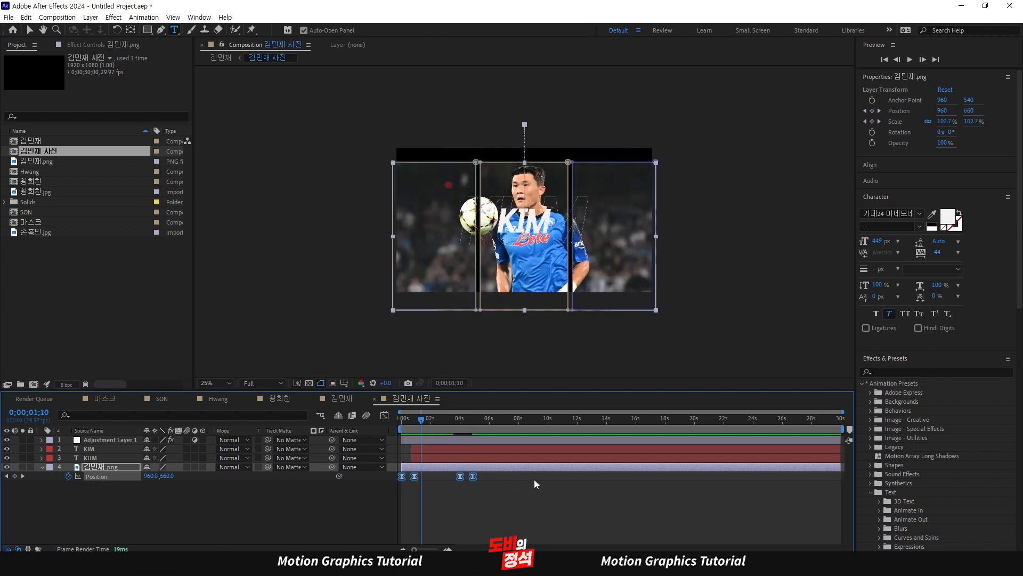
{"action": "left_click", "coordinate": [536, 486]}
{"action": "key", "text": "Tab"}
{"action": "left_click", "coordinate": [488, 502]}
{"action": "left_click", "coordinate": [602, 510]}
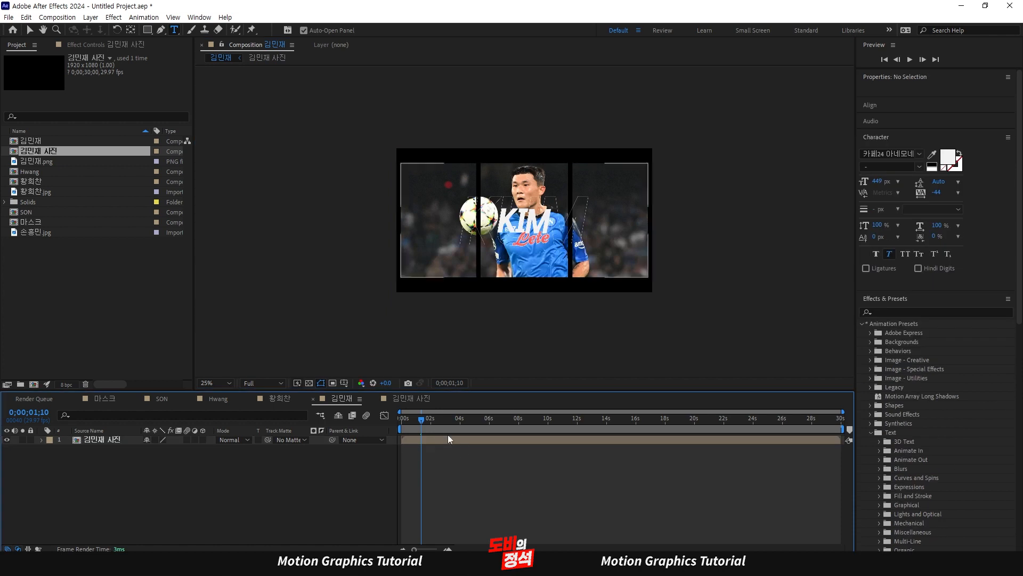
{"action": "key", "text": "Home"}
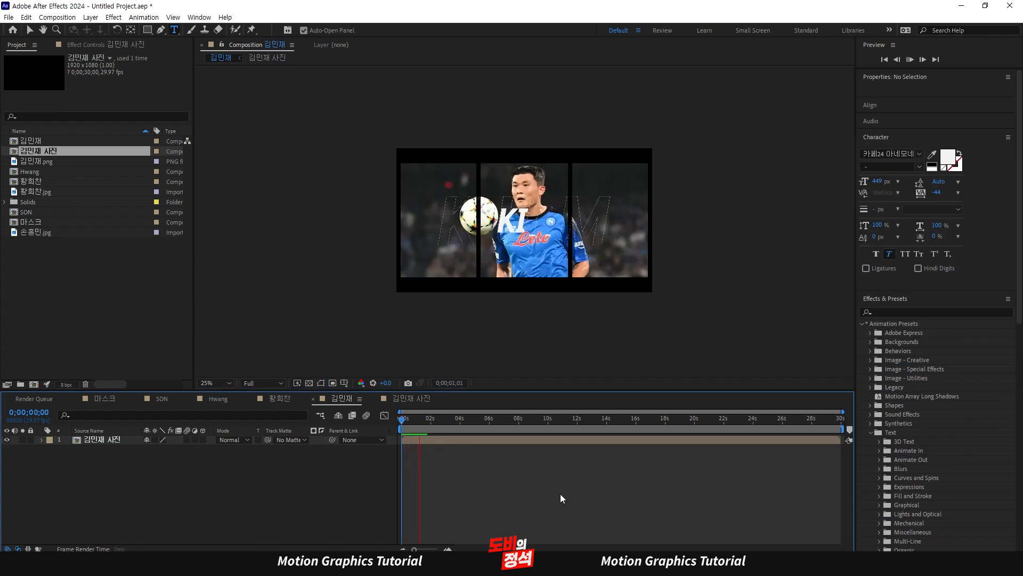
{"action": "left_click_drag", "start_coordinate": [478, 422], "coordinate": [432, 460]}
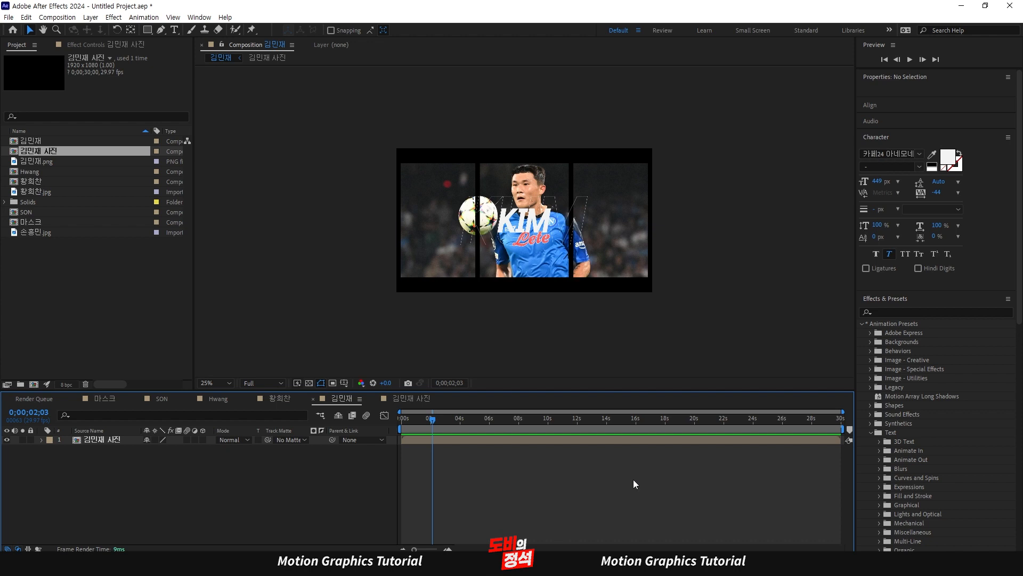
Create a new 1920x1080, 29.97 fps, 30-second composition named 최종컴프
{"action": "key", "text": "ctrl+n"}
{"action": "key", "text": "BackSpace"}
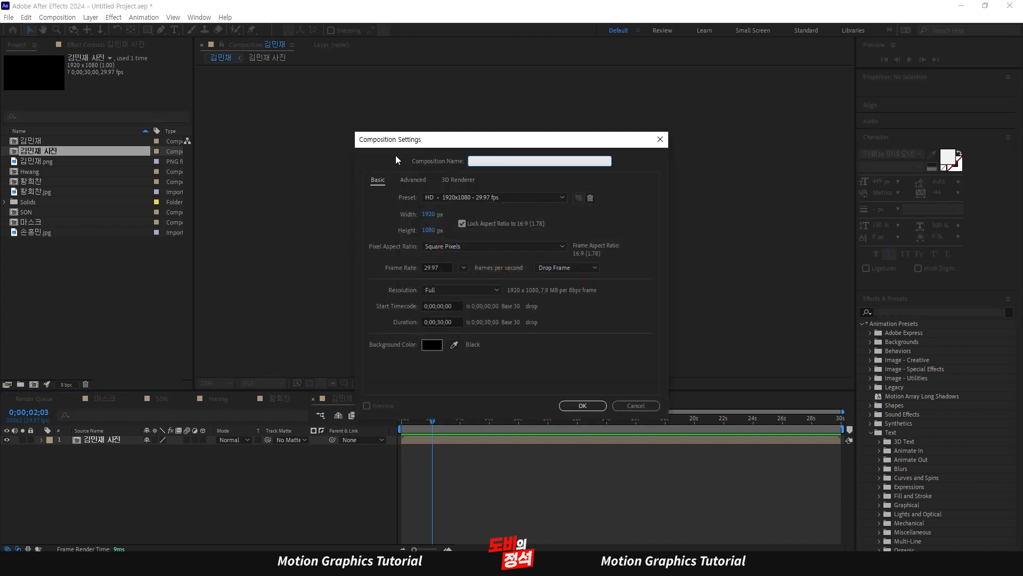
{"action": "type", "text": "최종컴프"}
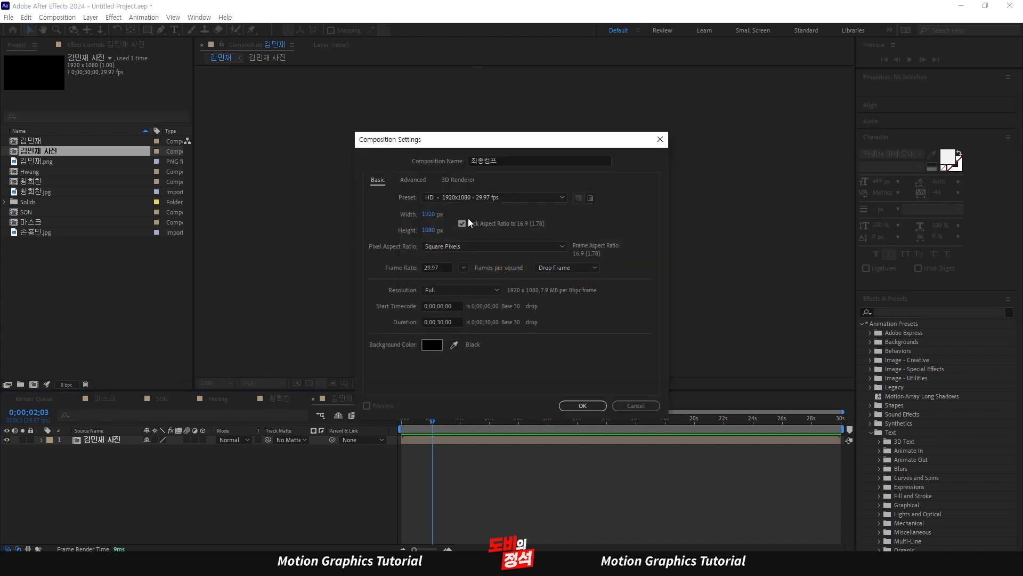
{"action": "left_click", "coordinate": [583, 406]}
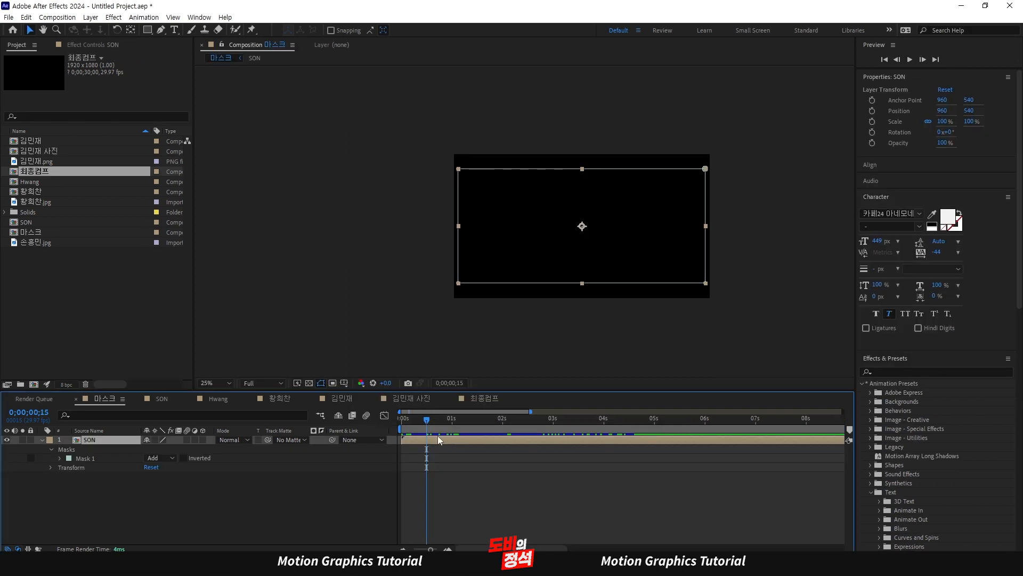
Copy the masked SON, 황희찬 and 김민재 사진 layers from their compositions into 최종컴프, with SON at the bottom of the stack
{"action": "left_click", "coordinate": [511, 466]}
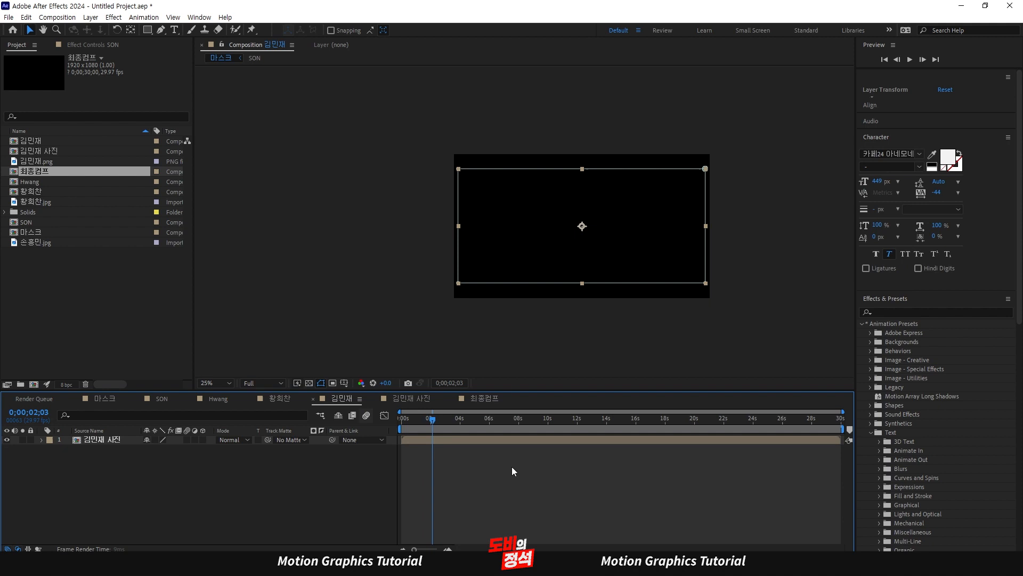
{"action": "left_click", "coordinate": [475, 398]}
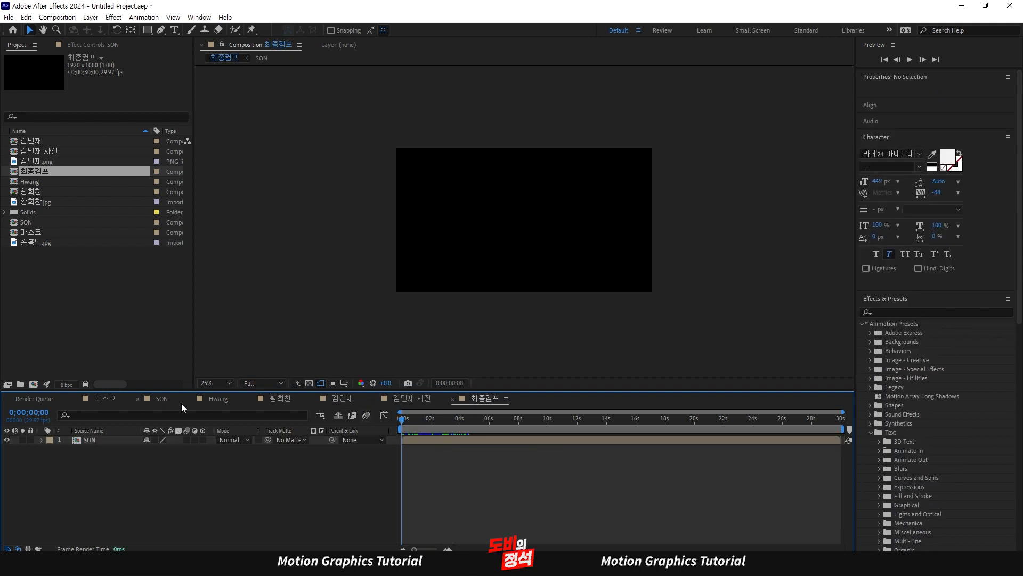
{"action": "left_click", "coordinate": [216, 397]}
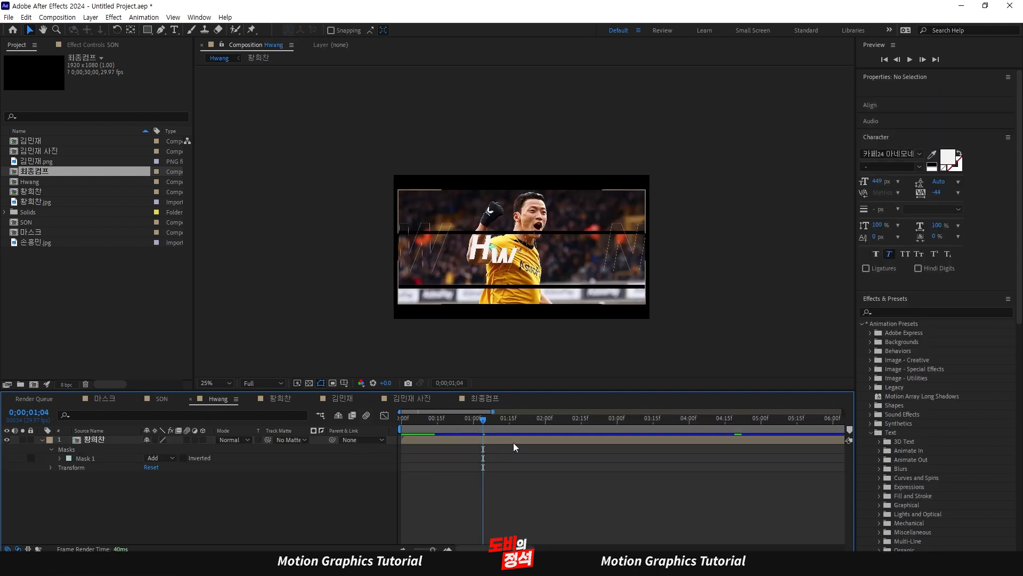
{"action": "left_click", "coordinate": [526, 437]}
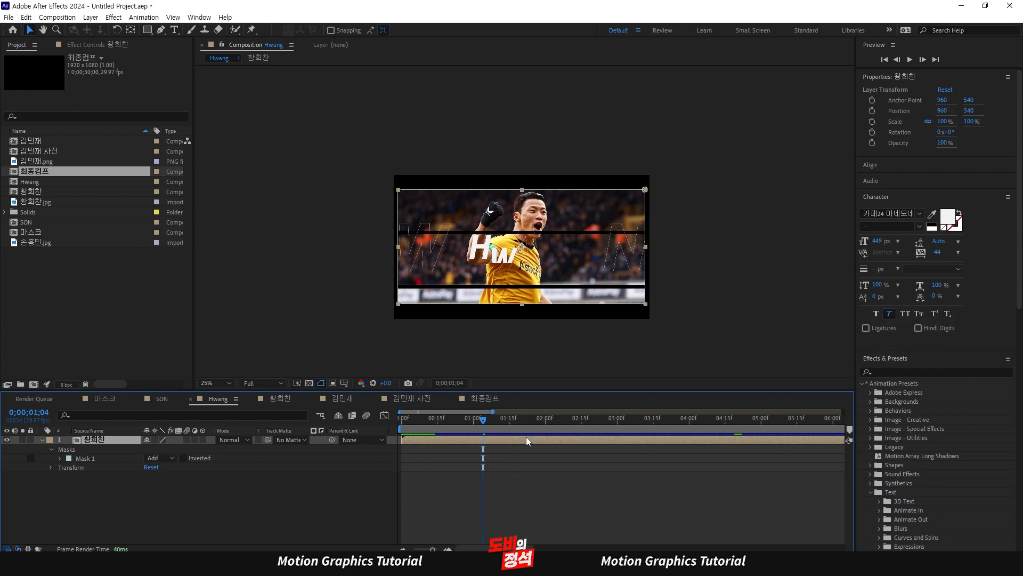
{"action": "left_click", "coordinate": [486, 398]}
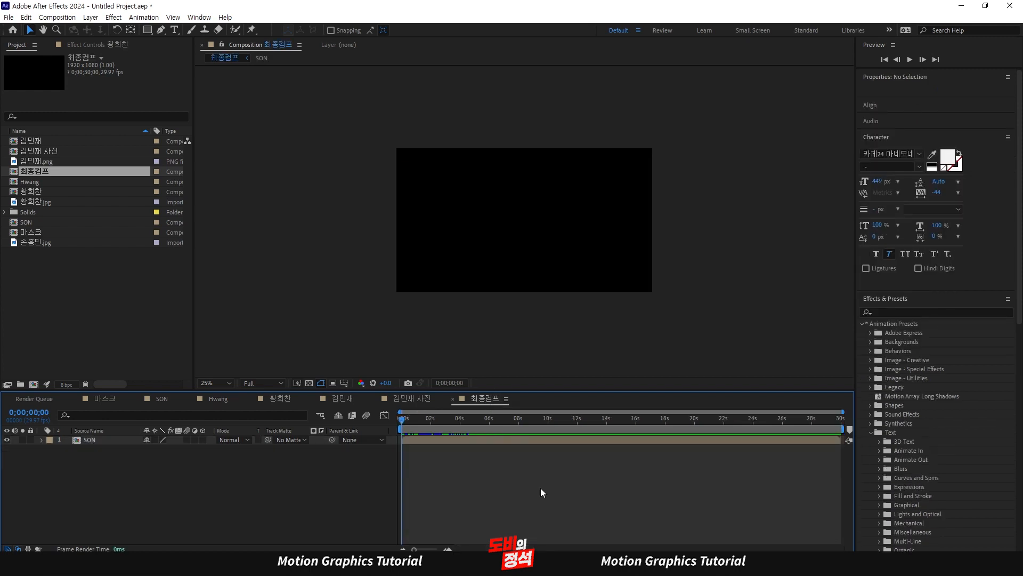
{"action": "left_click", "coordinate": [342, 398]}
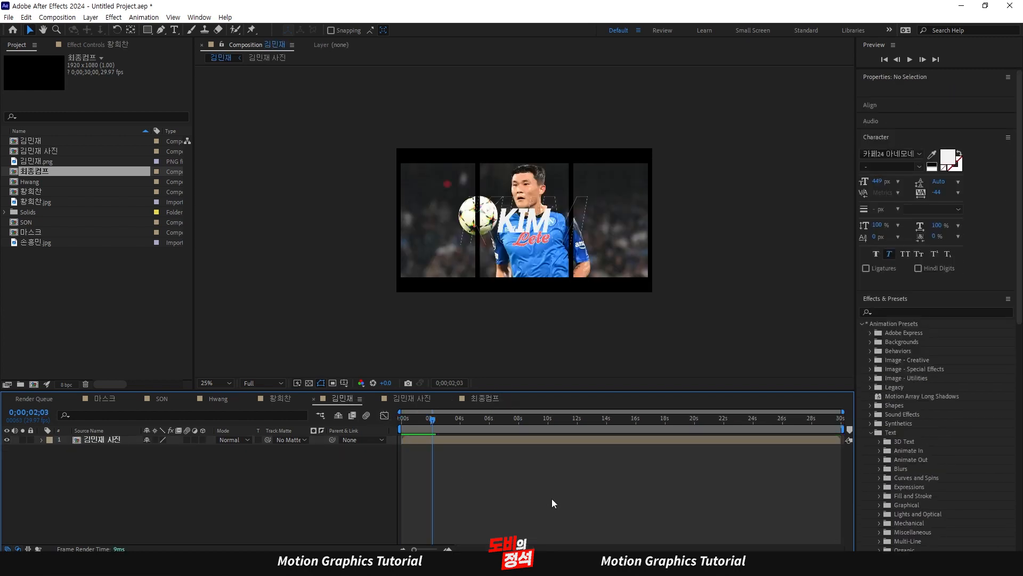
{"action": "left_click", "coordinate": [475, 439]}
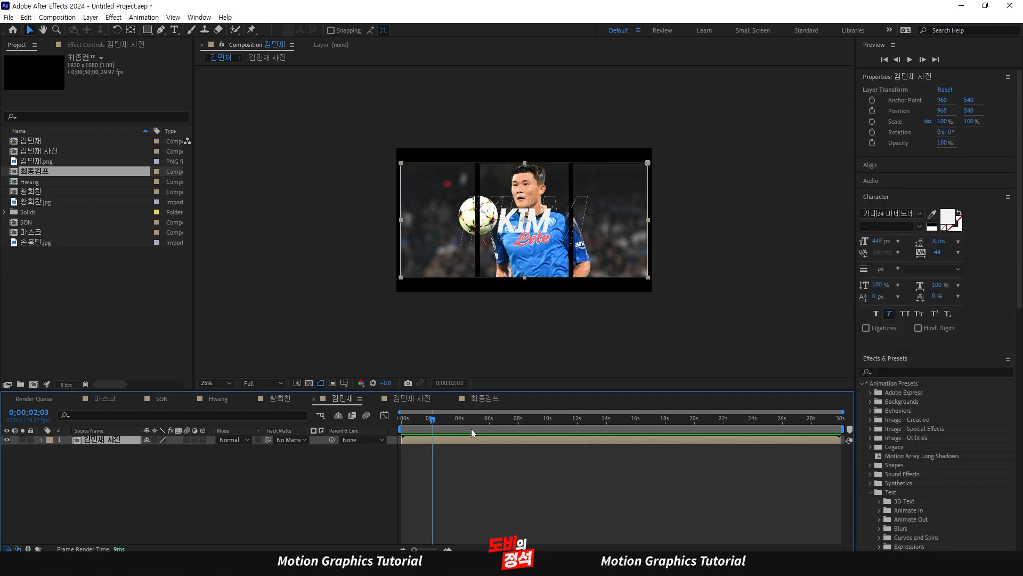
{"action": "left_click", "coordinate": [478, 403]}
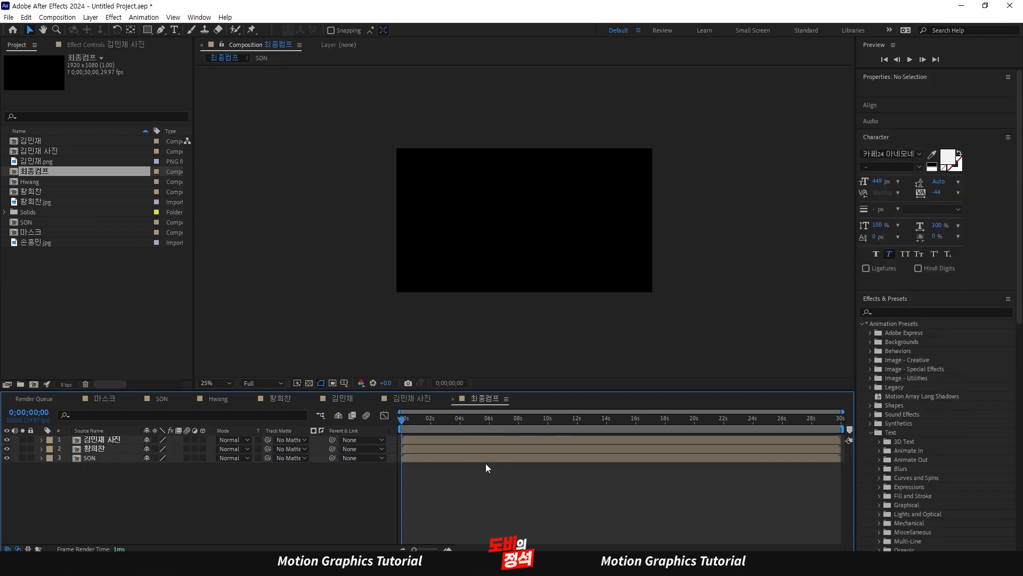
Shift the 김민재 사진 and 황희찬 layers together so they start at about 7 seconds
{"action": "left_click_drag", "start_coordinate": [411, 420], "coordinate": [544, 455]}
{"action": "left_click", "coordinate": [456, 441]}
{"action": "left_click", "coordinate": [438, 449], "text": "shift"}
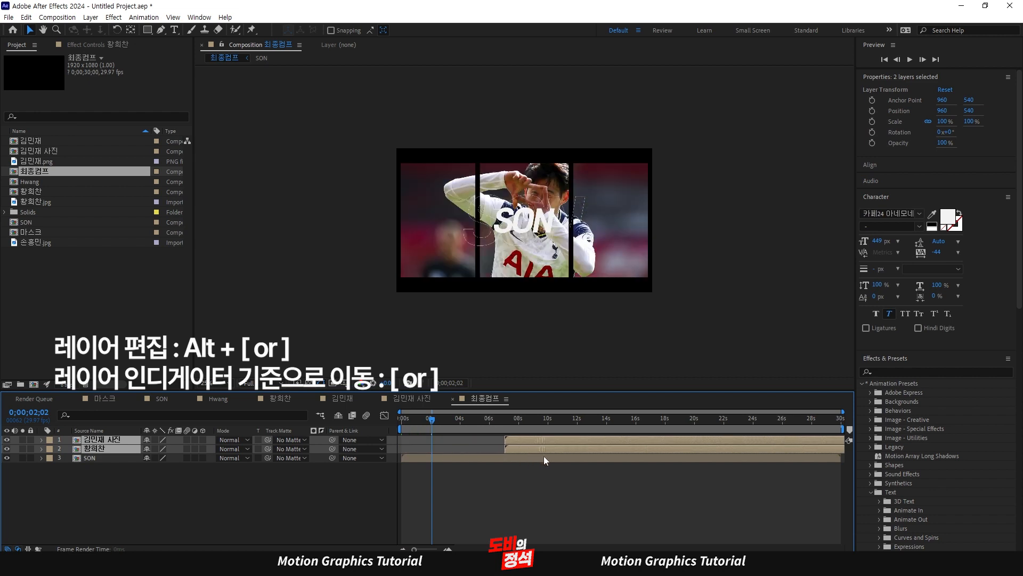
Play 최종컴프 from the start and trim the end of the SON layer at 0;00;04;19
{"action": "key", "text": "Home"}
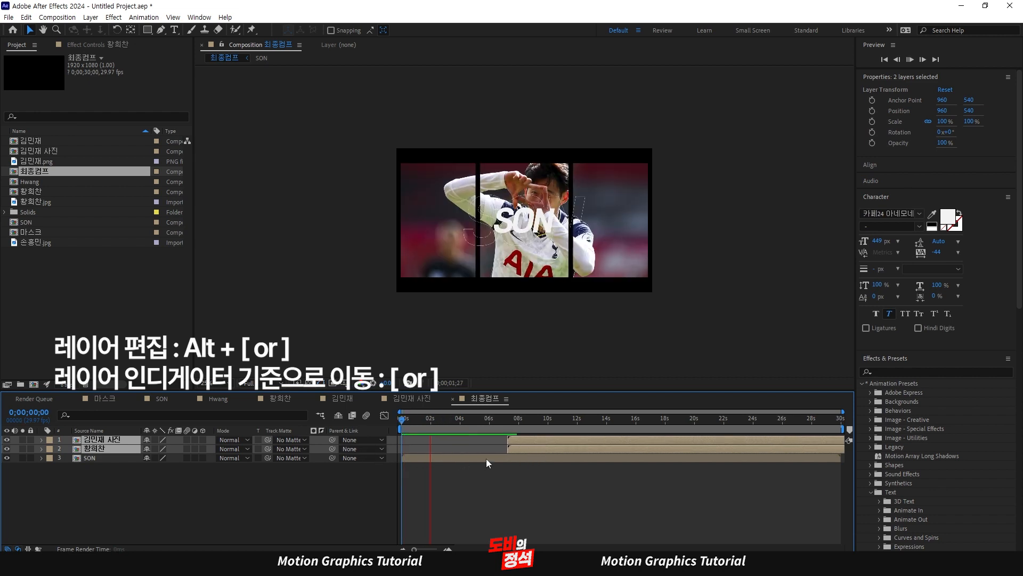
{"action": "left_click", "coordinate": [486, 458]}
{"action": "key", "text": "alt+bracketright"}
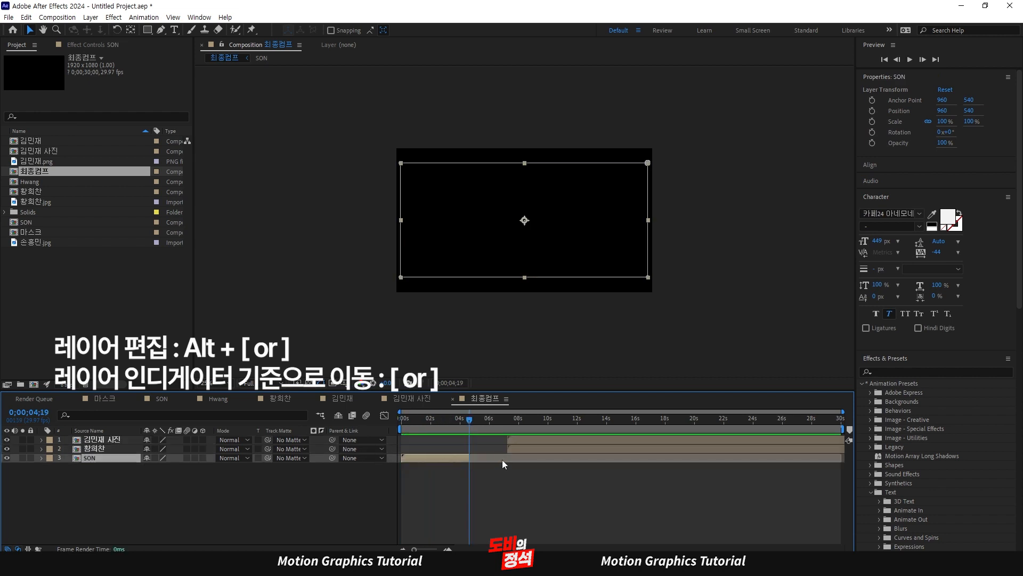
Move the 황희찬 layer to start at 0;00;04;09 and preview the transition from SON
{"action": "left_click_drag", "start_coordinate": [469, 428], "coordinate": [465, 427]}
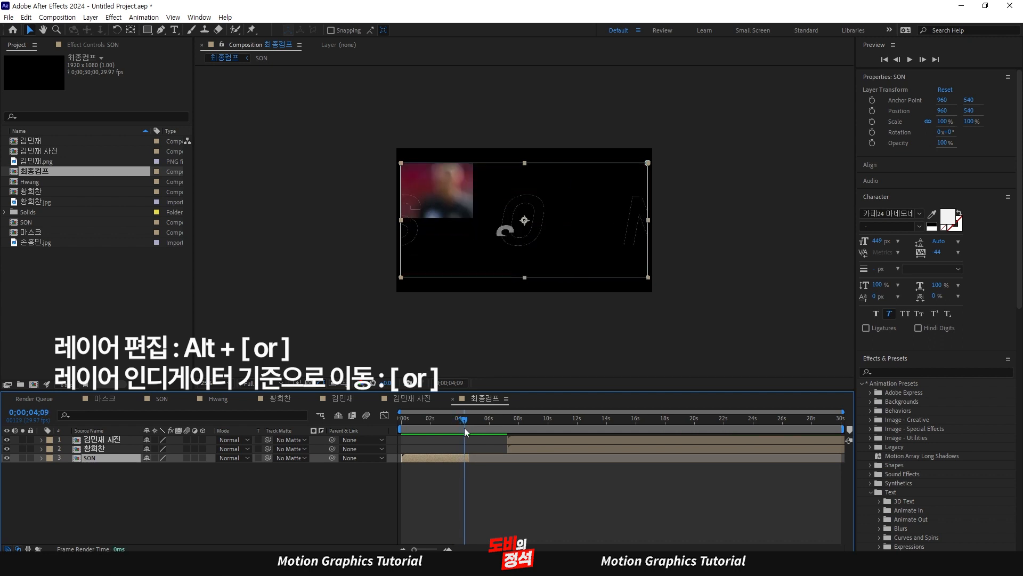
{"action": "left_click", "coordinate": [504, 449]}
{"action": "key", "text": "bracketleft"}
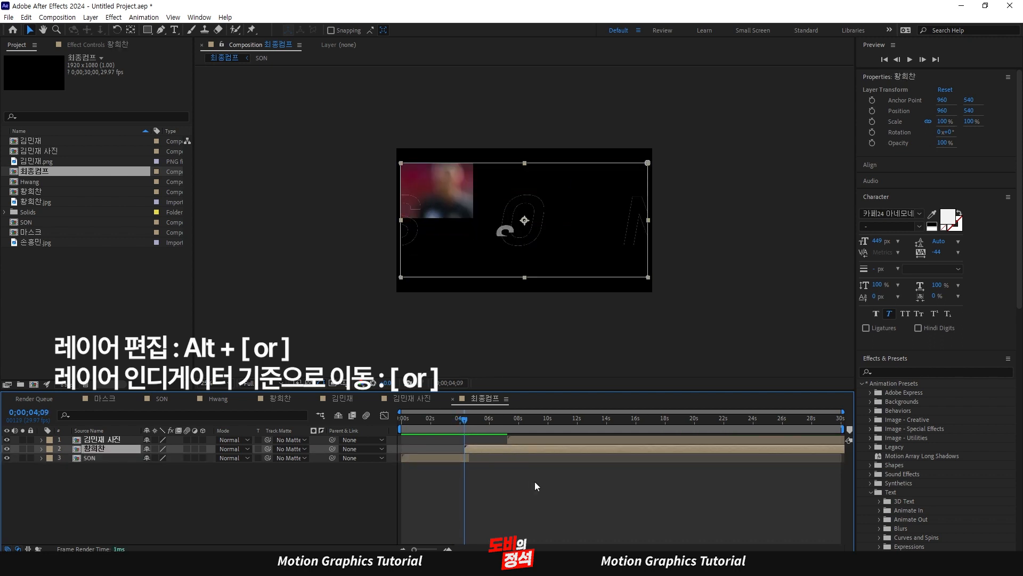
{"action": "key", "text": "space"}
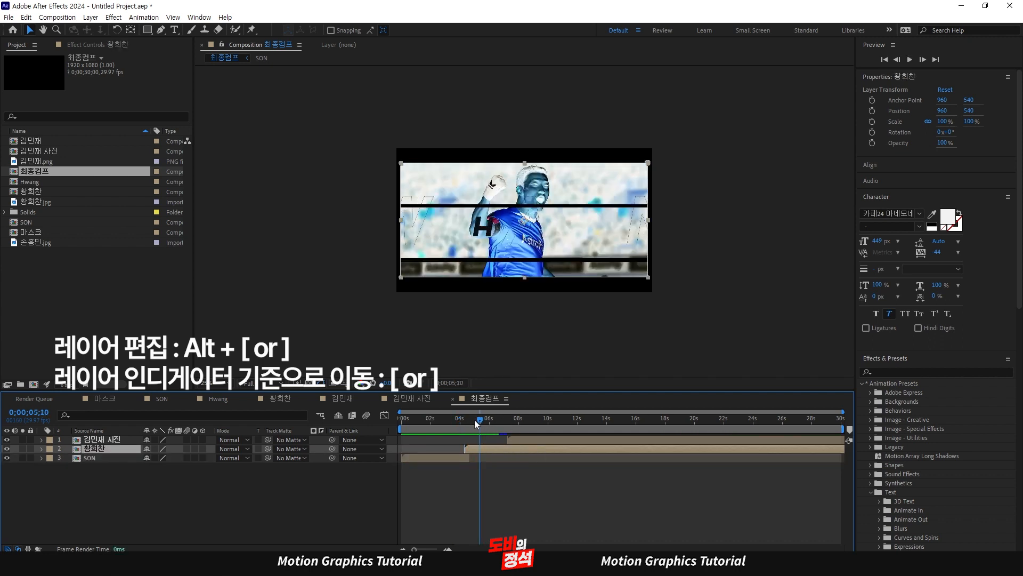
Play the transition again, move the 황희찬 layer's start to 0;00;04;03, and preview the result
{"action": "left_click", "coordinate": [433, 428]}
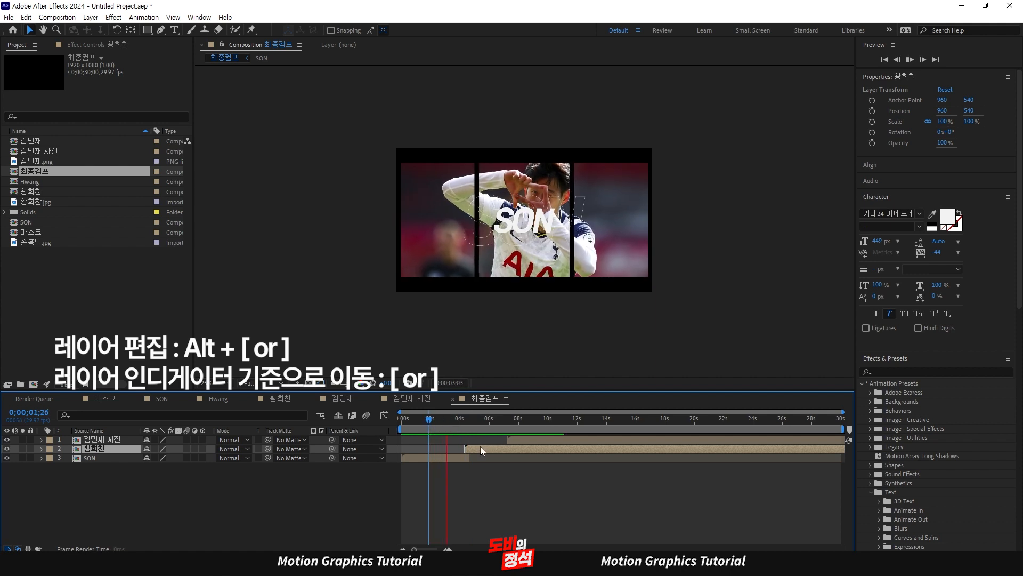
{"action": "key", "text": "space"}
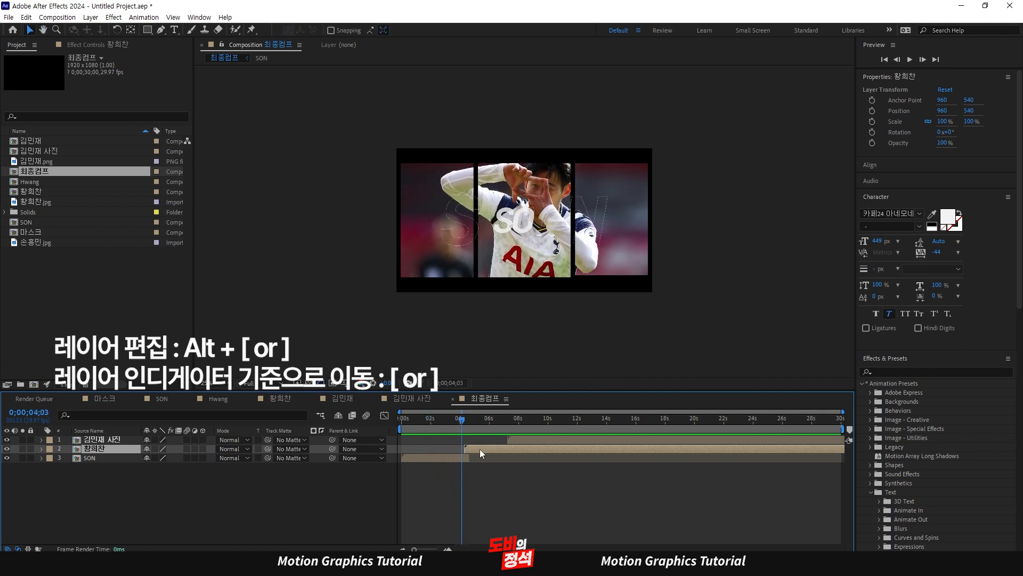
{"action": "key", "text": "["}
{"action": "key", "text": "space"}
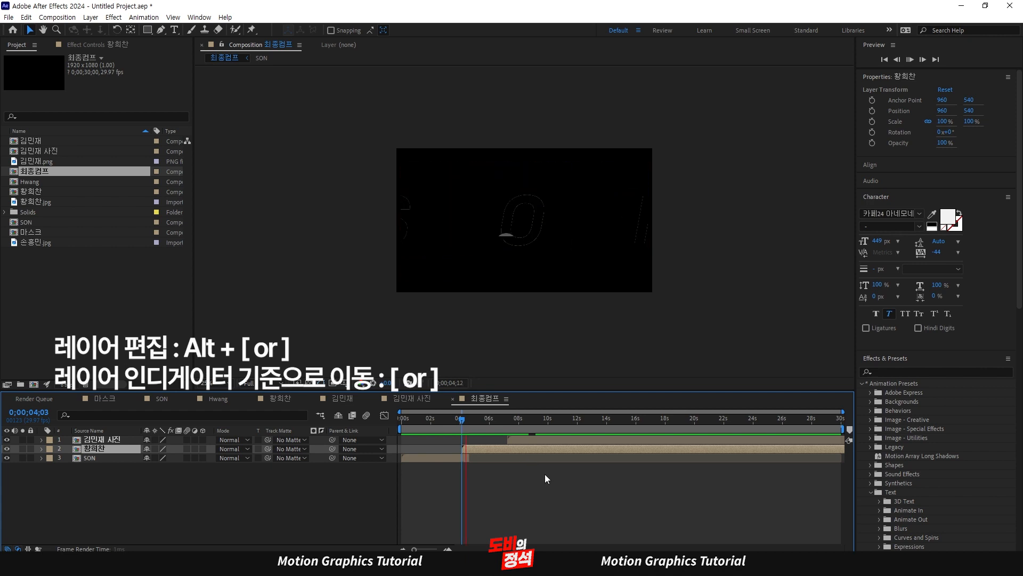
Push the 김민재 사진 layer back to start at about 14.5 seconds and trim the end of the 황희찬 layer at 0;00;09;00
{"action": "left_click", "coordinate": [586, 488]}
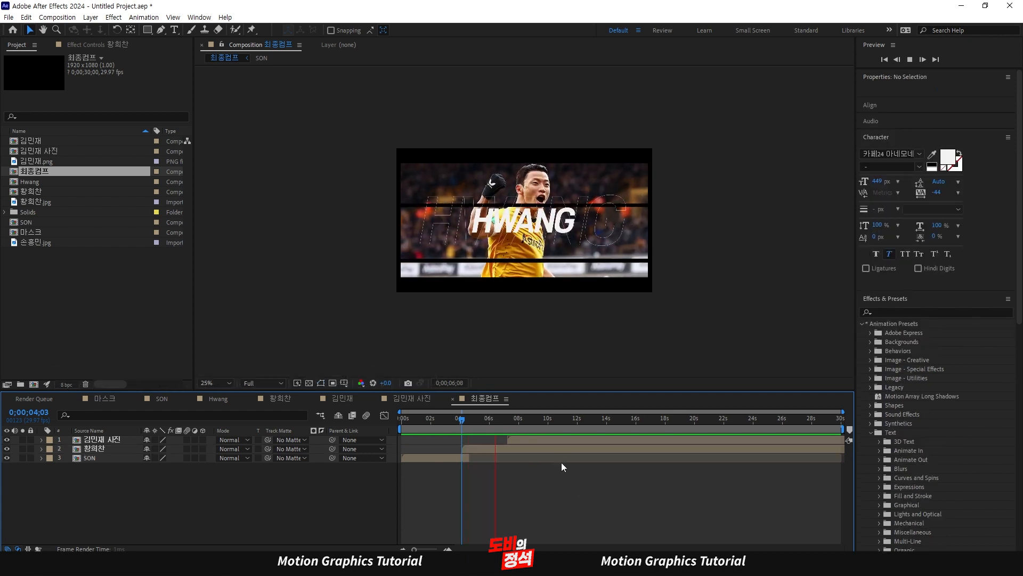
{"action": "key", "text": "space"}
{"action": "left_click_drag", "start_coordinate": [538, 439], "coordinate": [642, 441]}
{"action": "key", "text": "space"}
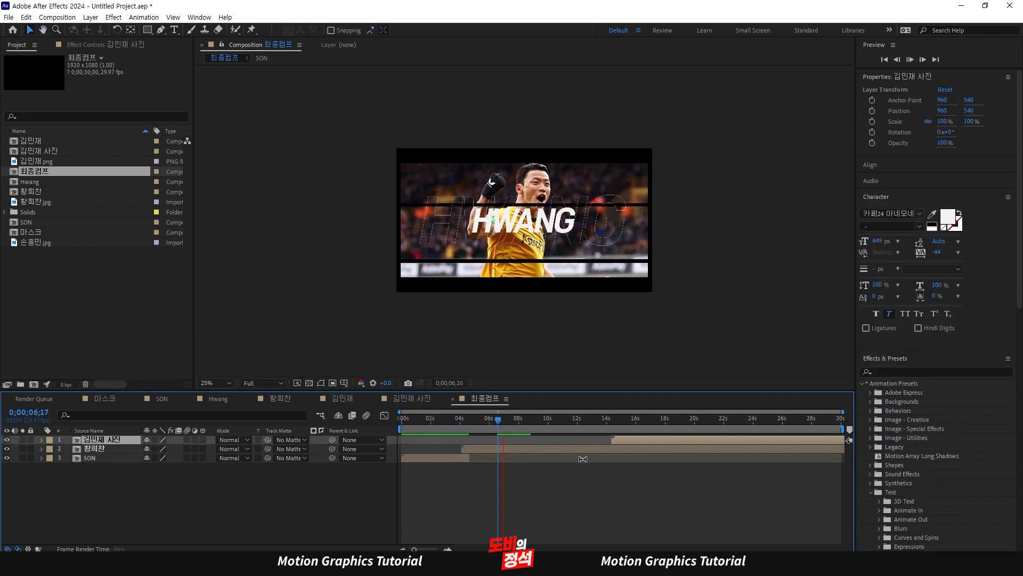
{"action": "key", "text": "space"}
{"action": "left_click", "coordinate": [558, 449]}
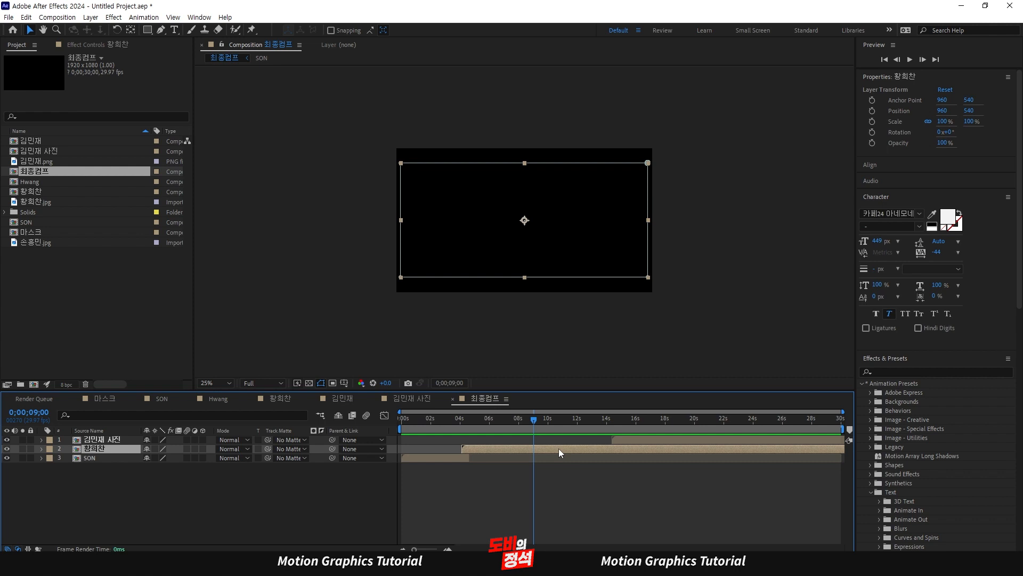
{"action": "key", "text": "alt+]"}
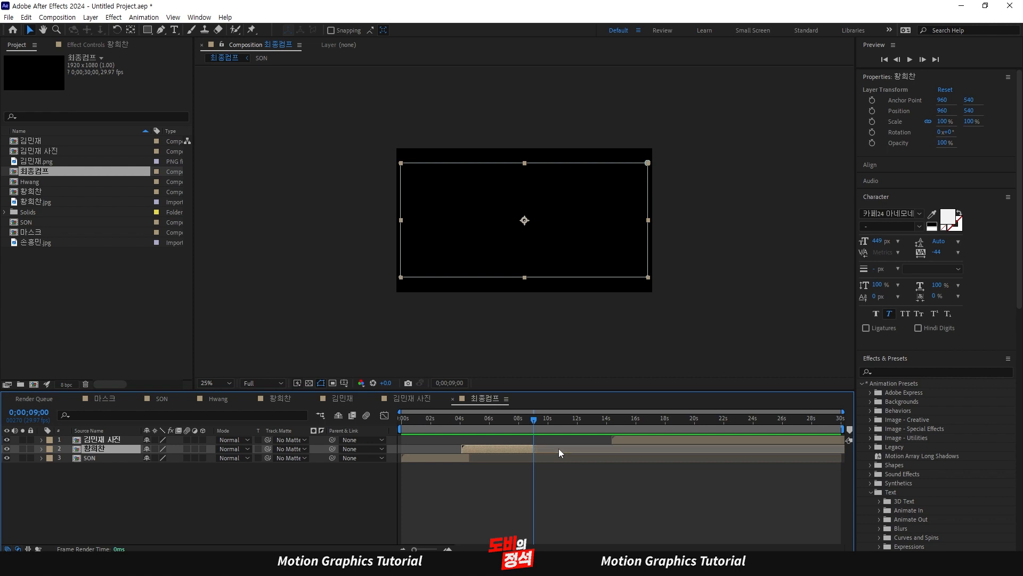
Move the 김민재 사진 layer to start at 0;00;08;15 and preview the transition from 황희찬
{"action": "mouse_move", "coordinate": [524, 430]}
{"action": "left_mouse_down"}
{"action": "mouse_move", "coordinate": [514, 429]}
{"action": "mouse_move", "coordinate": [526, 431]}
{"action": "left_mouse_up"}
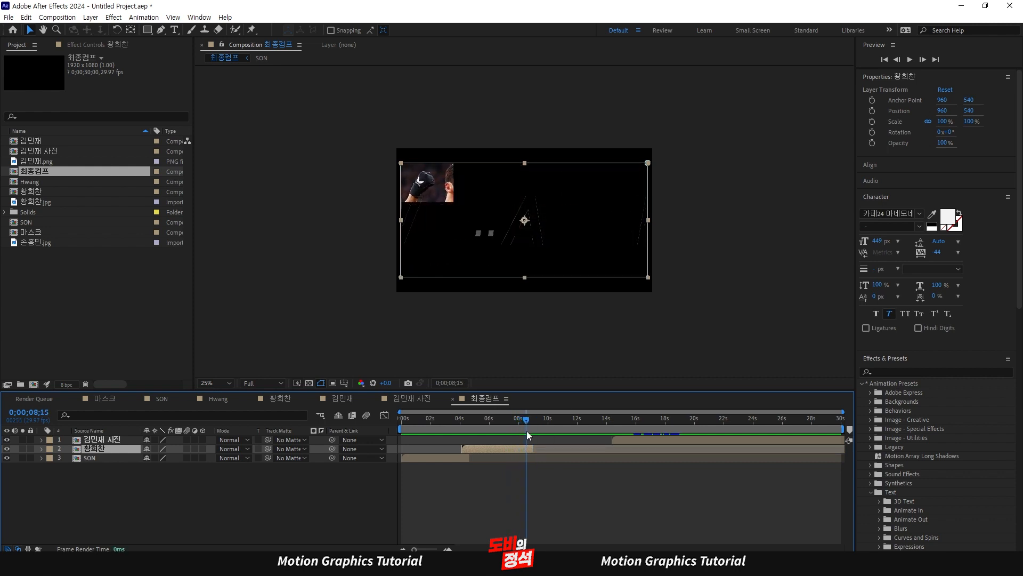
{"action": "left_click", "coordinate": [637, 441]}
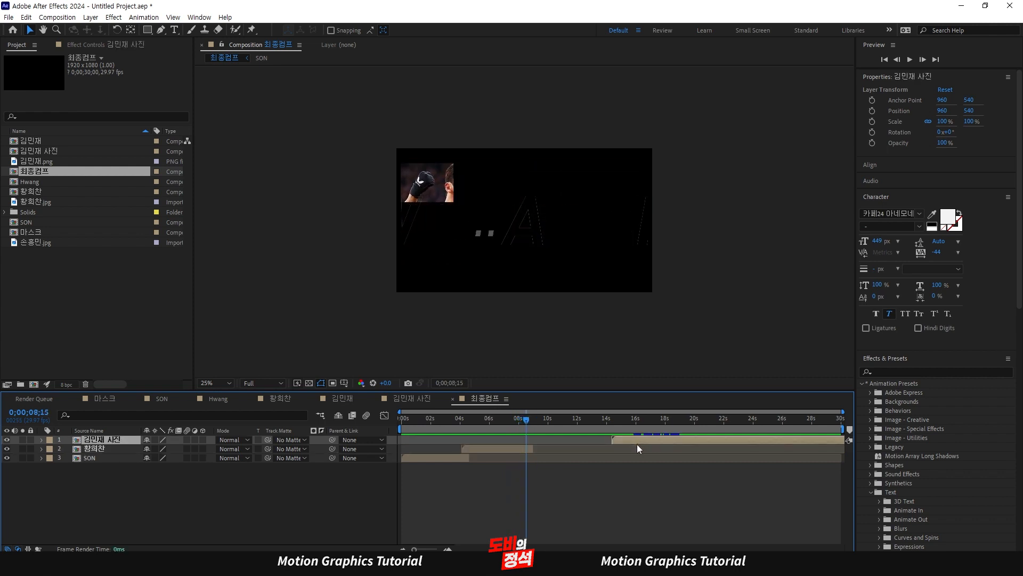
{"action": "key", "text": "["}
{"action": "left_click", "coordinate": [635, 484]}
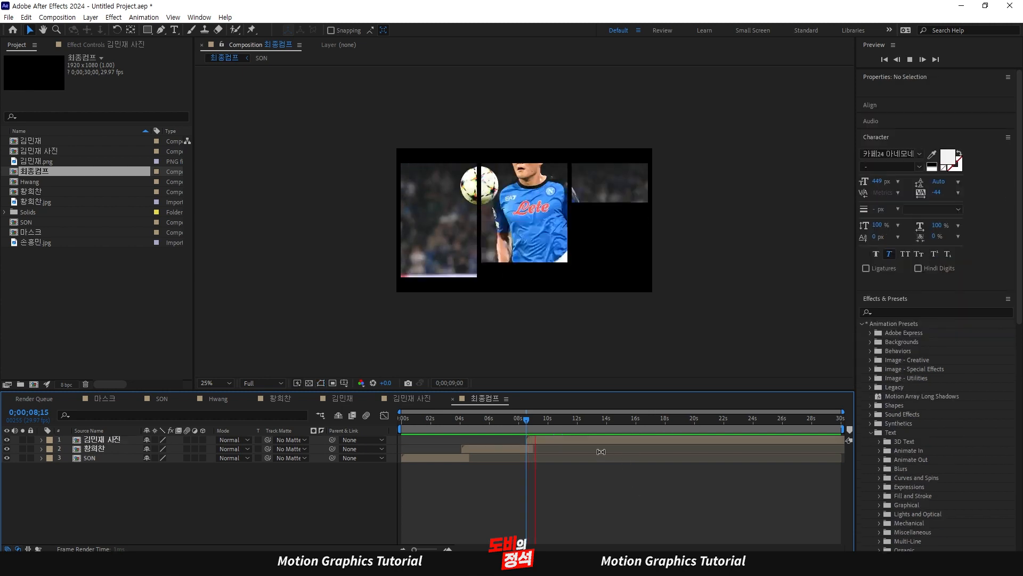
{"action": "key", "text": "space"}
{"action": "left_click_drag", "start_coordinate": [540, 421], "coordinate": [520, 421]}
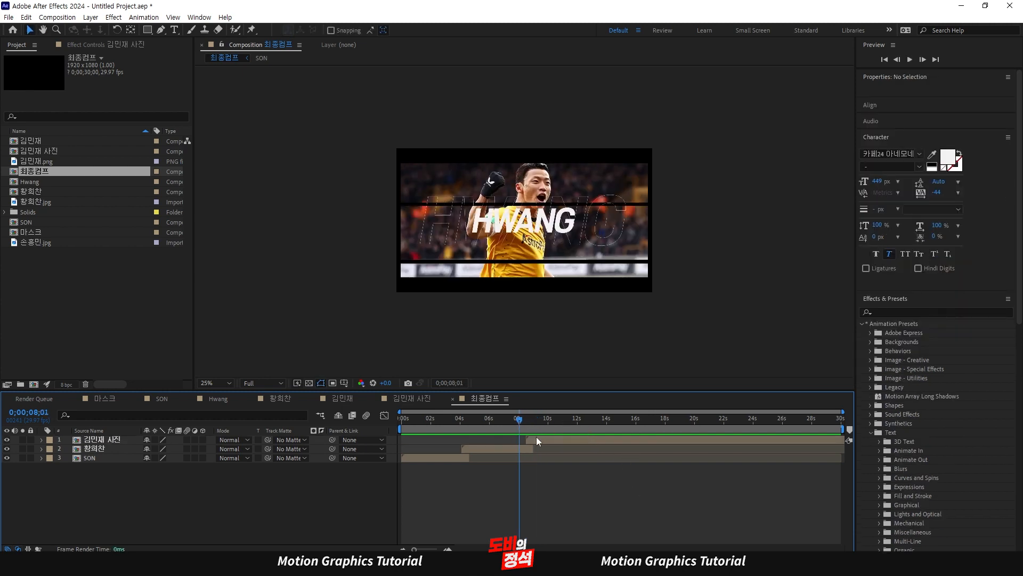
{"action": "left_click", "coordinate": [536, 439]}
{"action": "left_click", "coordinate": [623, 476]}
{"action": "key", "text": "space"}
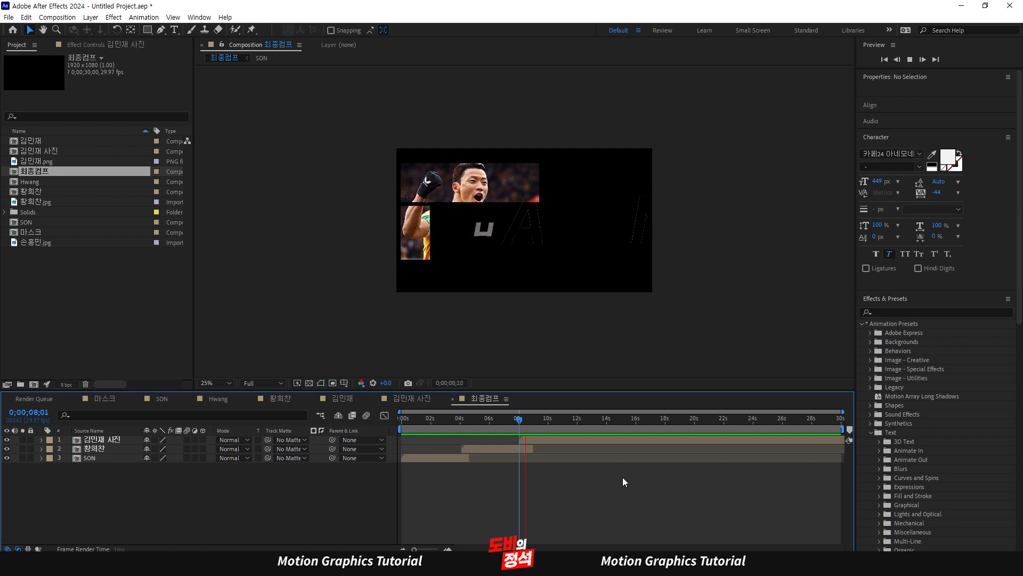
{"action": "left_click", "coordinate": [616, 440]}
{"action": "key", "text": "alt+]"}
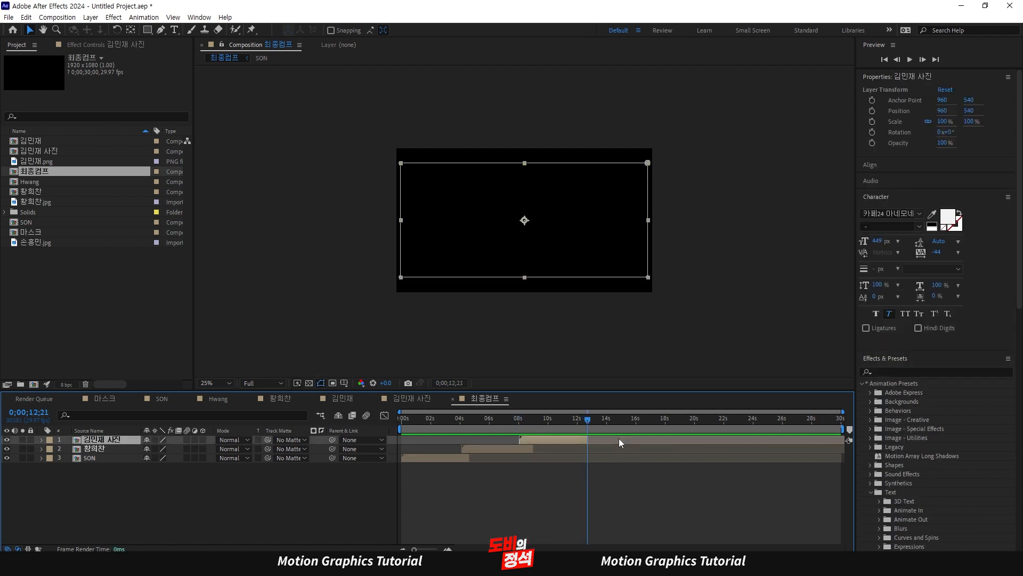
Import the logo file 스포티비로고.ai into the project as Footage with Merged Layers
{"action": "left_click", "coordinate": [87, 267]}
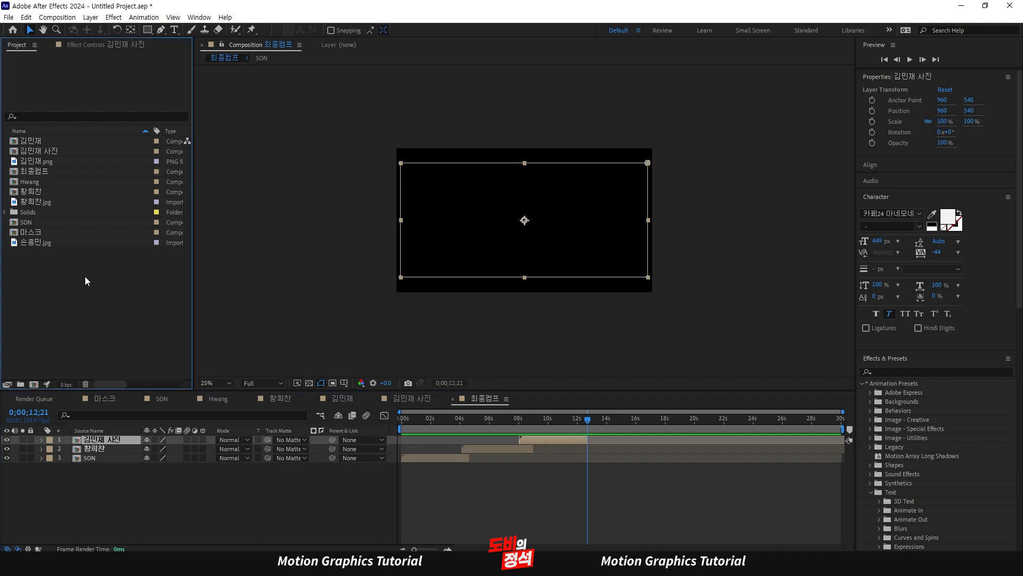
{"action": "double_click", "coordinate": [114, 308]}
{"action": "double_click", "coordinate": [159, 116]}
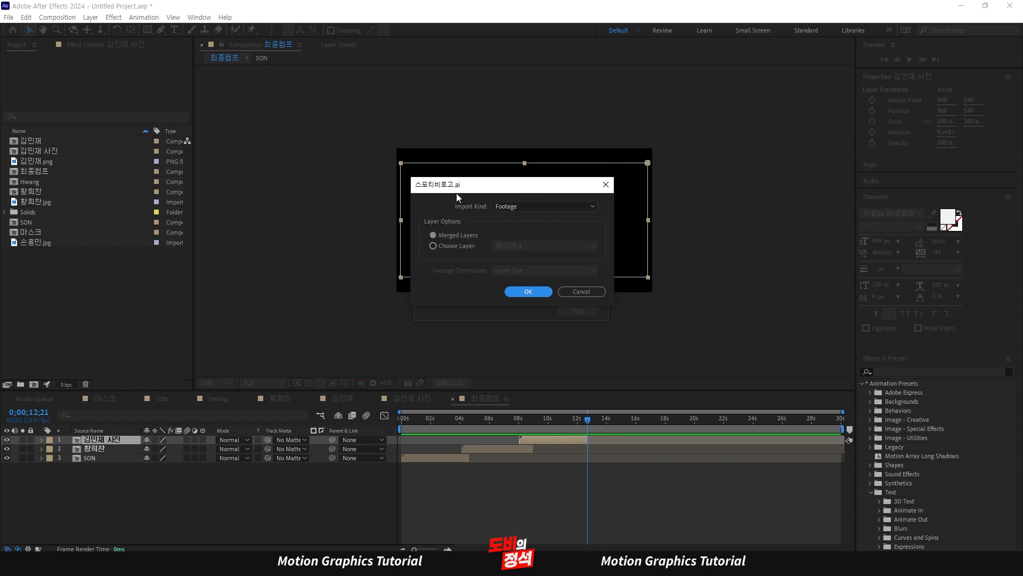
{"action": "left_click", "coordinate": [552, 206]}
{"action": "left_click", "coordinate": [530, 192]}
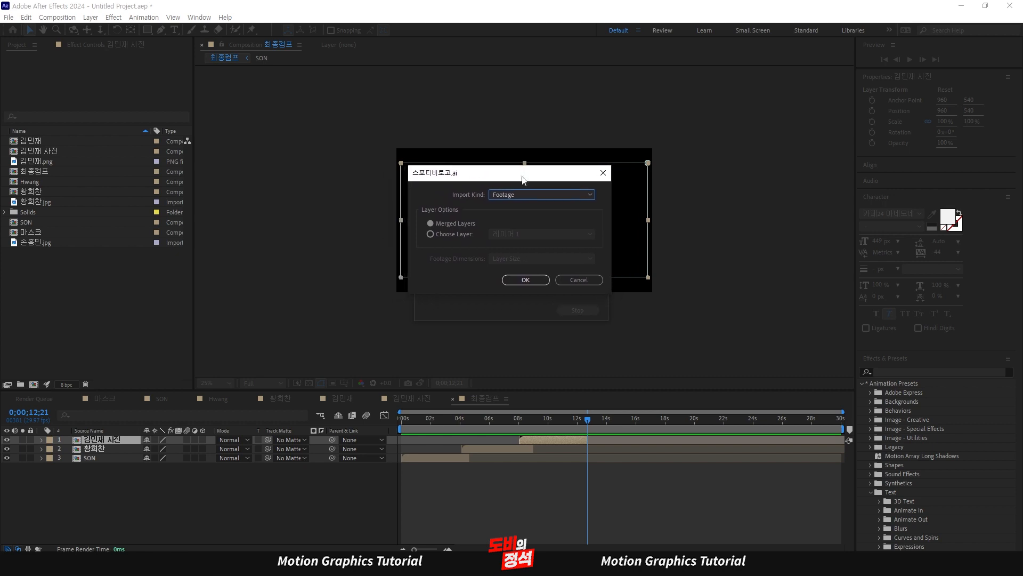
{"action": "left_click", "coordinate": [520, 203]}
{"action": "left_click", "coordinate": [512, 213]}
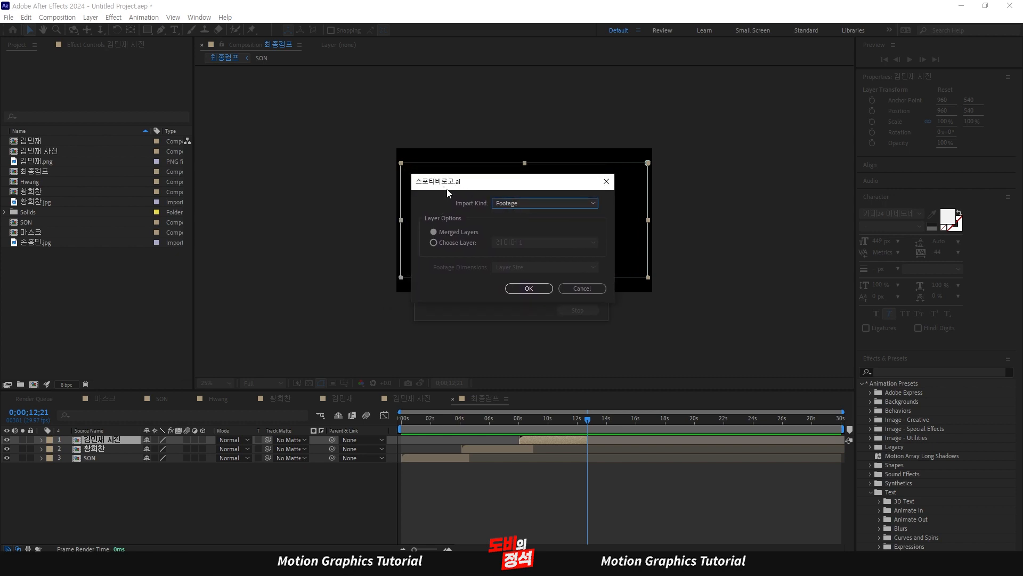
{"action": "left_click", "coordinate": [529, 288]}
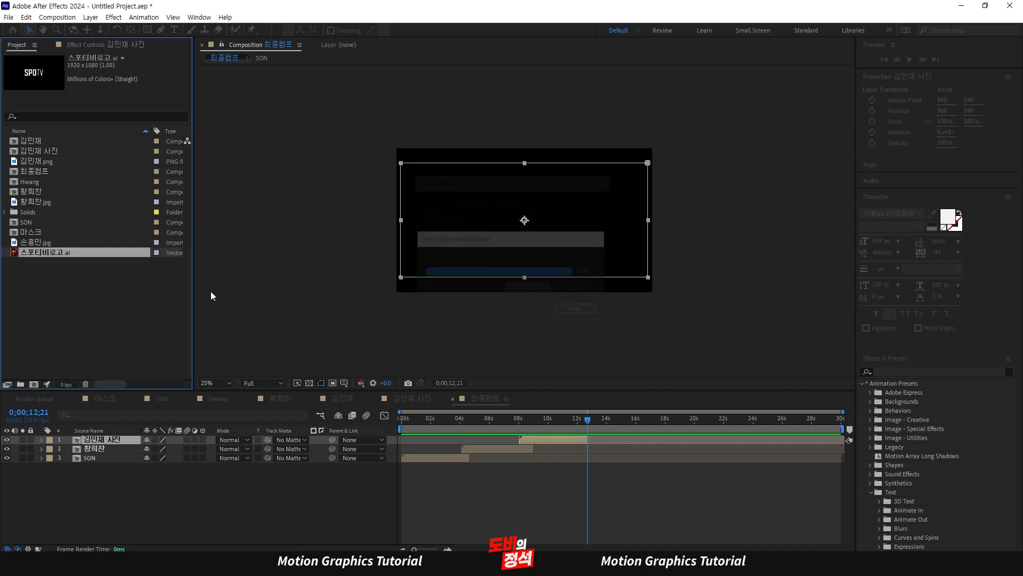
Add 스포티비로고.ai to 최종컴프 as the topmost layer, starting at 0;00;12;21, and play it briefly
{"action": "left_click", "coordinate": [88, 253]}
{"action": "key", "text": "ctrl+slash"}
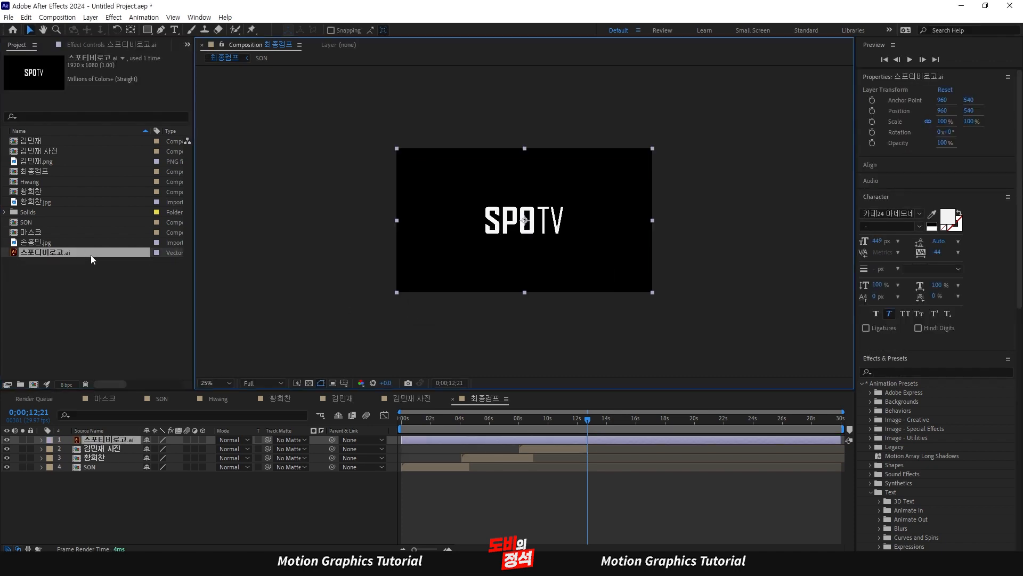
{"action": "key", "text": "space"}
{"action": "key", "text": "space"}
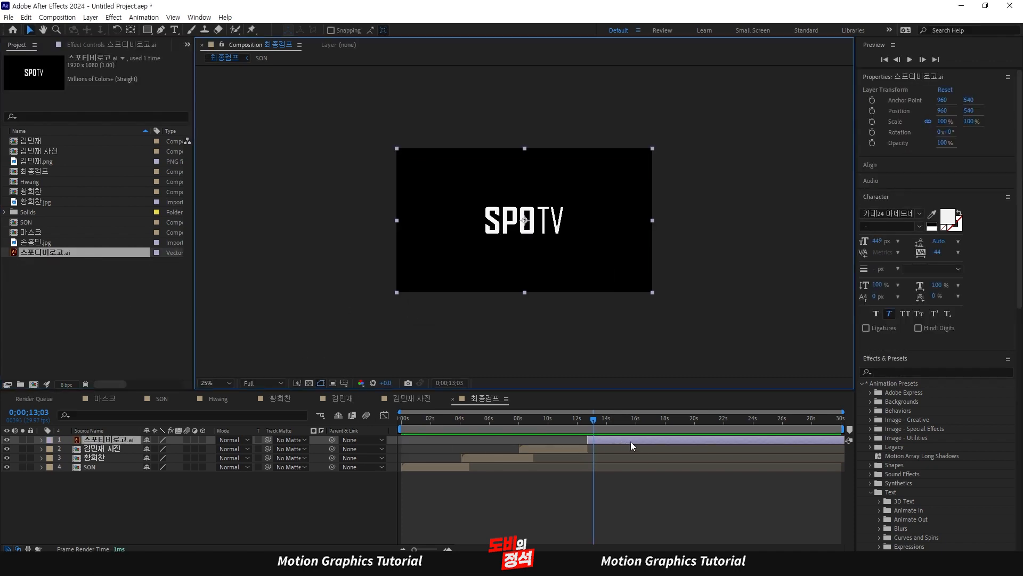
Scale the 스포티비로고.ai layer down to 60%
{"action": "left_click", "coordinate": [631, 441]}
{"action": "key", "text": "ctrl+shift+KP_Subtract"}
{"action": "key", "text": "ctrl+shift+KP_Subtract"}
{"action": "key", "text": "ctrl+shift+KP_Subtract"}
{"action": "key", "text": "ctrl+shift+KP_Subtract"}
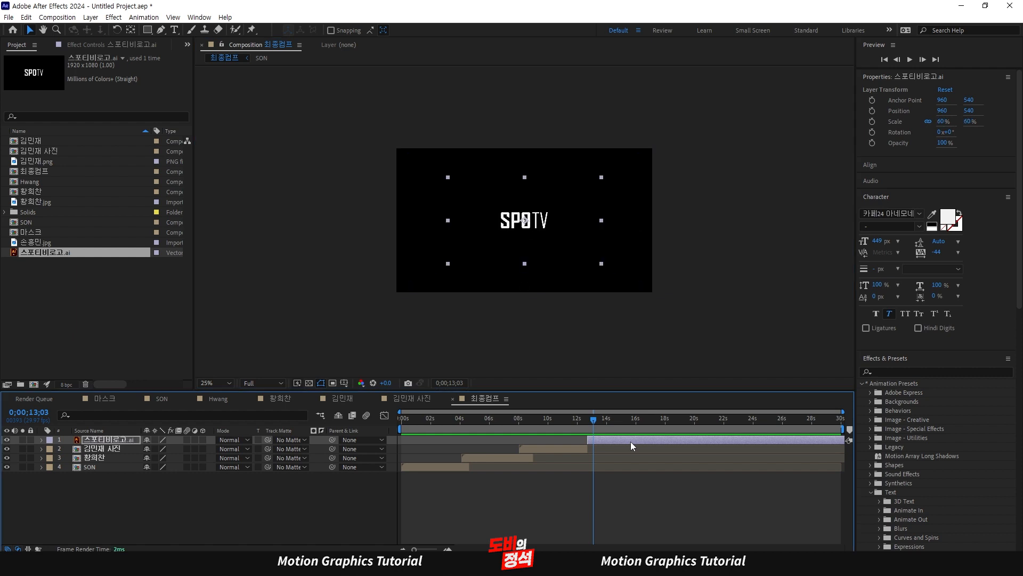
Preview the transition from the 김민재 사진 scene to the SPOTV logo, playing from 0;00;10;20
{"action": "key", "text": "Page_Up"}
{"action": "key", "text": "Page_Up"}
{"action": "key", "text": "Page_Up"}
{"action": "key", "text": "Page_Up"}
{"action": "left_click", "coordinate": [558, 420]}
{"action": "key", "text": "space"}
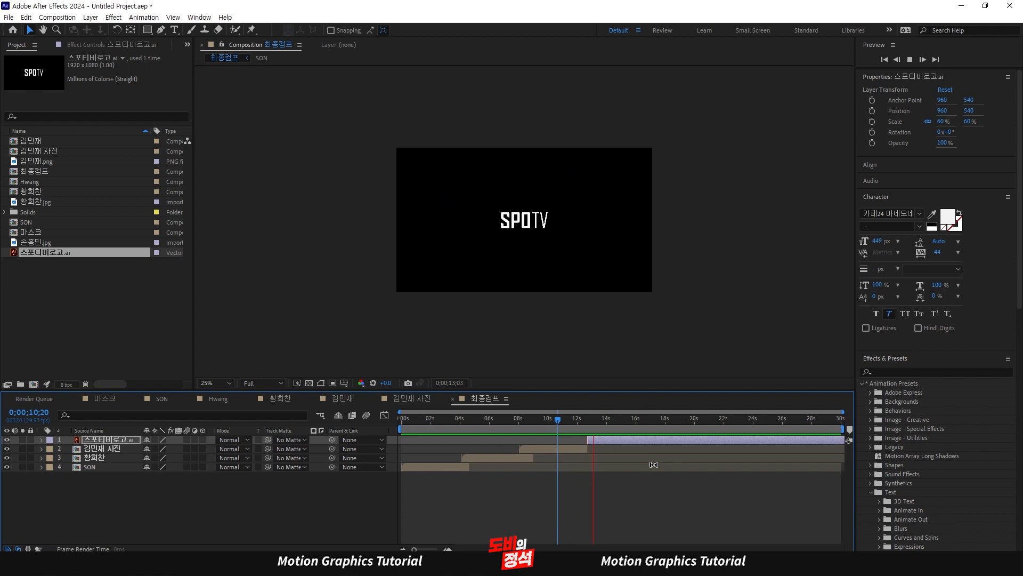
{"action": "left_click", "coordinate": [690, 483]}
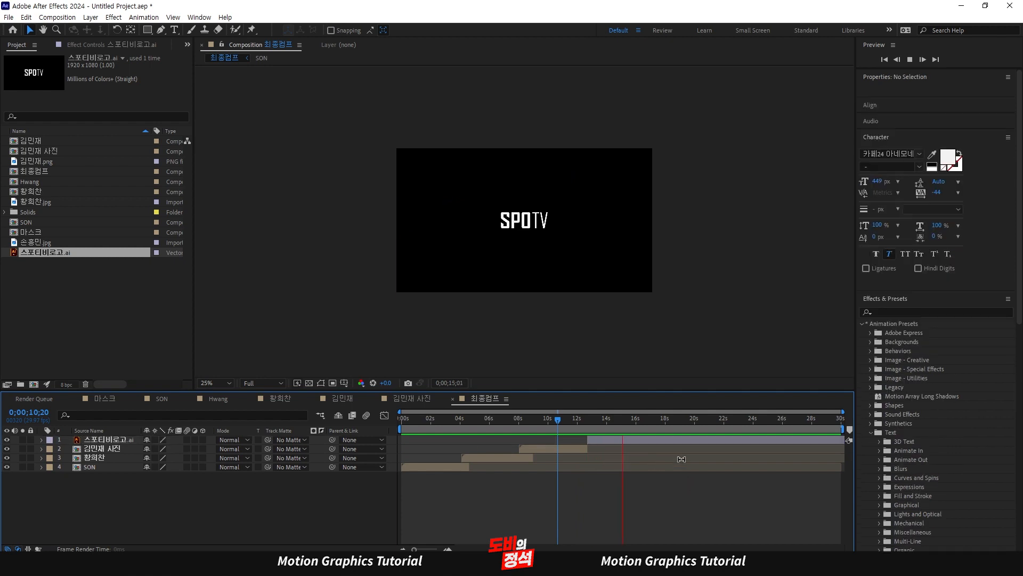
End the logo layer and the work area at about 16 seconds, play 최종컴프, and return to its first frame
{"action": "key", "text": "space"}
{"action": "left_click", "coordinate": [671, 443]}
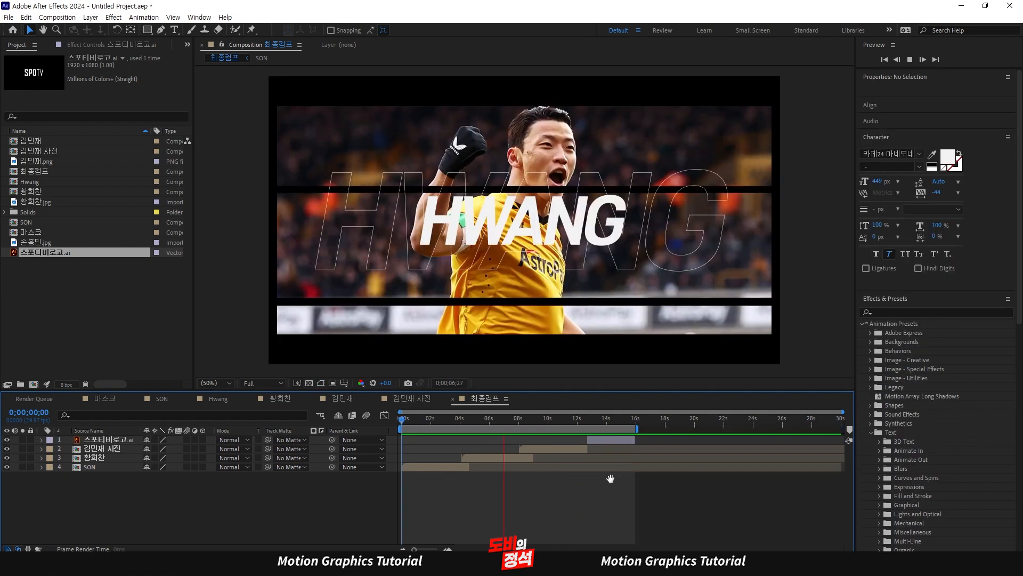
{"action": "key", "text": "space"}
{"action": "key", "text": "Home"}
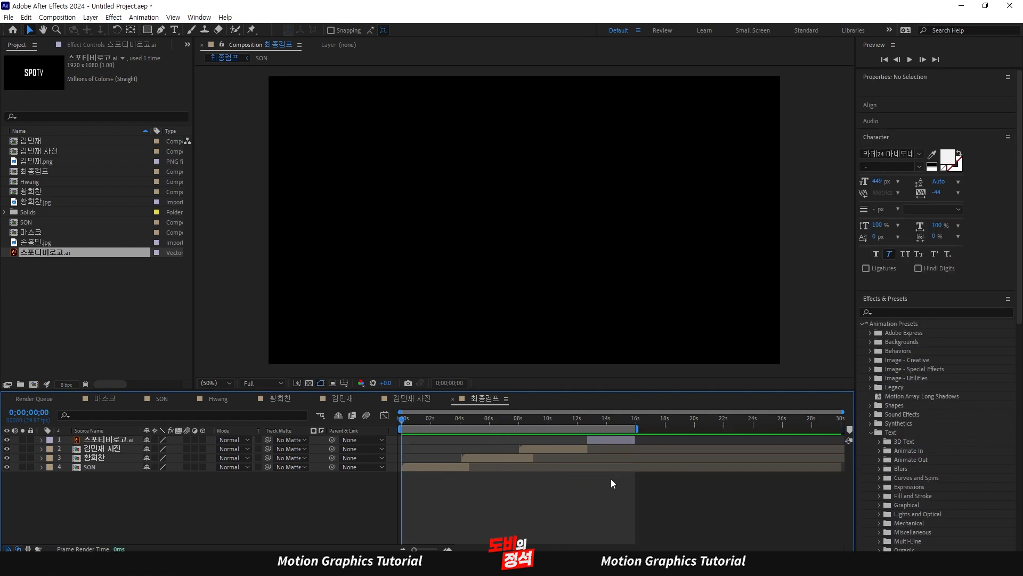